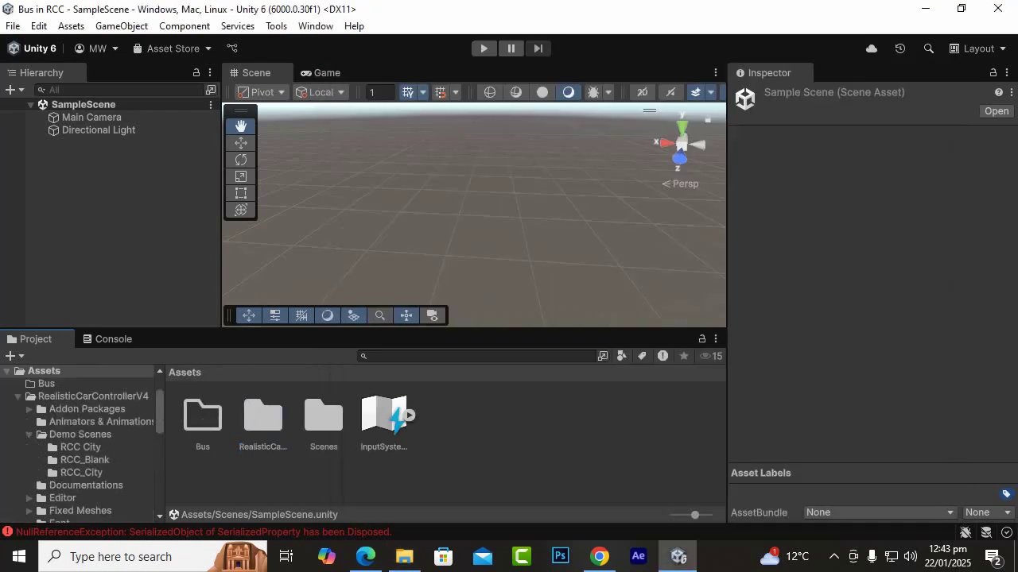
# Import the bus 3D model from the Downloads folder into the project's Assets/Bus folder.
pyautogui.doubleClick(203, 418)
pyautogui.hotkey('alt', 'Tab')
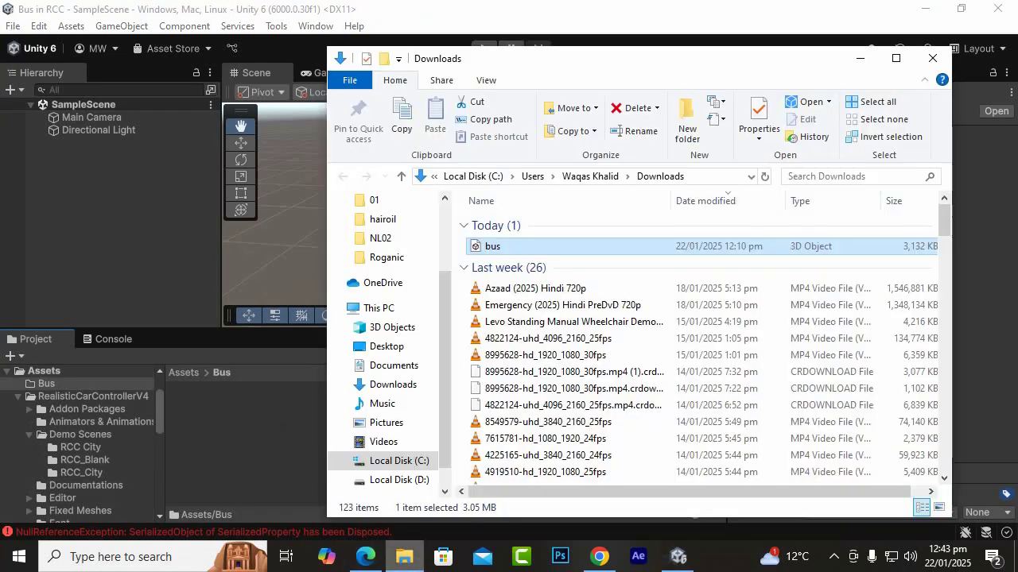
pyautogui.moveTo(493, 246); pyautogui.dragTo(267, 429)
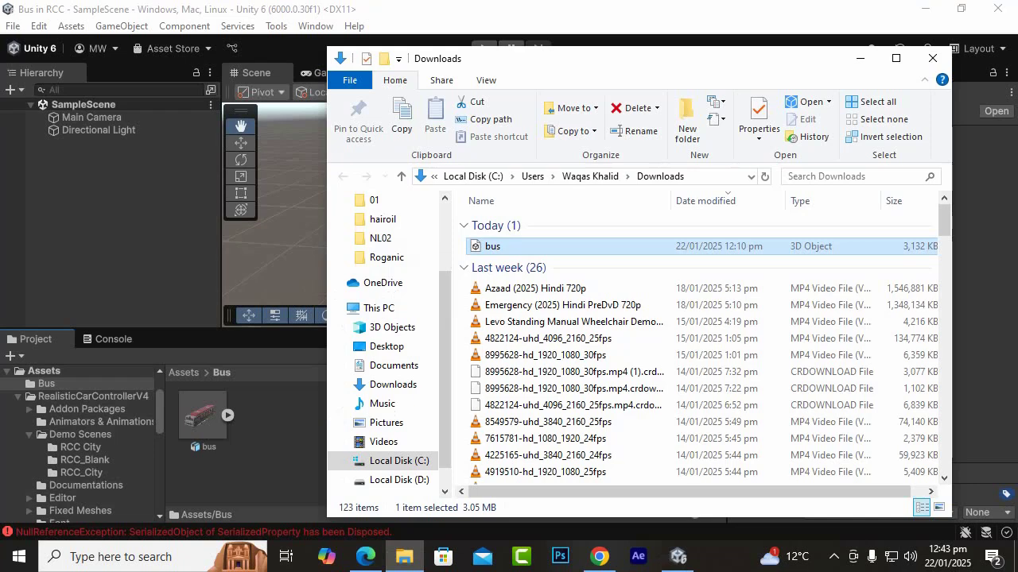
pyautogui.hotkey('alt', 'Tab')
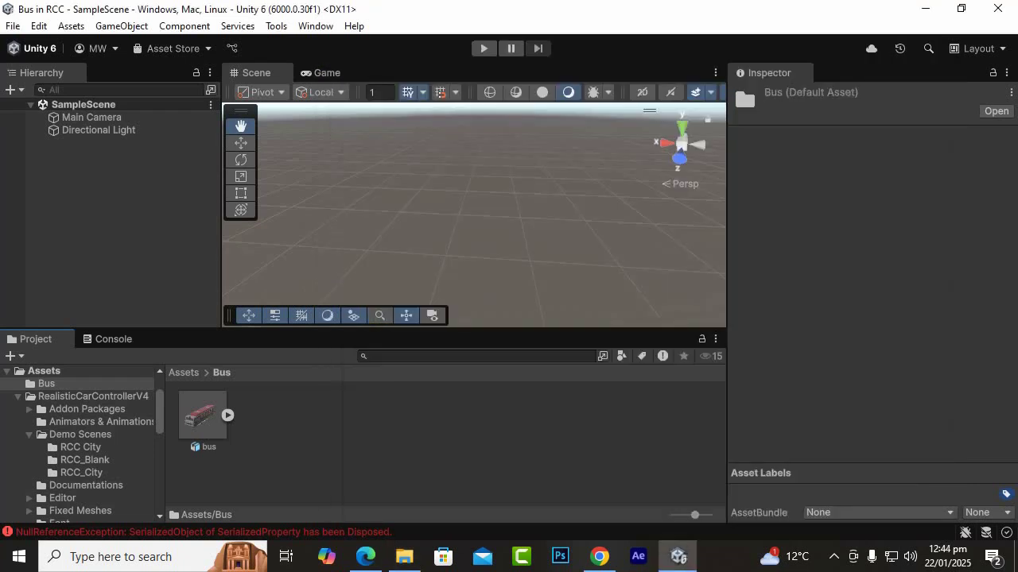
# Add the bus model to the SampleScene hierarchy and frame it in the scene view.
pyautogui.click(203, 416)
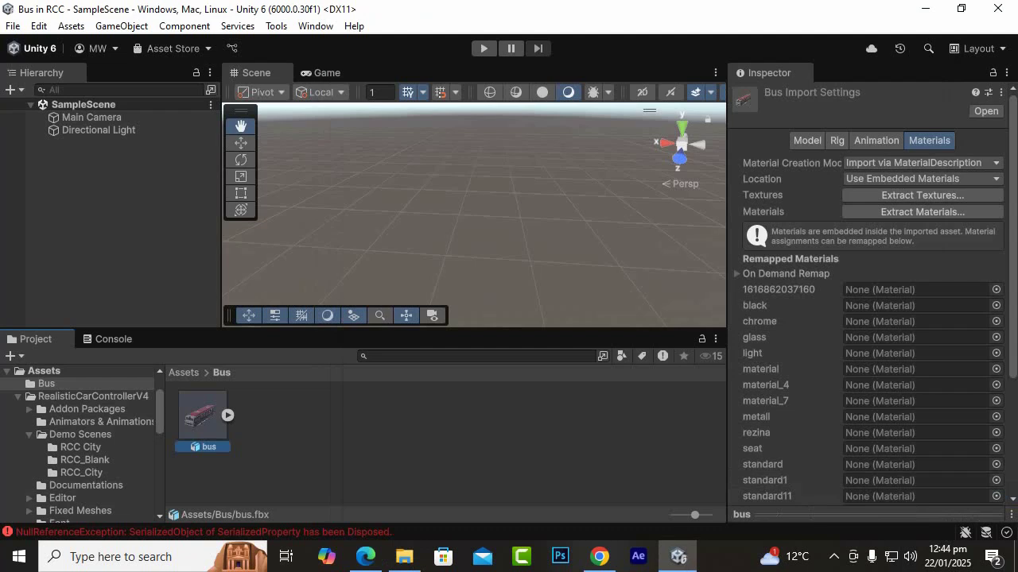
pyautogui.moveTo(202, 416); pyautogui.dragTo(93, 190)
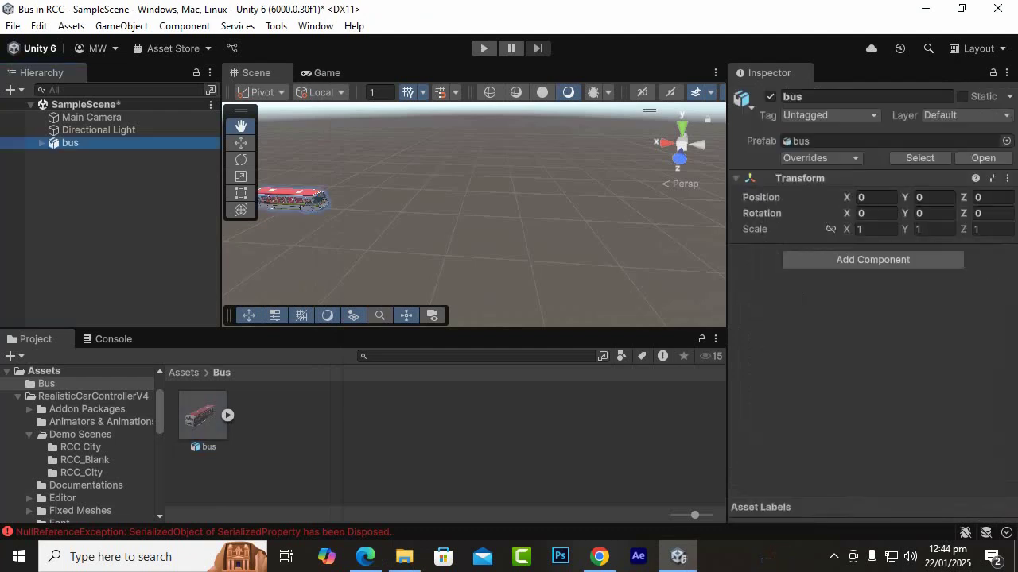
pyautogui.press('f')
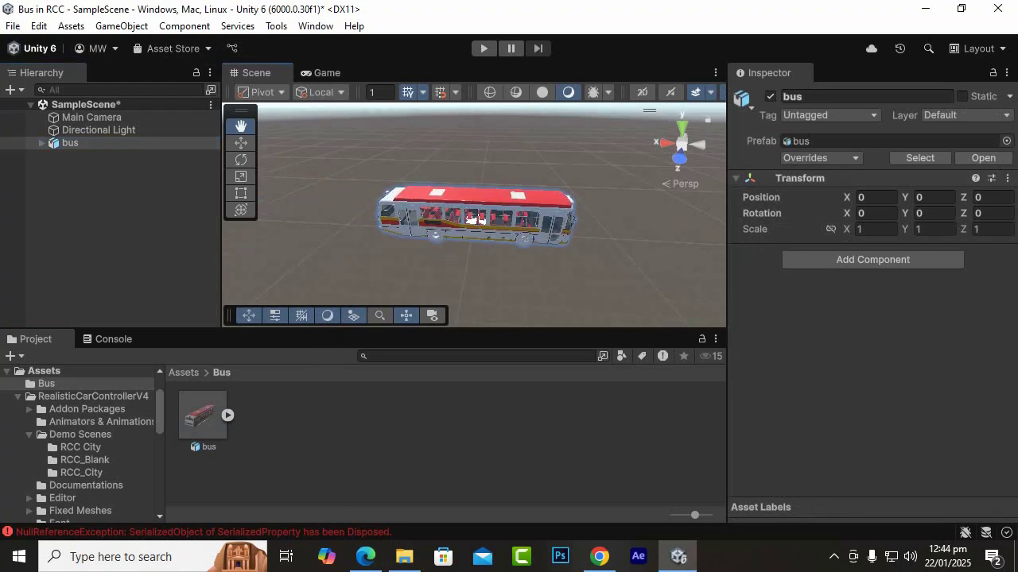
# Open the Vehicles folder within the Prefabs folder of RealisticCarControllerV4.
pyautogui.click(183, 373)
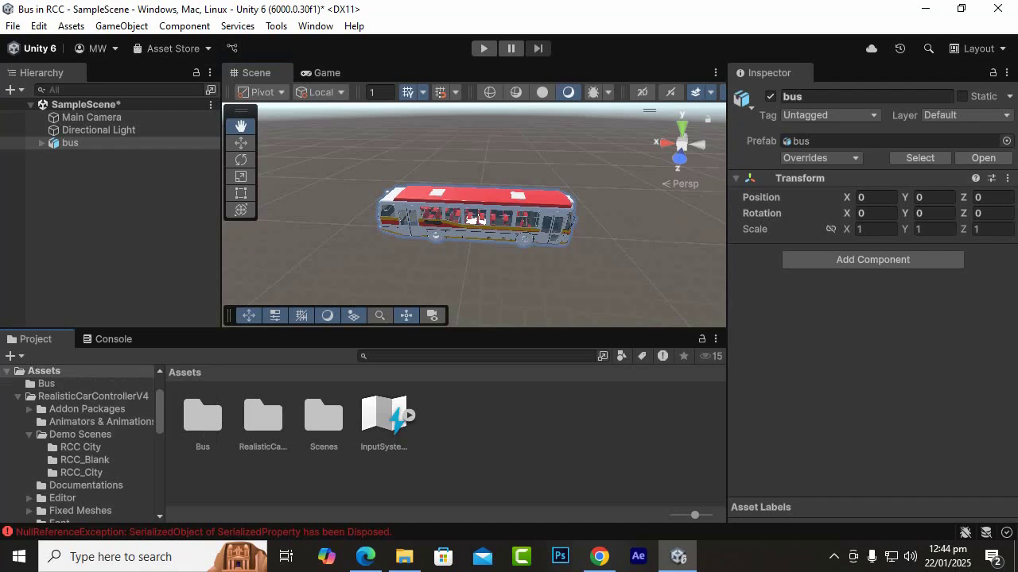
pyautogui.doubleClick(263, 415)
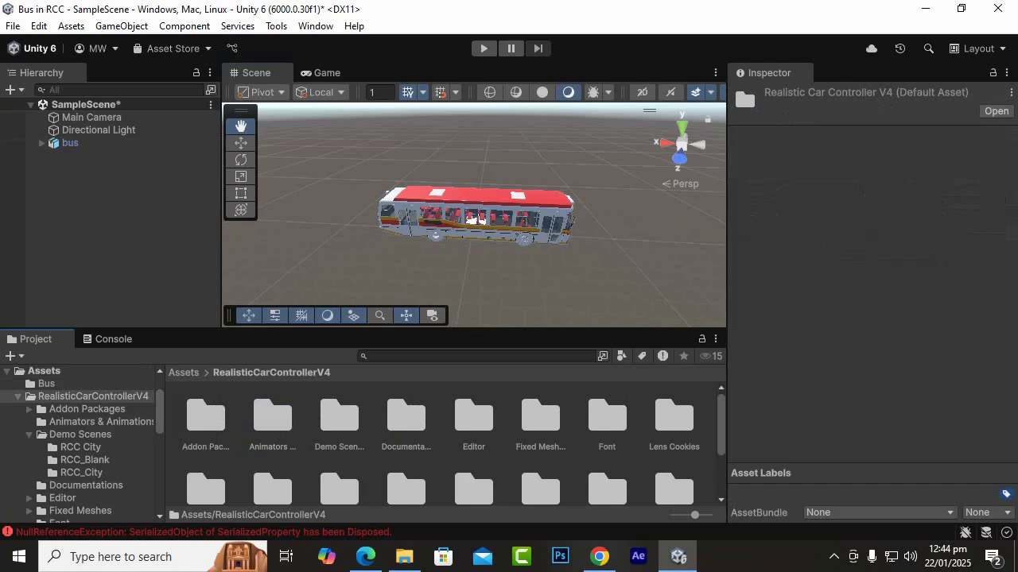
pyautogui.scroll(-3, 445, 445)
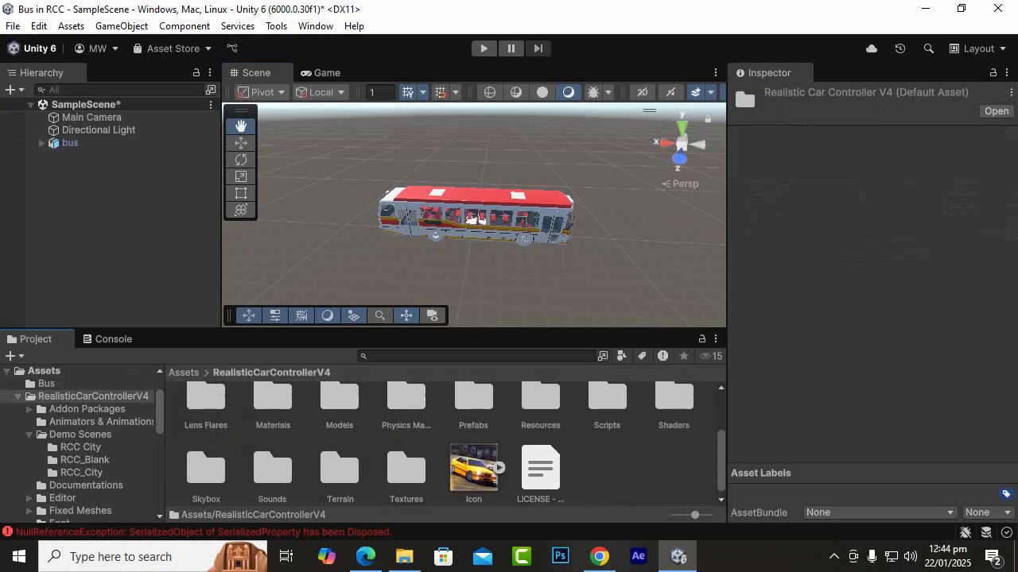
pyautogui.scroll(1, 445, 446)
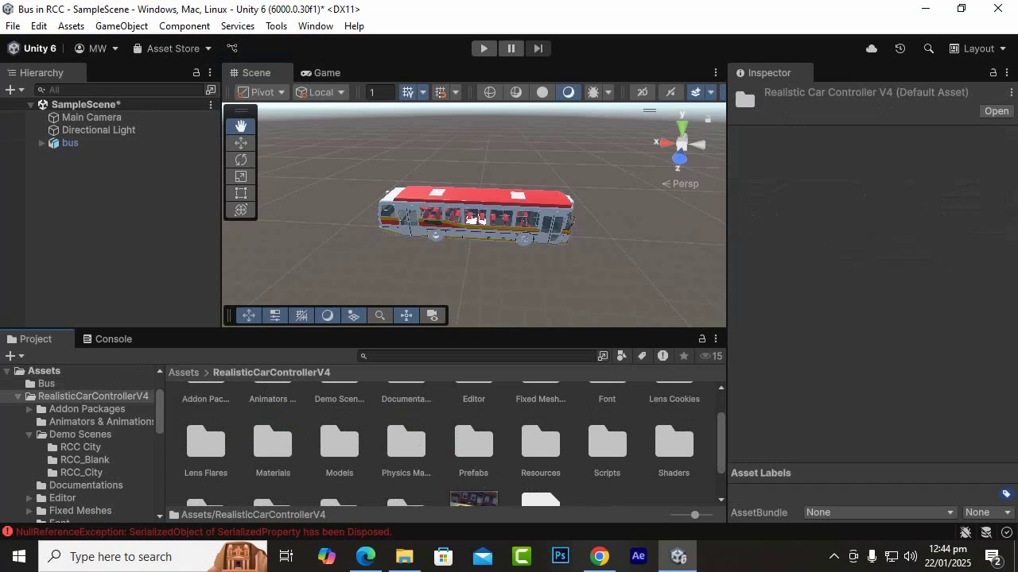
pyautogui.doubleClick(473, 444)
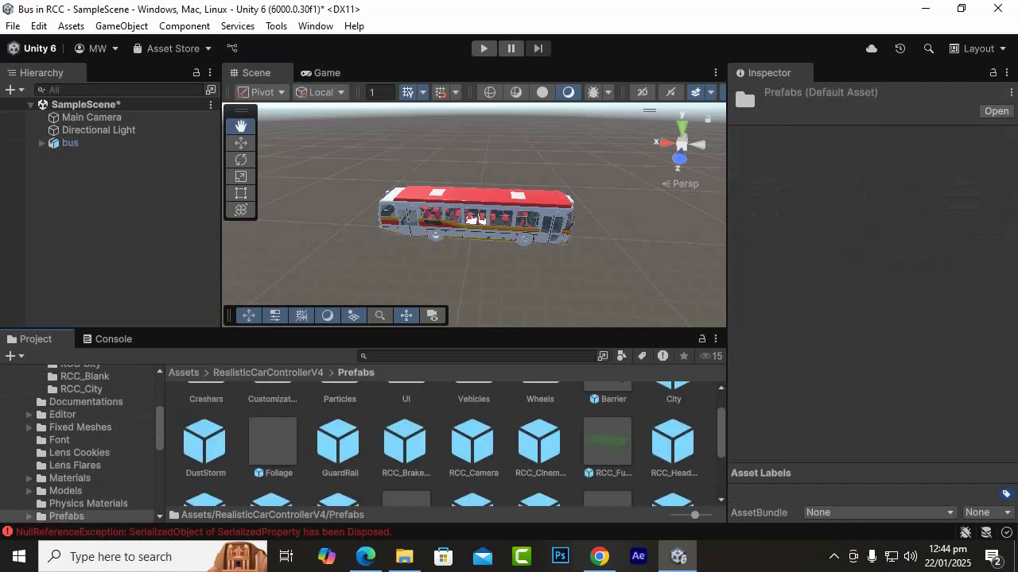
pyautogui.scroll(-3, 445, 445)
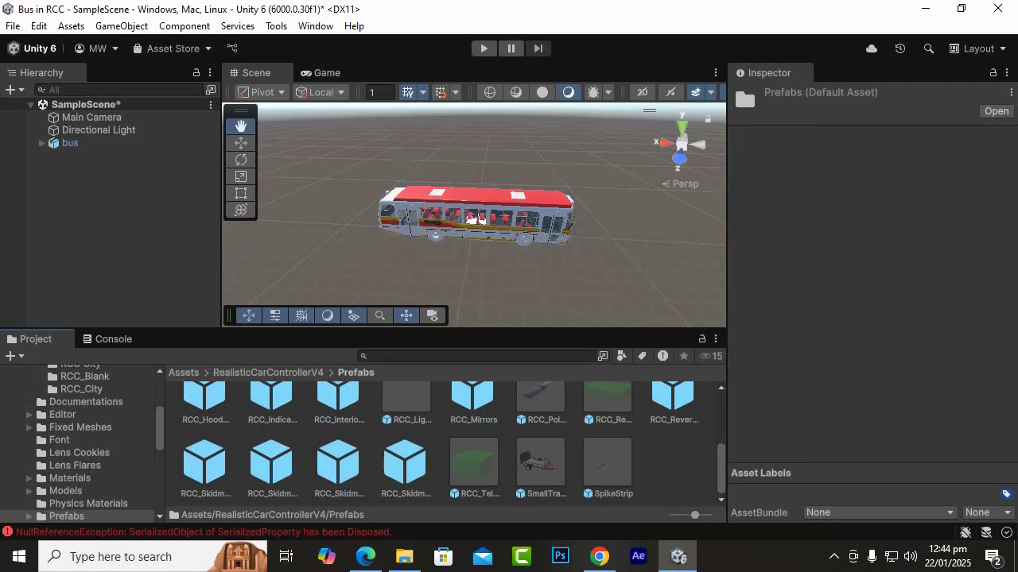
pyautogui.scroll(1, 338, 461)
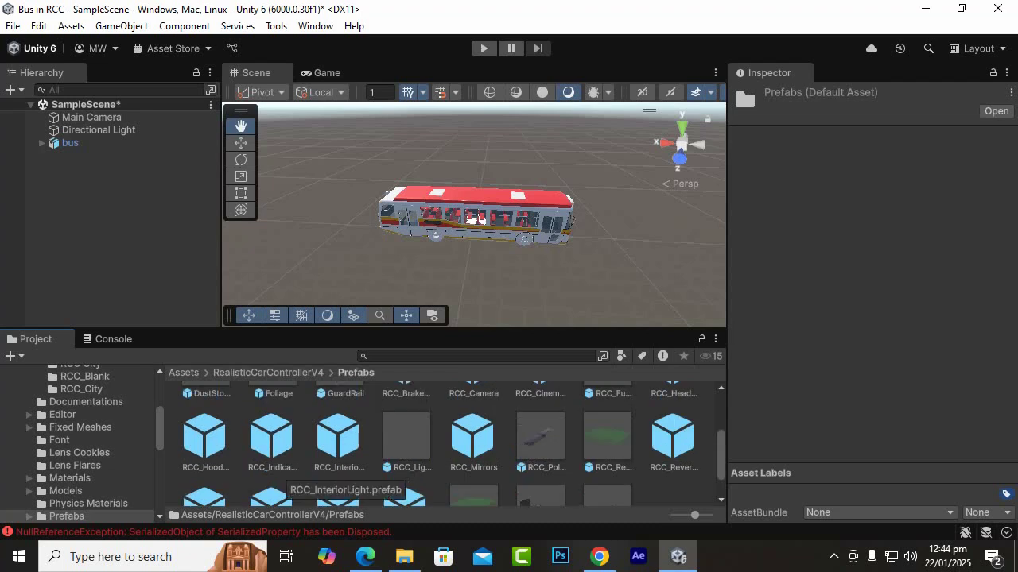
pyautogui.scroll(1, 338, 461)
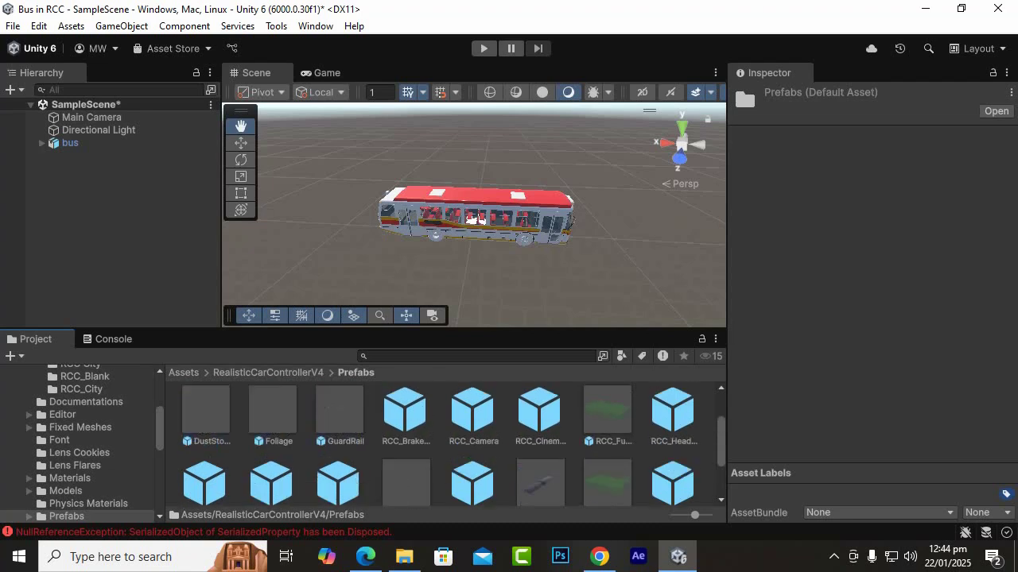
pyautogui.scroll(2, 451, 443)
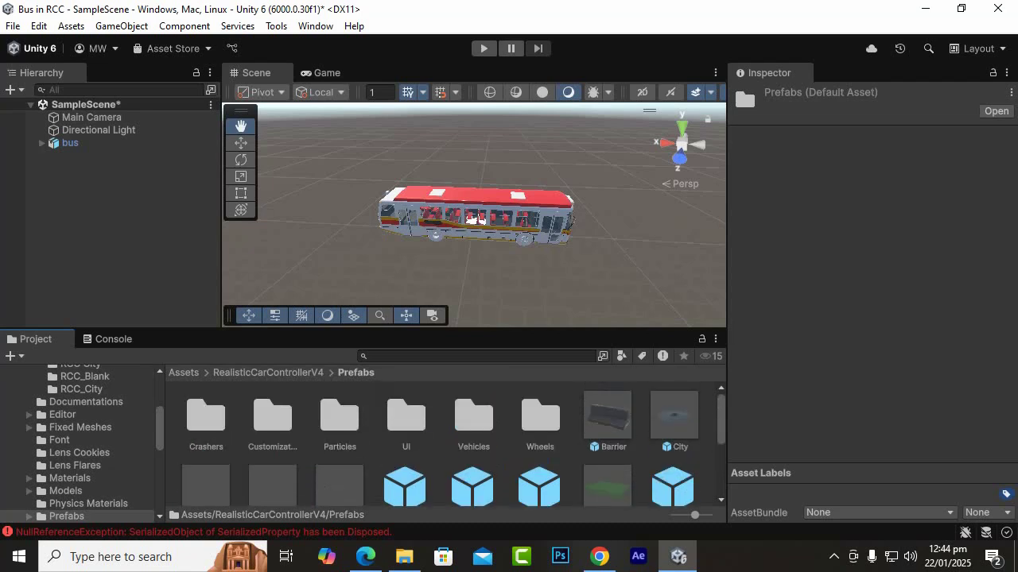
pyautogui.doubleClick(473, 416)
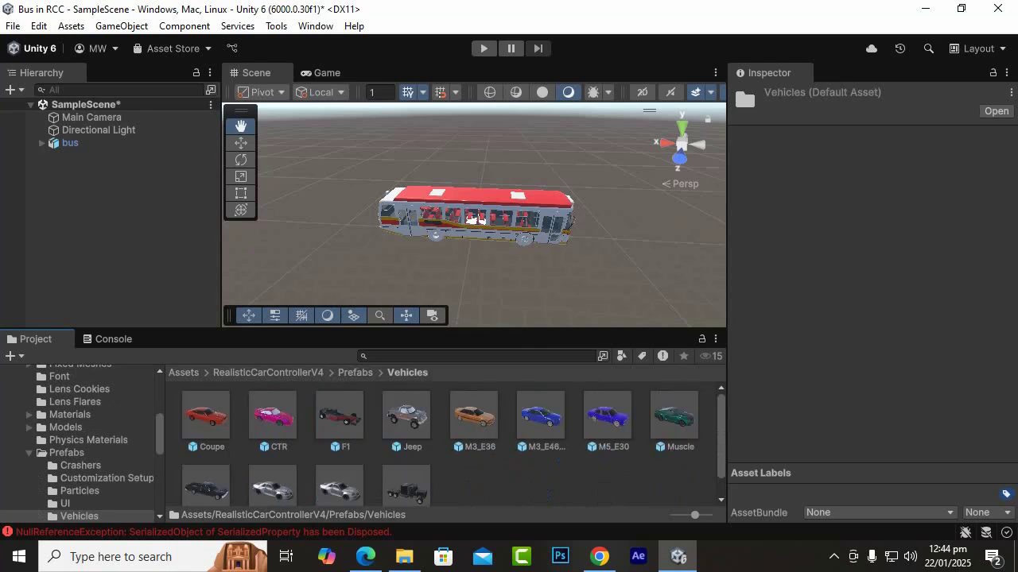
# Look through the available vehicle prefabs for a car to use as a size reference for the bus.
pyautogui.scroll(-2, 548, 495)
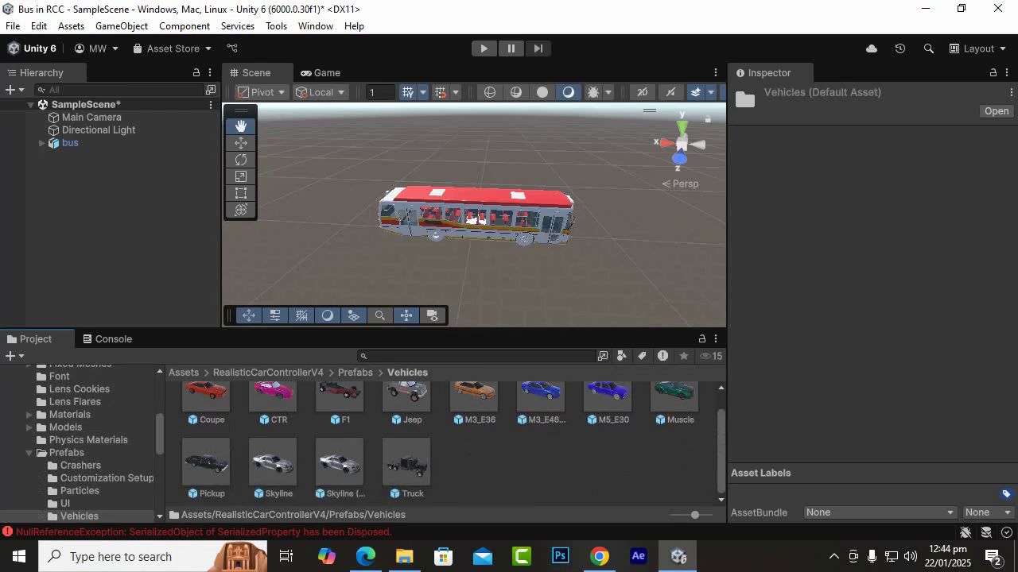
pyautogui.scroll(2, 453, 445)
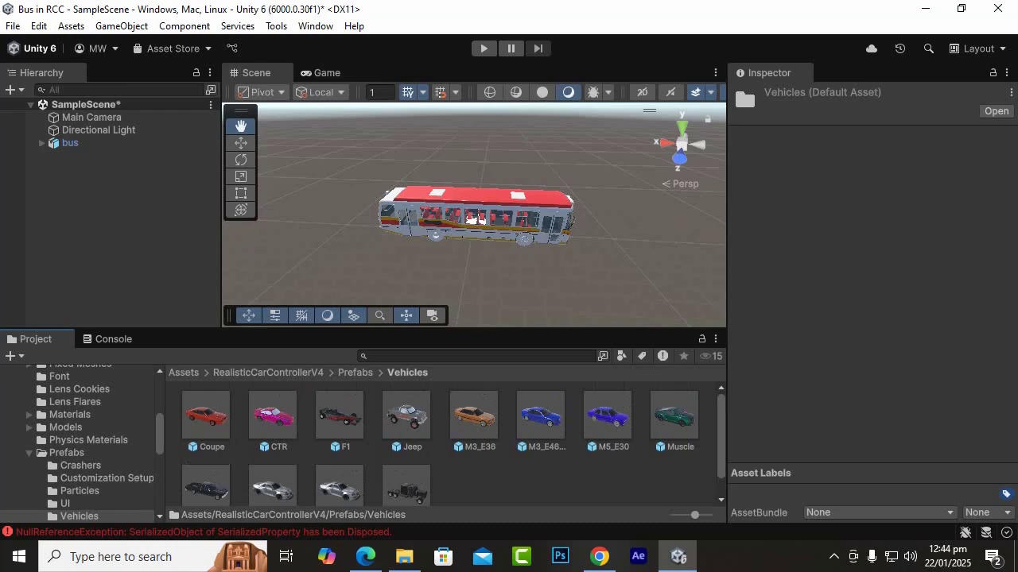
pyautogui.scroll(-2, 453, 445)
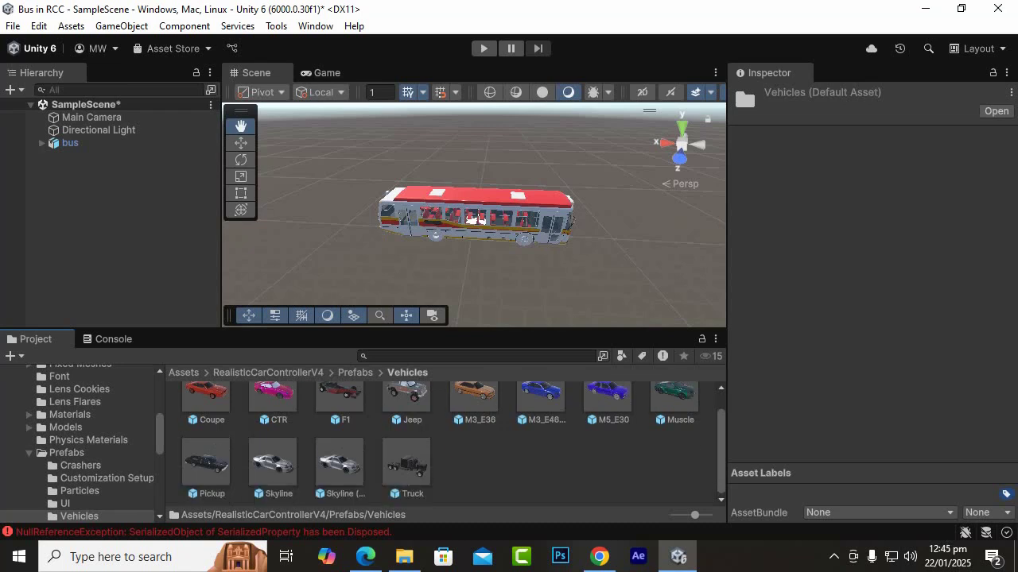
pyautogui.scroll(2, 453, 445)
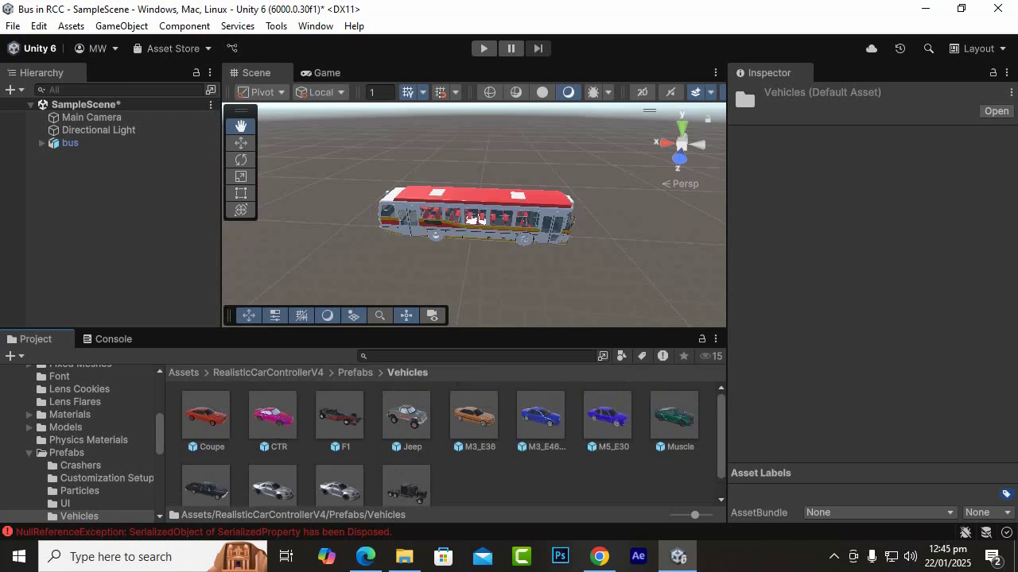
pyautogui.scroll(-2, 453, 445)
pyautogui.scroll(2, 454, 445)
pyautogui.scroll(-2, 453, 445)
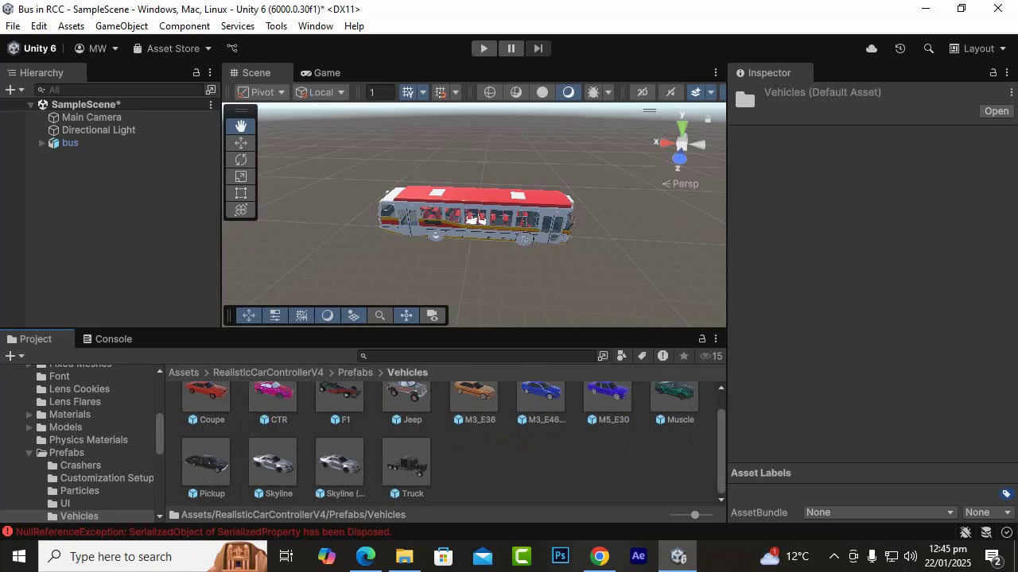
pyautogui.scroll(2, 453, 445)
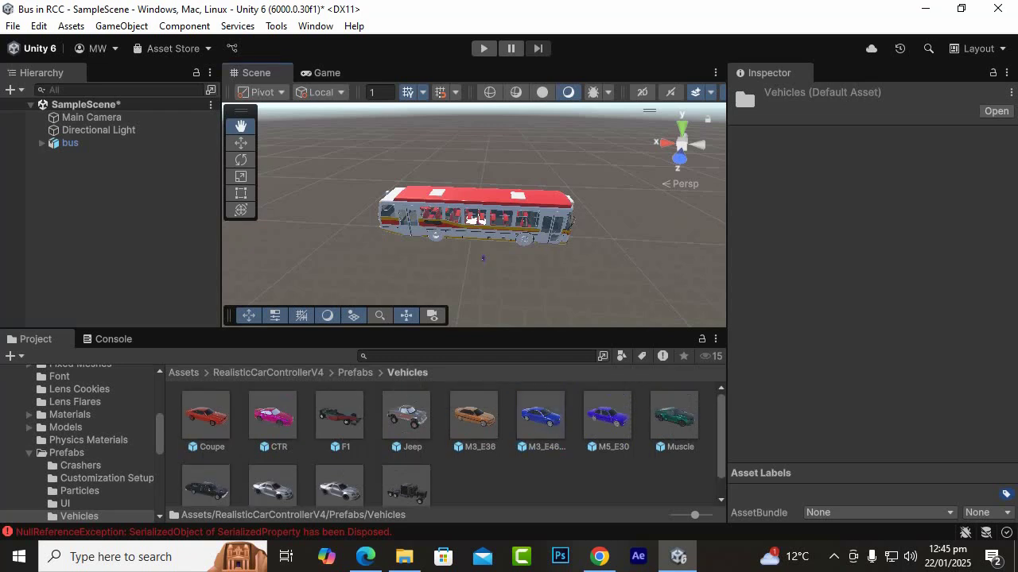
# Place the M3_E46_New car prefab on the ground beside the bus and show both vehicles together.
pyautogui.moveTo(540, 415); pyautogui.dragTo(472, 255)
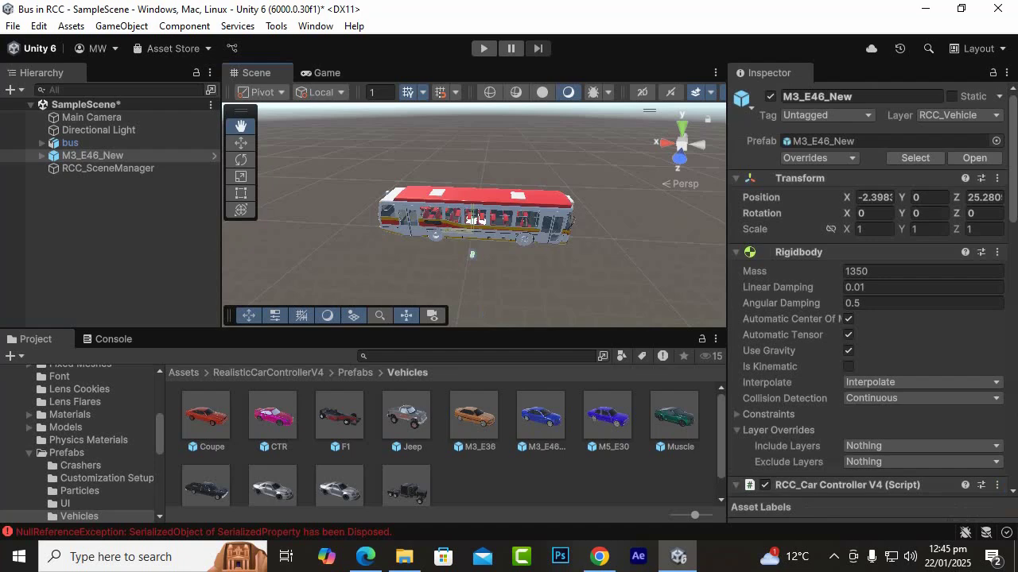
pyautogui.press('f')
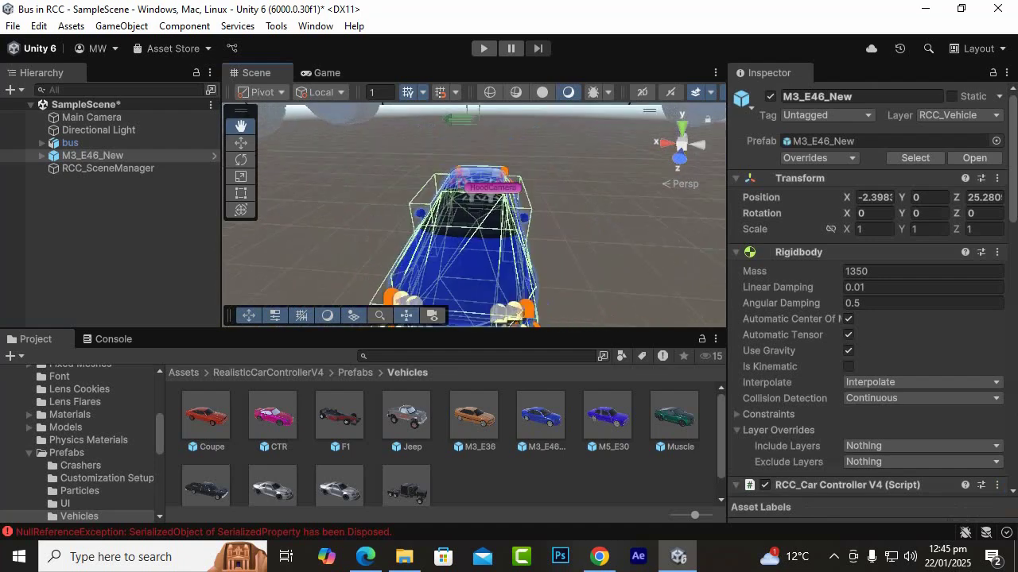
pyautogui.scroll(-15, 474, 215)
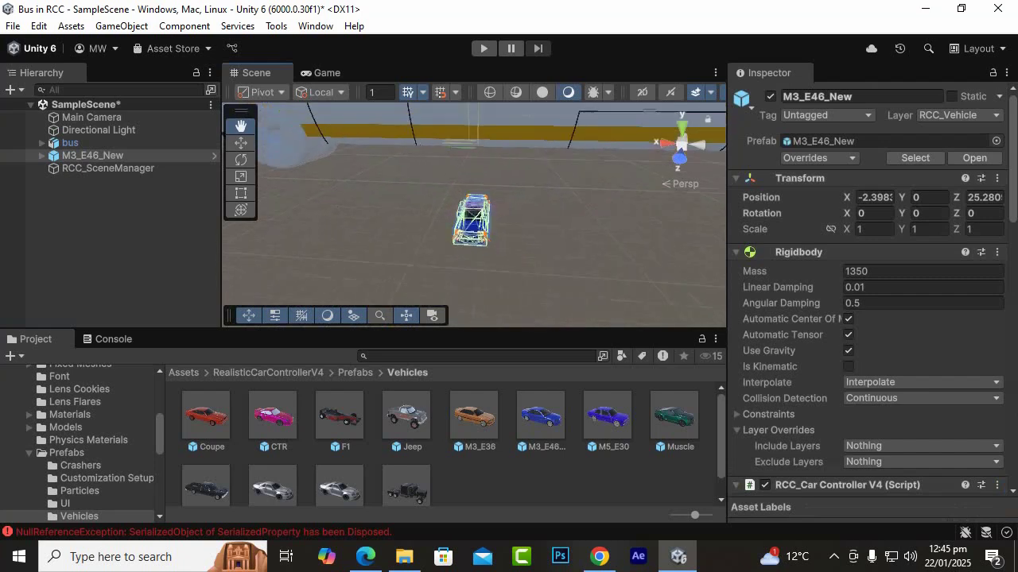
pyautogui.scroll(-15, 474, 214)
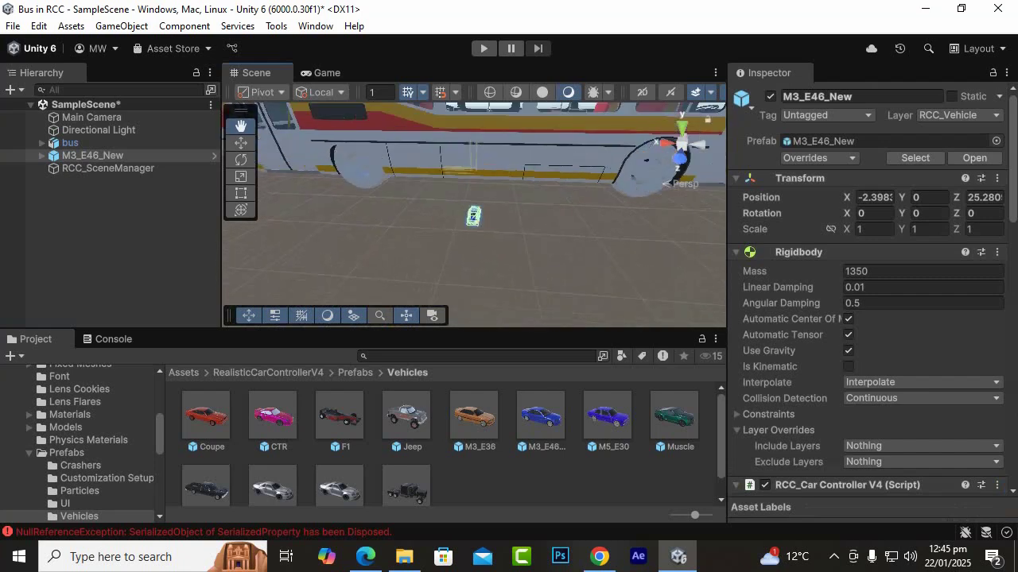
pyautogui.scroll(-6, 474, 214)
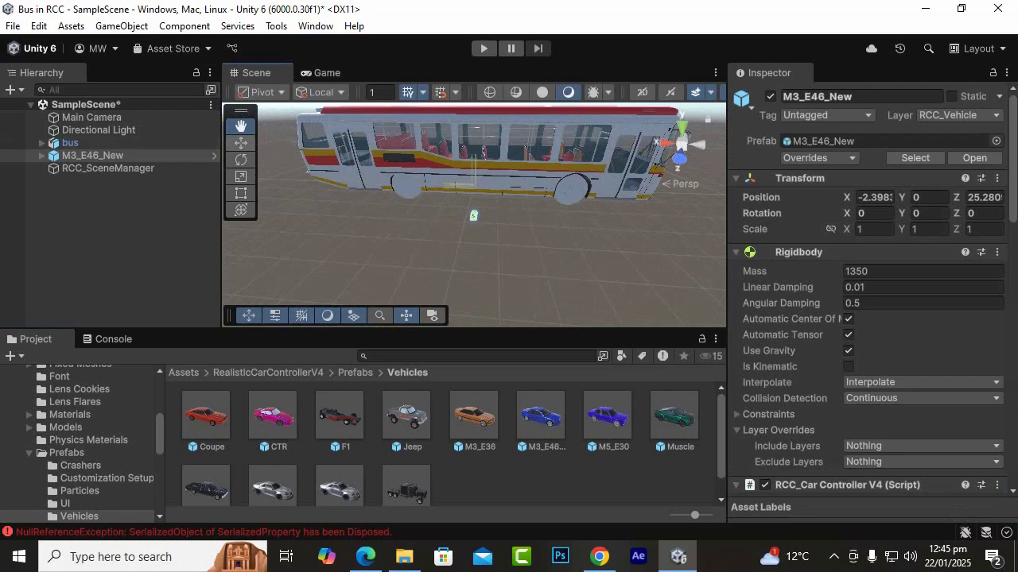
# Compare the size of the M3_E46_New car with the bus from several angles and distances.
pyautogui.press('w')
pyautogui.keyDown('alt'); pyautogui.moveTo(474, 214); pyautogui.dragTo(449, 216); pyautogui.keyUp('alt')
pyautogui.keyDown('alt'); pyautogui.moveTo(489, 154); pyautogui.dragTo(461, 157); pyautogui.keyUp('alt')
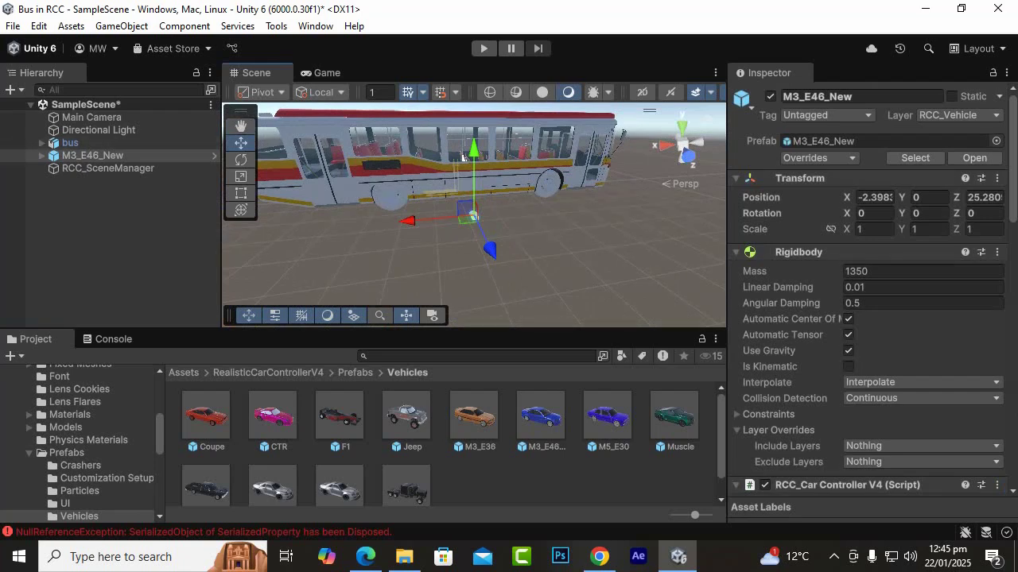
pyautogui.keyDown('alt'); pyautogui.moveTo(462, 157); pyautogui.dragTo(430, 157); pyautogui.keyUp('alt')
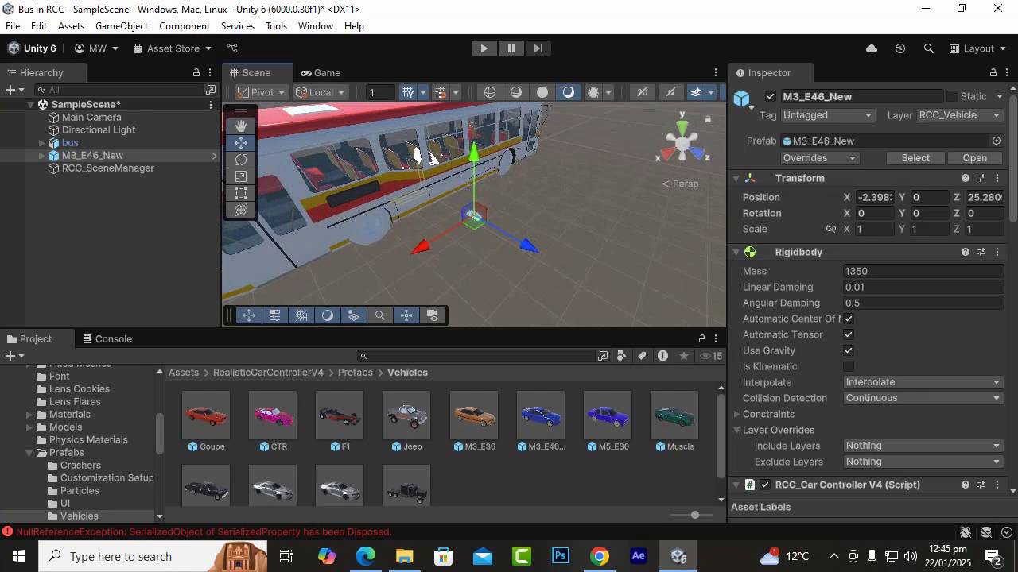
pyautogui.scroll(-4, 474, 215)
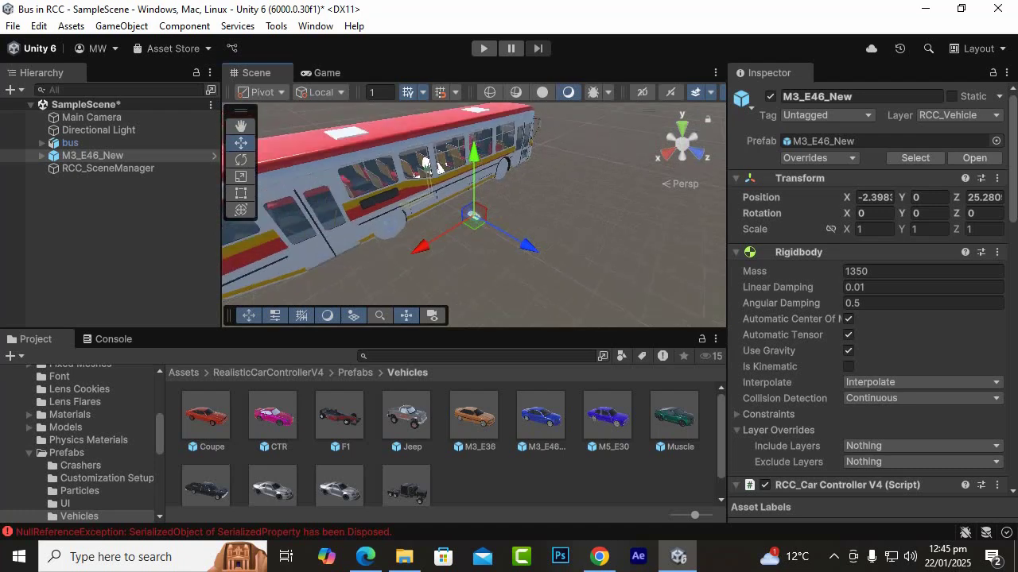
pyautogui.scroll(-3, 474, 215)
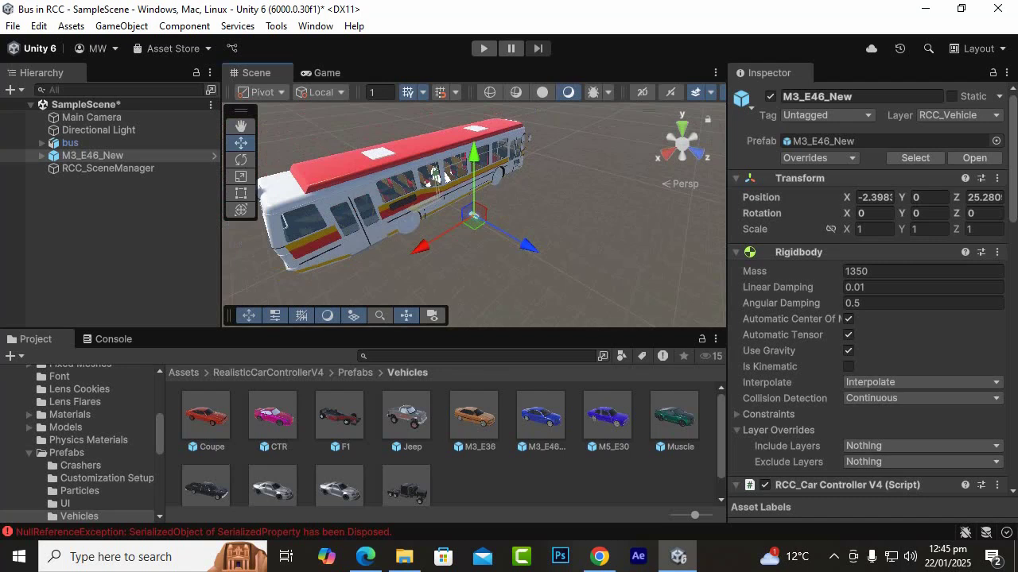
pyautogui.scroll(3, 435, 175)
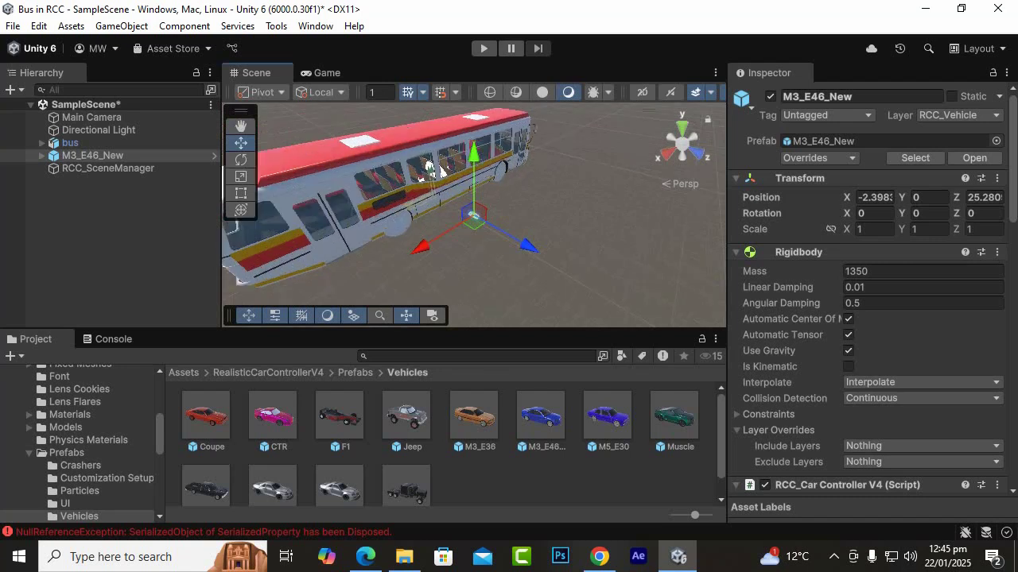
pyautogui.scroll(2, 440, 171)
# Delete the M3_E46_New reference car from the scene and select the bus.
pyautogui.press('Delete')
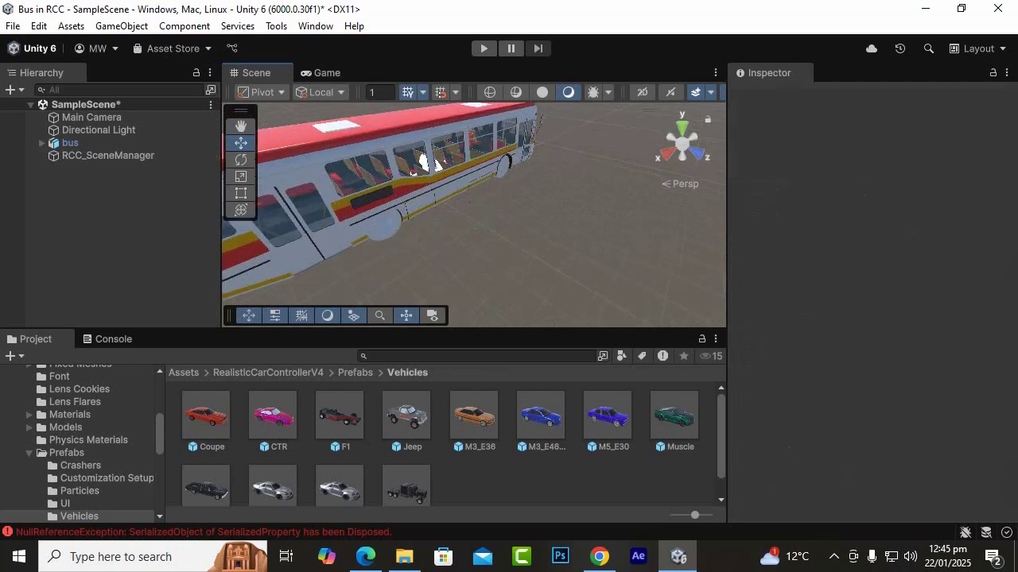
pyautogui.scroll(-5, 435, 163)
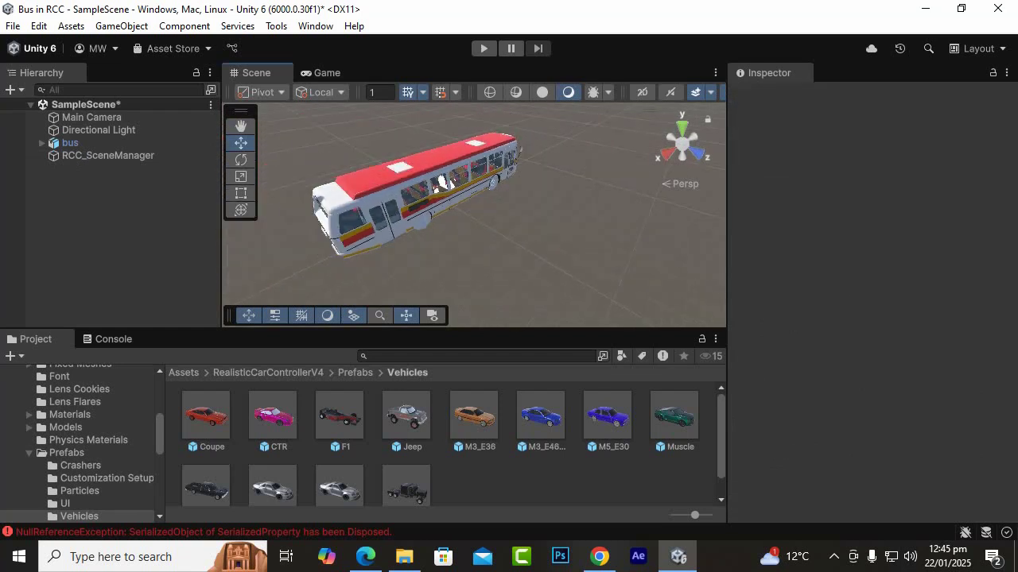
pyautogui.click(456, 180)
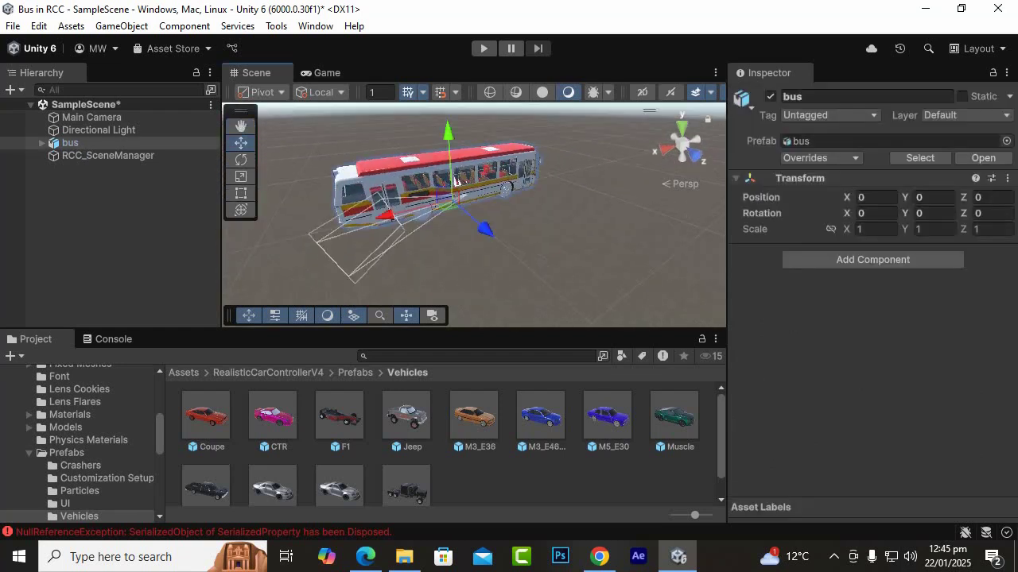
# Unpack the bus prefab in the scene completely.
pyautogui.keyDown('alt'); pyautogui.moveTo(457, 180); pyautogui.dragTo(447, 182); pyautogui.keyUp('alt')
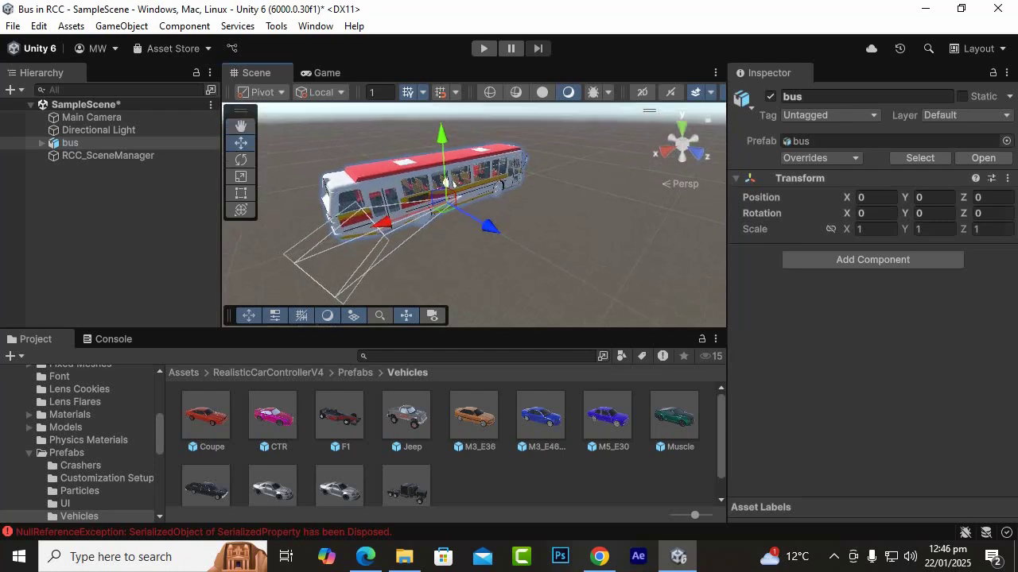
pyautogui.rightClick(127, 143)
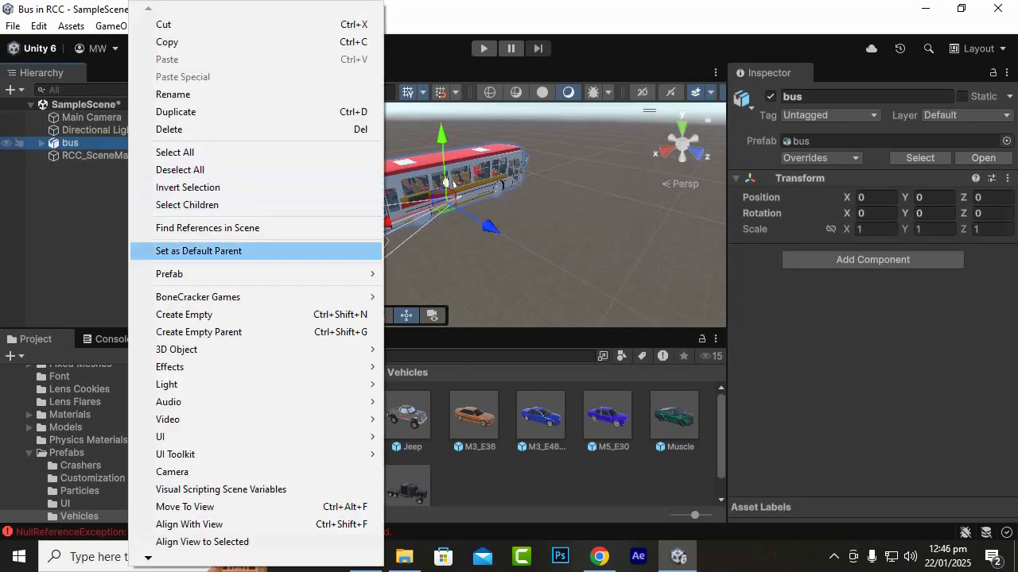
pyautogui.moveTo(263, 273)
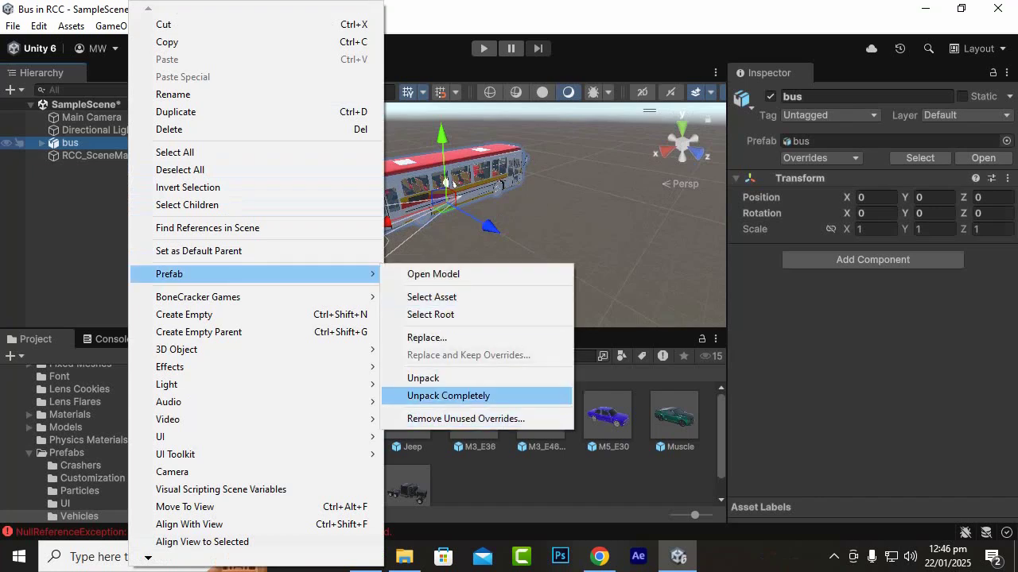
pyautogui.click(448, 395)
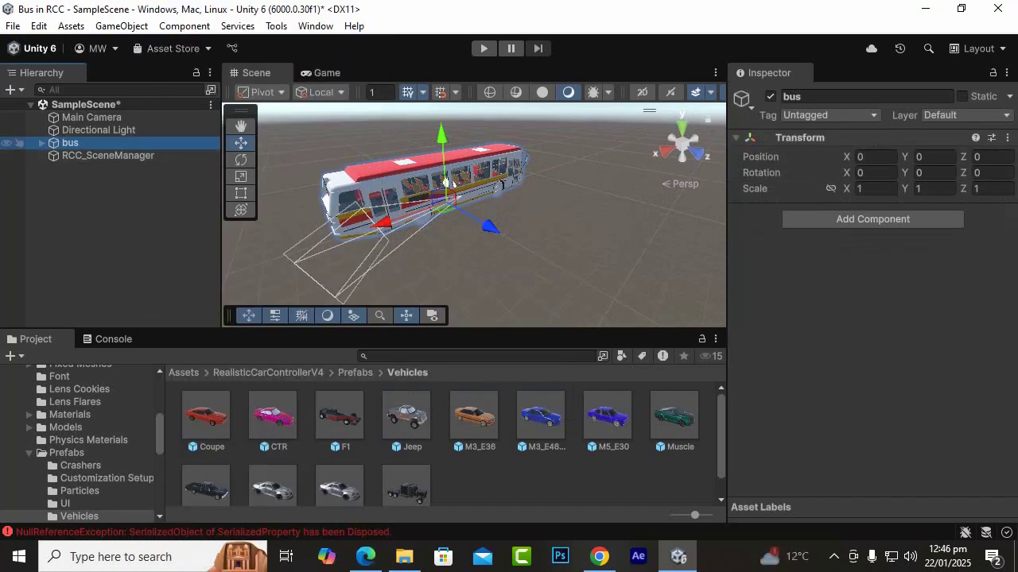
# Delete the Camera and Light child objects from the bus.
pyautogui.click(41, 144)
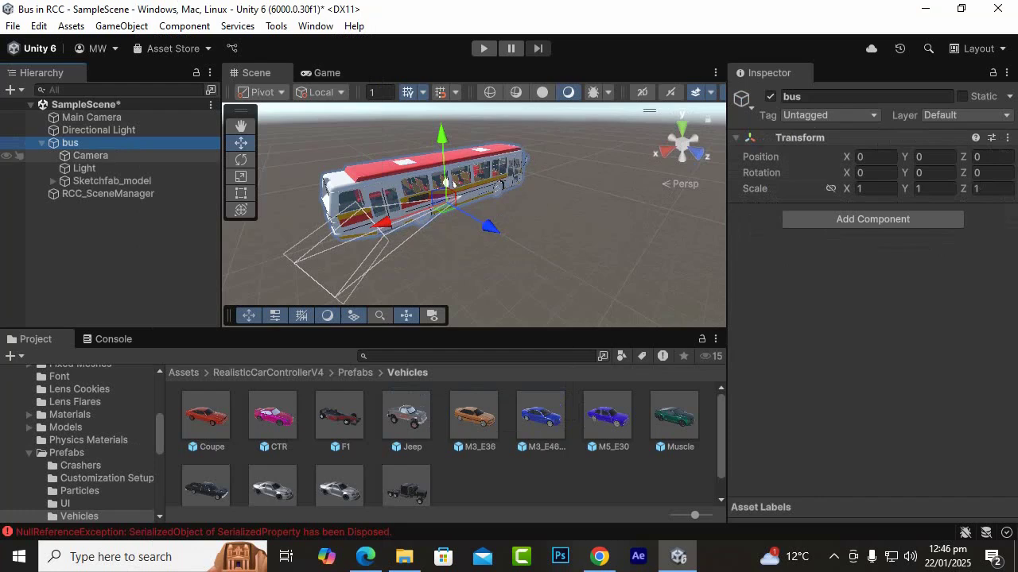
pyautogui.click(90, 156)
pyautogui.press('Delete')
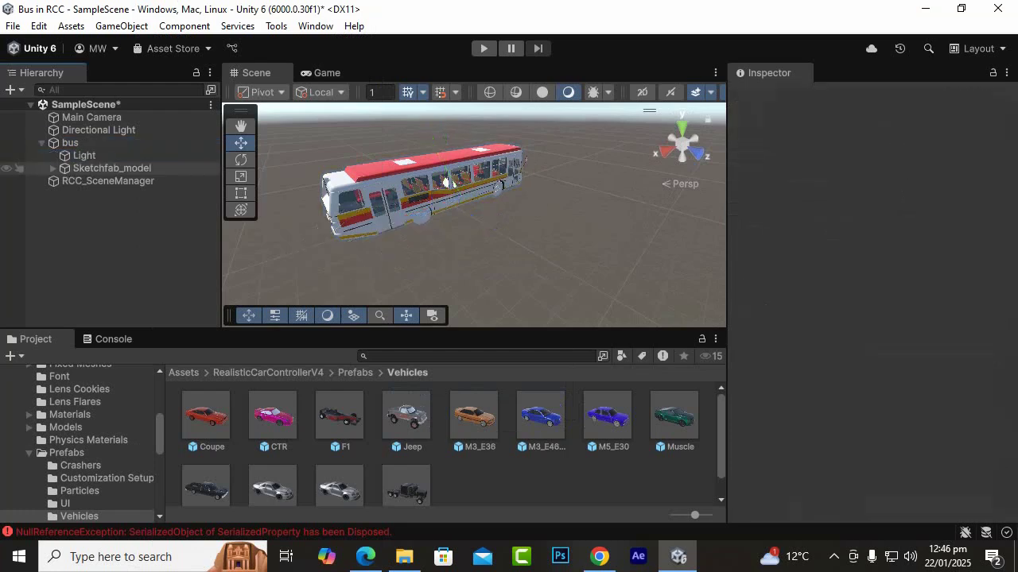
pyautogui.click(84, 156)
pyautogui.press('Delete')
# Expand Sketchfab_model and compare its transform and axis directions with those of the parent bus object.
pyautogui.click(104, 156)
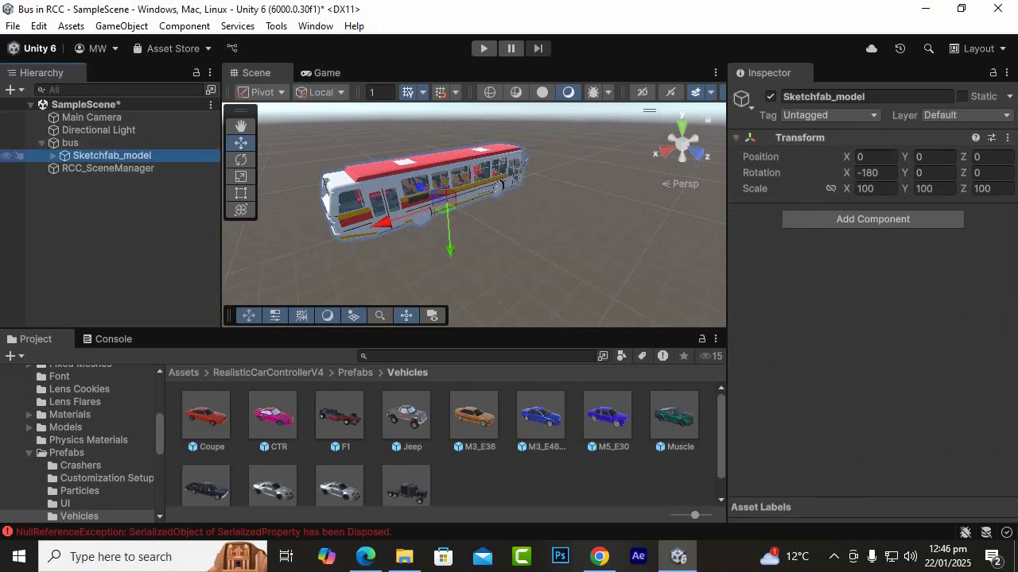
pyautogui.press('Right')
pyautogui.click(95, 231)
pyautogui.click(70, 143)
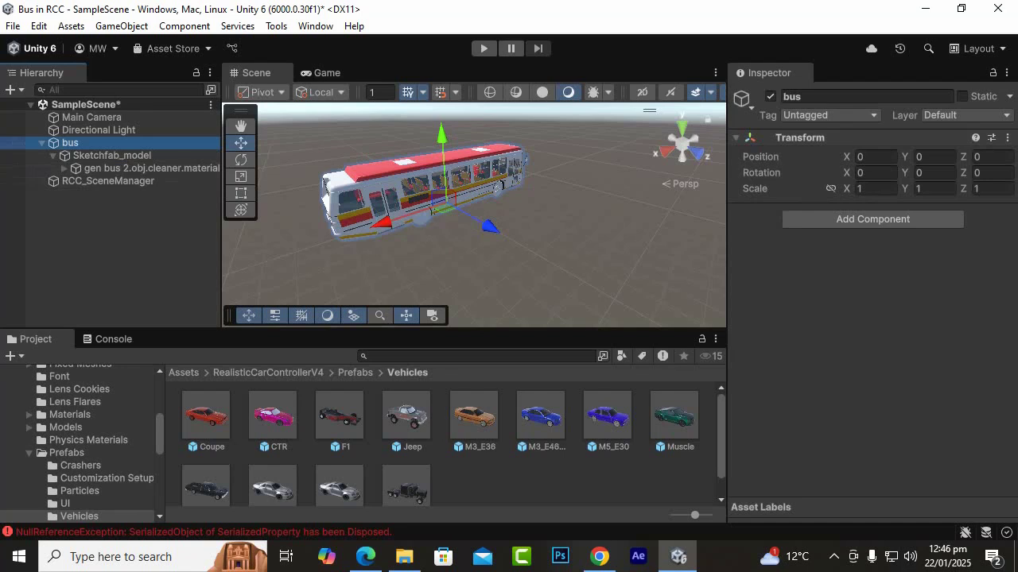
pyautogui.click(111, 155)
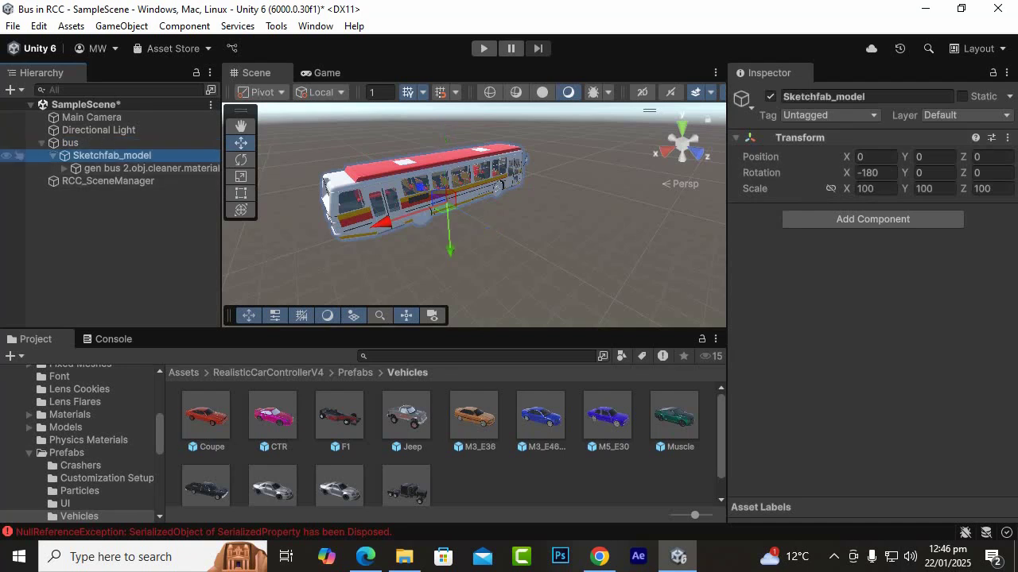
pyautogui.click(71, 143)
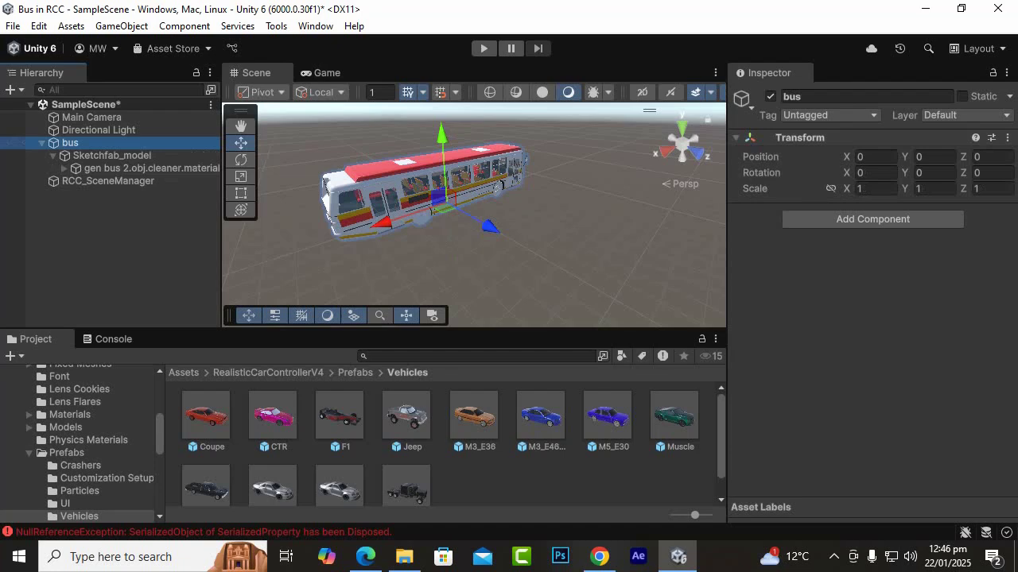
# Examine the bus model from the front, both sides and close up, including its wheels and body.
pyautogui.keyDown('alt'); pyautogui.moveTo(413, 208); pyautogui.dragTo(494, 216); pyautogui.keyUp('alt')
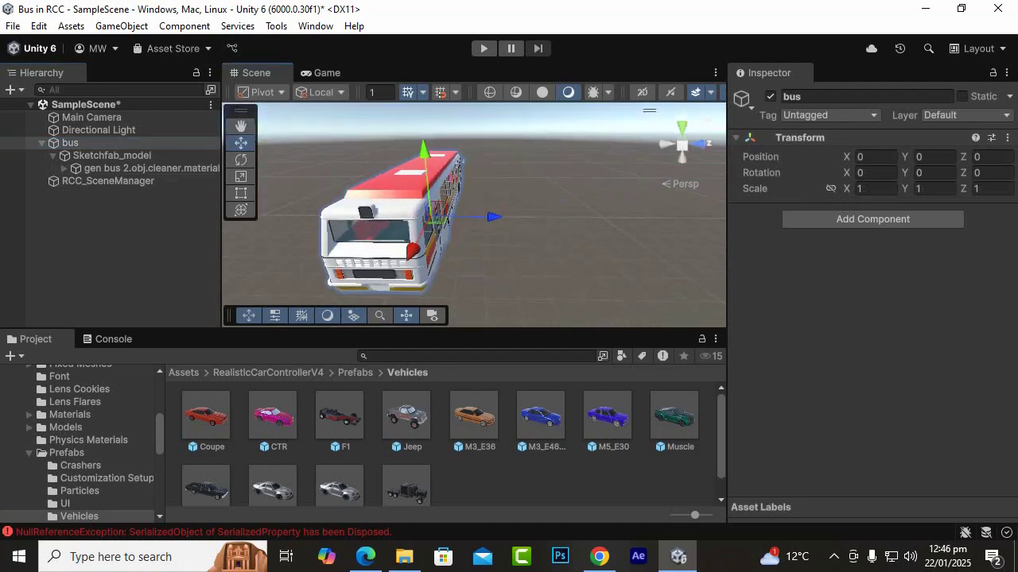
pyautogui.keyDown('alt'); pyautogui.moveTo(557, 203); pyautogui.dragTo(318, 226); pyautogui.keyUp('alt')
pyautogui.scroll(3, 445, 215)
pyautogui.scroll(1, 445, 215)
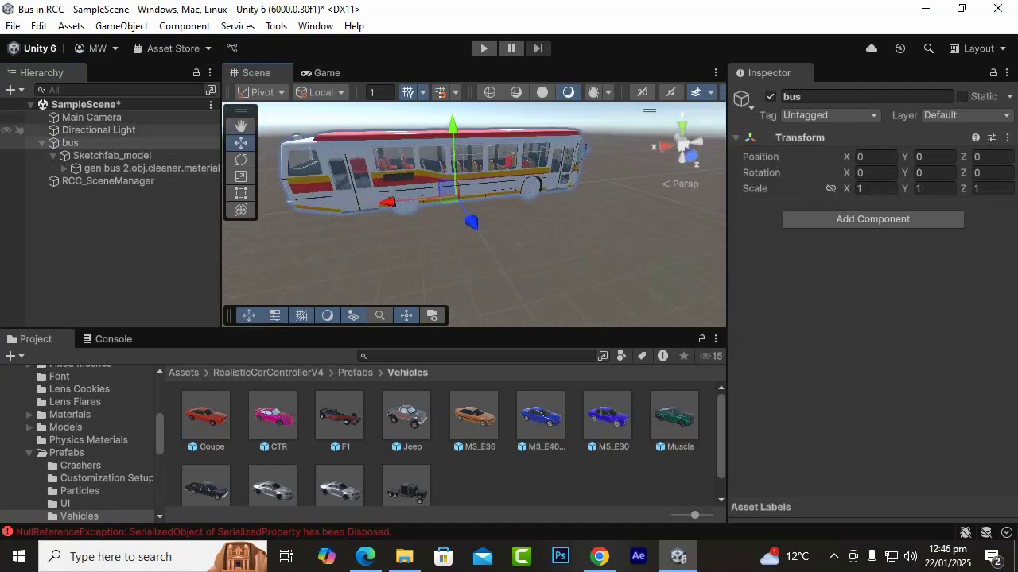
pyautogui.moveTo(469, 216); pyautogui.dragTo(536, 256, button='middle')
pyautogui.scroll(7, 509, 215)
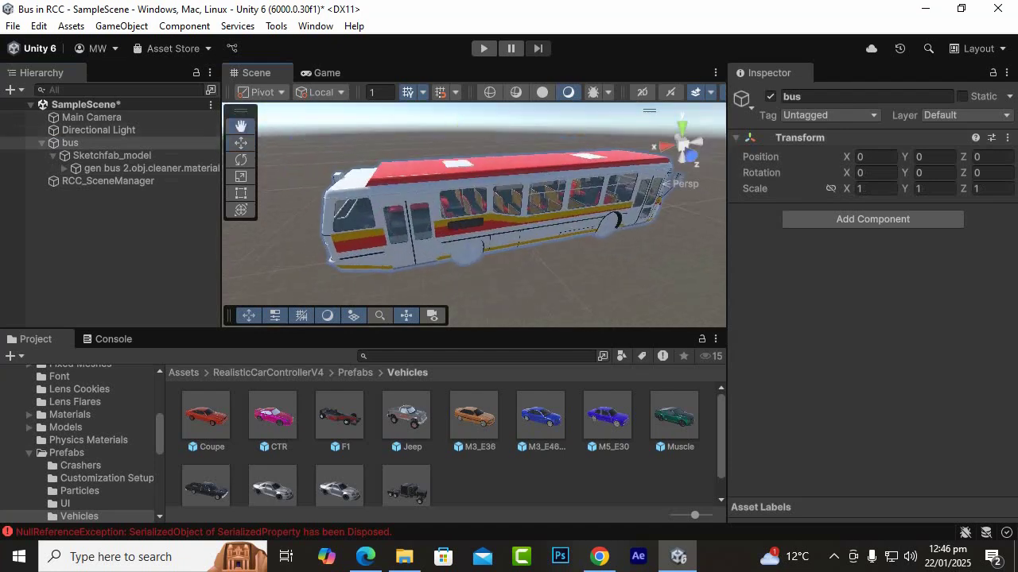
pyautogui.moveTo(477, 215)
pyautogui.keyDown('alt'); pyautogui.mouseDown()
pyautogui.moveTo(540, 178)
pyautogui.moveTo(509, 187)
pyautogui.moveTo(612, 175)
pyautogui.moveTo(500, 211)
pyautogui.moveTo(370, 203)
pyautogui.moveTo(521, 253)
pyautogui.moveTo(469, 223)
pyautogui.mouseUp(); pyautogui.keyUp('alt')
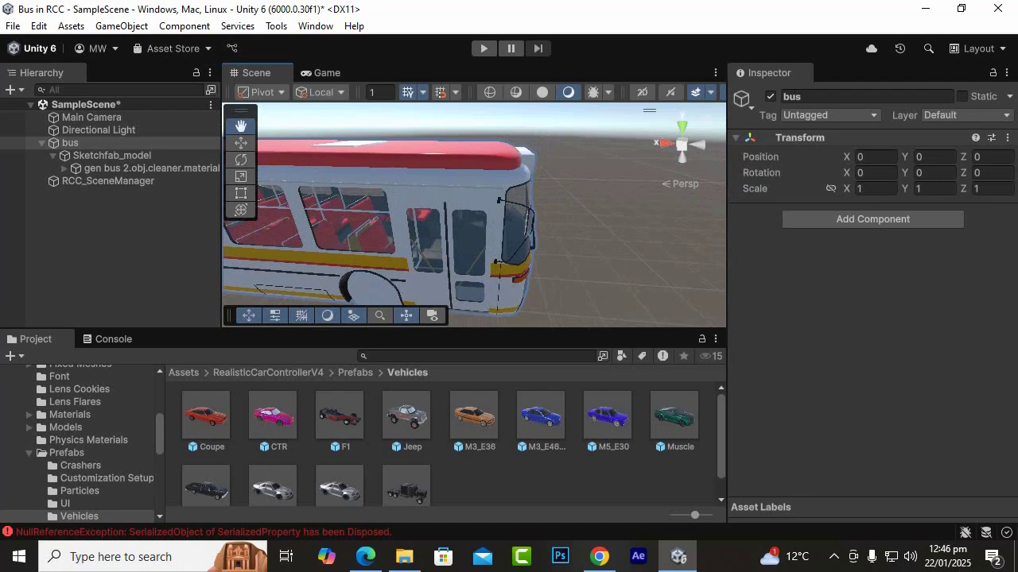
pyautogui.keyDown('alt'); pyautogui.moveTo(540, 207); pyautogui.dragTo(405, 254); pyautogui.keyUp('alt')
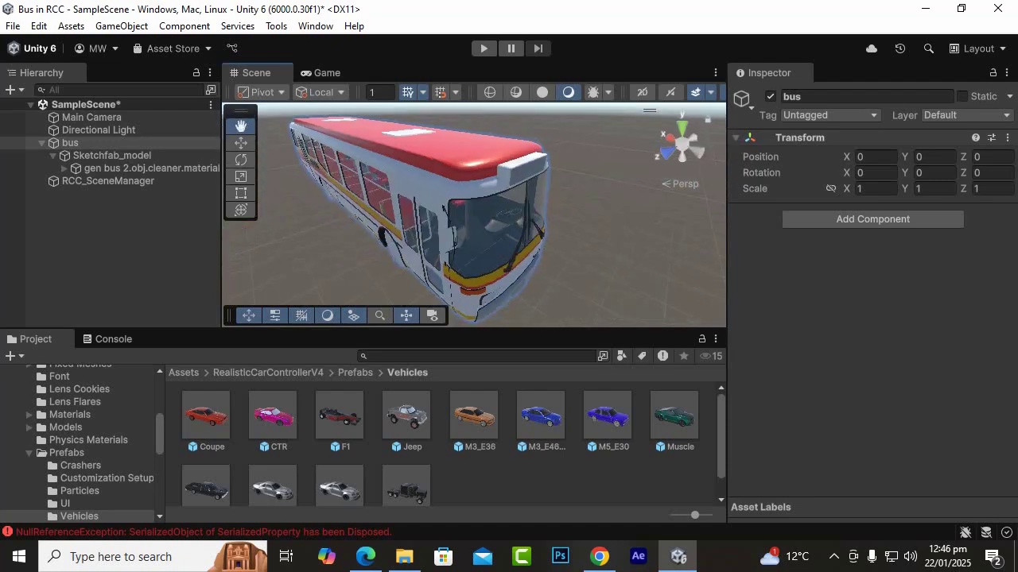
pyautogui.keyDown('alt'); pyautogui.moveTo(486, 217); pyautogui.dragTo(518, 221); pyautogui.keyUp('alt')
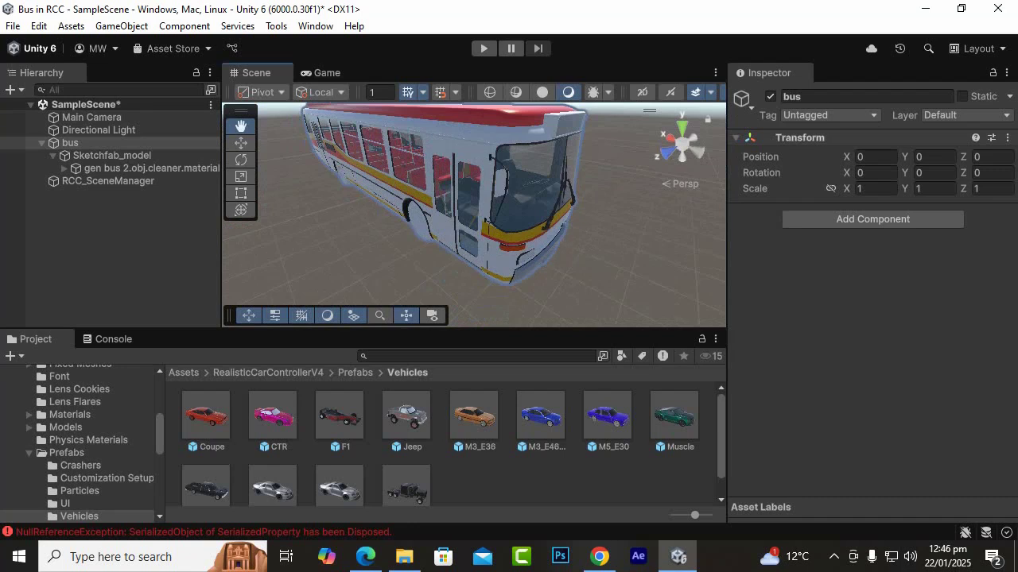
pyautogui.scroll(-2, 474, 215)
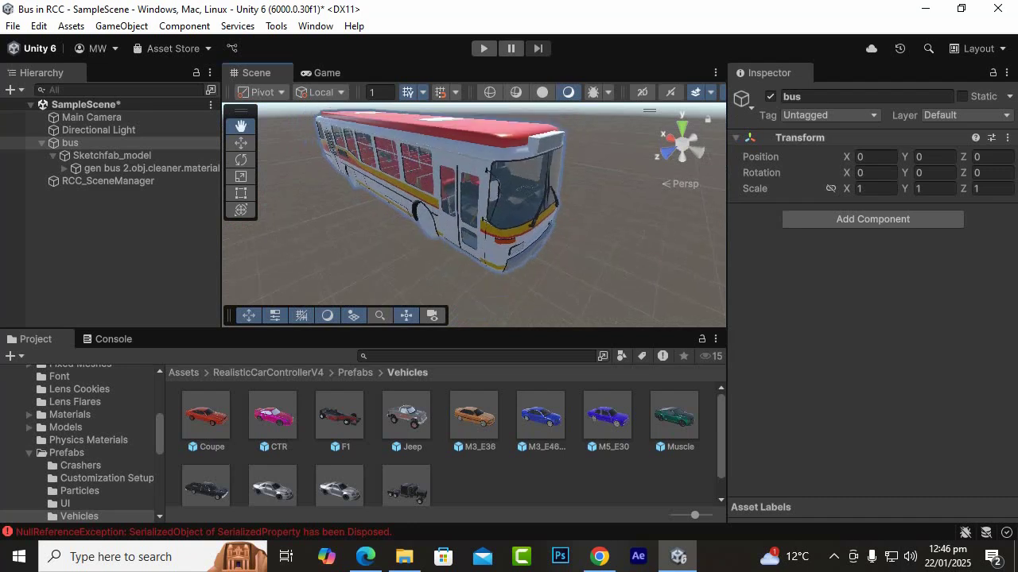
# Select the front wheel mesh Object_10 on the bus and inspect its pivot and extent from the side.
pyautogui.click(241, 143)
pyautogui.keyDown('alt'); pyautogui.moveTo(397, 226); pyautogui.dragTo(505, 199); pyautogui.keyUp('alt')
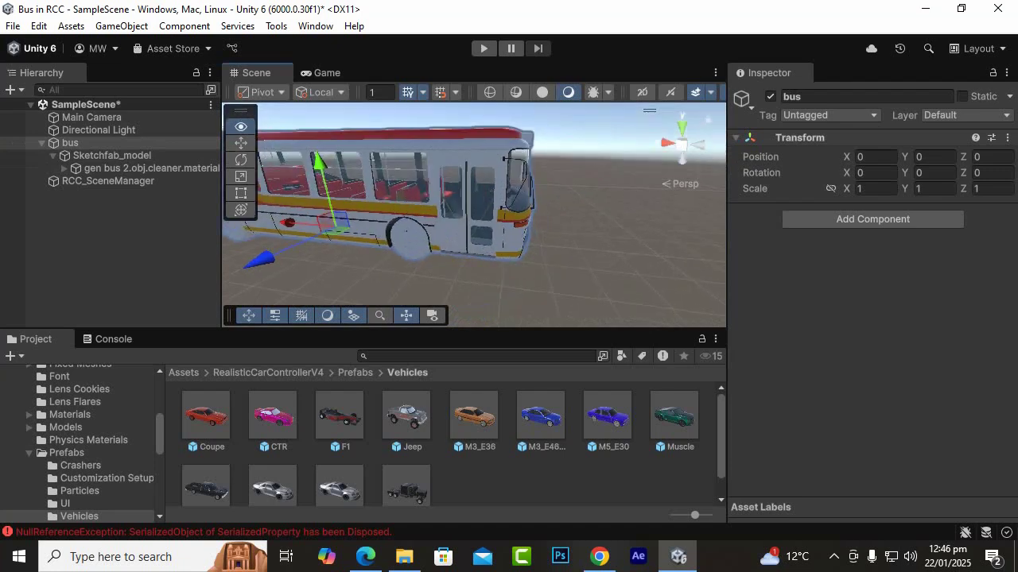
pyautogui.click(411, 239)
pyautogui.keyDown('alt'); pyautogui.moveTo(429, 235); pyautogui.dragTo(507, 156); pyautogui.keyUp('alt')
pyautogui.scroll(-4, 473, 215)
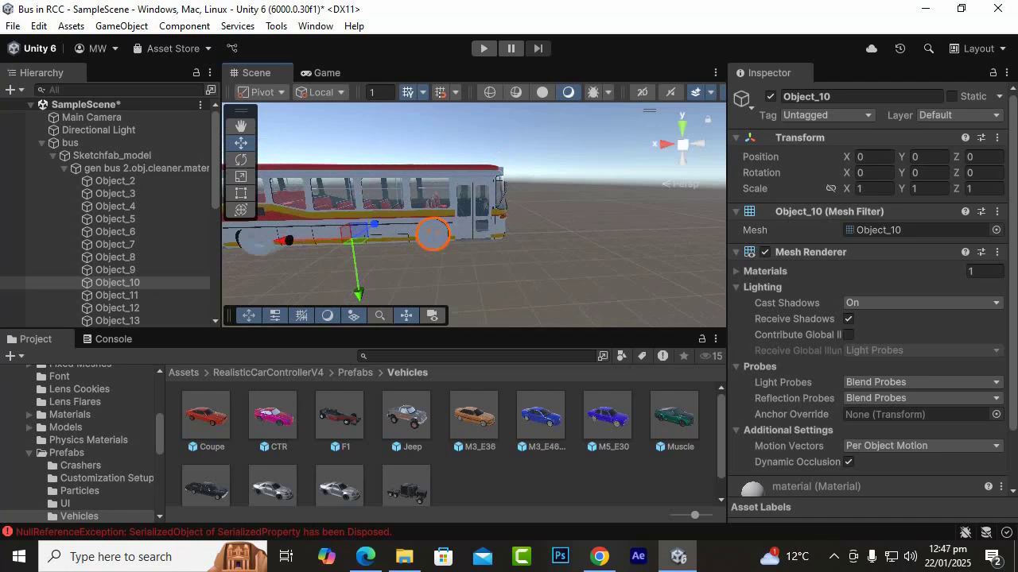
# Return the project browser to the Assets root folder, and select the bus root object to view it from its other side.
pyautogui.click(541, 483)
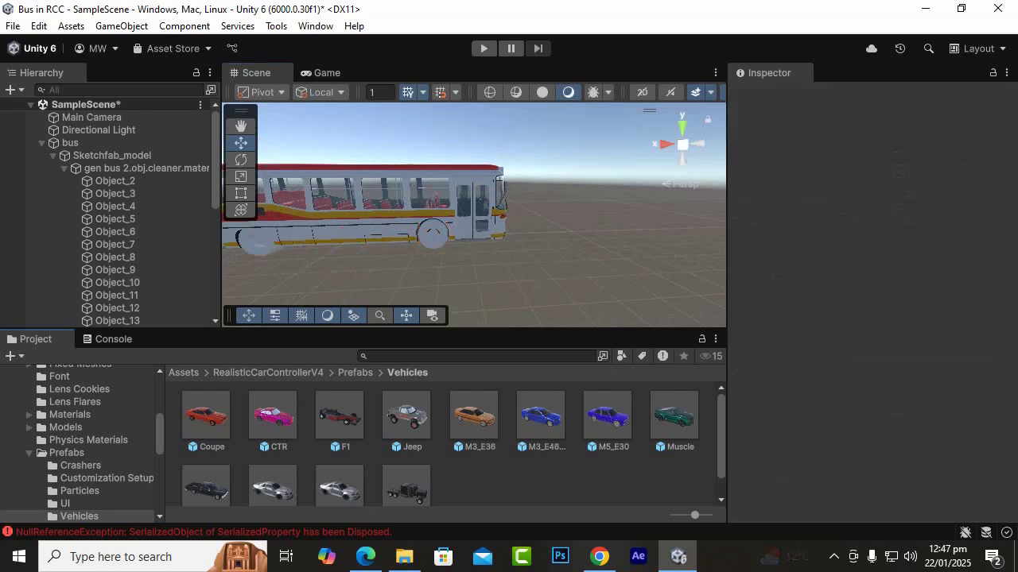
pyautogui.click(184, 373)
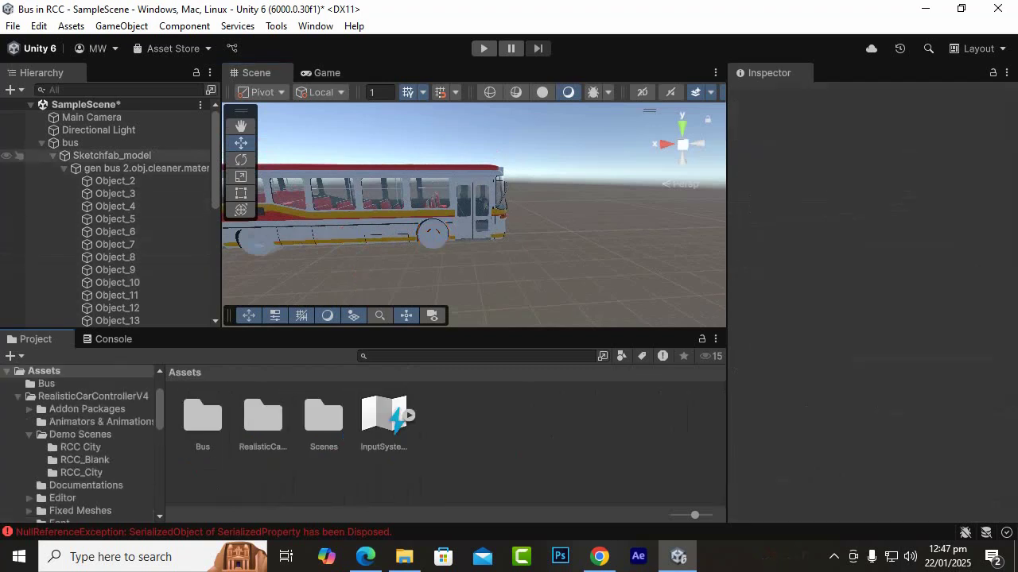
pyautogui.click(70, 143)
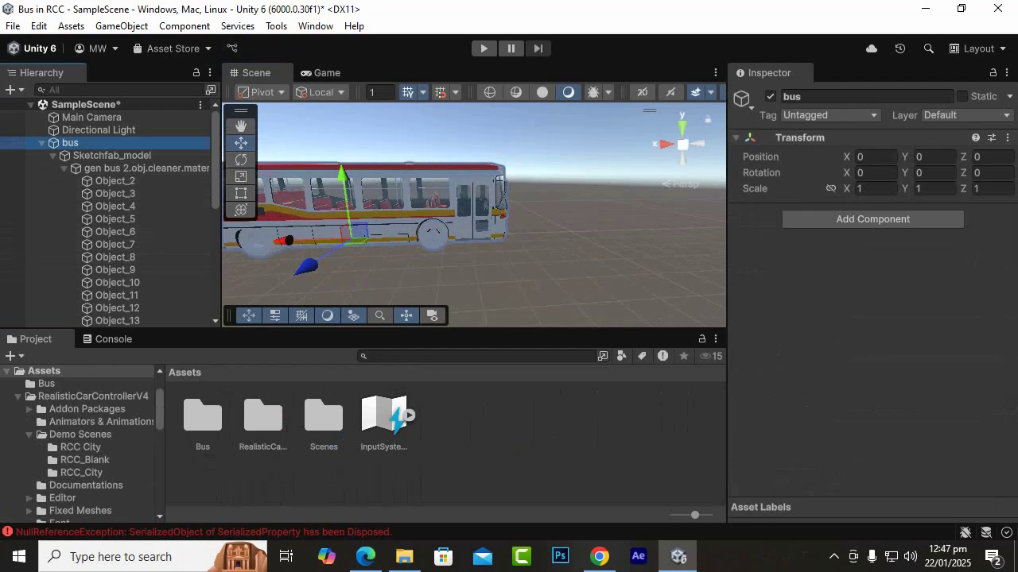
pyautogui.click(241, 126)
pyautogui.moveTo(357, 227); pyautogui.dragTo(509, 237)
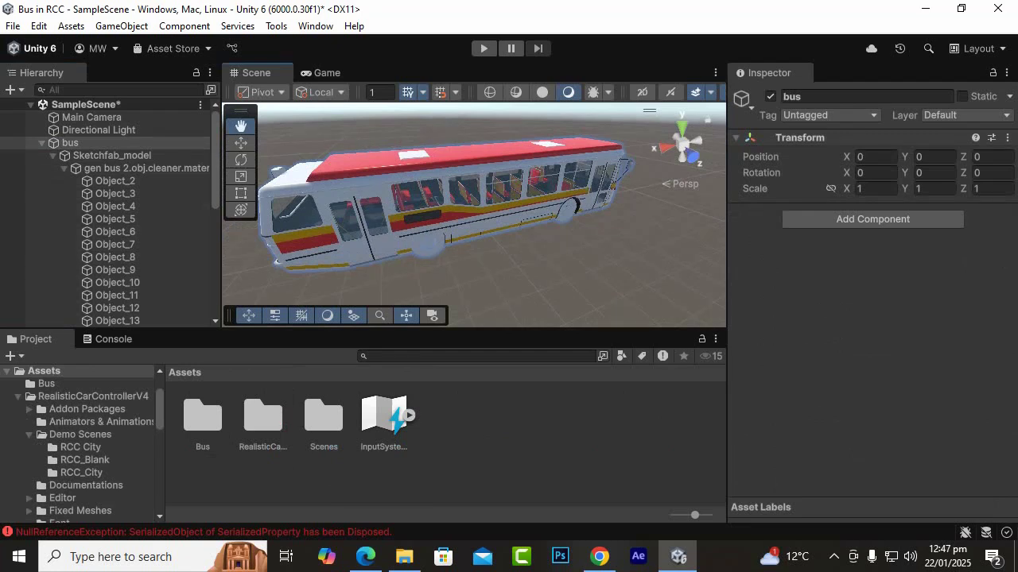
pyautogui.keyDown('alt'); pyautogui.moveTo(508, 237); pyautogui.dragTo(453, 208); pyautogui.keyUp('alt')
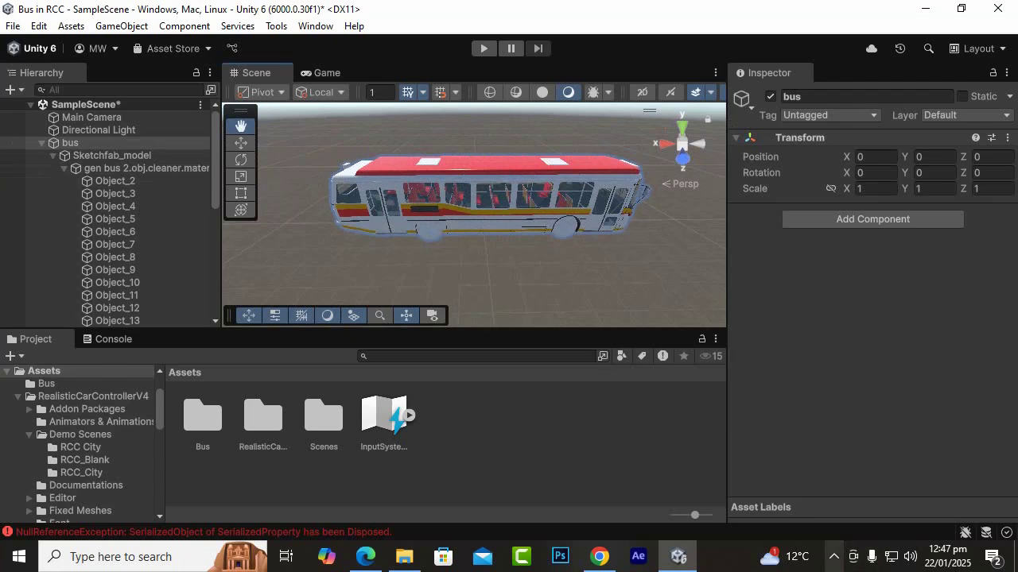
pyautogui.click(834, 556)
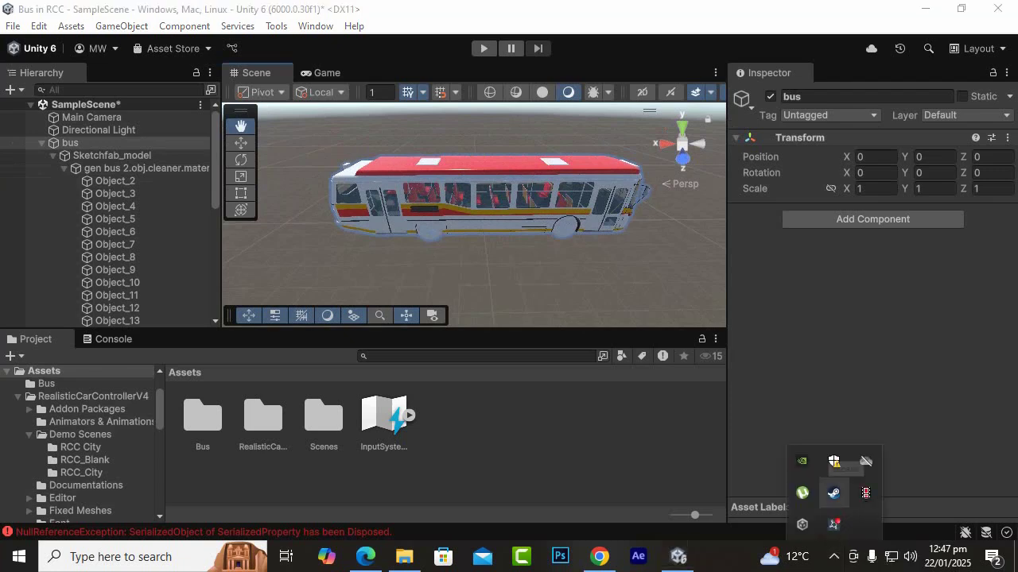
pyautogui.click(835, 491)
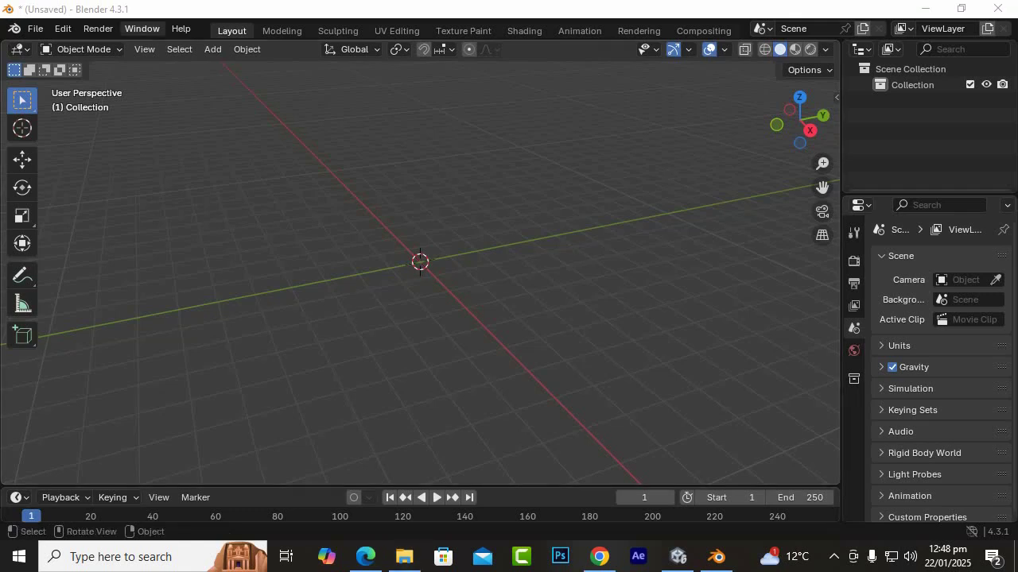
# In Blender, import bus.fbx from the Downloads folder as an FBX model and show the whole bus.
pyautogui.click(35, 29)
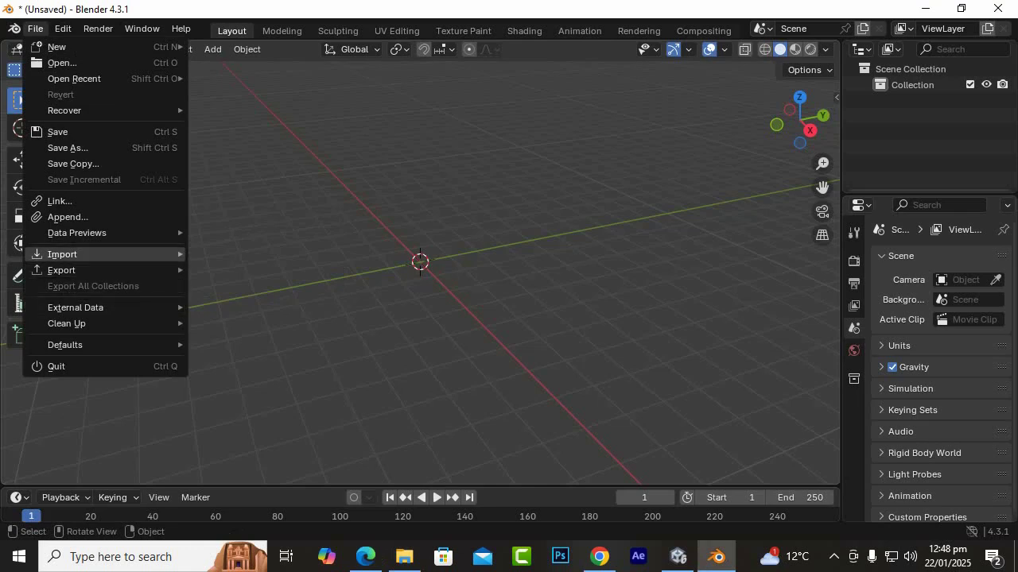
pyautogui.moveTo(103, 254)
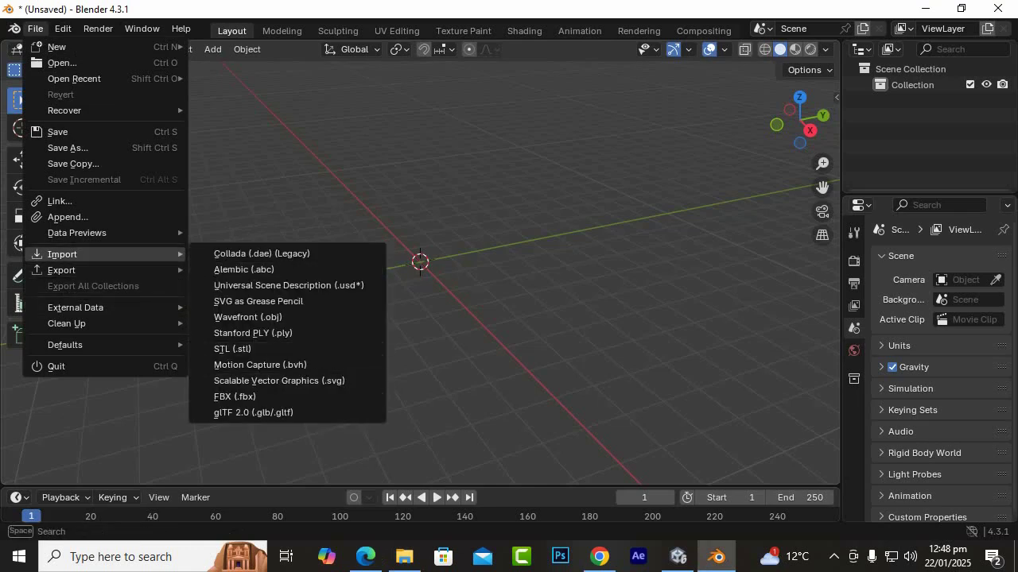
pyautogui.click(239, 397)
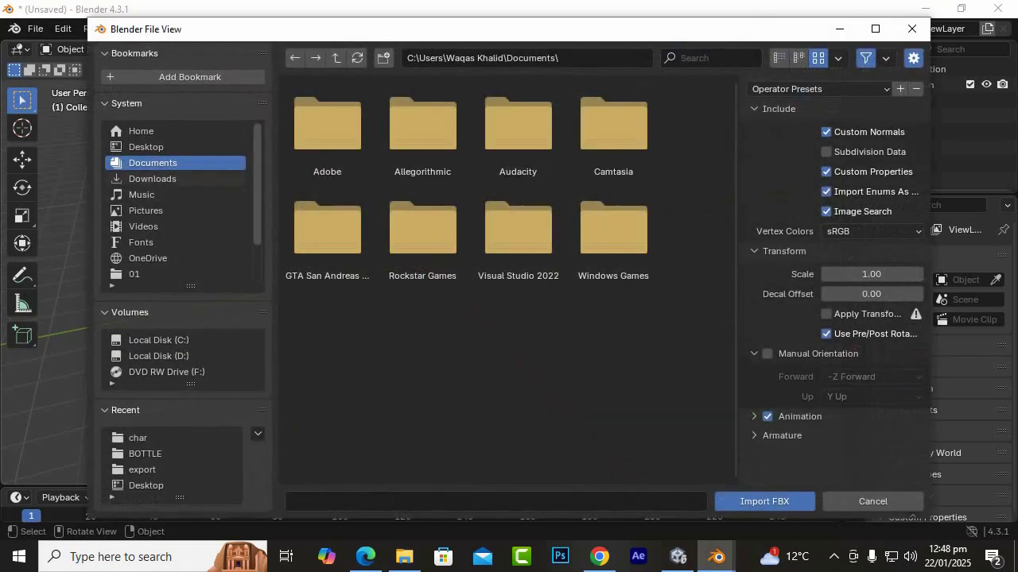
pyautogui.click(153, 179)
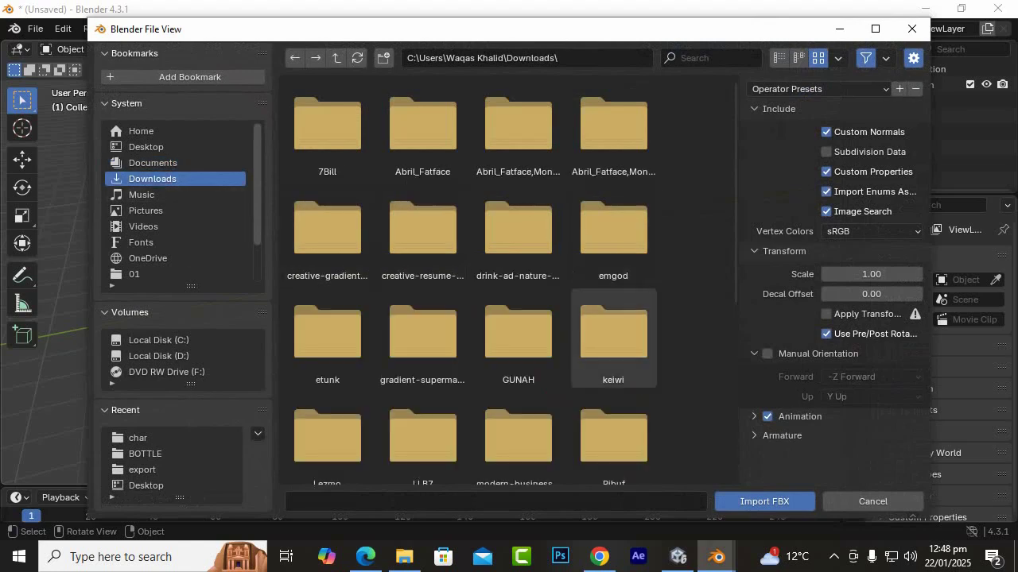
pyautogui.scroll(-8, 613, 338)
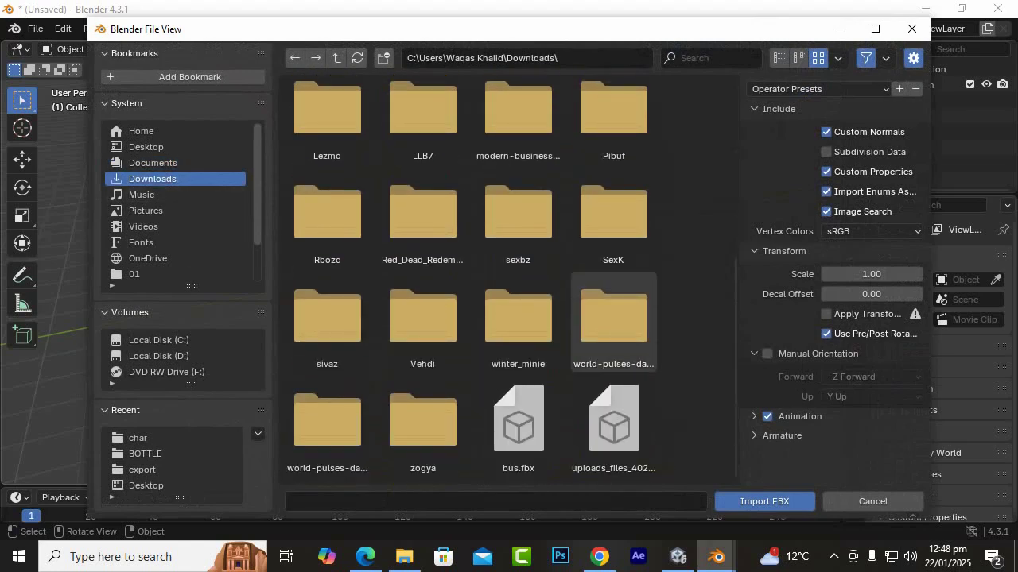
pyautogui.doubleClick(518, 421)
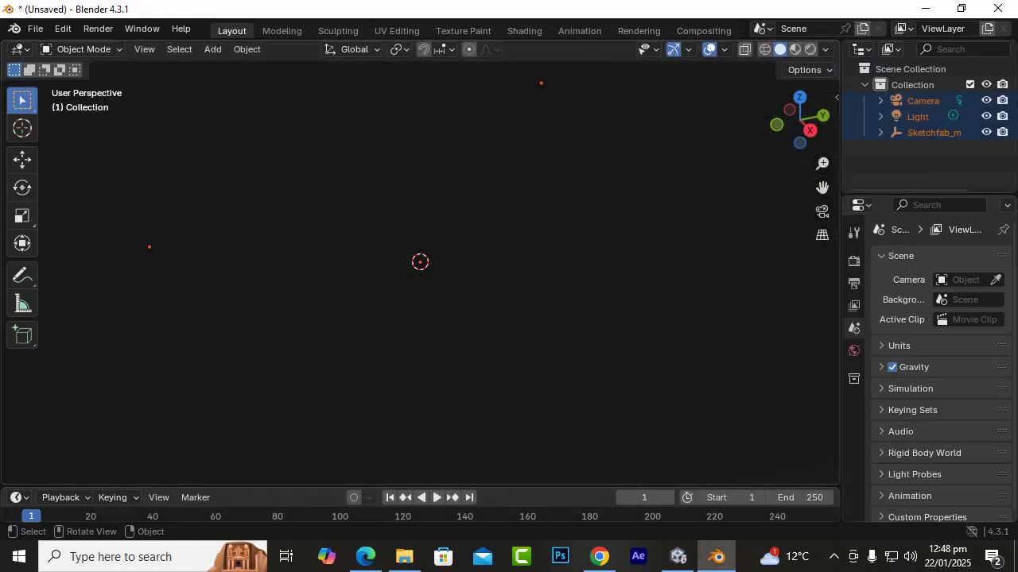
pyautogui.scroll(-10, 419, 270)
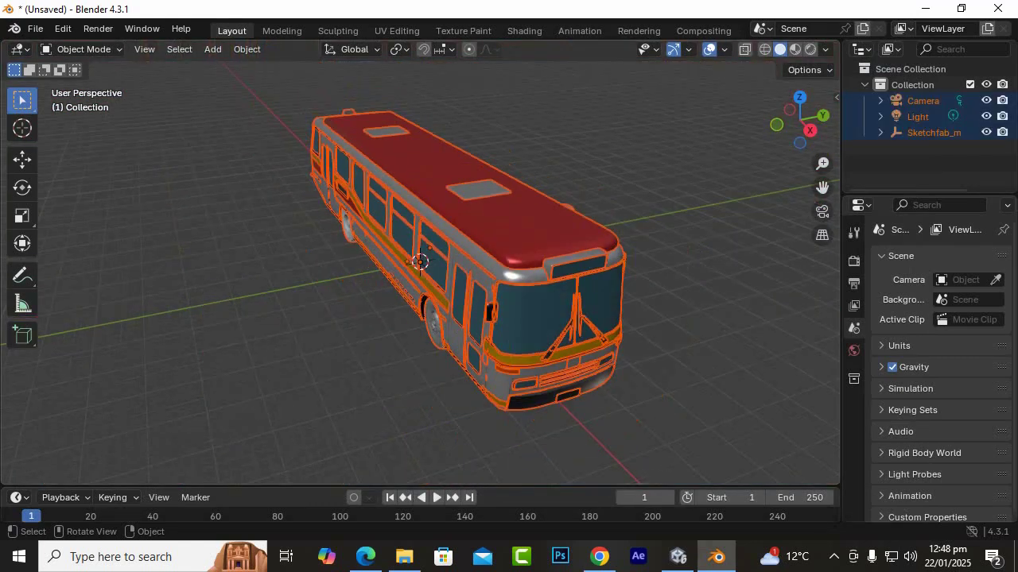
pyautogui.scroll(-3, 419, 271)
pyautogui.scroll(4, 420, 270)
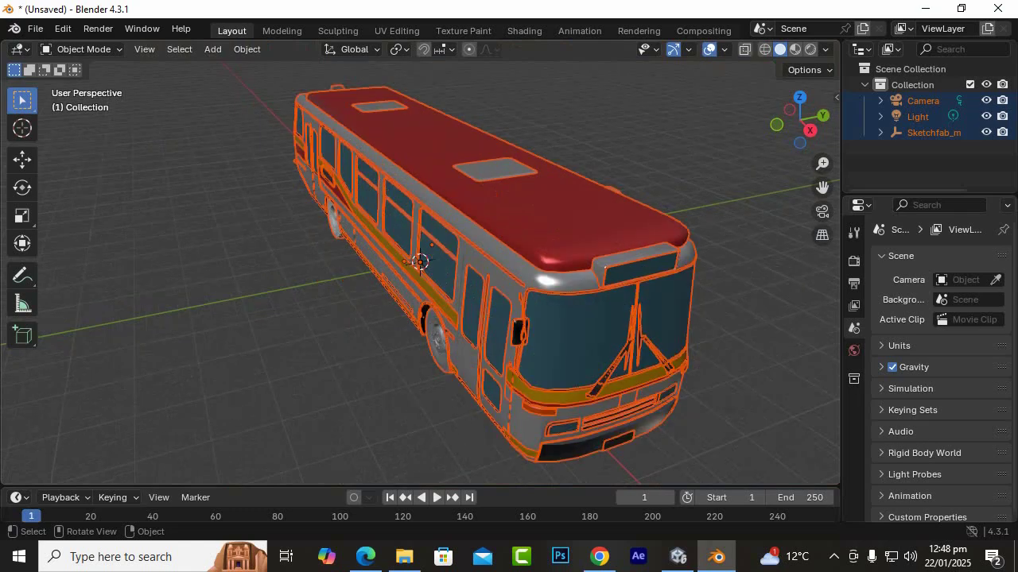
pyautogui.scroll(-3, 420, 270)
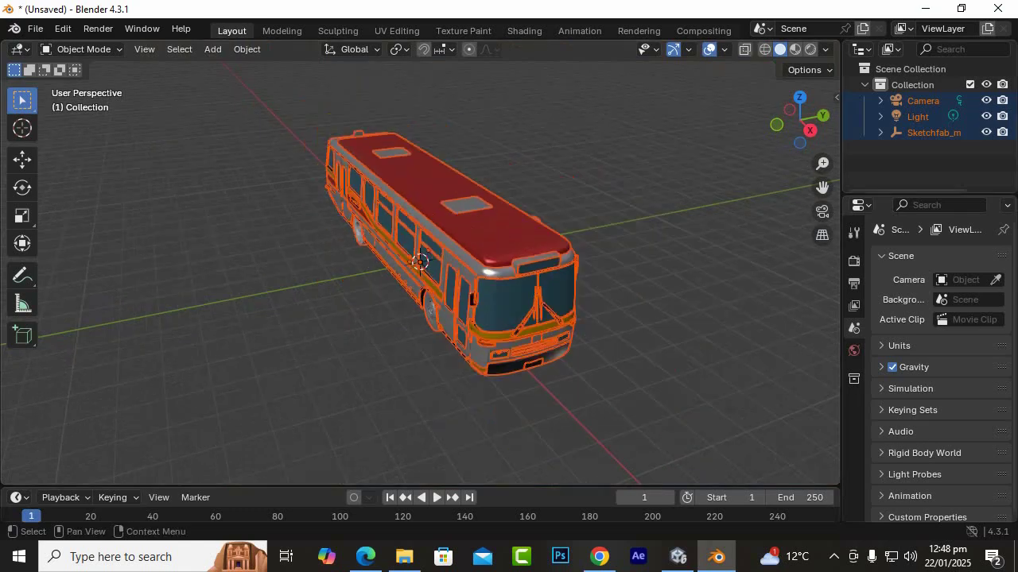
# Delete the default light and camera from the scene, keeping only the imported bus model.
pyautogui.click(927, 162)
pyautogui.click(918, 117)
pyautogui.press('Delete')
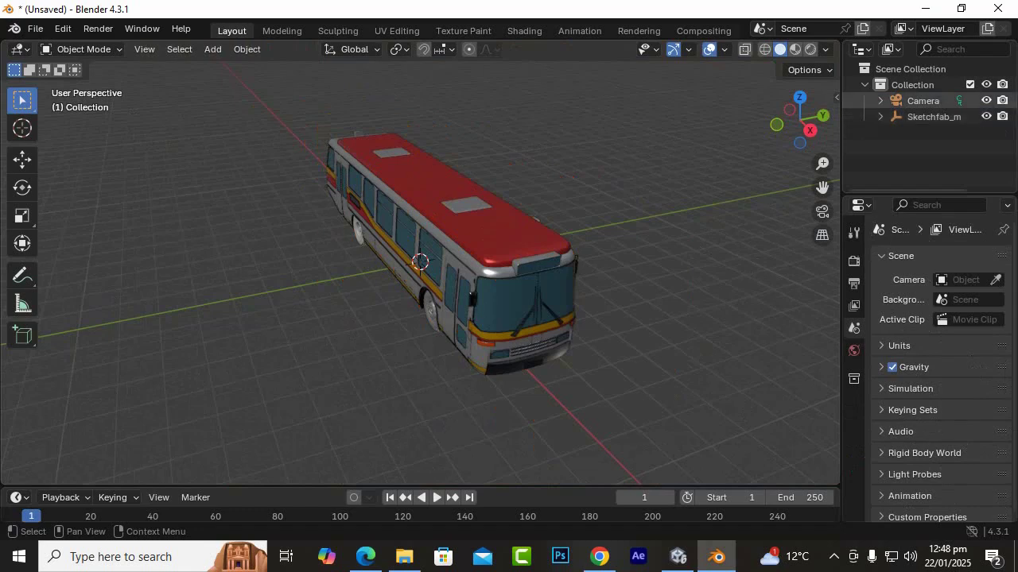
pyautogui.click(923, 101)
pyautogui.press('Delete')
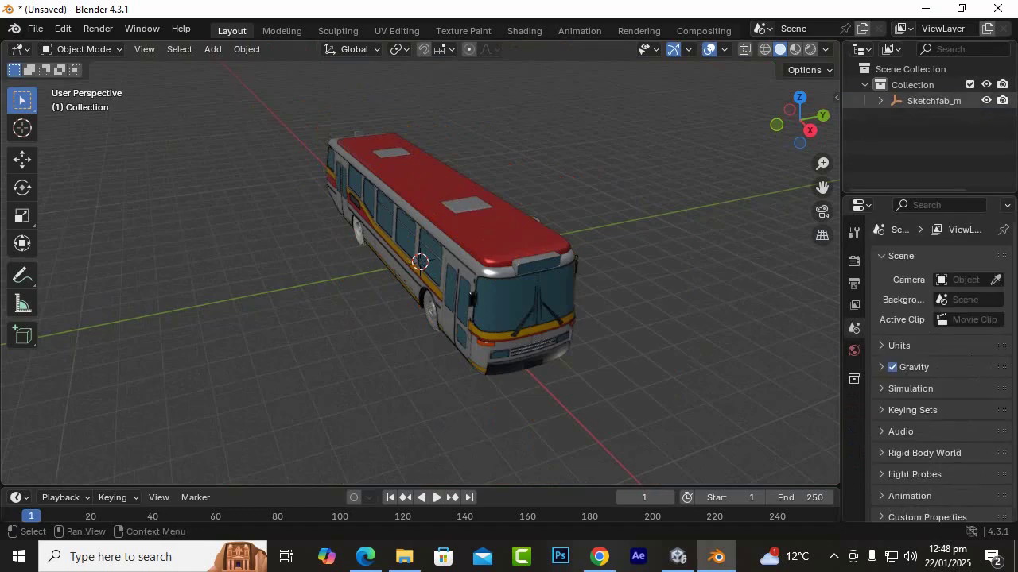
# Rename the collection containing the imported model as Bus.
pyautogui.click(934, 101)
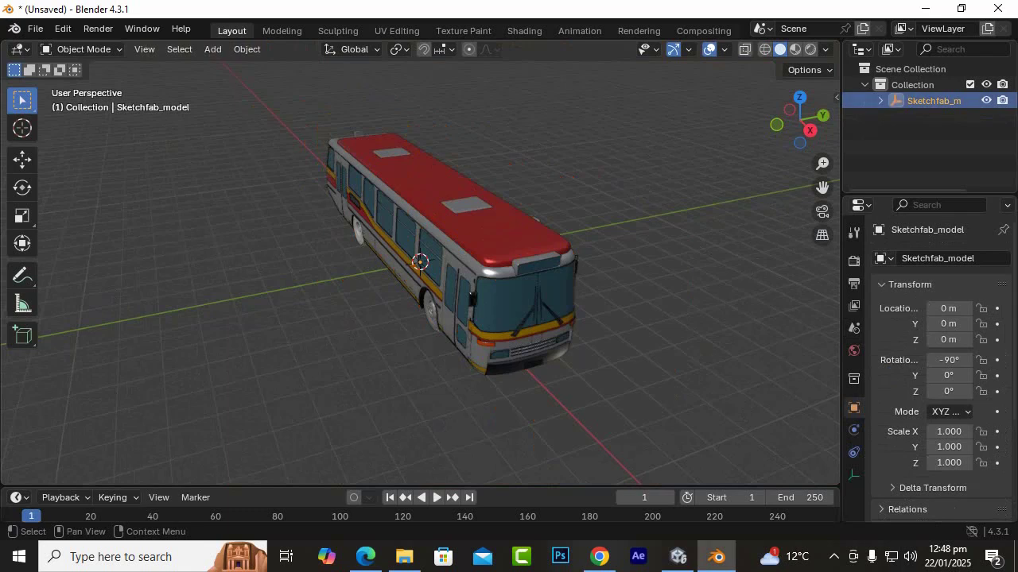
pyautogui.doubleClick(933, 101)
pyautogui.click(912, 85)
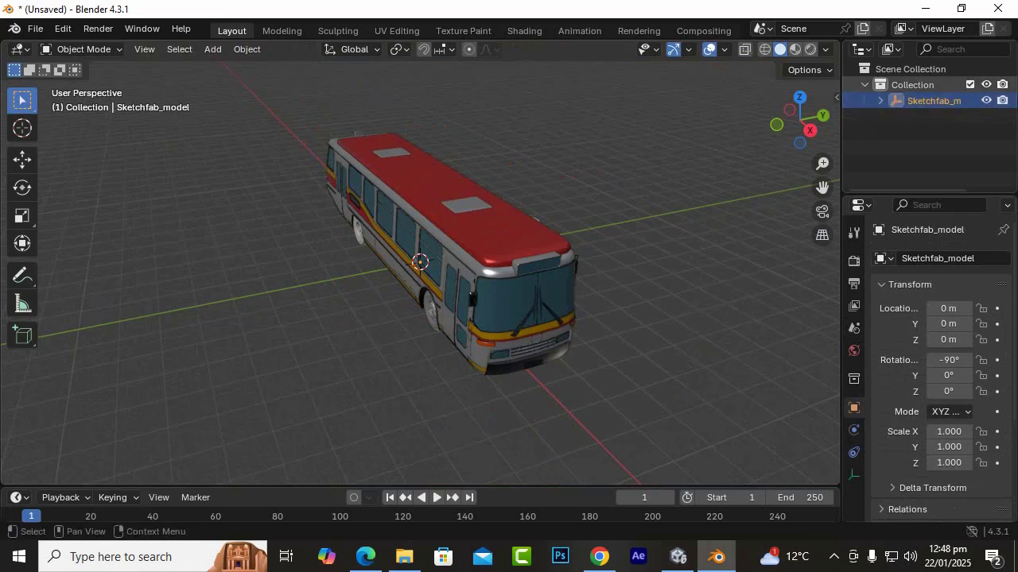
pyautogui.doubleClick(912, 85)
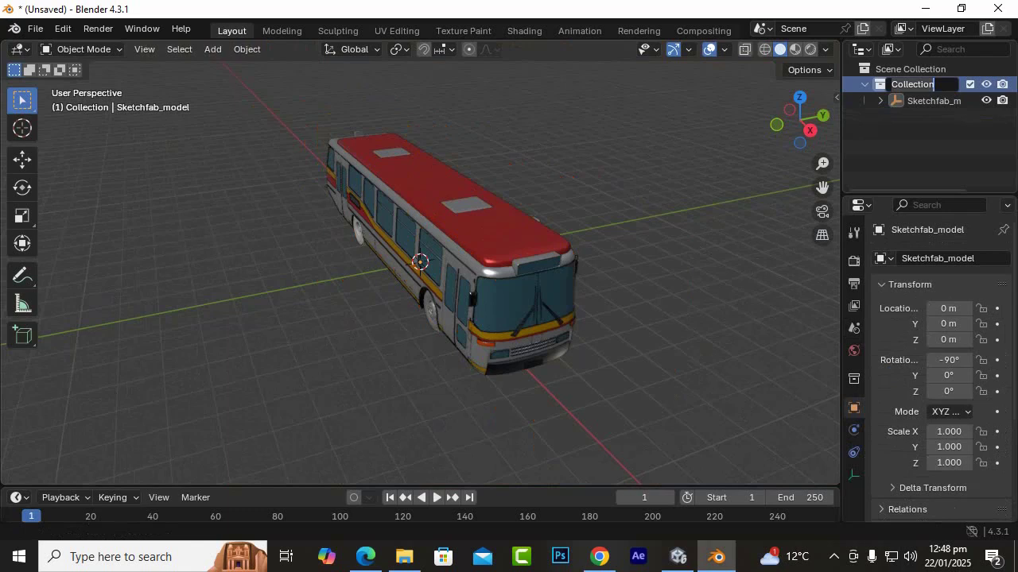
pyautogui.write('Bus')
pyautogui.press('Return')
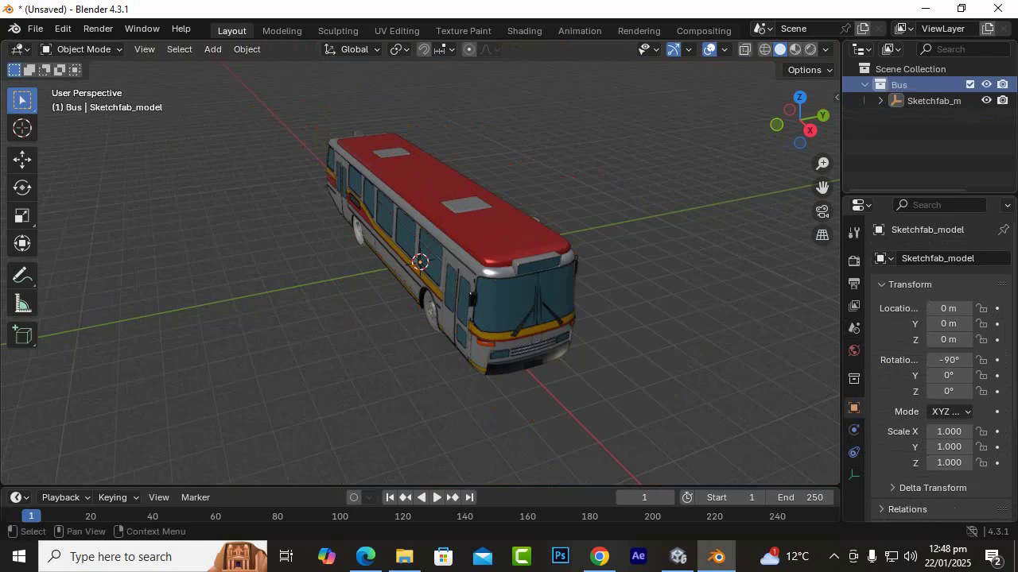
# Rename the imported model's parent object Sketchfab_model as Busmodel.
pyautogui.click(933, 101)
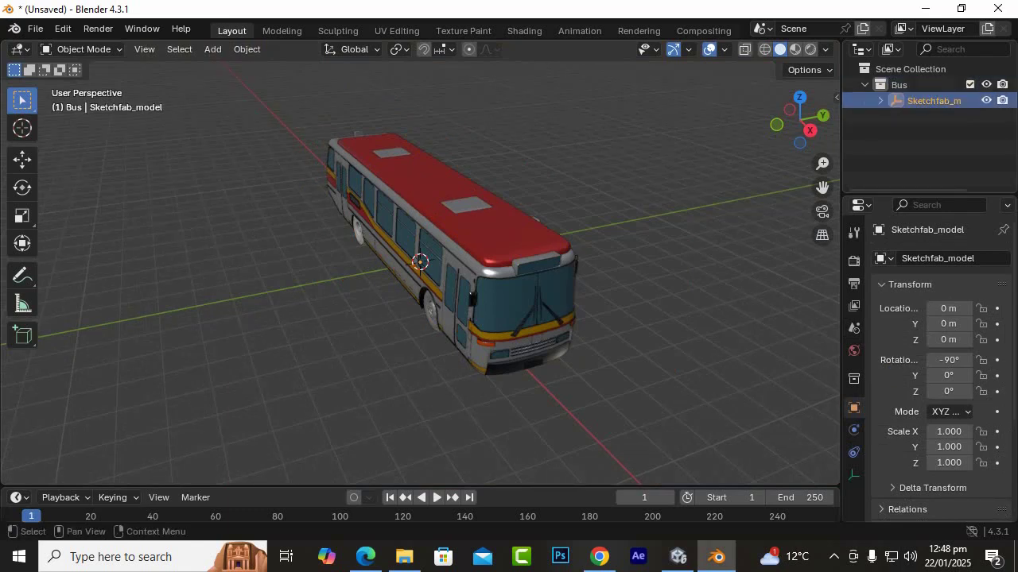
pyautogui.press('F2')
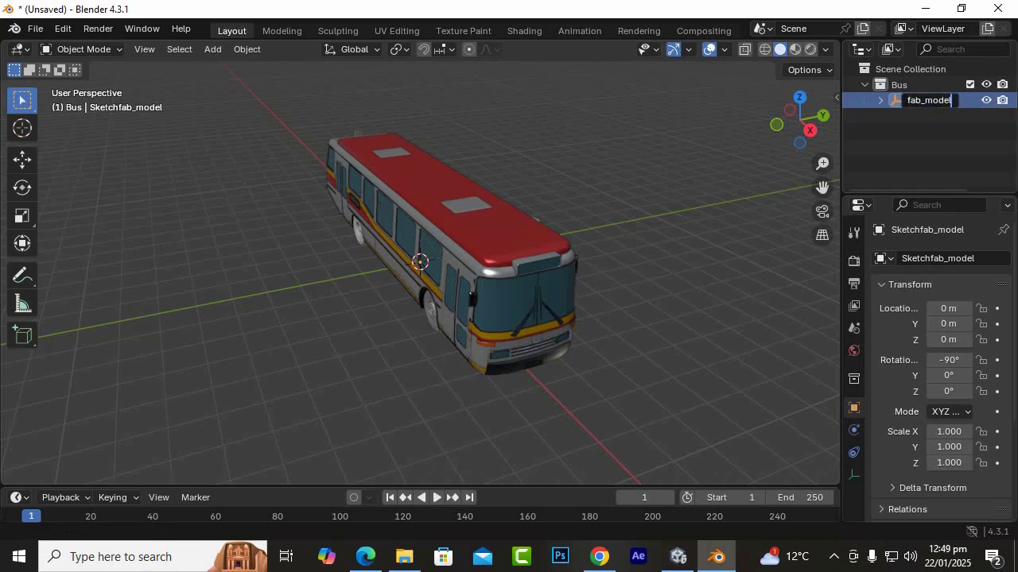
pyautogui.press('Home')
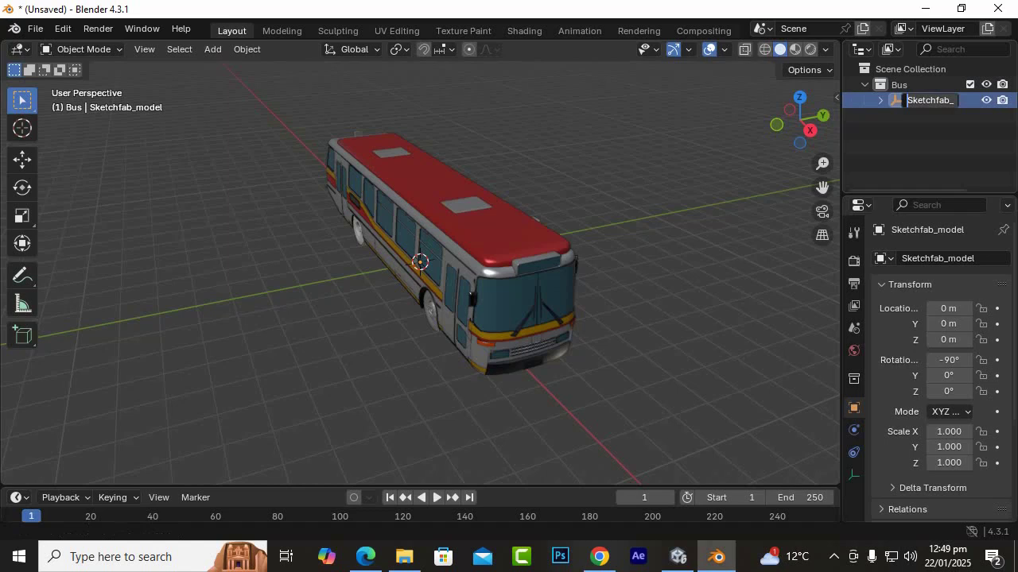
pyautogui.hotkey('shift', 'End')
pyautogui.press('Delete')
pyautogui.write('Bus')
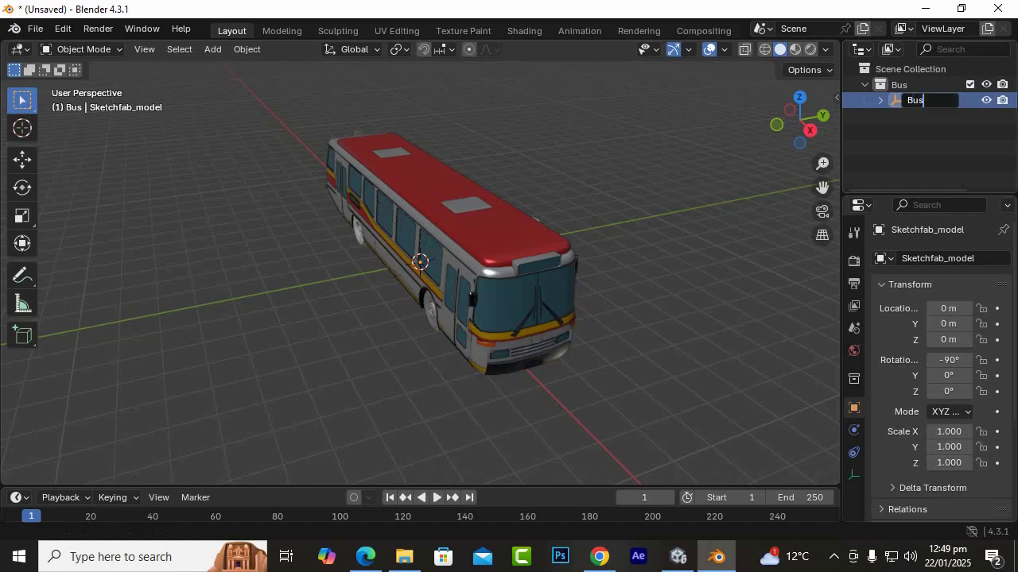
pyautogui.write('model')
pyautogui.press('Return')
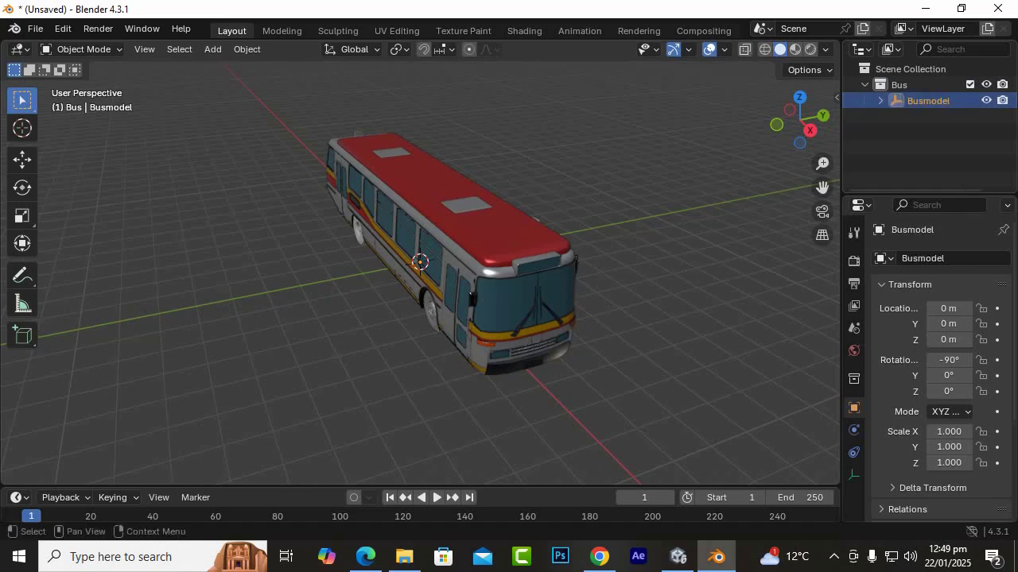
# Expand the Busmodel hierarchy to review the mesh objects nested in it, and collapse it again.
pyautogui.click(880, 101)
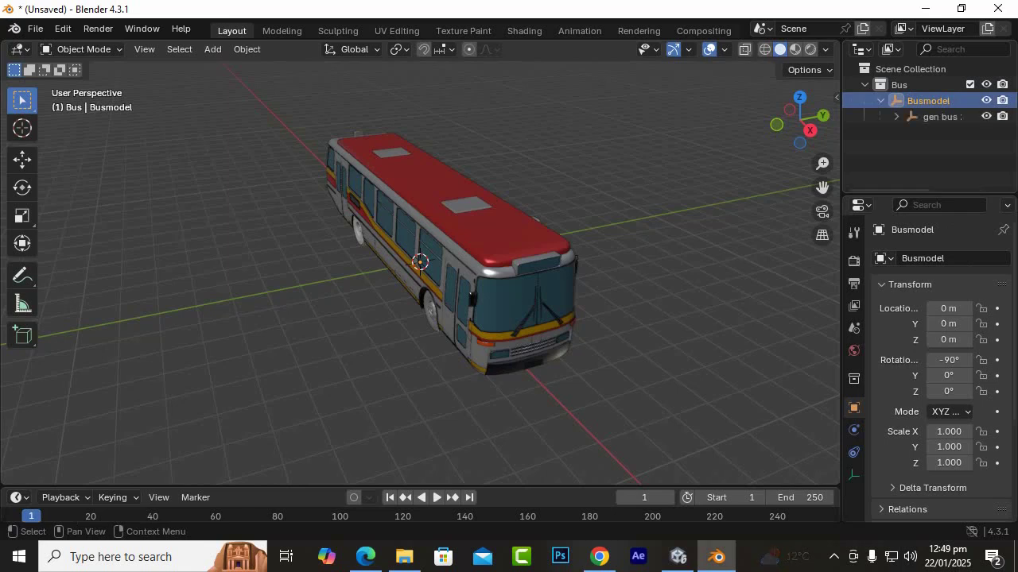
pyautogui.click(897, 116)
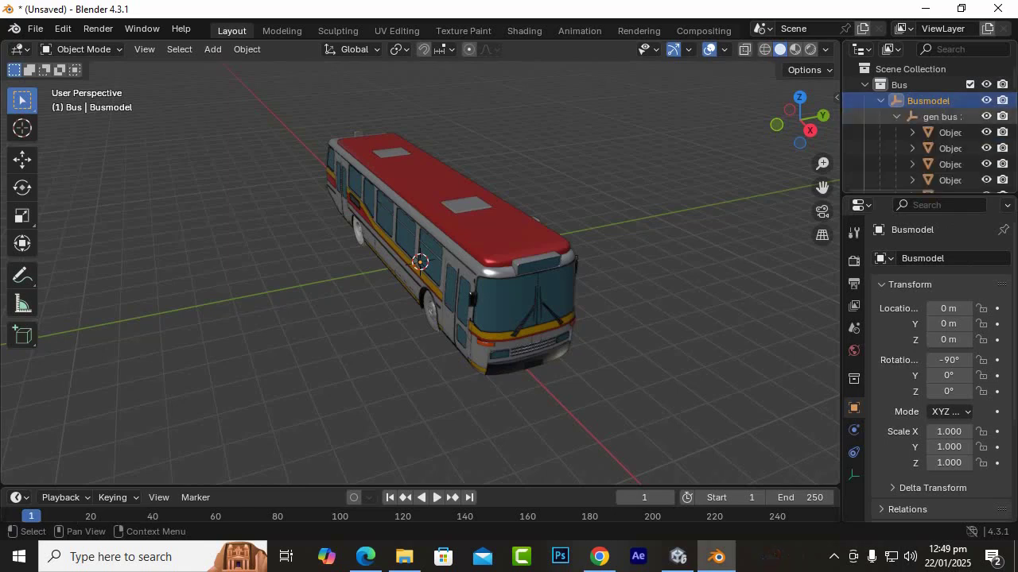
pyautogui.scroll(-3, 939, 119)
pyautogui.scroll(-5, 938, 130)
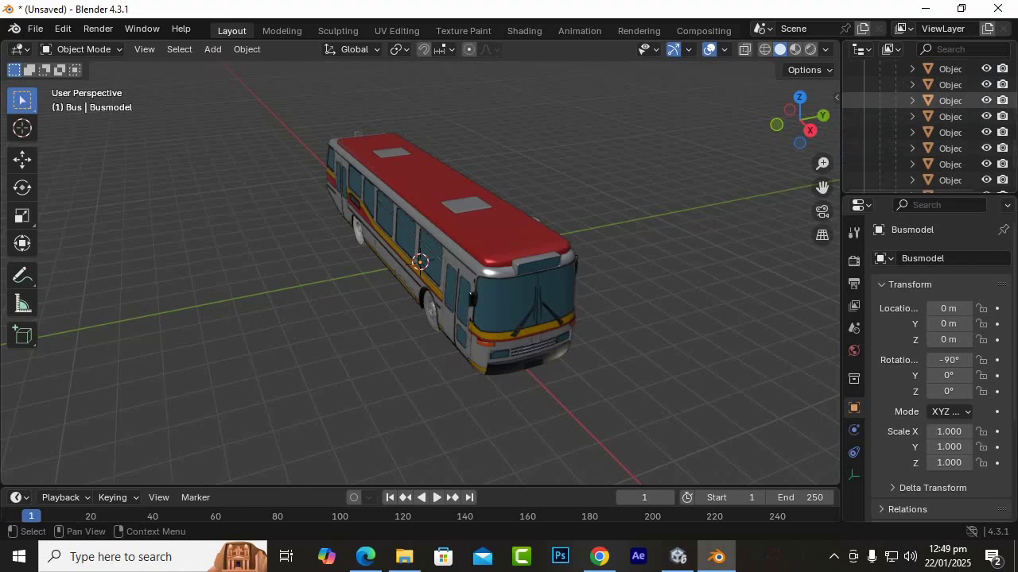
pyautogui.scroll(8, 938, 129)
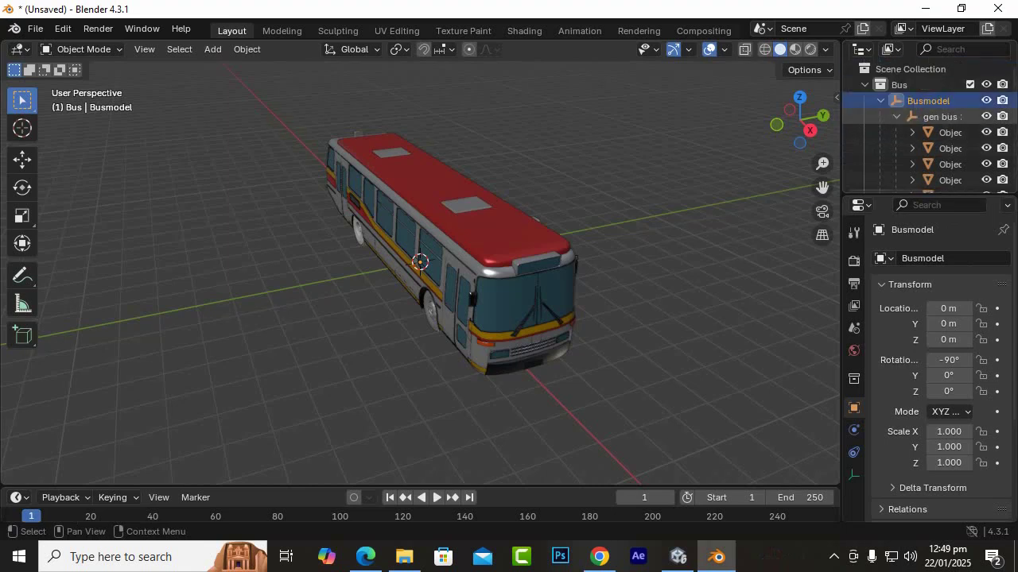
pyautogui.click(880, 101)
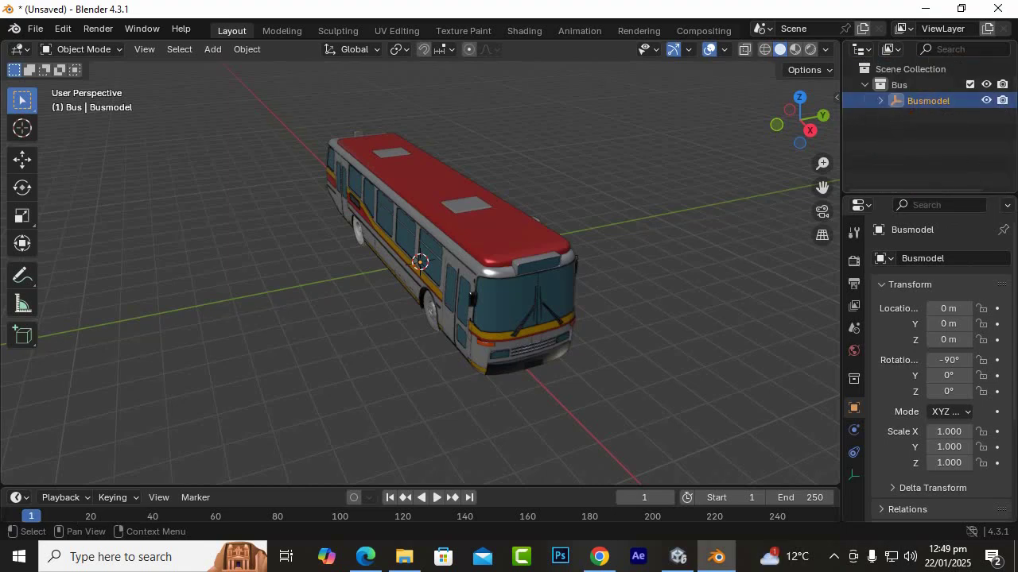
# Activate the Move tool and select the Busmodel parent object rather than one of its meshes.
pyautogui.scroll(-4, 420, 262)
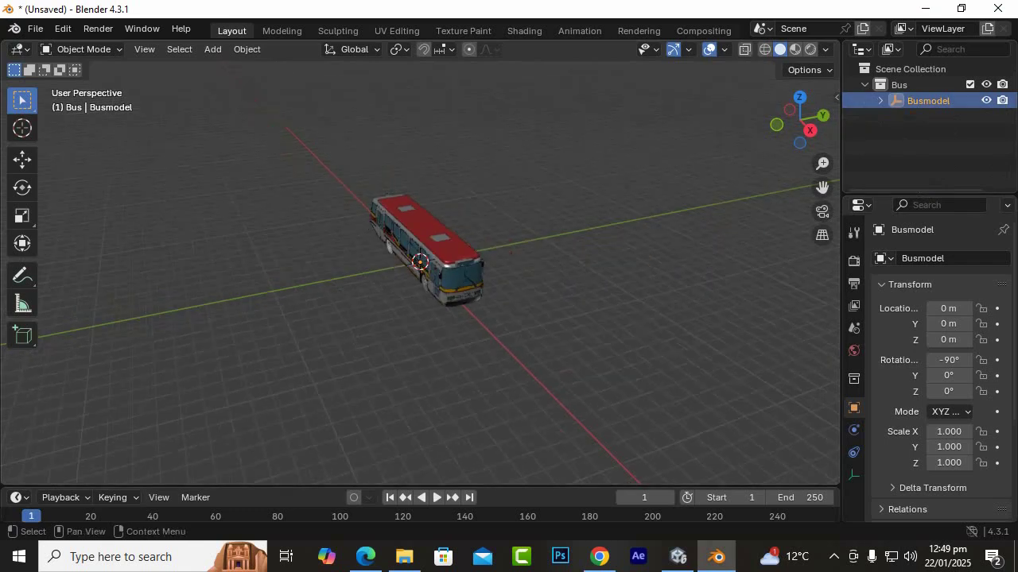
pyautogui.click(683, 175)
pyautogui.click(899, 85)
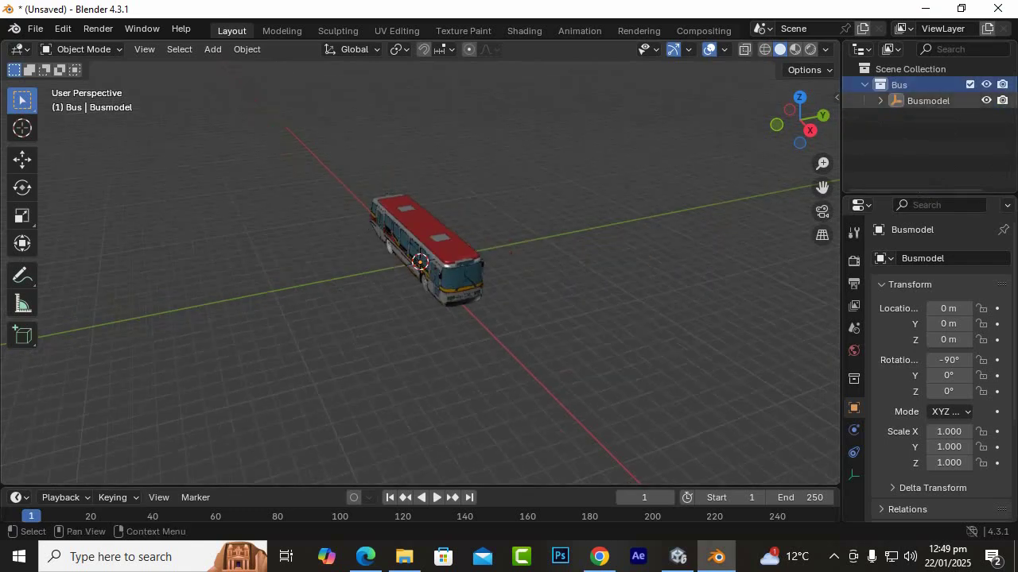
pyautogui.click(926, 101)
pyautogui.click(23, 160)
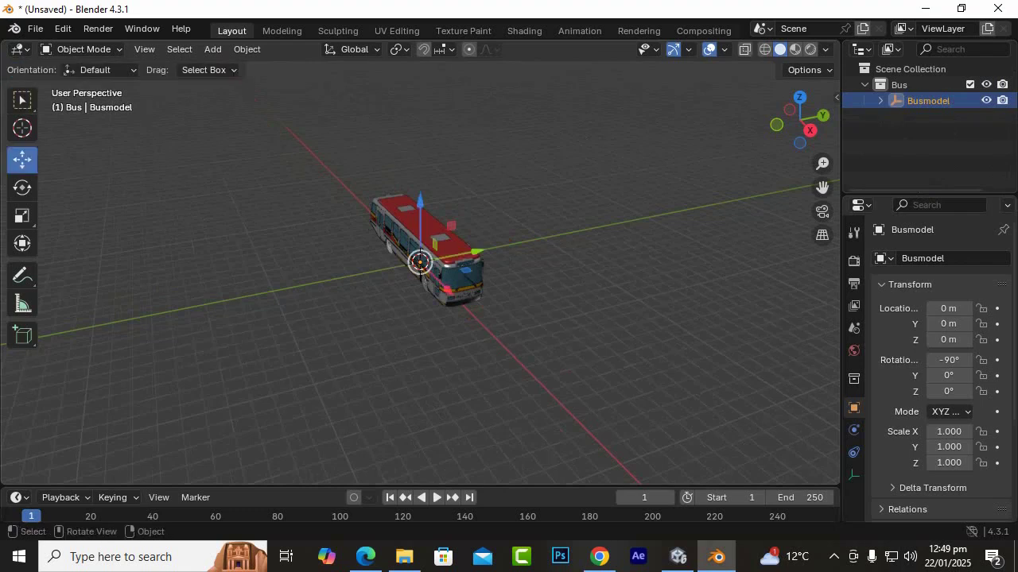
pyautogui.click(604, 191)
pyautogui.click(425, 246)
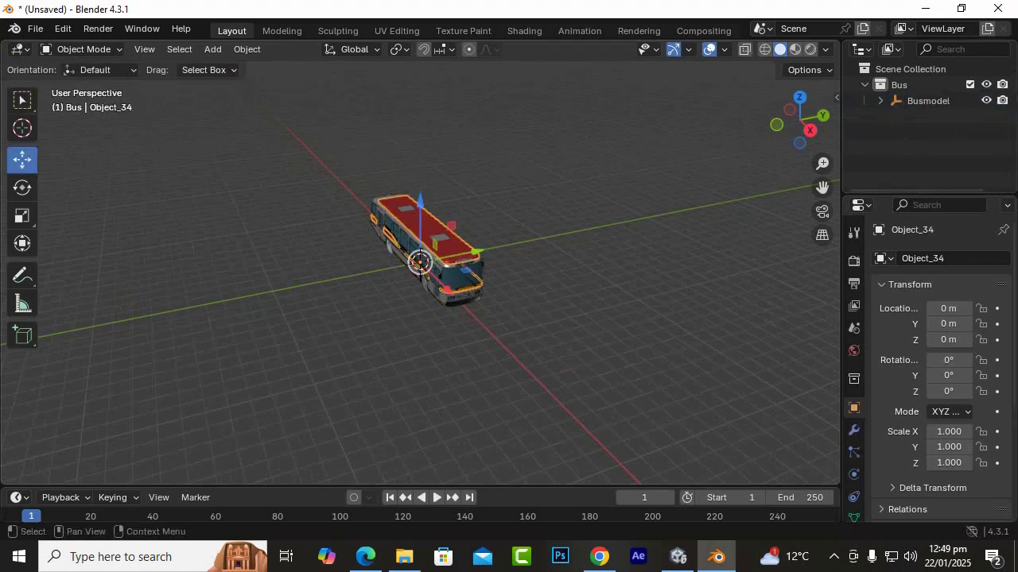
pyautogui.click(927, 101)
# Rotate Busmodel 90° about the global Z axis so the bus lies along the Y axis.
pyautogui.moveTo(477, 358); pyautogui.dragTo(585, 359, button='middle')
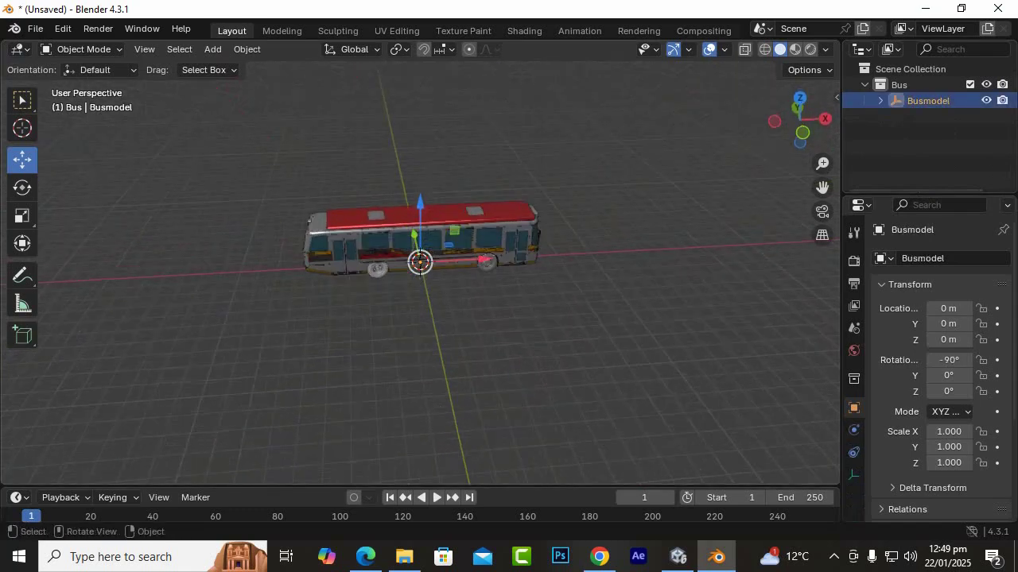
pyautogui.scroll(4, 585, 359)
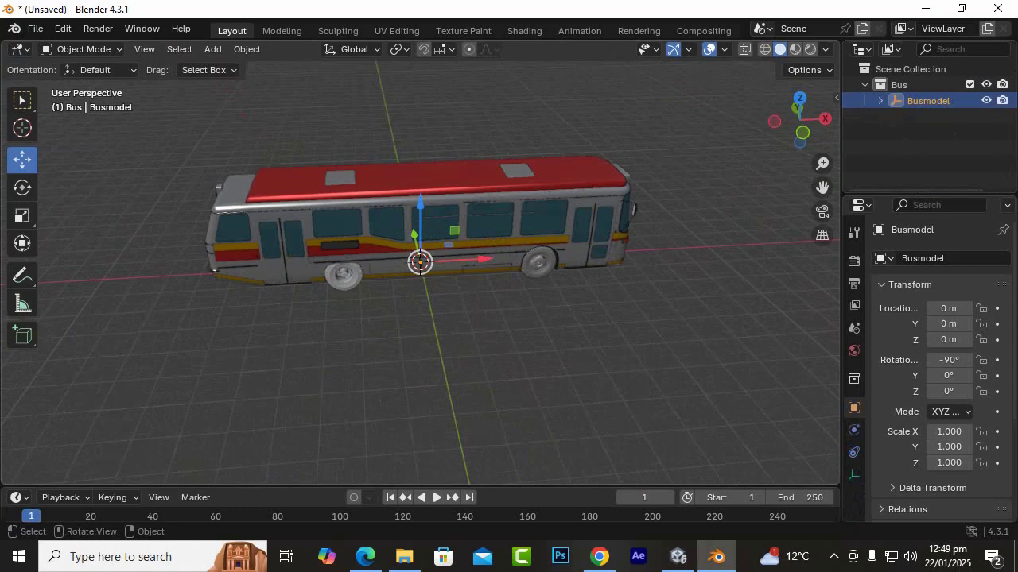
pyautogui.scroll(-1, 585, 360)
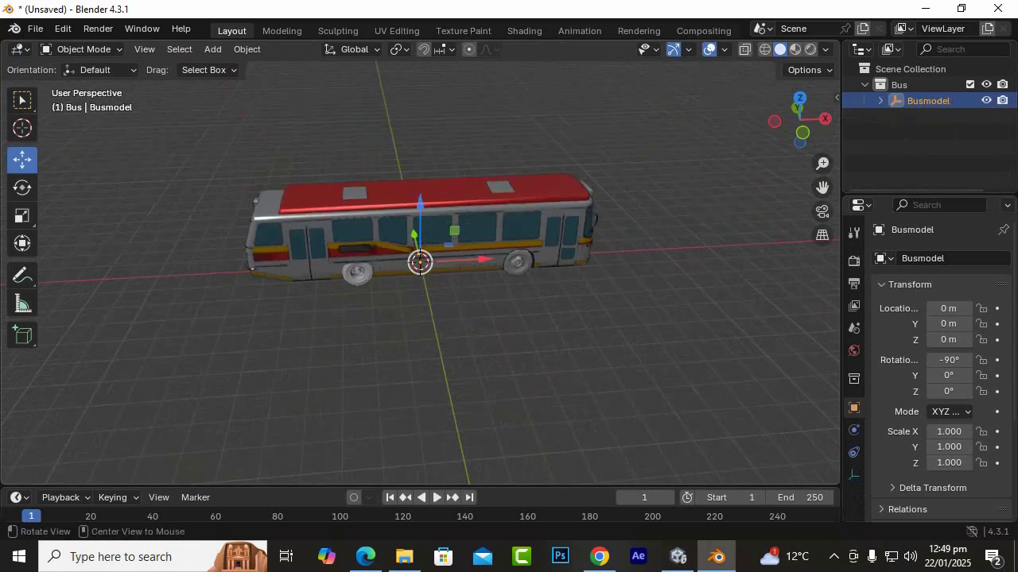
pyautogui.keyDown('alt'); pyautogui.moveTo(585, 359); pyautogui.dragTo(219, 350); pyautogui.keyUp('alt')
pyautogui.moveTo(220, 350); pyautogui.dragTo(453, 306, button='middle')
pyautogui.press('r')
pyautogui.press('z')
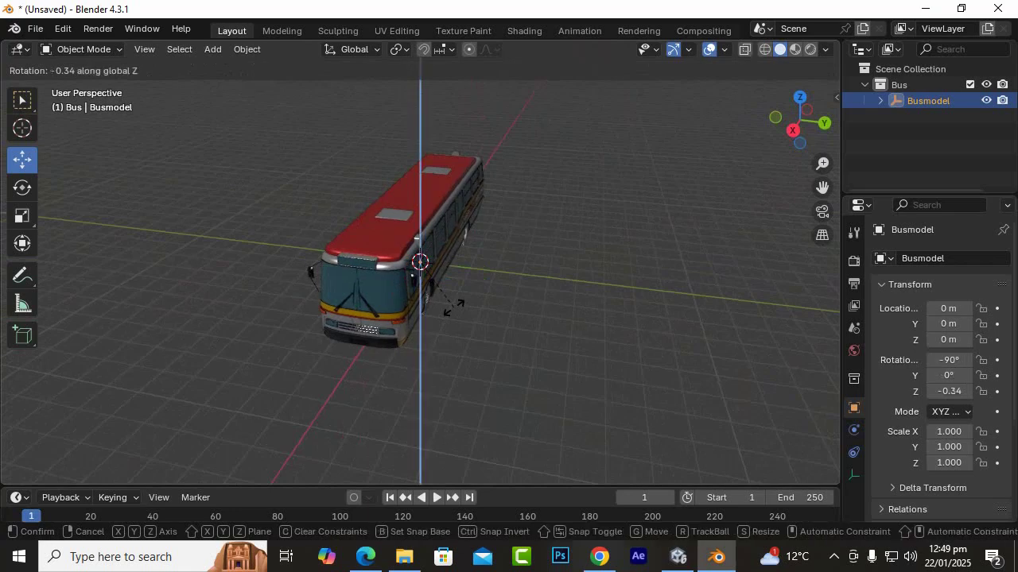
pyautogui.press('9')
pyautogui.press('0')
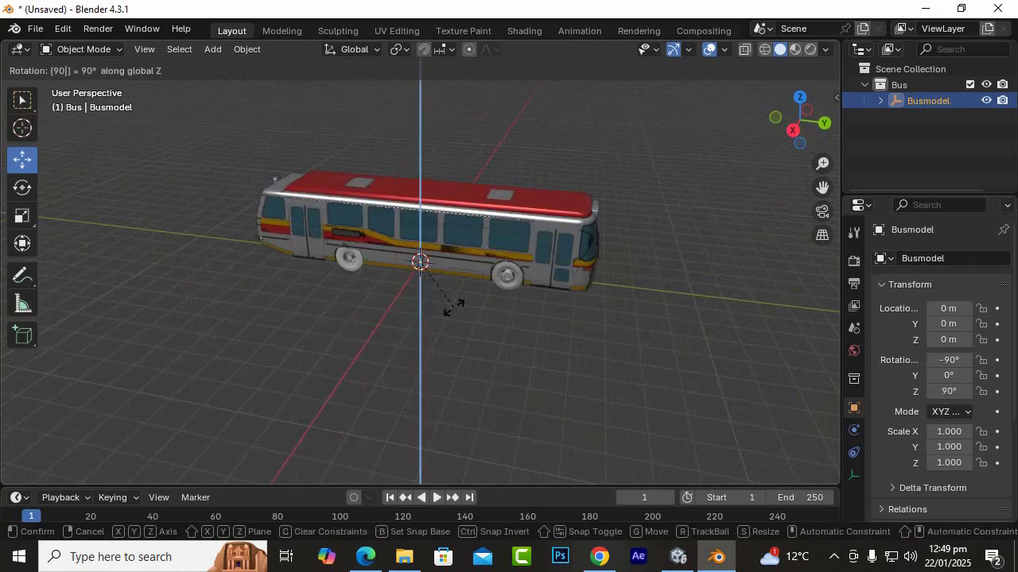
pyautogui.press('Return')
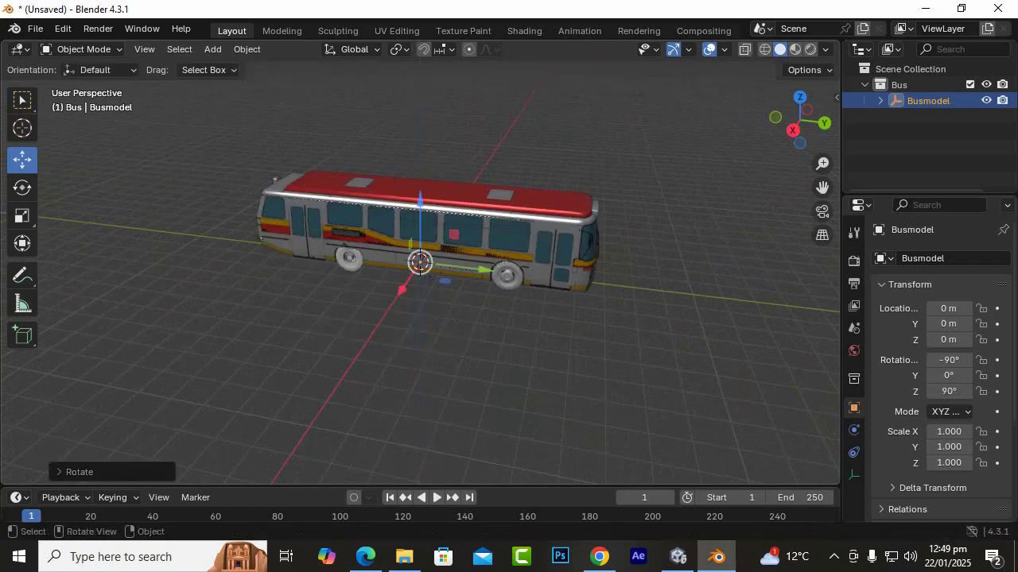
# Rotate Busmodel a further 180° about the global Z axis to reverse the direction it faces.
pyautogui.moveTo(382, 314); pyautogui.dragTo(307, 350, button='middle')
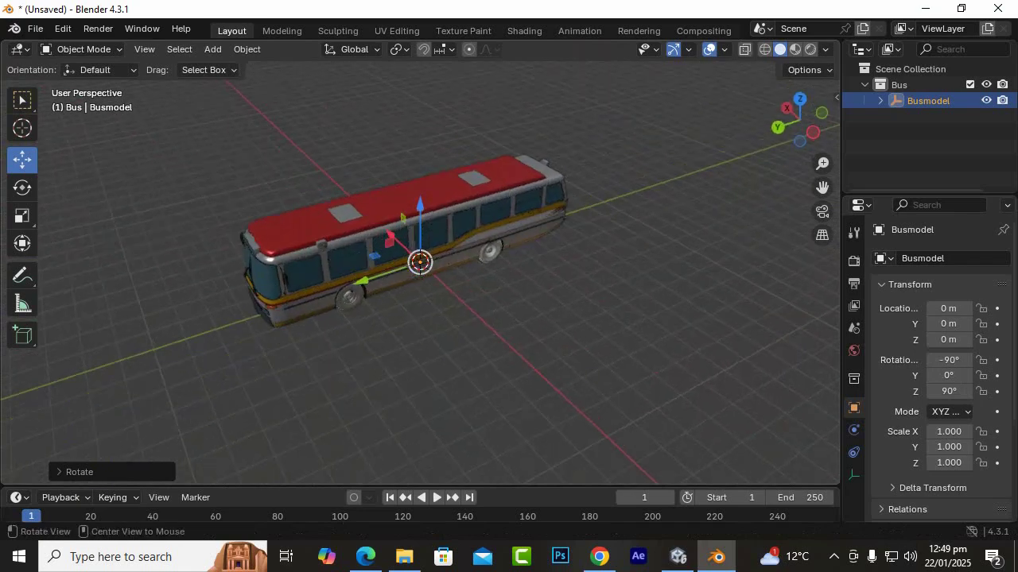
pyautogui.keyDown('alt'); pyautogui.moveTo(382, 334); pyautogui.dragTo(299, 321); pyautogui.keyUp('alt')
pyautogui.moveTo(310, 326); pyautogui.dragTo(355, 334, button='middle')
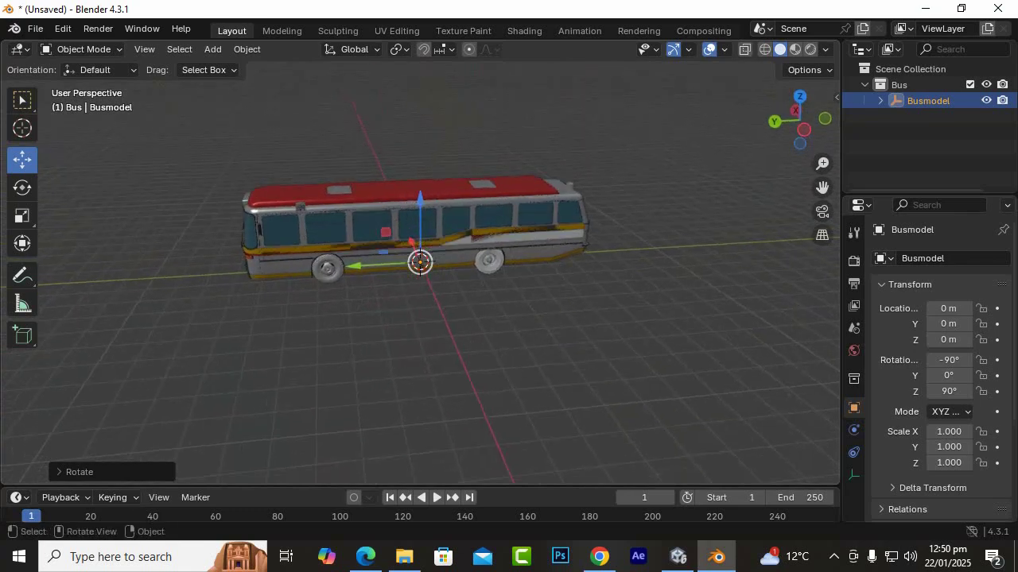
pyautogui.press('r')
pyautogui.write('z')
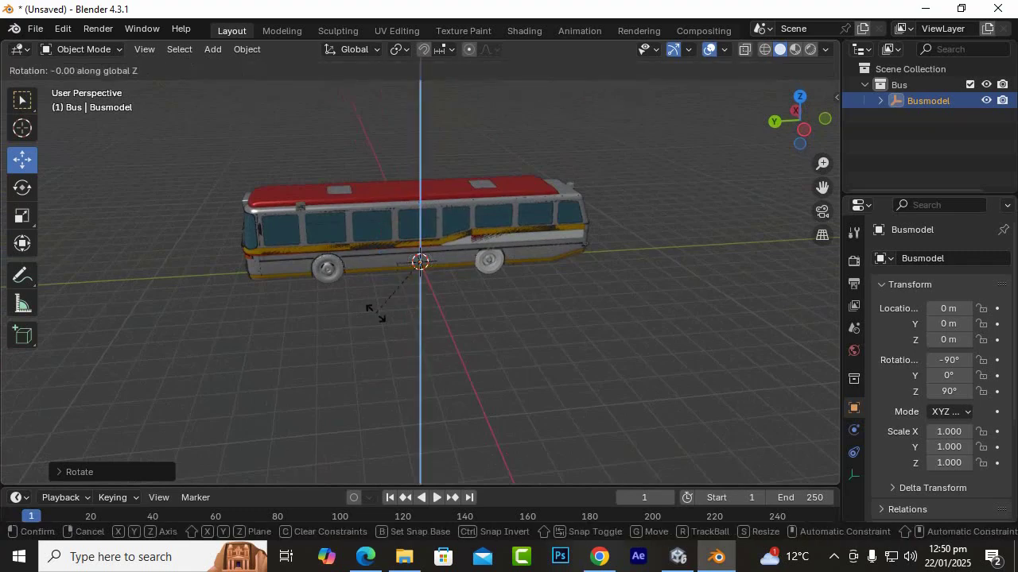
pyautogui.write('180')
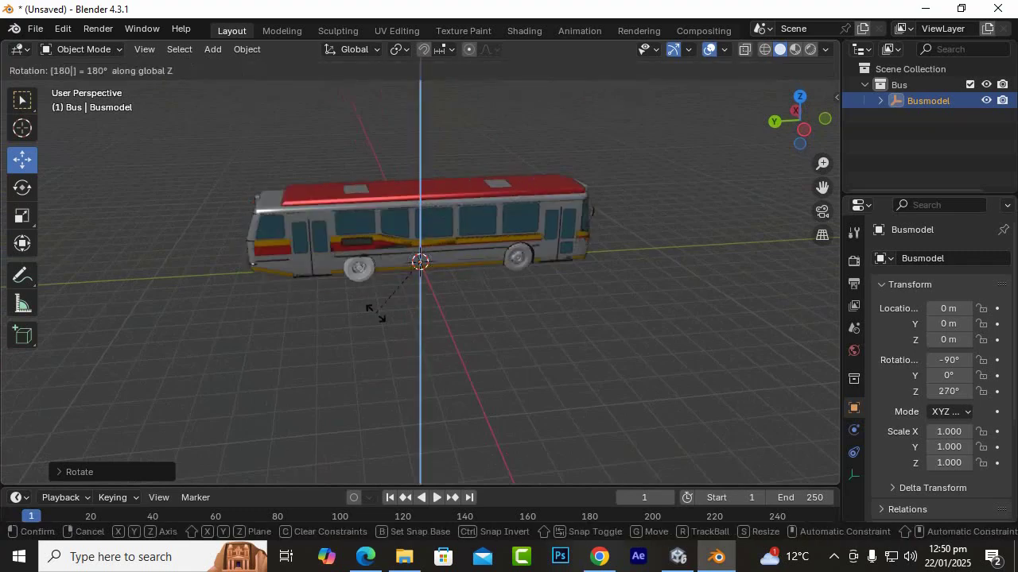
pyautogui.press('Return')
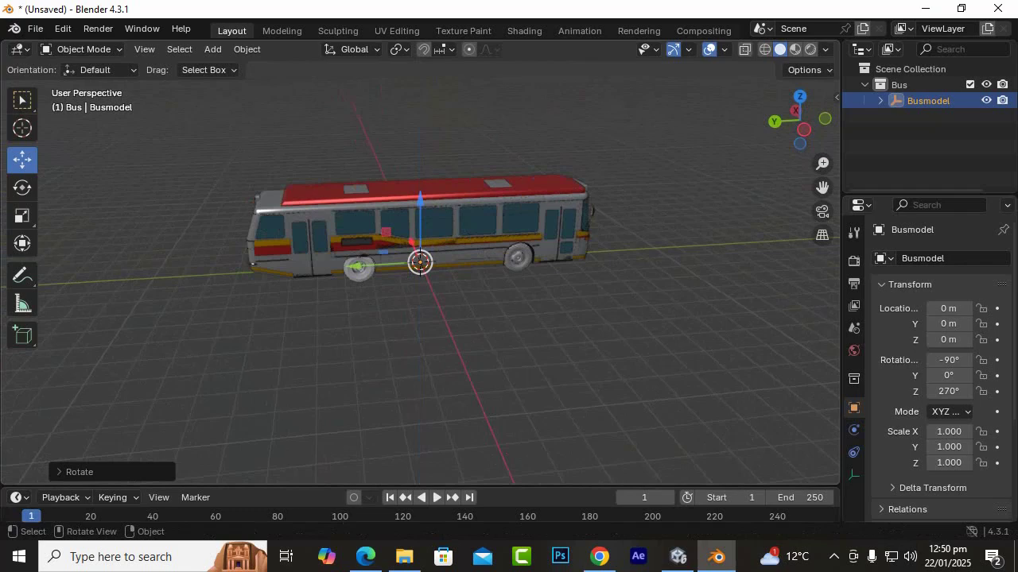
# Try moving the door-side front wheel Object_10 along the Y axis, and undo the move.
pyautogui.keyDown('alt'); pyautogui.moveTo(420, 302); pyautogui.dragTo(362, 308); pyautogui.keyUp('alt')
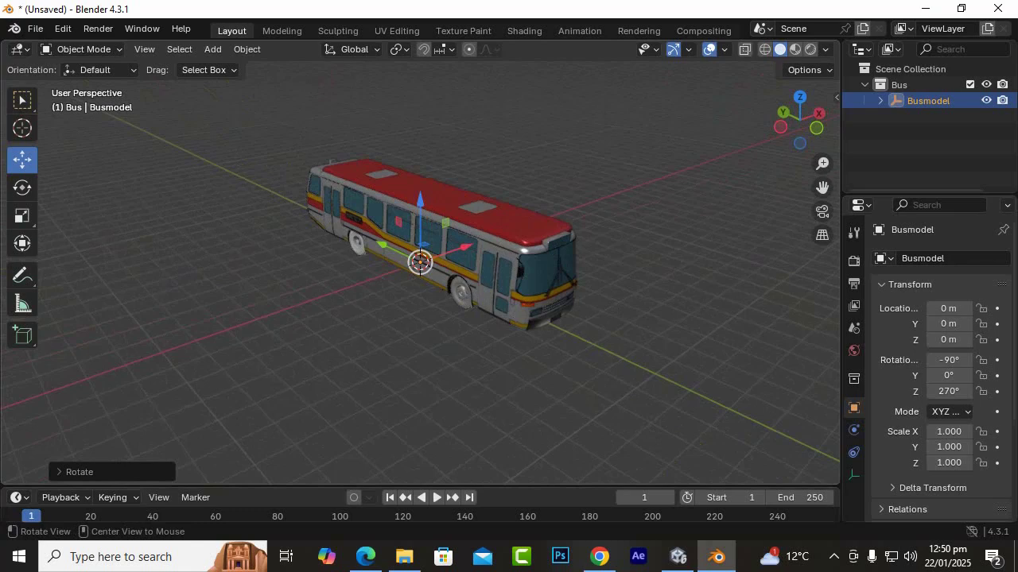
pyautogui.keyDown('alt'); pyautogui.moveTo(445, 306); pyautogui.dragTo(531, 270); pyautogui.keyUp('alt')
pyautogui.click(514, 264)
pyautogui.scroll(3, 422, 219)
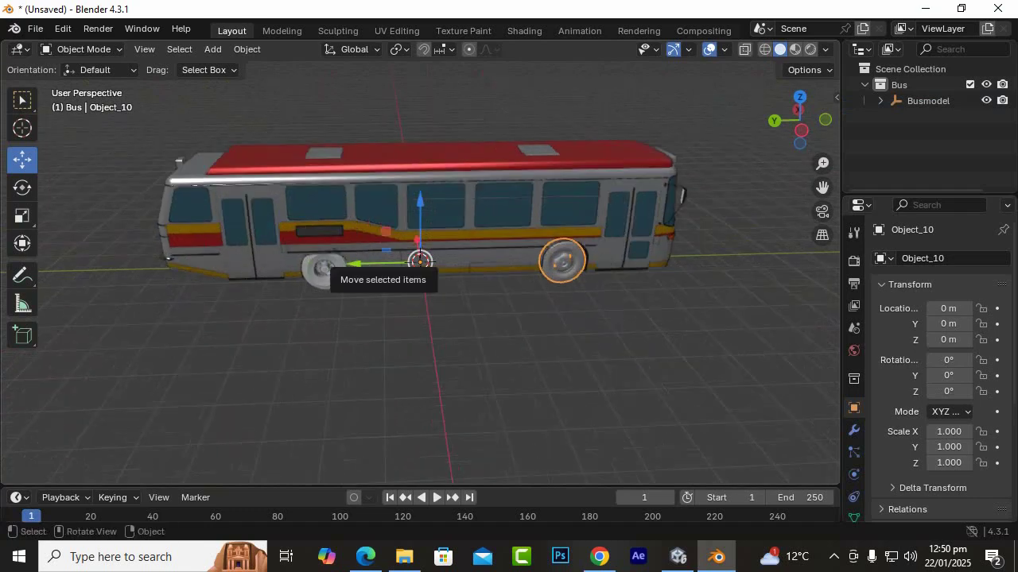
pyautogui.moveTo(357, 263); pyautogui.dragTo(272, 301)
pyautogui.hotkey('ctrl', 'z')
# Select the door-side rear wheel and both wheels on the opposite side one by one to check each mesh and its origin.
pyautogui.click(327, 273)
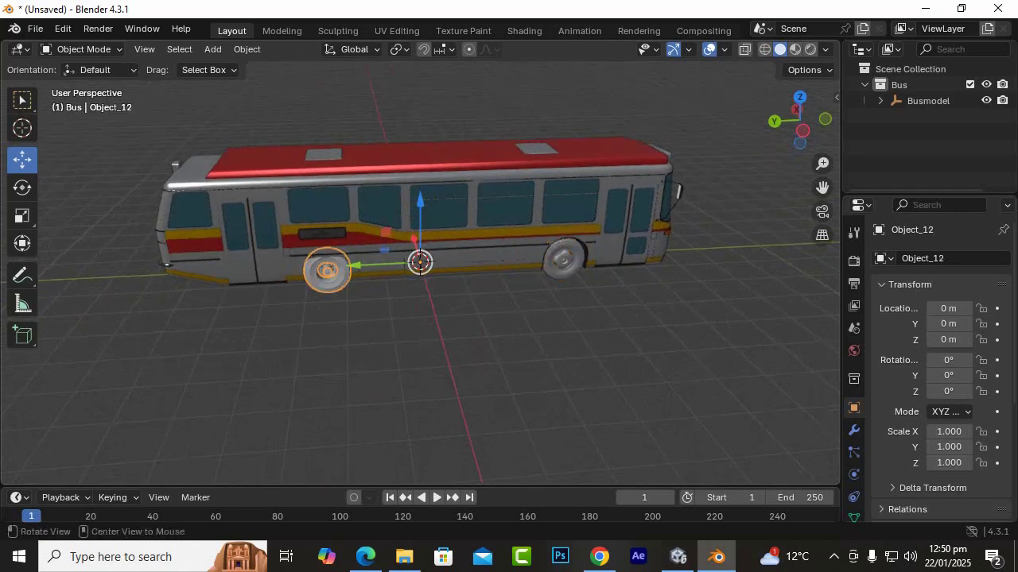
pyautogui.keyDown('alt'); pyautogui.moveTo(330, 272); pyautogui.dragTo(484, 280); pyautogui.keyUp('alt')
pyautogui.click(483, 280)
pyautogui.click(289, 236)
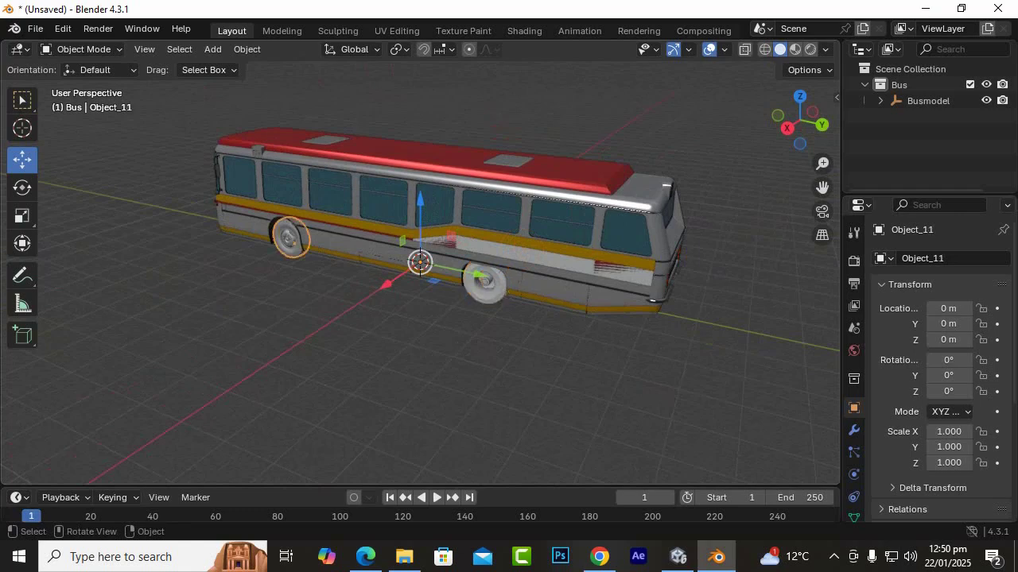
pyautogui.moveTo(288, 236); pyautogui.dragTo(100, 231, button='middle')
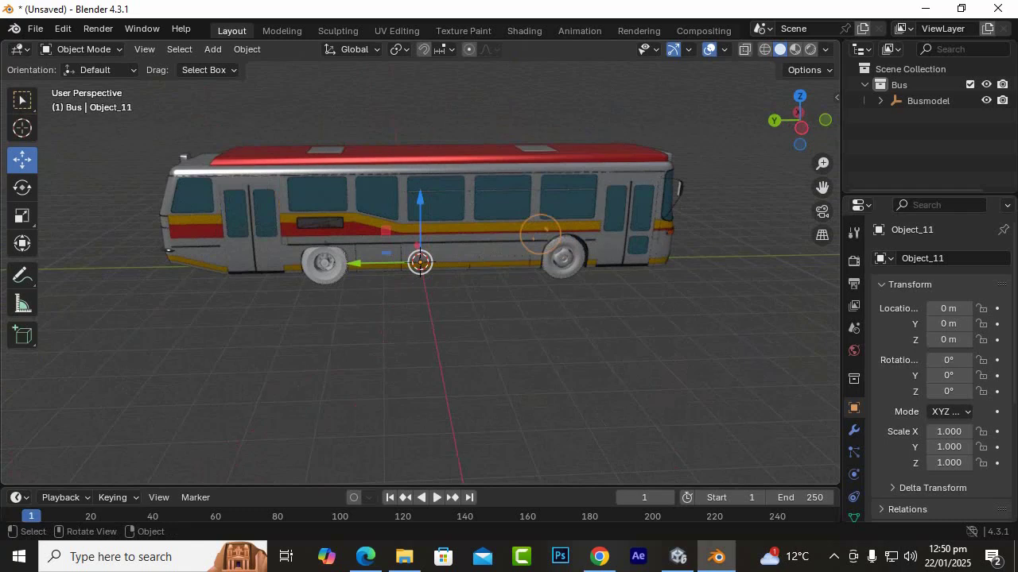
pyautogui.scroll(-2, 540, 234)
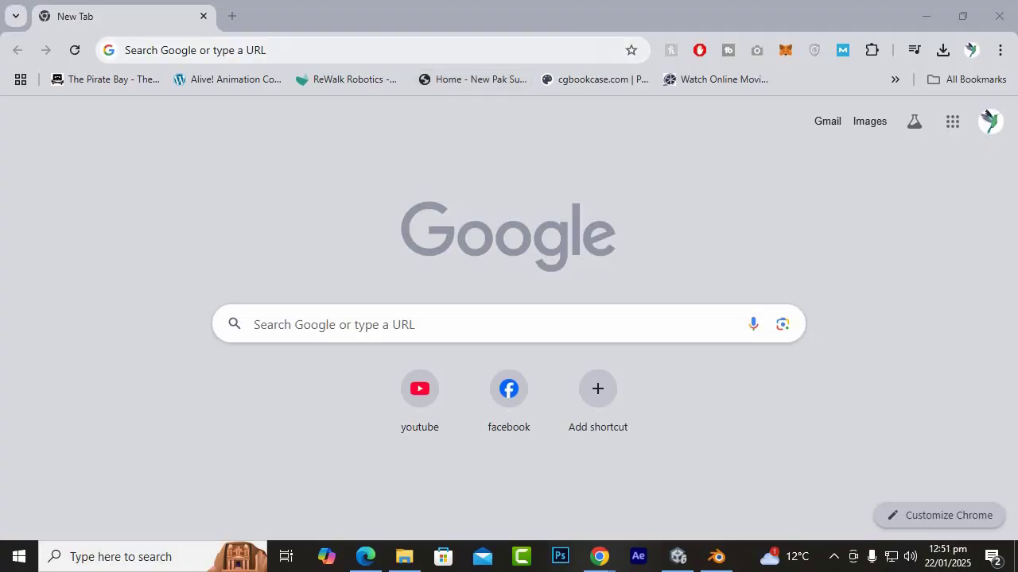
# In Chrome, search Google for "bus size in meters".
pyautogui.click(238, 50)
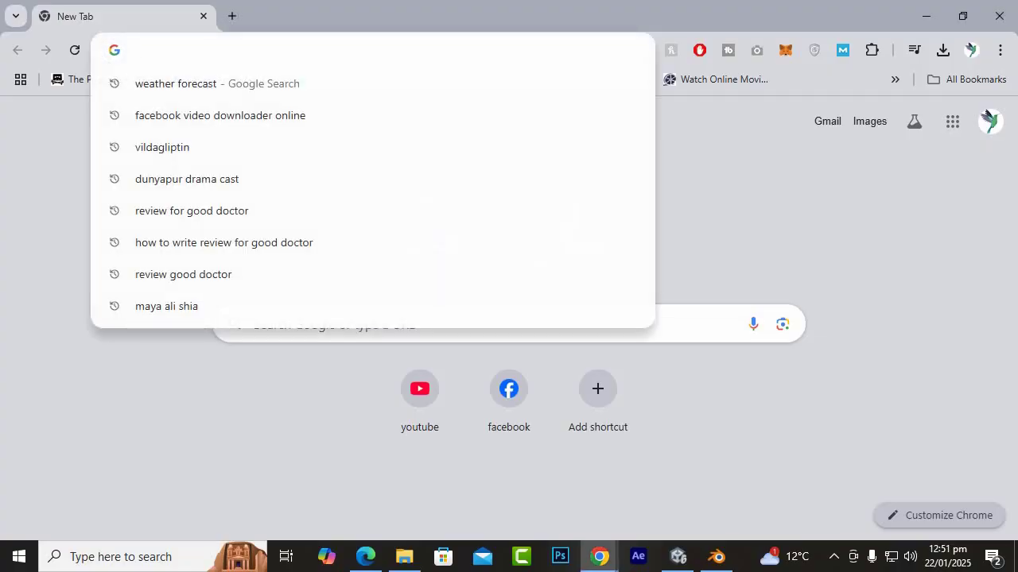
pyautogui.write('bus ')
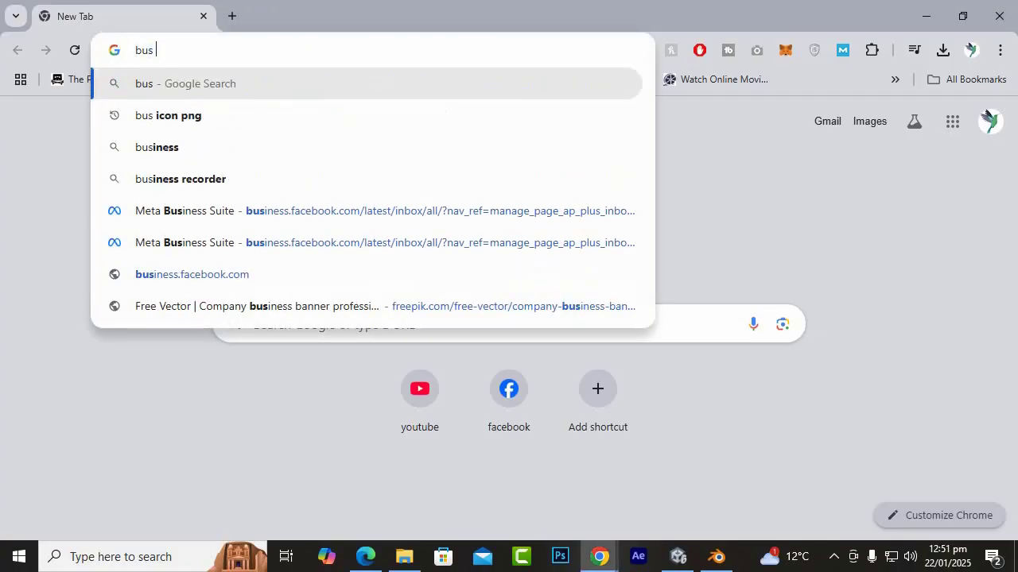
pyautogui.write('size')
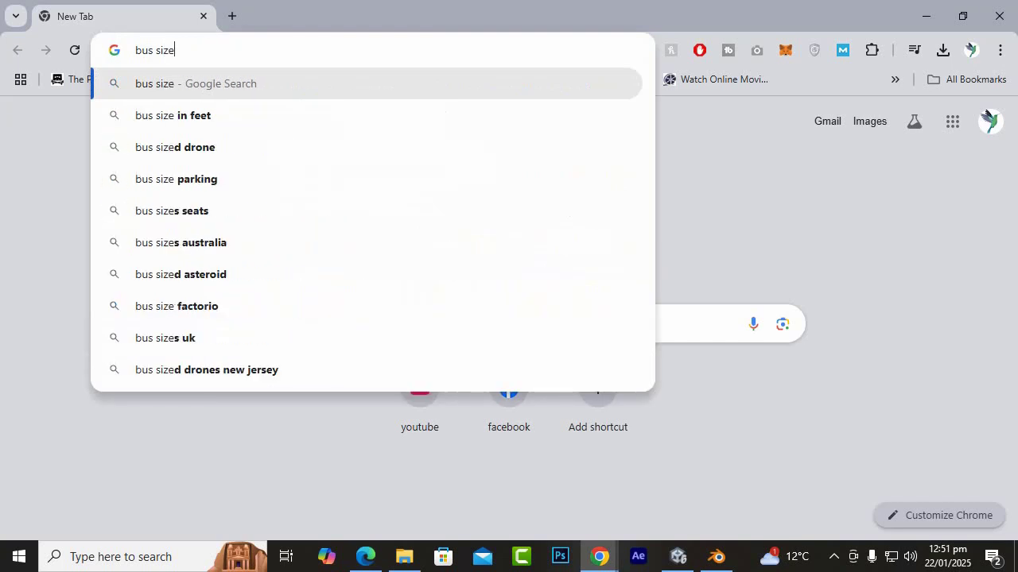
pyautogui.press('Down')
pyautogui.press('BackSpace')
pyautogui.press('BackSpace')
pyautogui.press('BackSpace')
pyautogui.press('BackSpace')
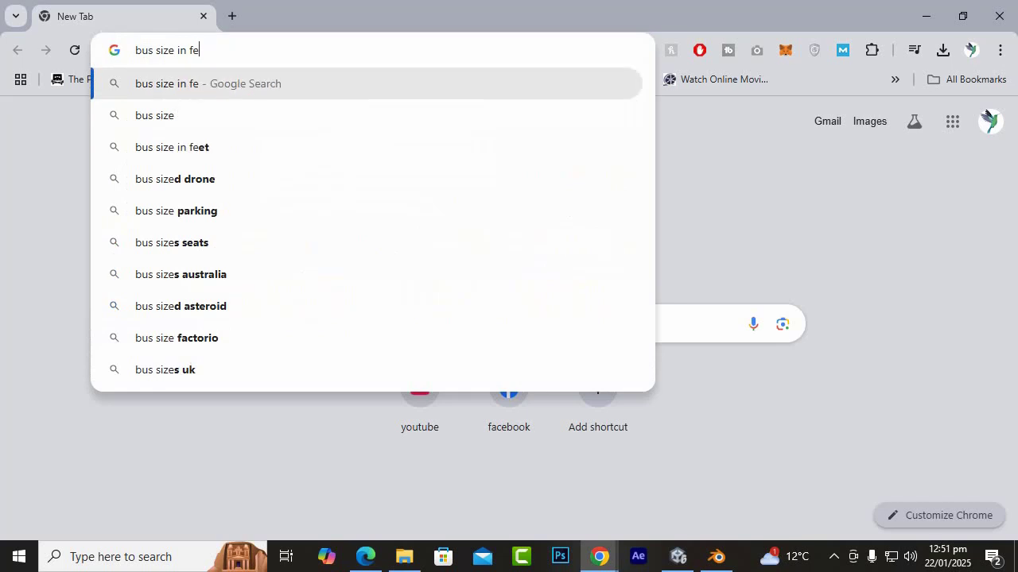
pyautogui.write('met')
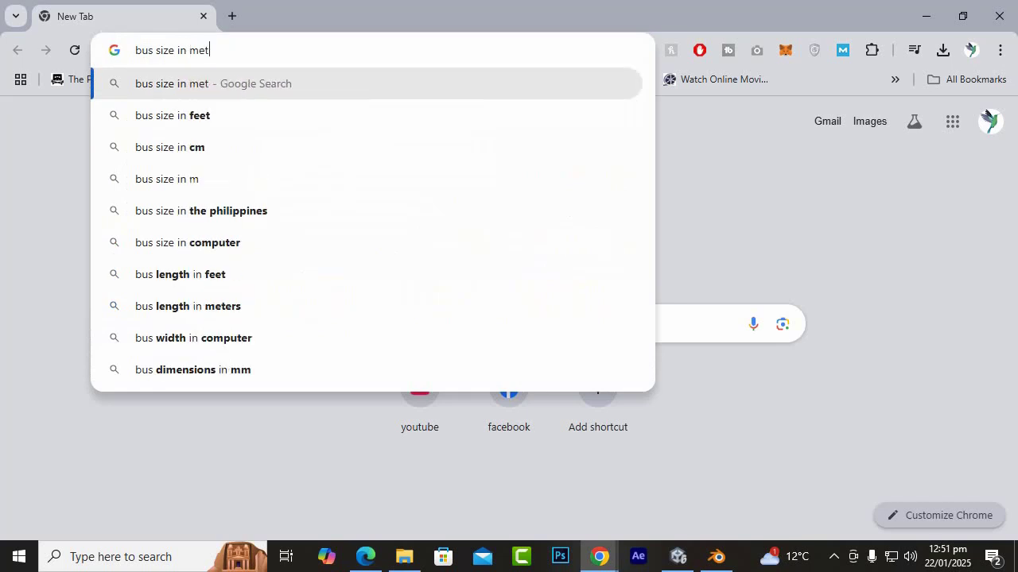
pyautogui.write('er')
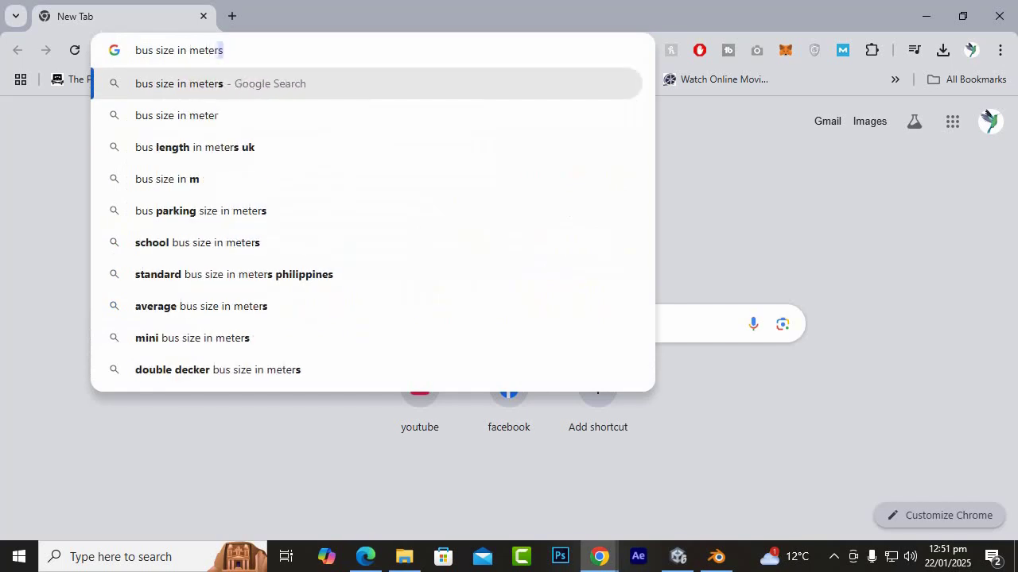
pyautogui.press('Return')
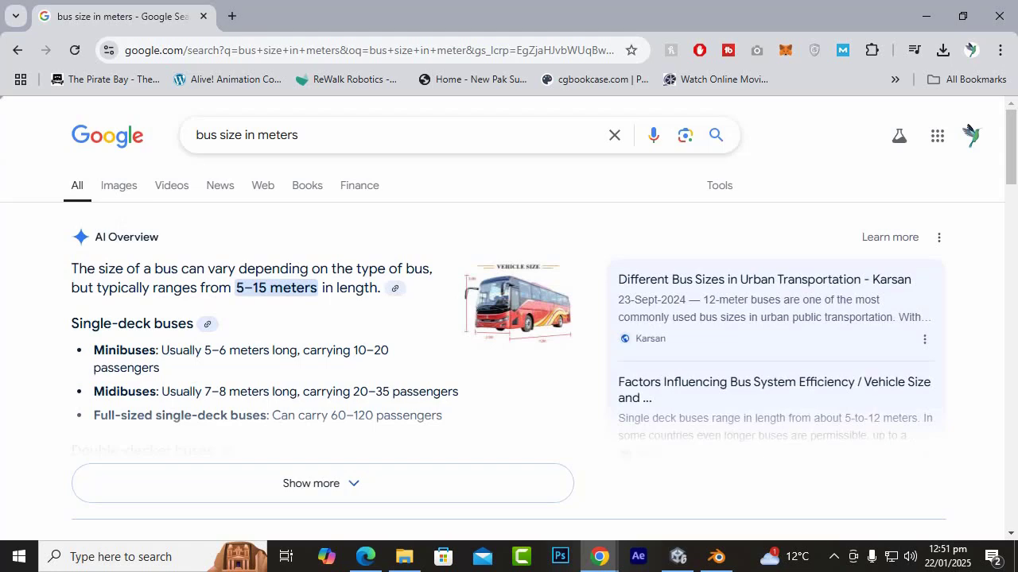
# Read the featured answer for the typical city bus length and width in metres, highlighting the relevant figures.
pyautogui.scroll(-2, 318, 324)
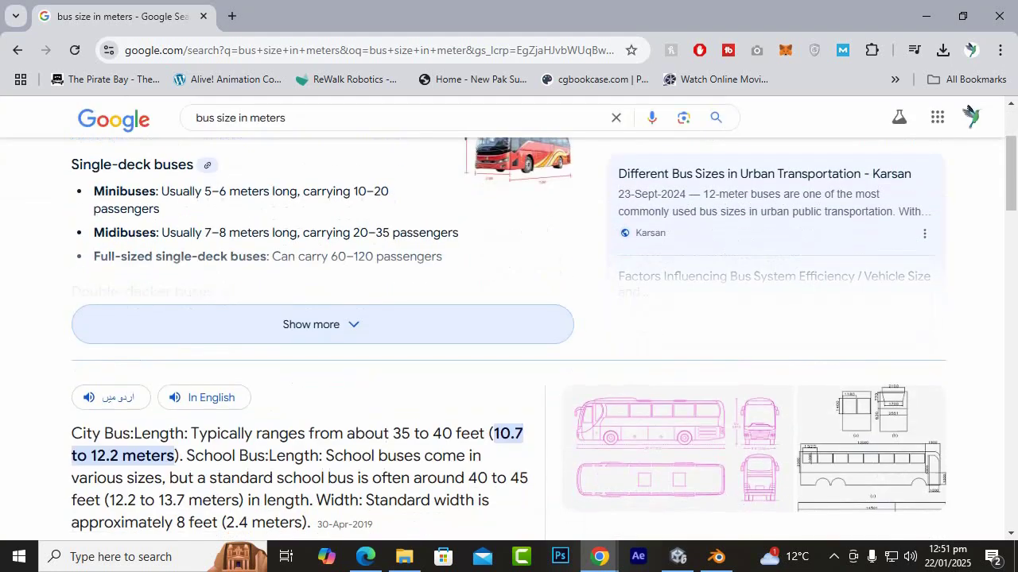
pyautogui.scroll(-2, 318, 324)
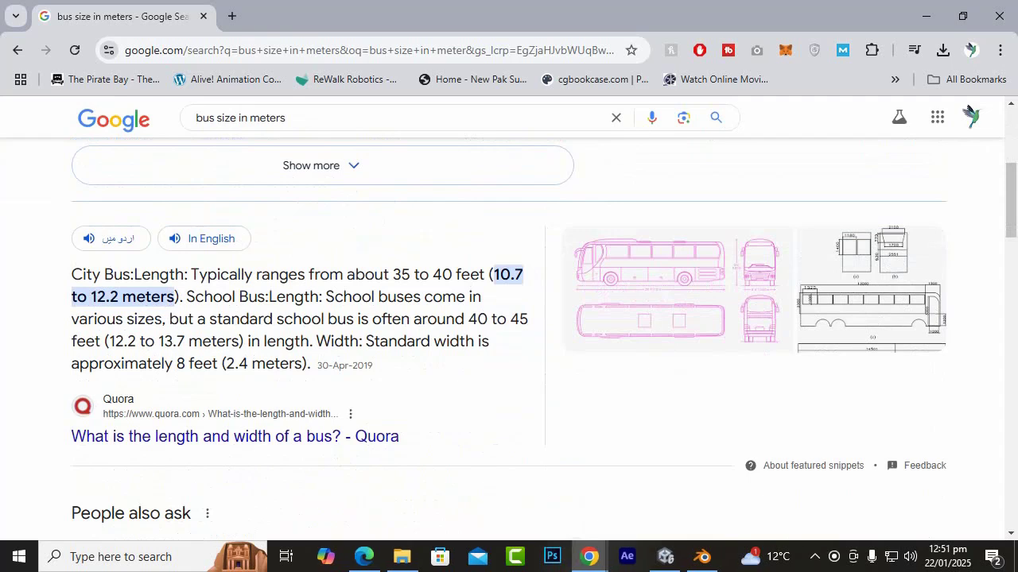
pyautogui.moveTo(500, 276); pyautogui.dragTo(515, 275)
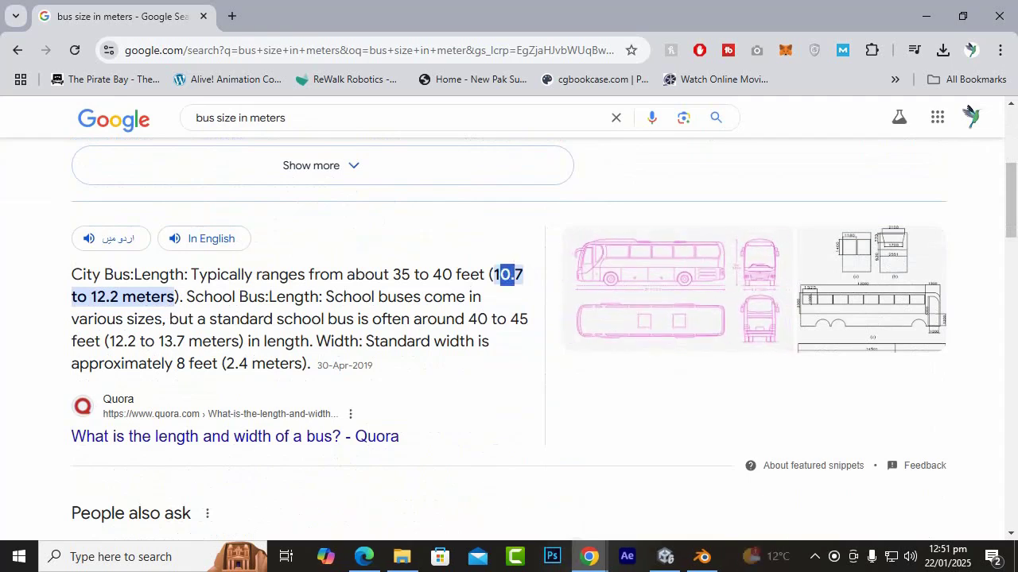
pyautogui.moveTo(97, 297); pyautogui.dragTo(110, 297)
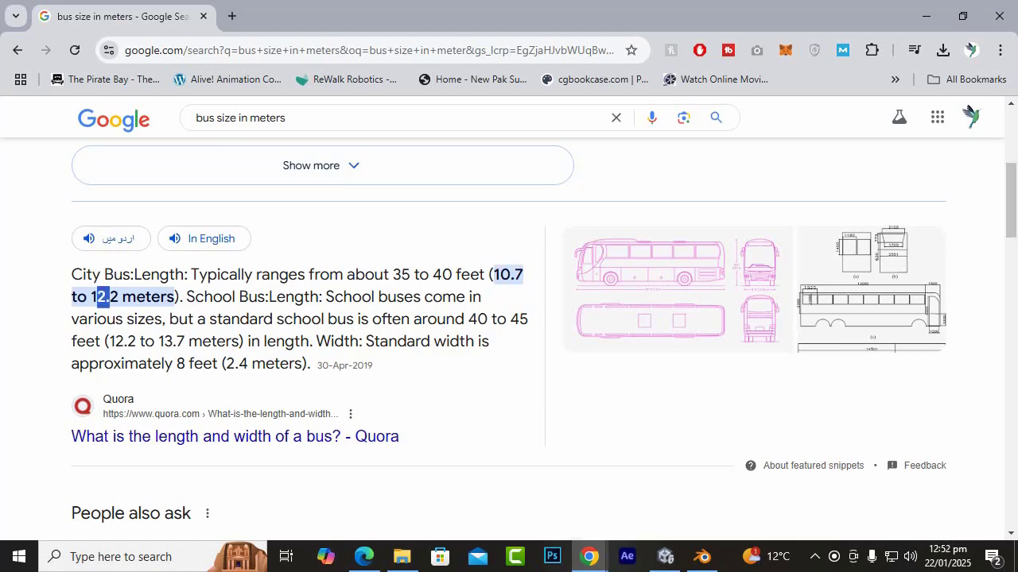
pyautogui.scroll(-1, 239, 358)
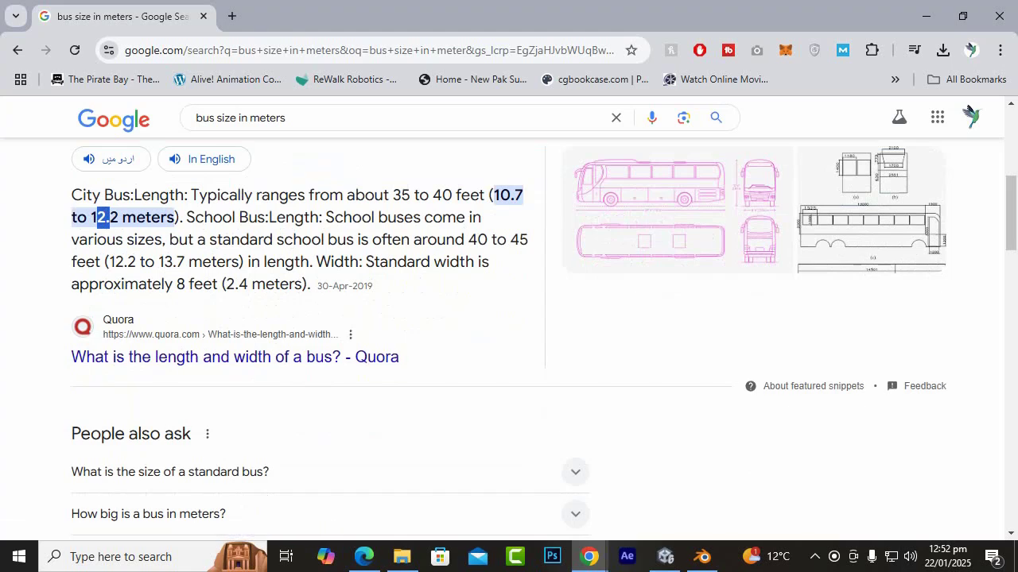
pyautogui.moveTo(226, 284); pyautogui.dragTo(252, 284)
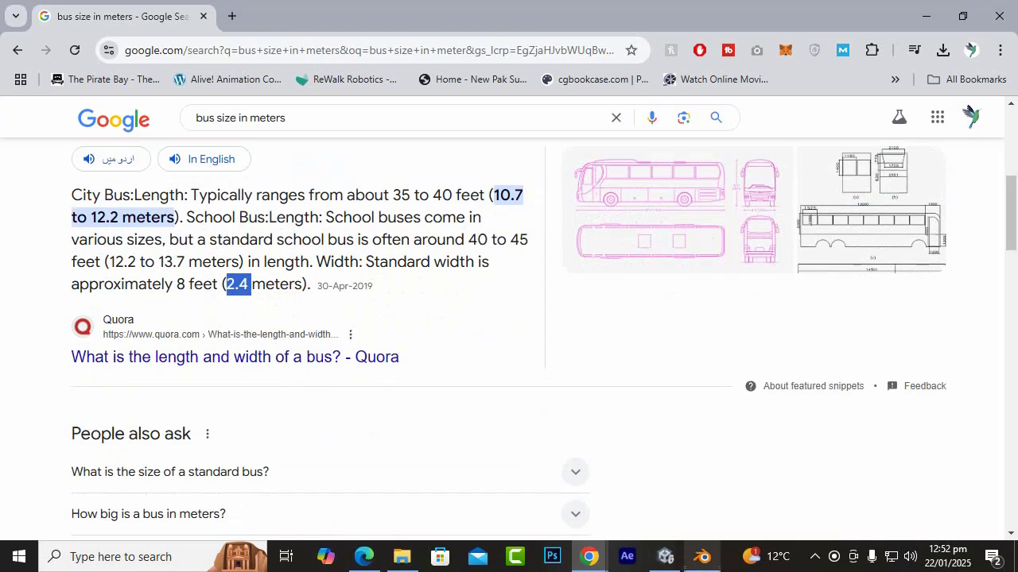
# Switch back to Blender and add a cube mesh at the world origin as a size reference for the bus.
pyautogui.click(702, 557)
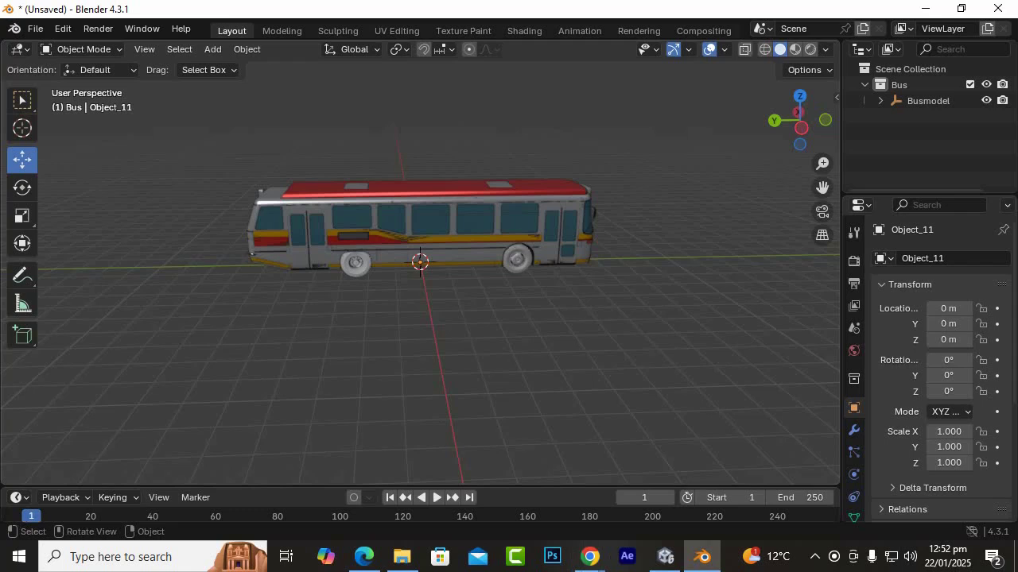
pyautogui.hotkey('shift', 'a')
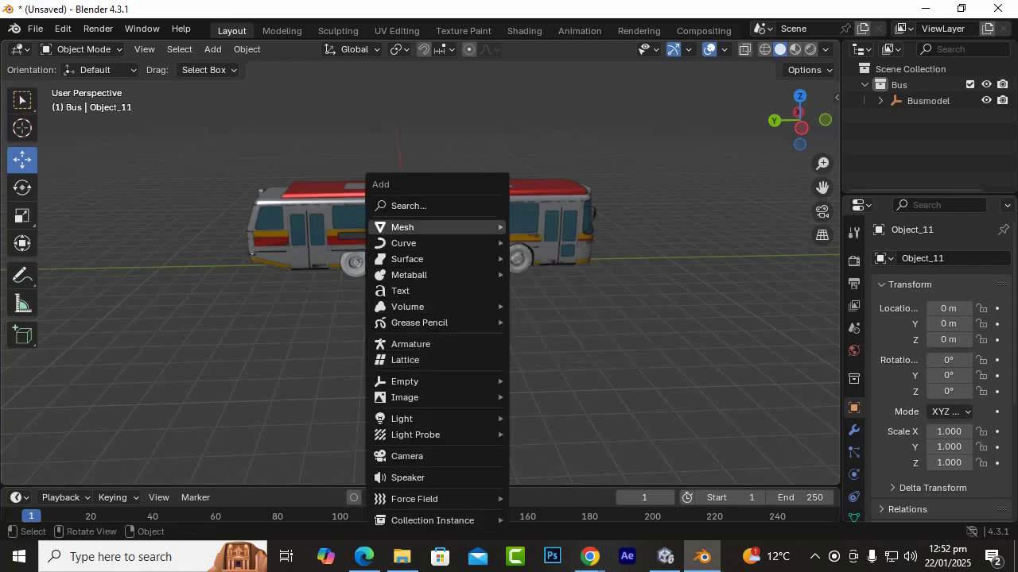
pyautogui.moveTo(437, 227)
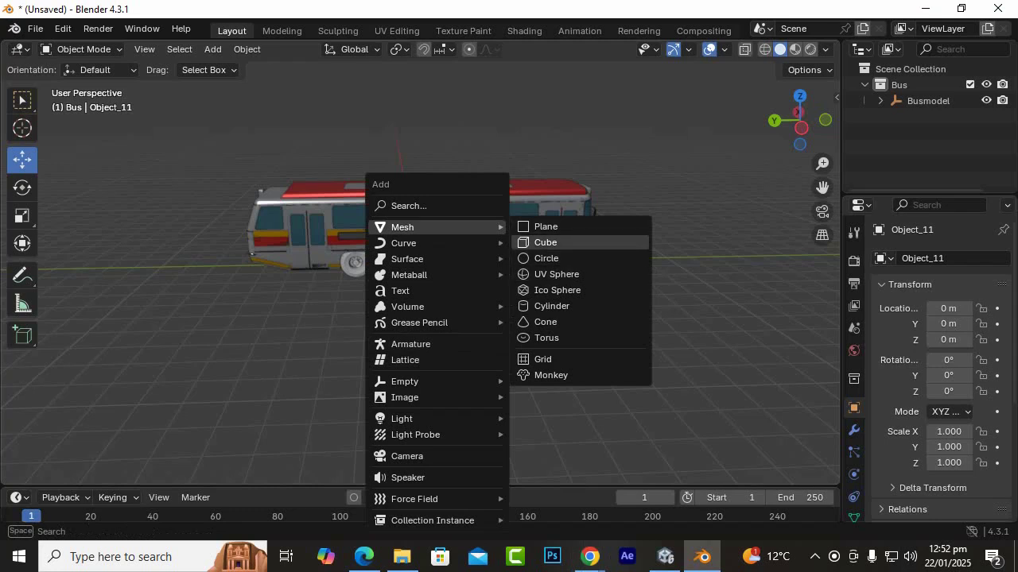
pyautogui.click(546, 242)
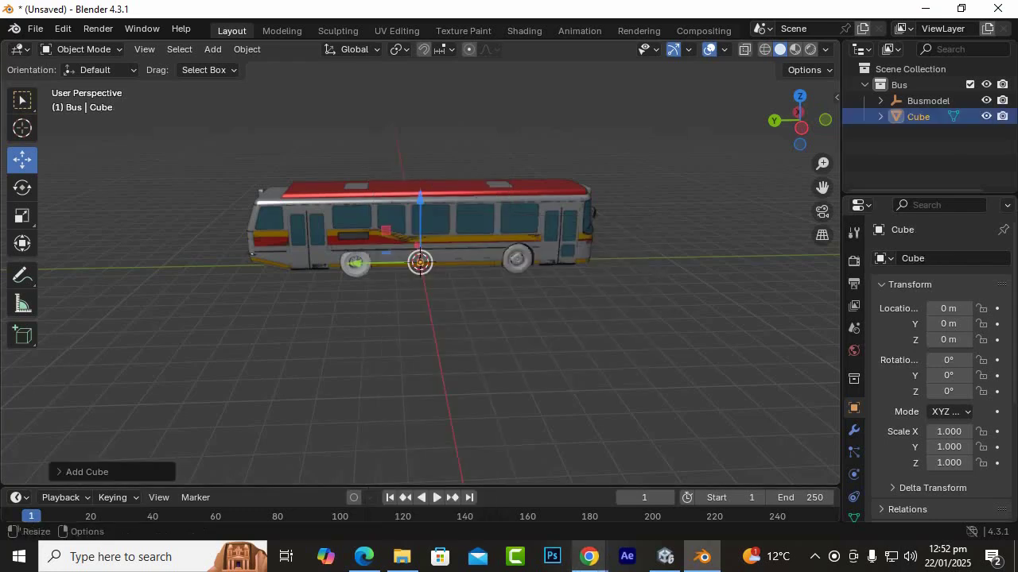
# Recheck the standard bus width in the Chrome search results and return to Blender.
pyautogui.moveTo(590, 557)
pyautogui.click(676, 485)
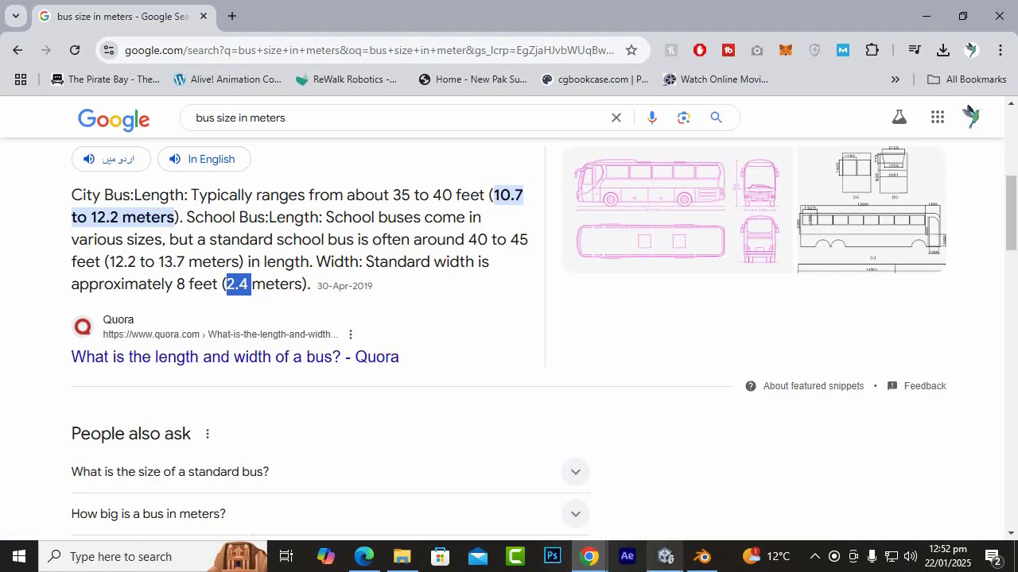
pyautogui.click(702, 556)
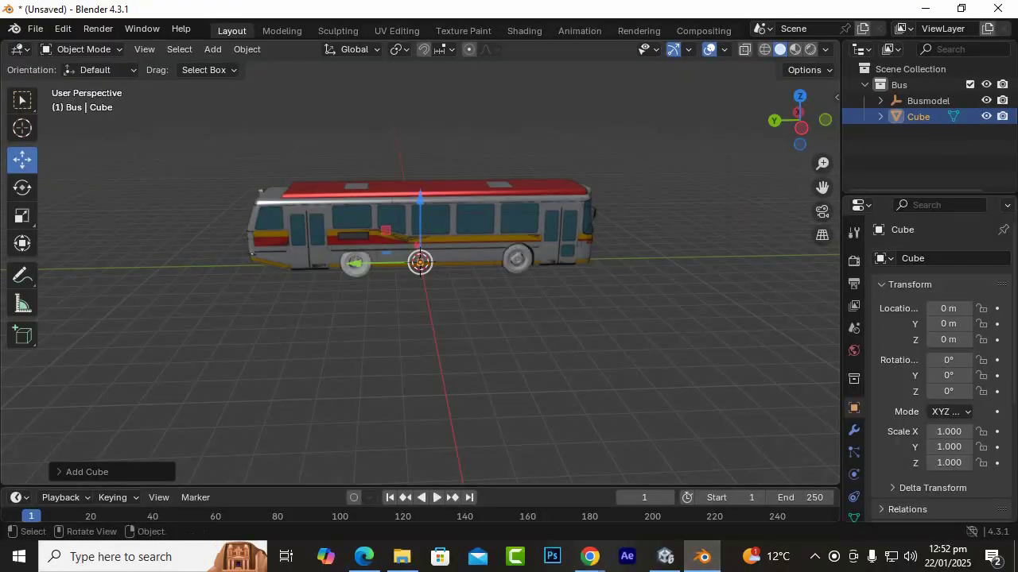
# In front view, set the reference cube's X dimension to 2.4 m.
pyautogui.press('KP_1')
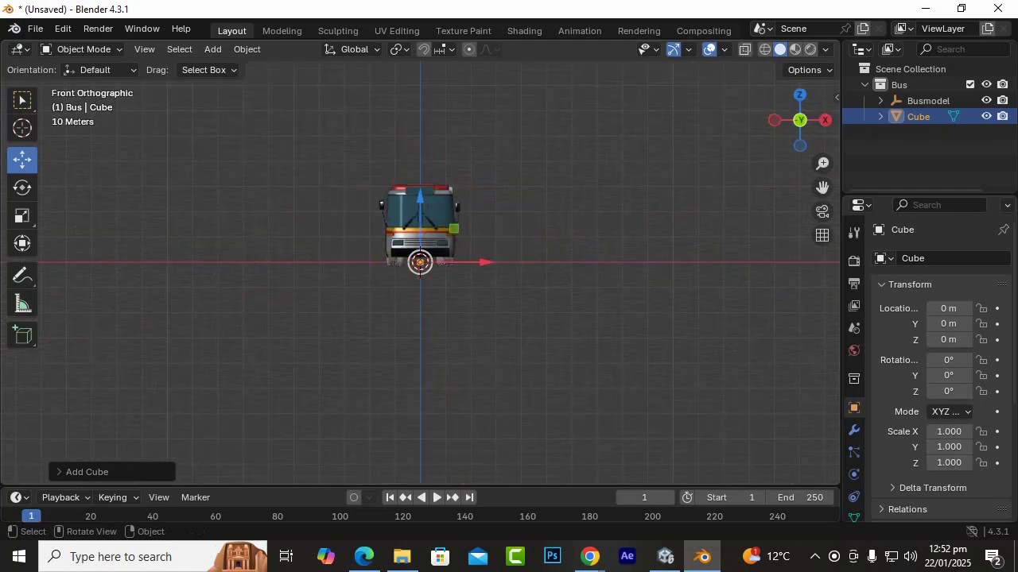
pyautogui.scroll(5, 419, 262)
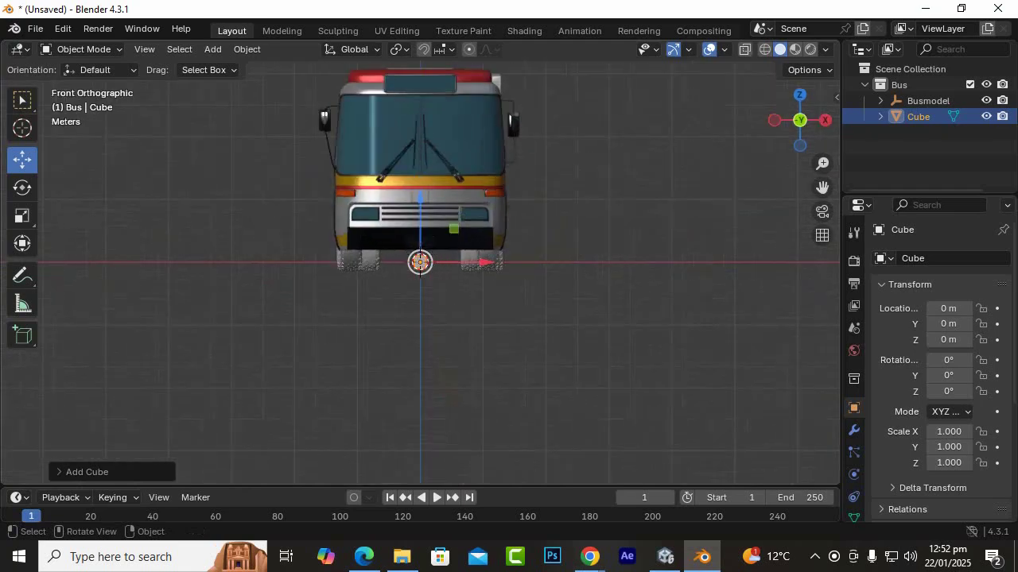
pyautogui.scroll(-3, 420, 262)
pyautogui.keyDown('alt'); pyautogui.moveTo(445, 318); pyautogui.dragTo(446, 339); pyautogui.keyUp('alt')
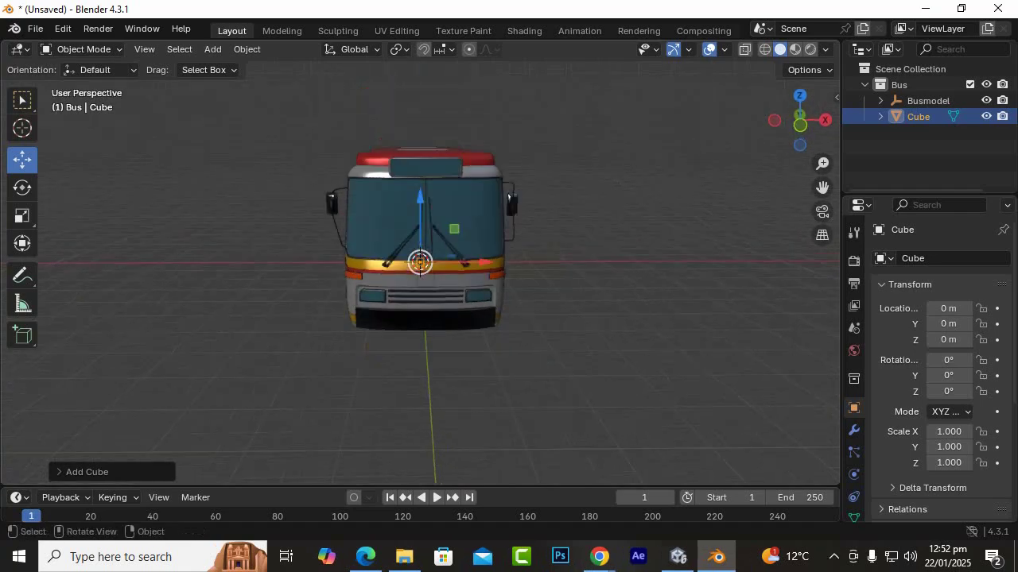
pyautogui.press('KP_1')
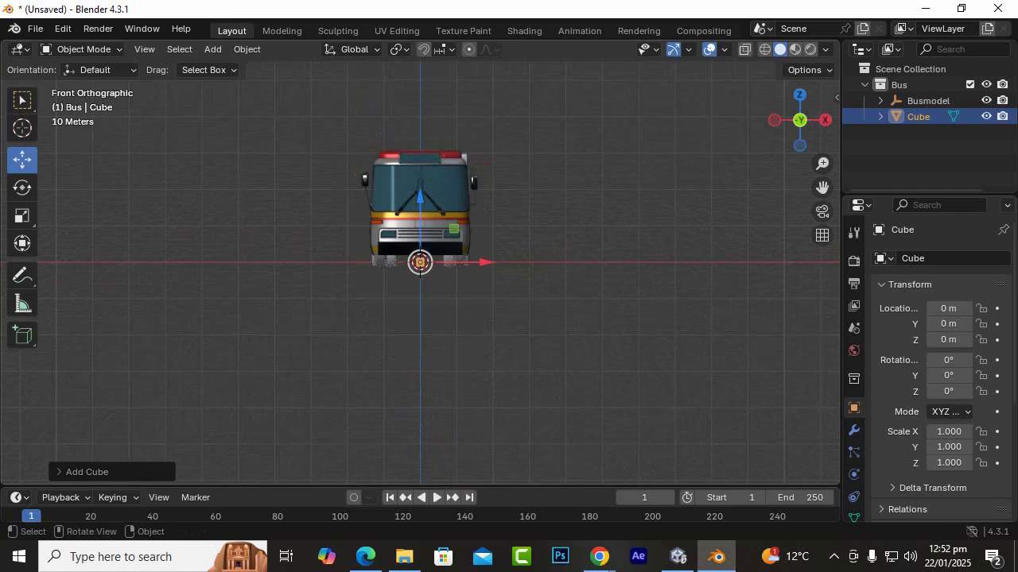
pyautogui.press('n')
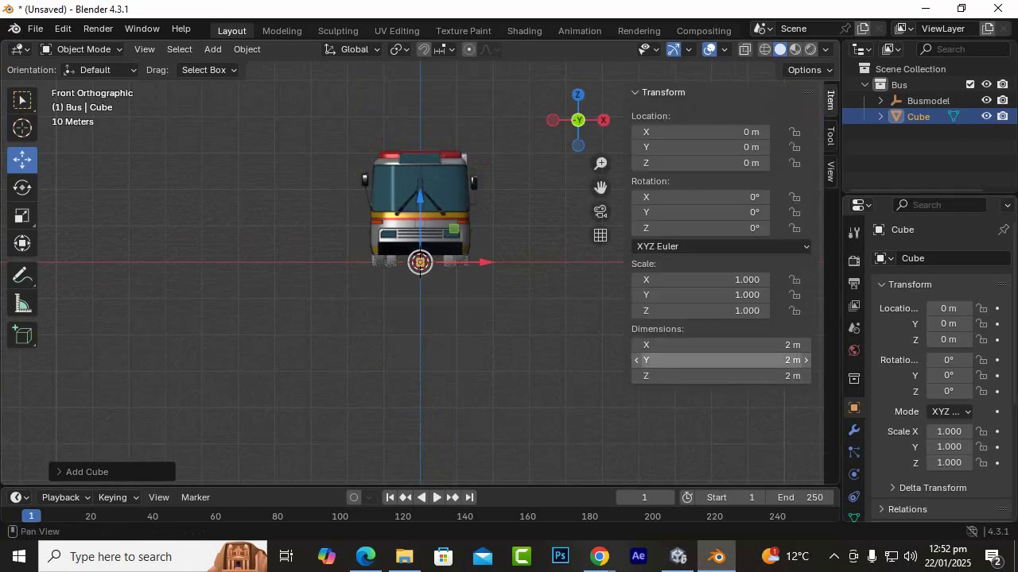
pyautogui.click(721, 345)
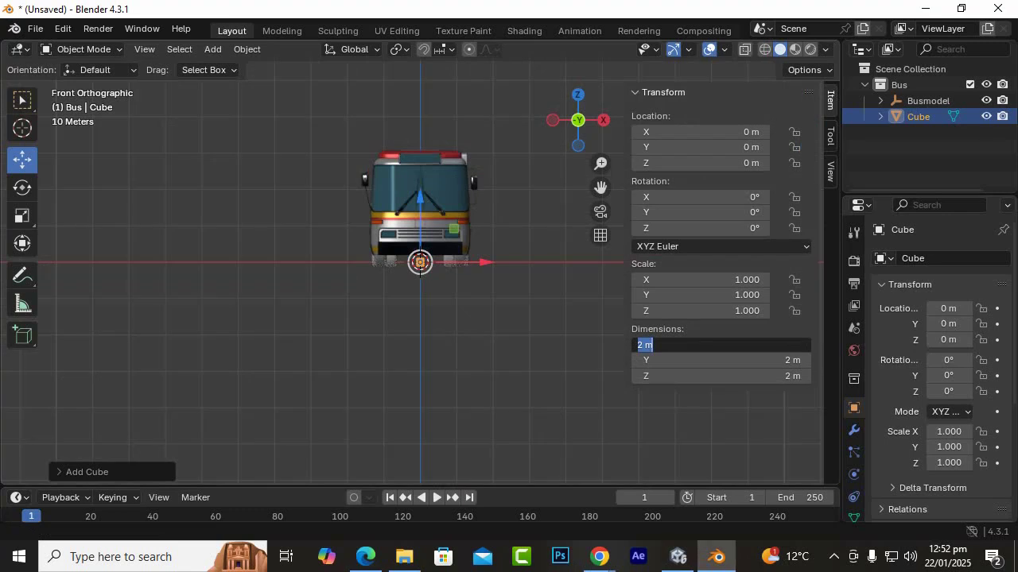
pyautogui.write('2.4')
pyautogui.press('Return')
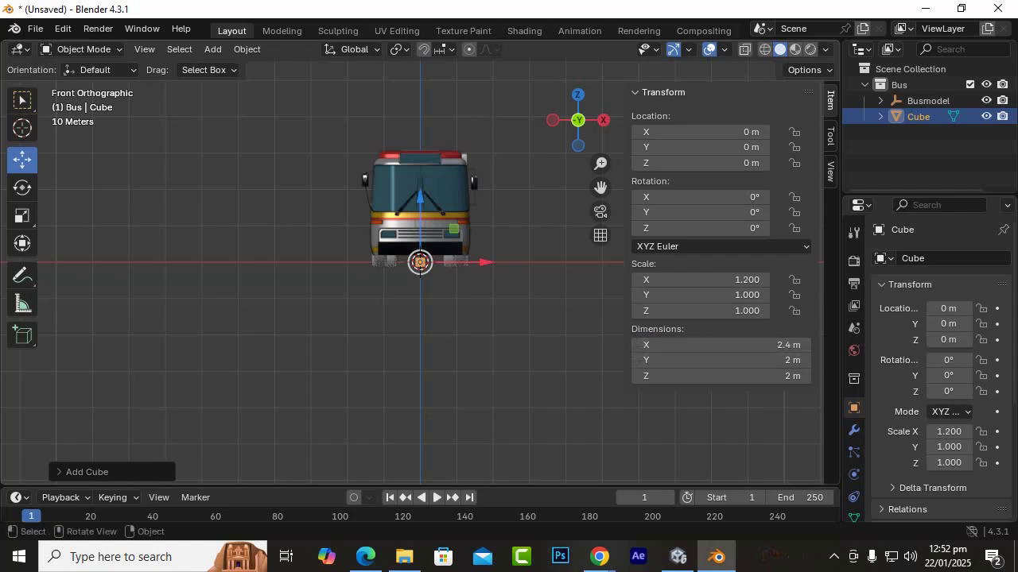
# Compare the reference cube's width with the bus in front view.
pyautogui.scroll(5, 420, 262)
pyautogui.scroll(8, 420, 263)
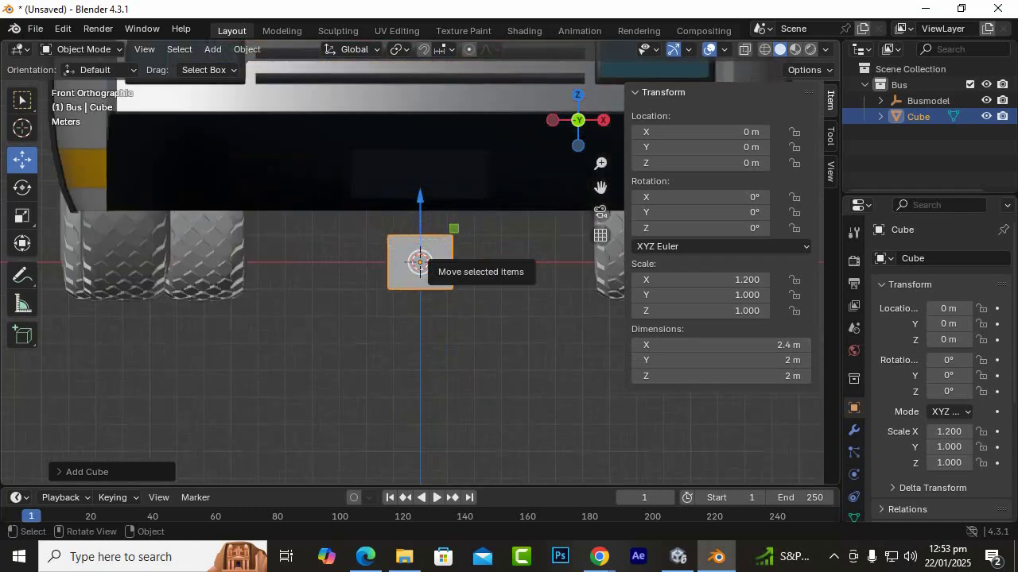
pyautogui.scroll(-2, 419, 262)
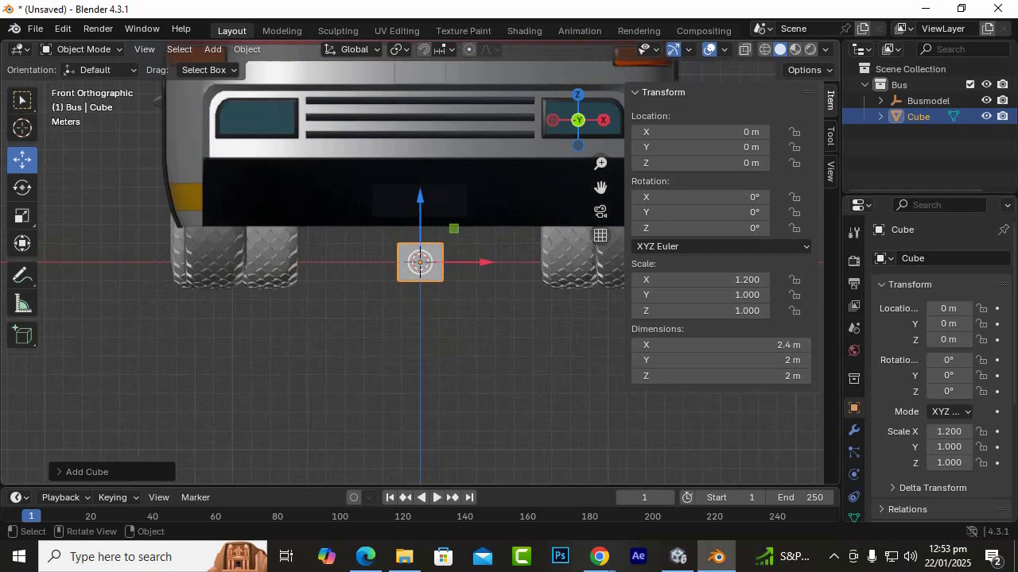
pyautogui.scroll(-2, 420, 262)
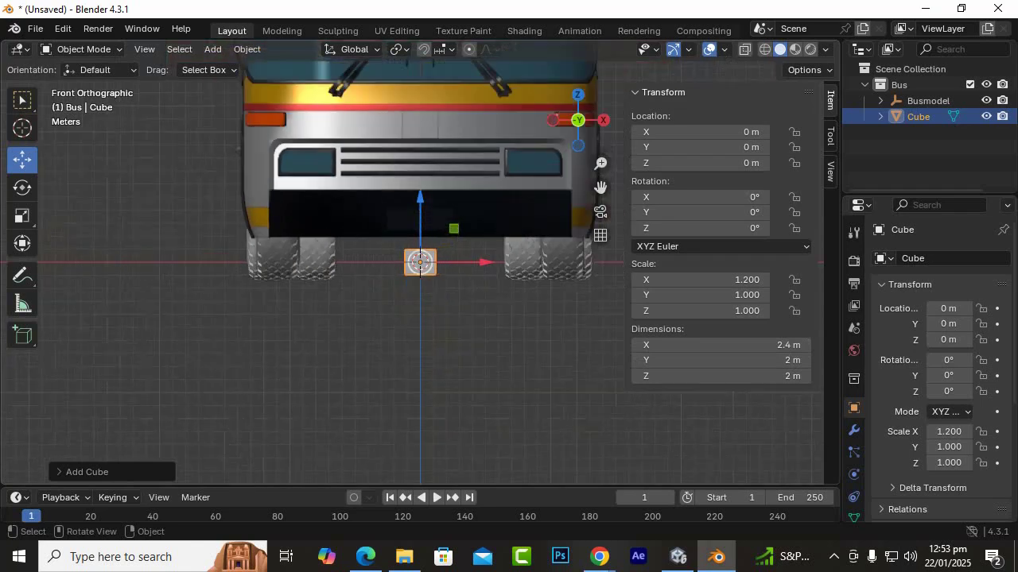
pyautogui.scroll(-3, 419, 263)
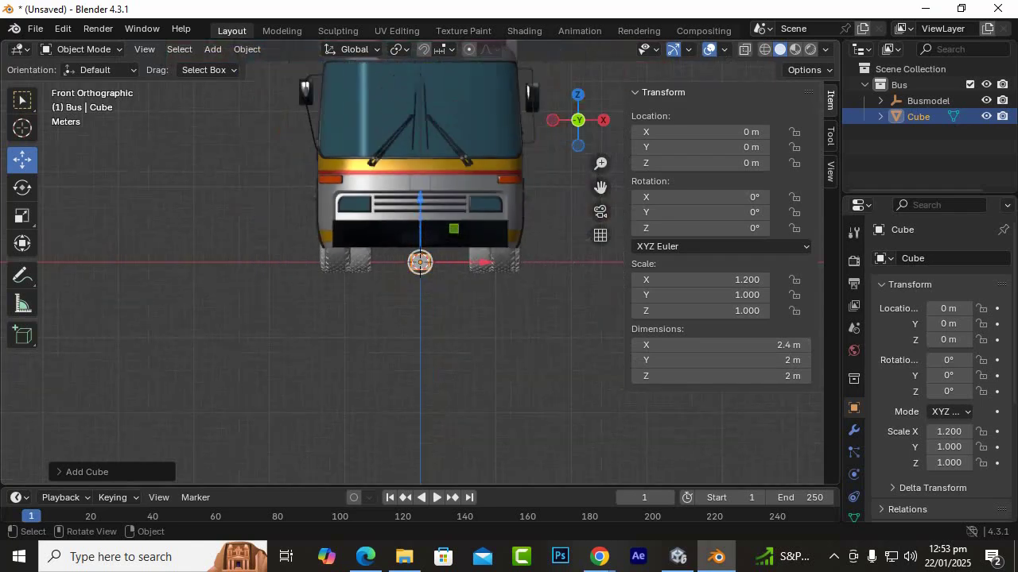
# From beneath the bus, select the rear wheel mesh Object_13 and delete it.
pyautogui.moveTo(420, 263)
pyautogui.mouseDown(button='middle')
pyautogui.moveTo(446, 239)
pyautogui.moveTo(419, 262)
pyautogui.mouseUp(button='middle')
pyautogui.scroll(-2, 419, 262)
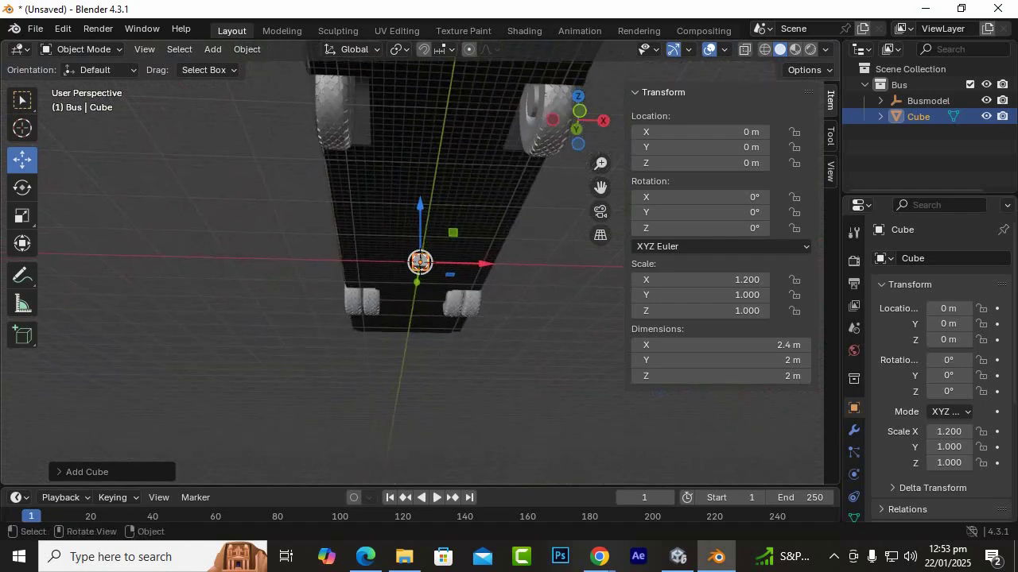
pyautogui.click(420, 262)
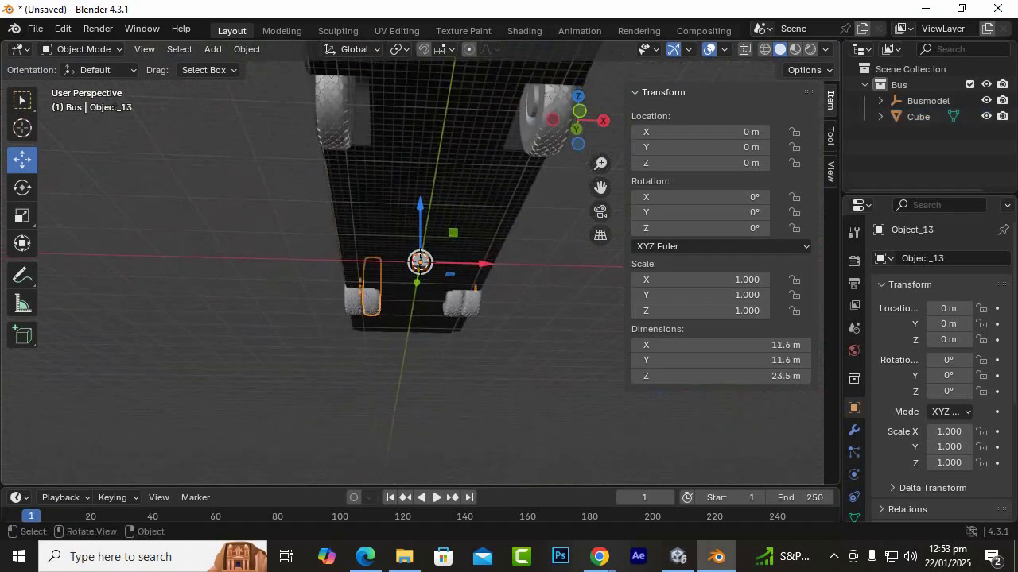
pyautogui.press('Delete')
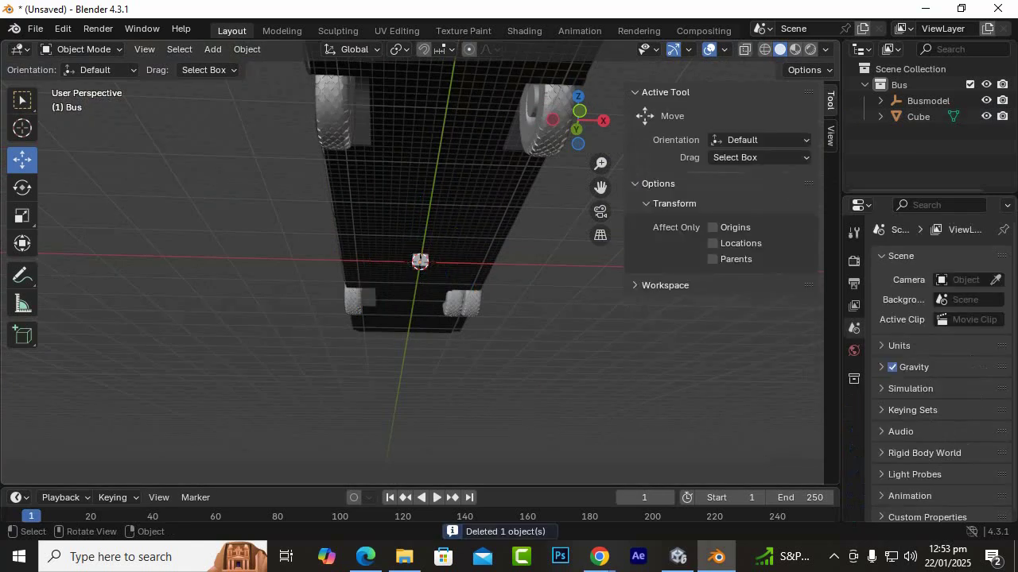
pyautogui.click(420, 262)
pyautogui.press('Delete')
pyautogui.hotkey('ctrl', 's')
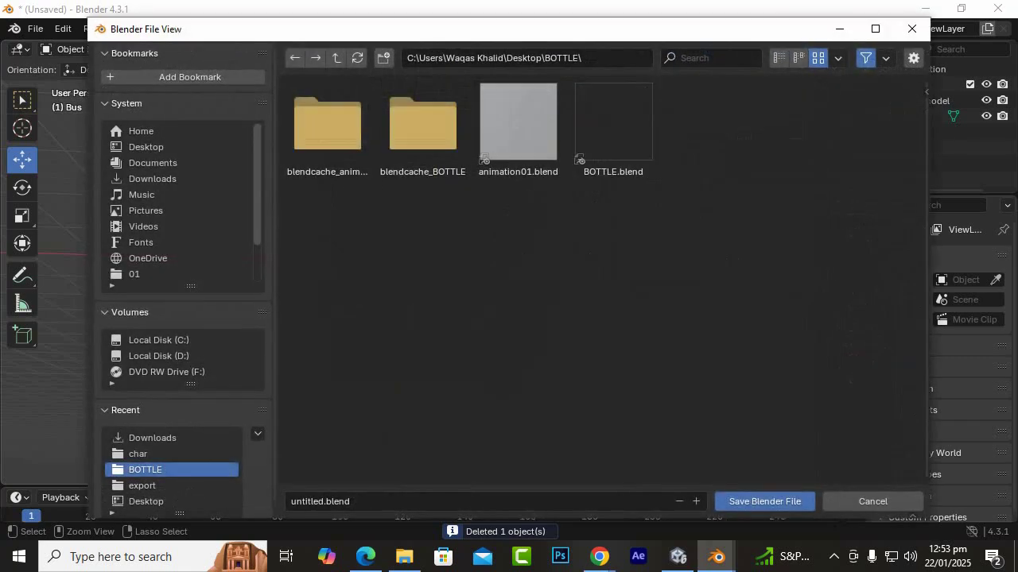
pyautogui.click(872, 502)
# Move the reference cube along the Y axis to about -99.3 m, clear of the front of the bus.
pyautogui.scroll(-3, 420, 270)
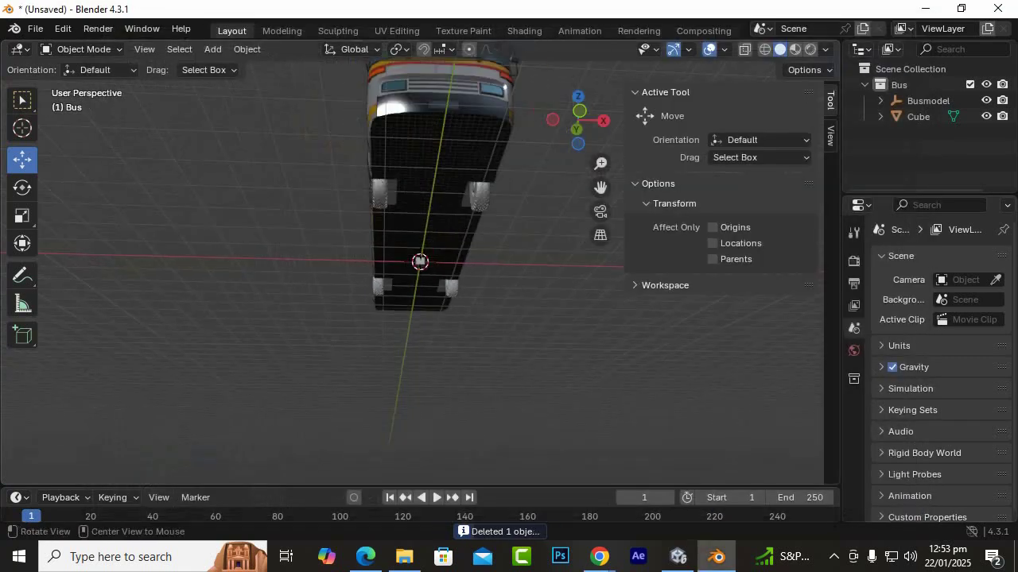
pyautogui.keyDown('alt'); pyautogui.moveTo(420, 270); pyautogui.dragTo(425, 346); pyautogui.keyUp('alt')
pyautogui.click(420, 266)
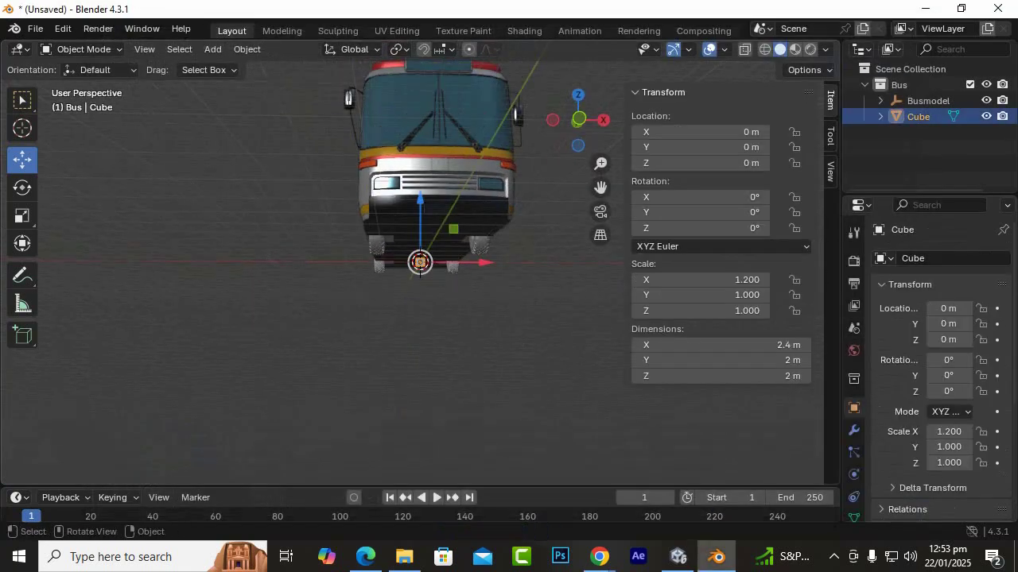
pyautogui.moveTo(420, 267); pyautogui.dragTo(541, 272, button='middle')
pyautogui.keyDown('alt'); pyautogui.moveTo(541, 272); pyautogui.dragTo(529, 317); pyautogui.keyUp('alt')
pyautogui.scroll(-5, 528, 317)
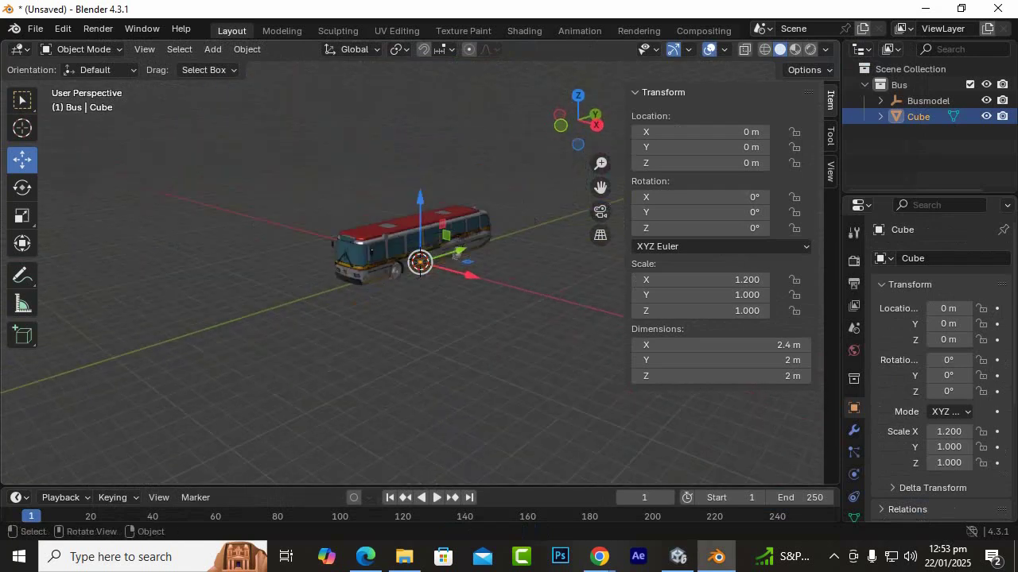
pyautogui.moveTo(458, 254); pyautogui.dragTo(348, 284)
pyautogui.scroll(5, 98, 363)
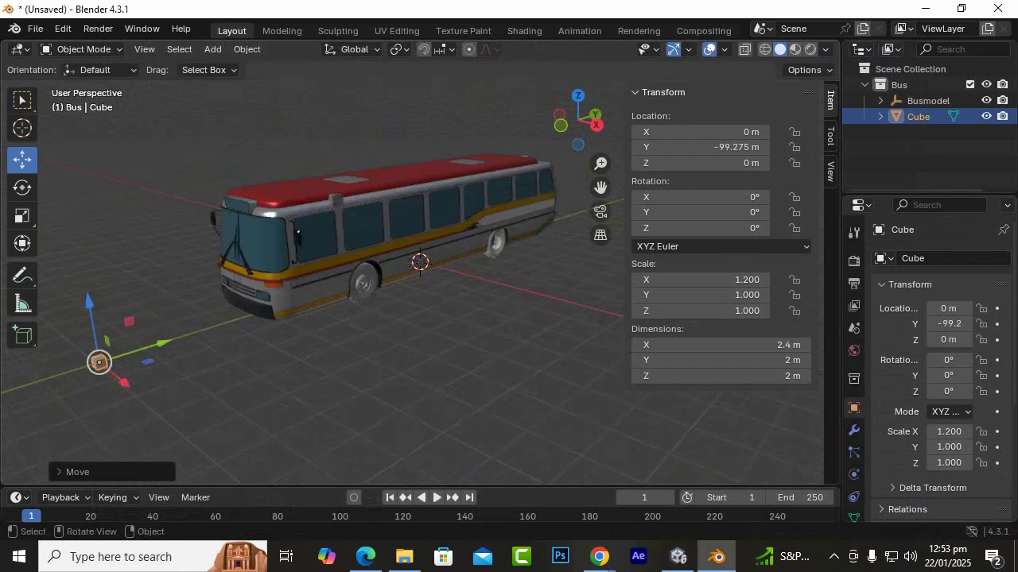
# Select the Busmodel parent object and uniformly scale it down to about 0.291 in front view.
pyautogui.click(413, 248)
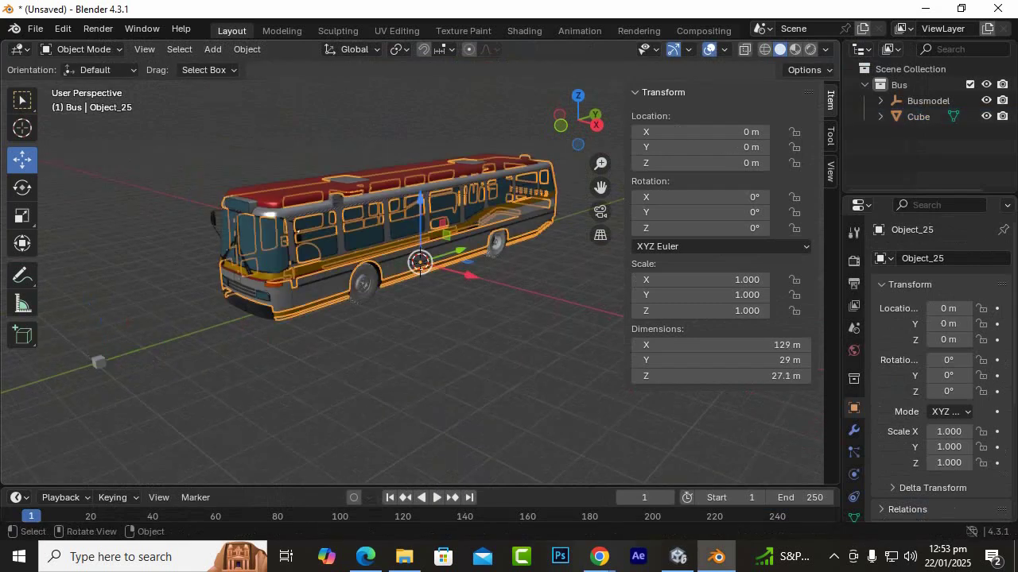
pyautogui.click(927, 100)
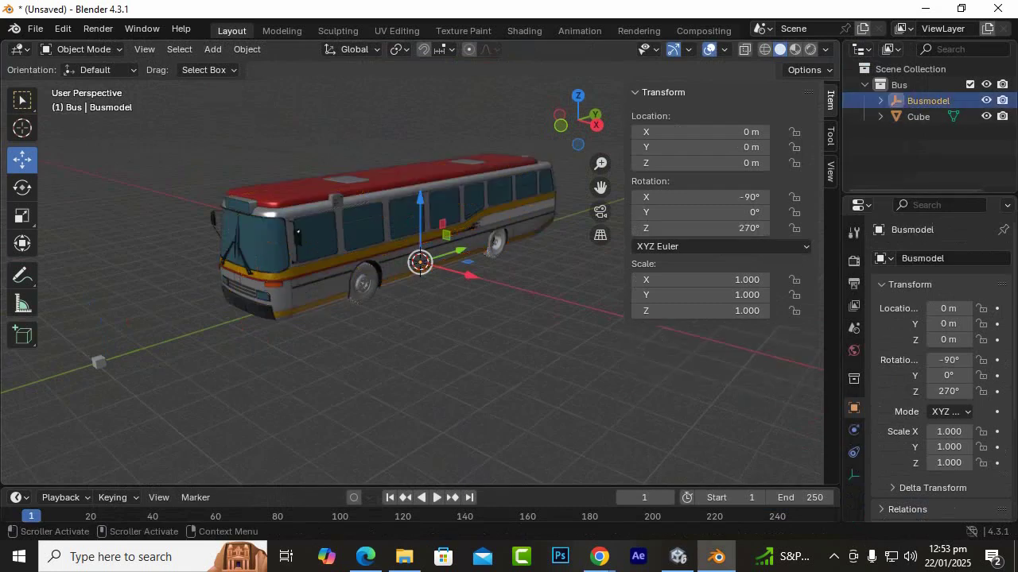
pyautogui.scroll(-2, 420, 263)
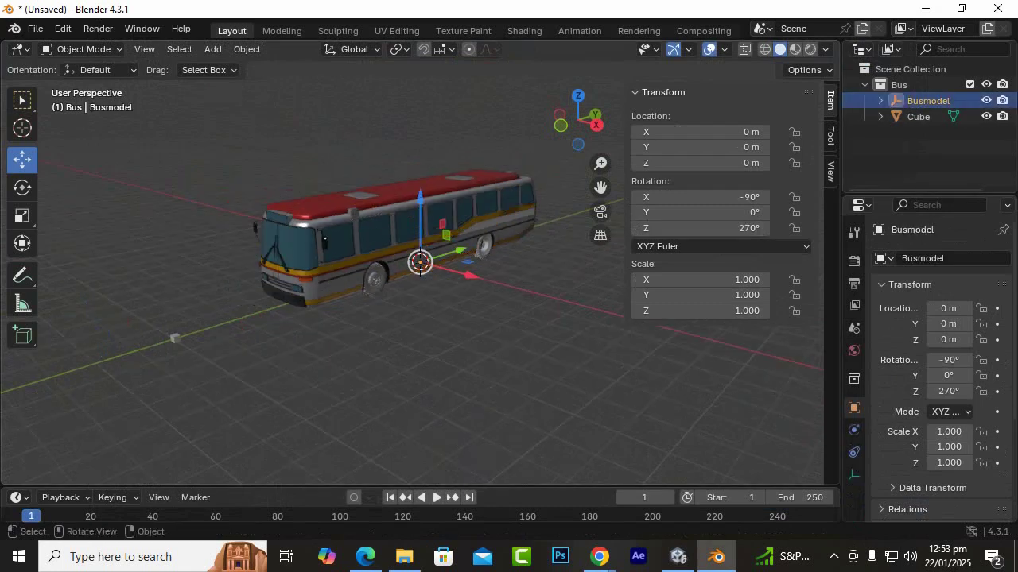
pyautogui.press('KP_1')
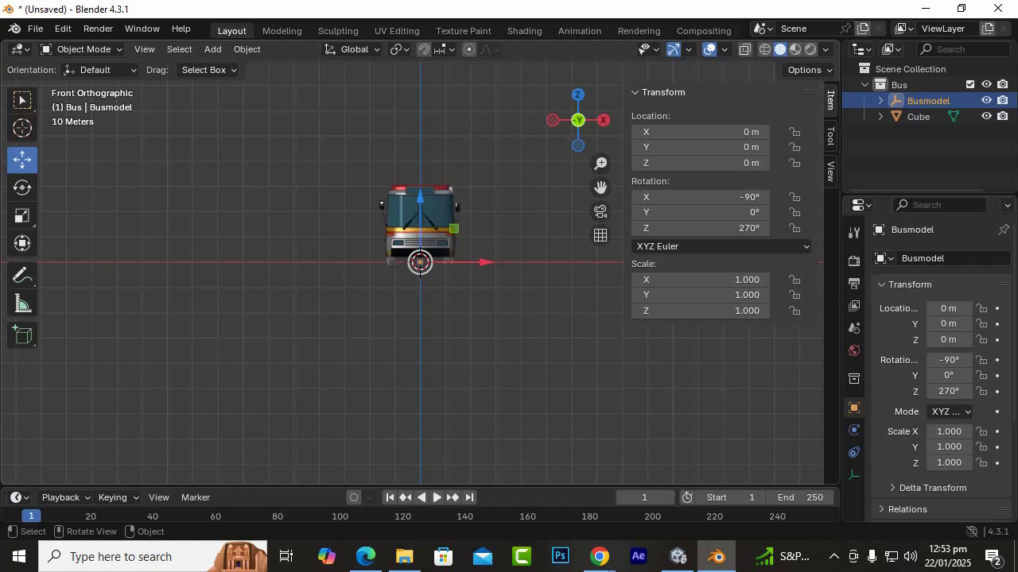
pyautogui.scroll(3, 420, 262)
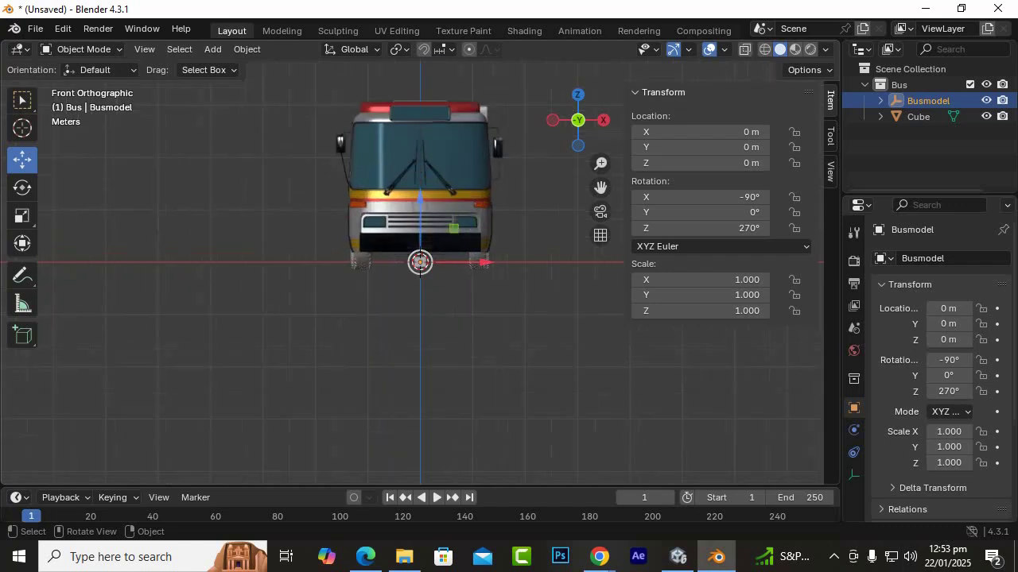
pyautogui.press('s')
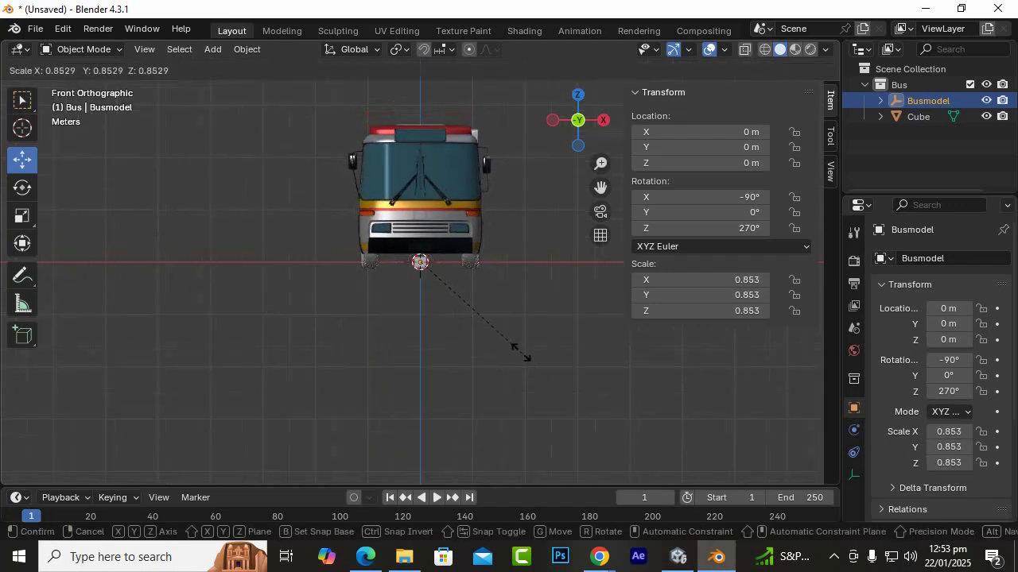
pyautogui.click(454, 292)
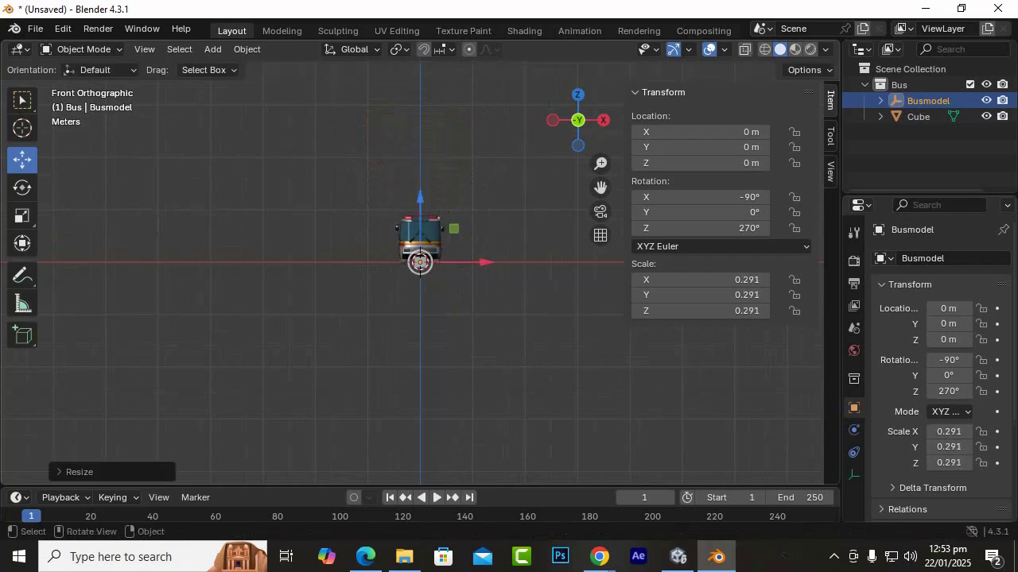
# Scale Busmodel down further to about 0.088, matching the bus body's width to the reference cube in front view.
pyautogui.scroll(5, 454, 292)
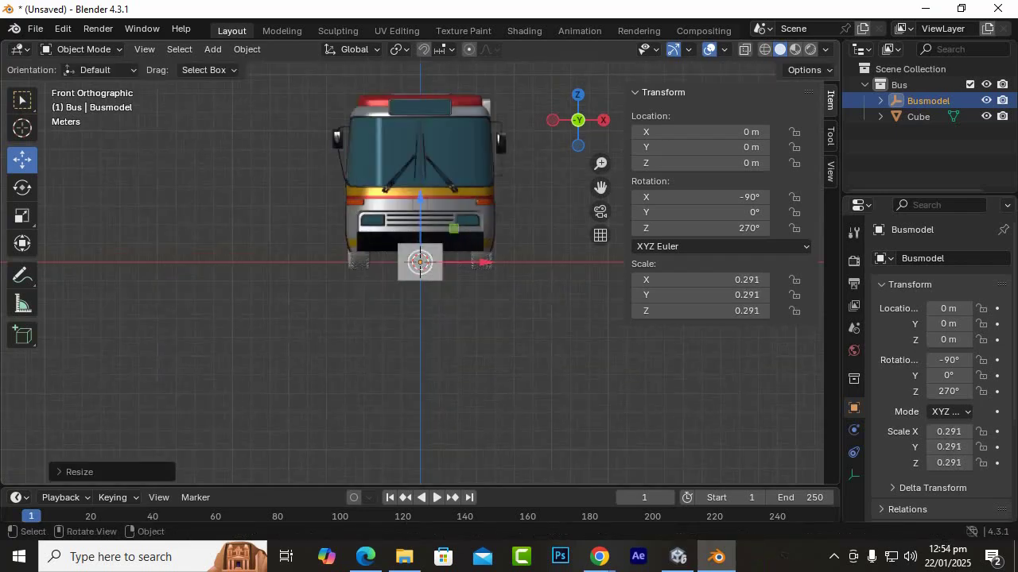
pyautogui.press('s')
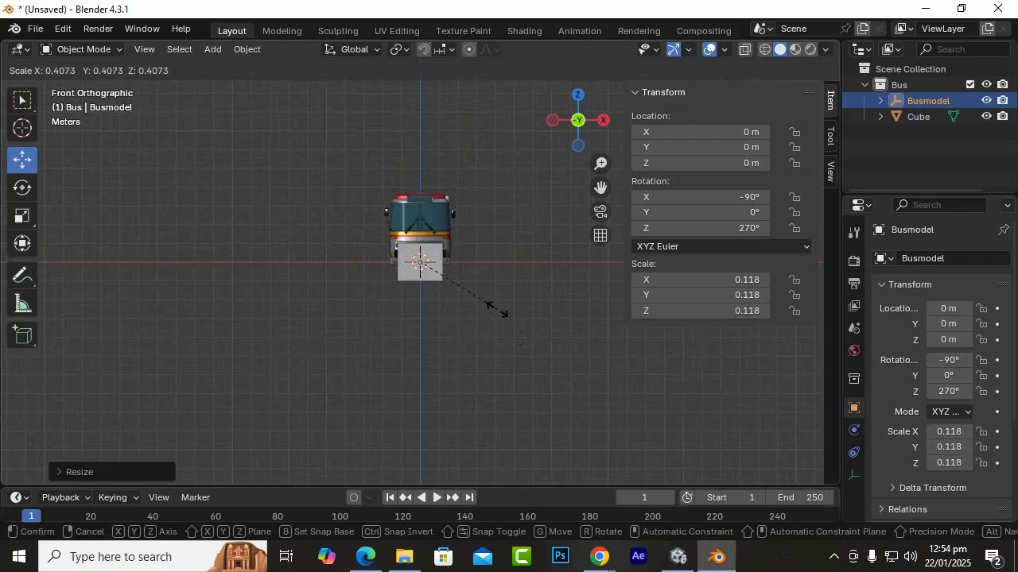
pyautogui.click(502, 313)
pyautogui.scroll(6, 503, 312)
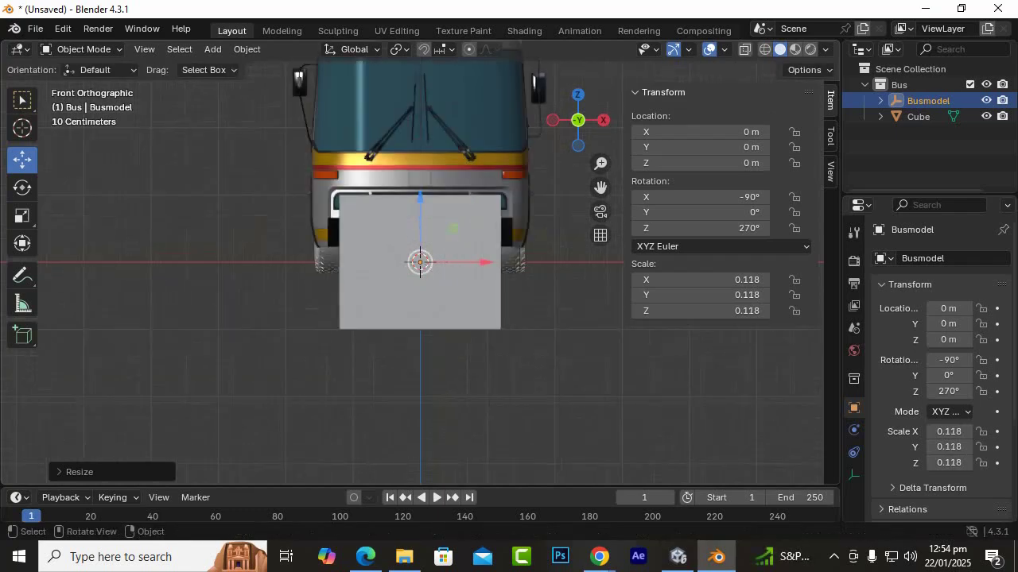
pyautogui.press('s')
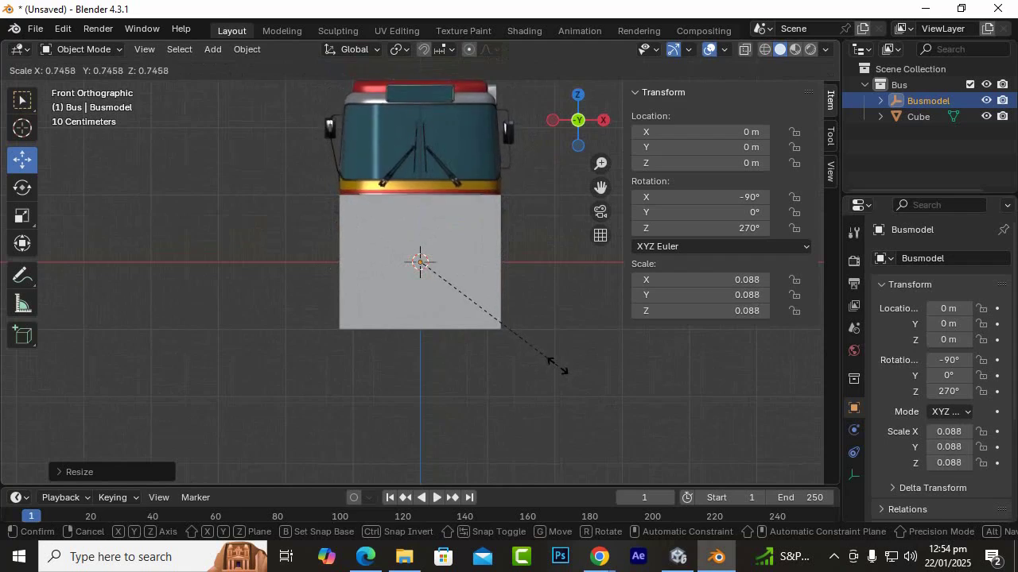
pyautogui.click(557, 366)
pyautogui.scroll(3, 454, 229)
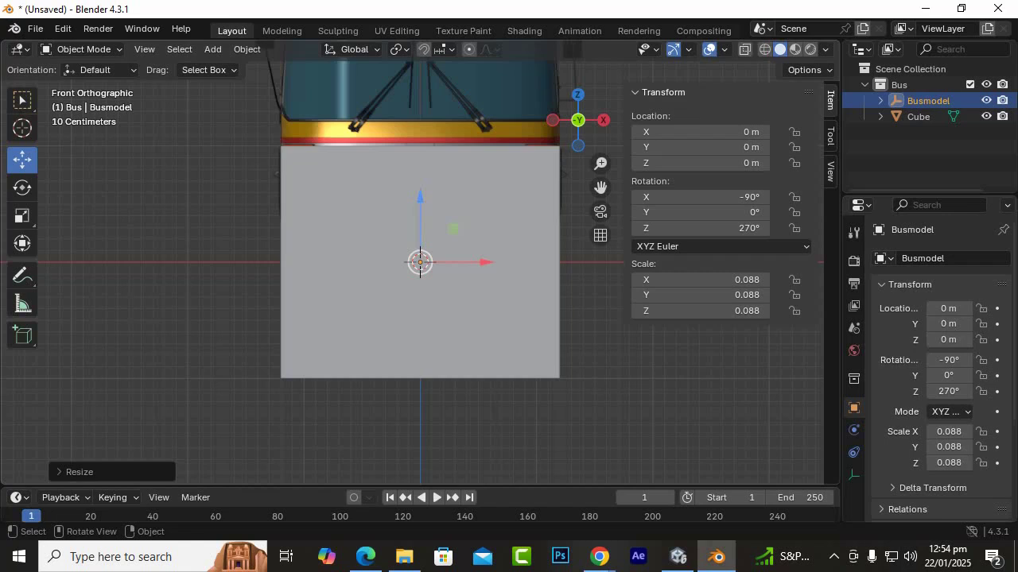
pyautogui.scroll(-1, 453, 229)
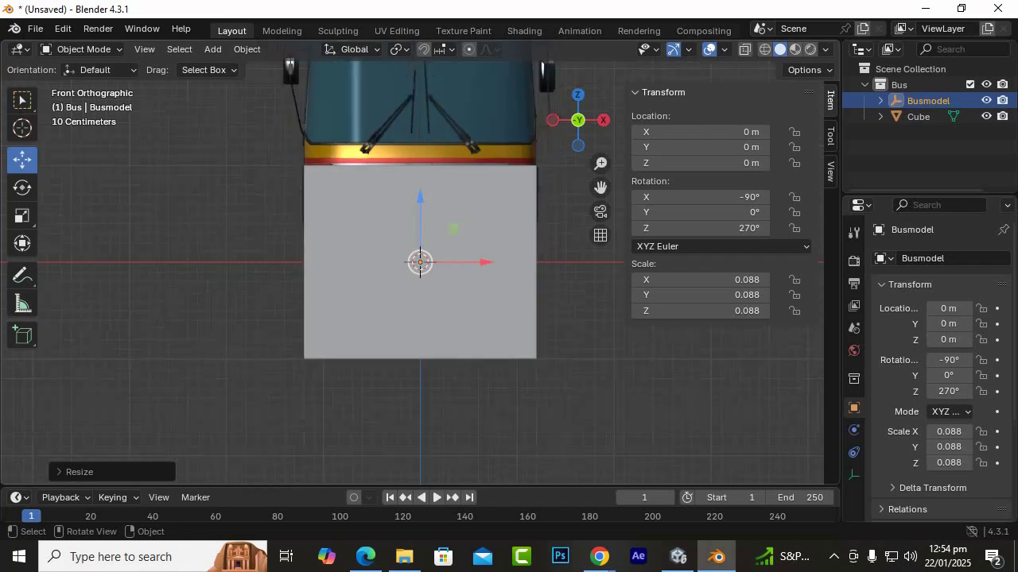
pyautogui.press('s')
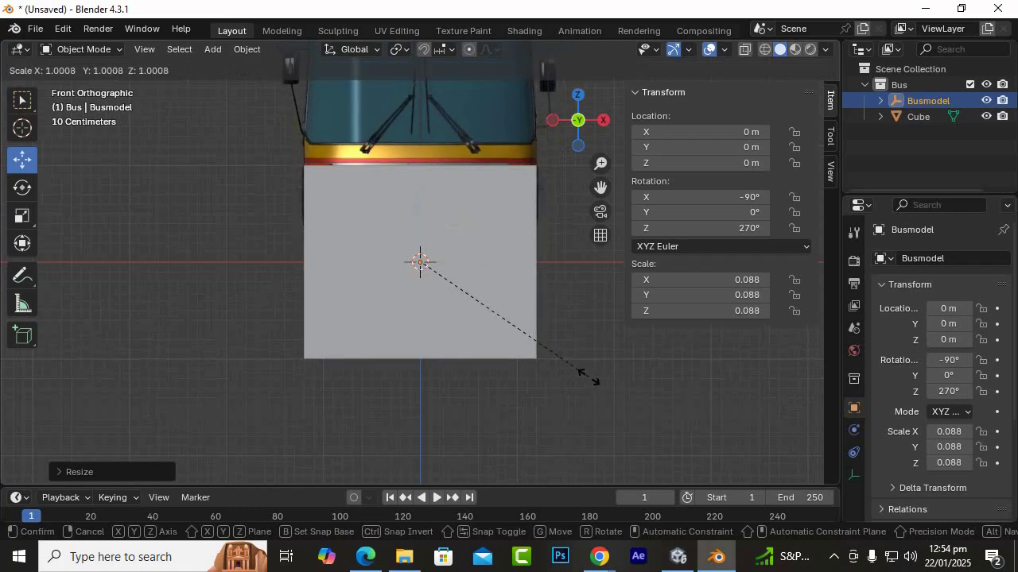
pyautogui.click(589, 377)
# Delete the reference cube in front of the bus.
pyautogui.scroll(-5, 588, 378)
pyautogui.click(420, 280)
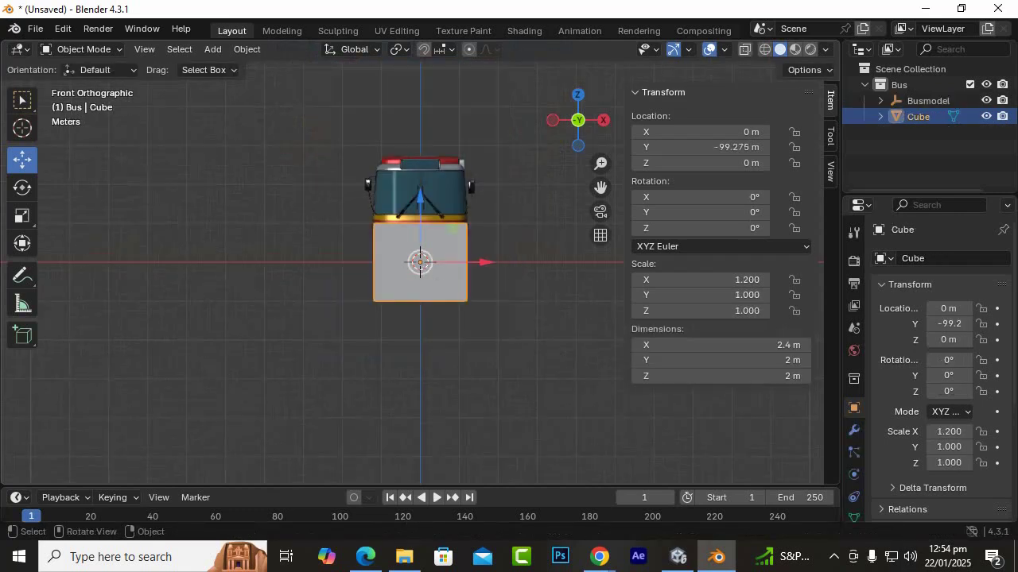
pyautogui.press('Delete')
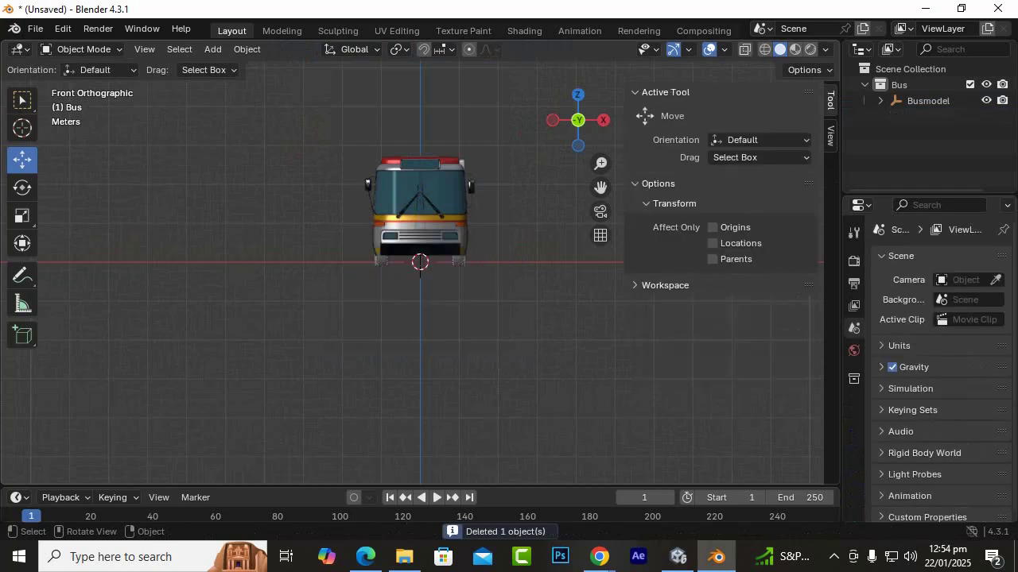
pyautogui.moveTo(430, 294); pyautogui.dragTo(16, 300, button='middle')
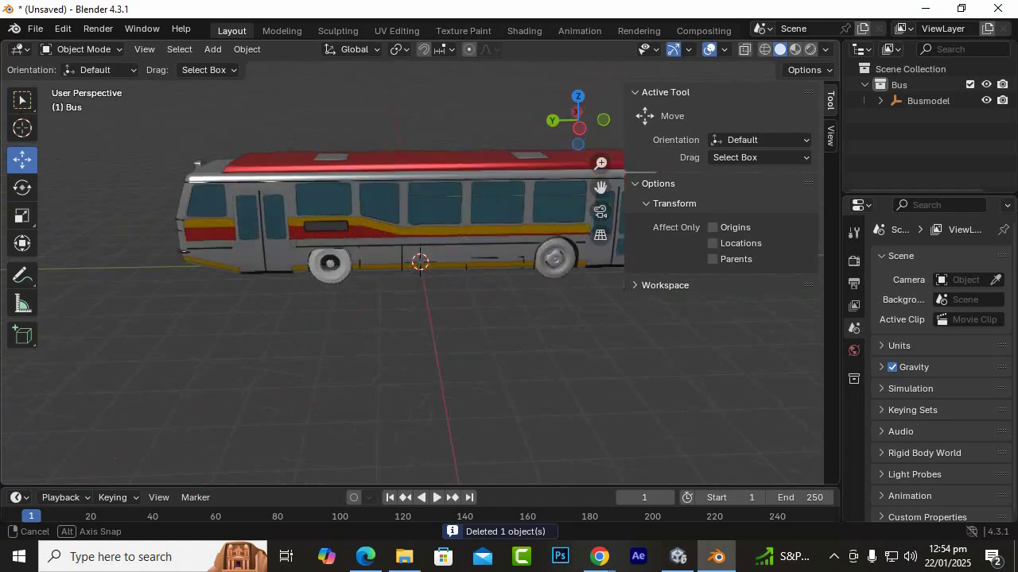
pyautogui.hotkey('ctrl', 's')
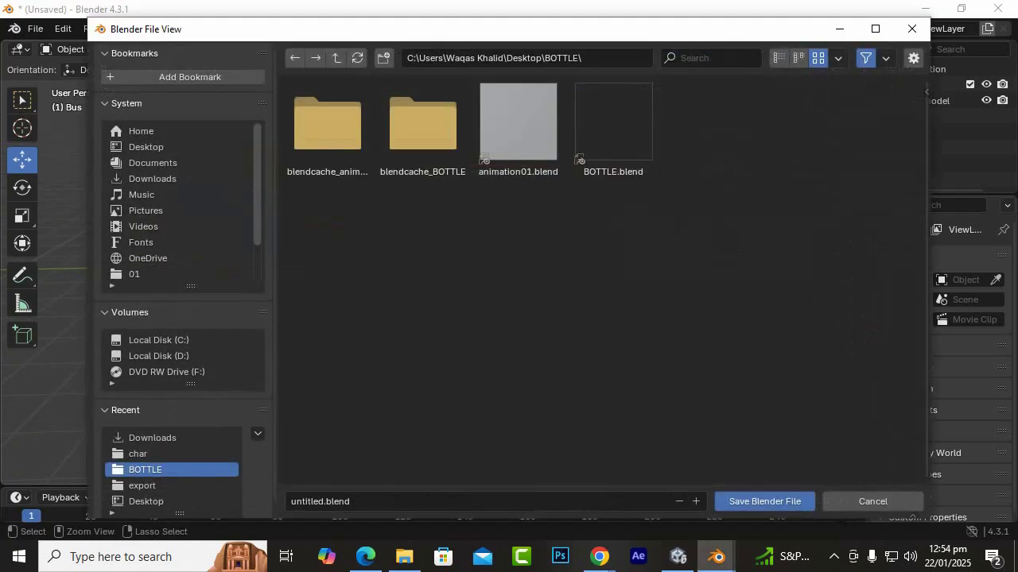
pyautogui.click(872, 501)
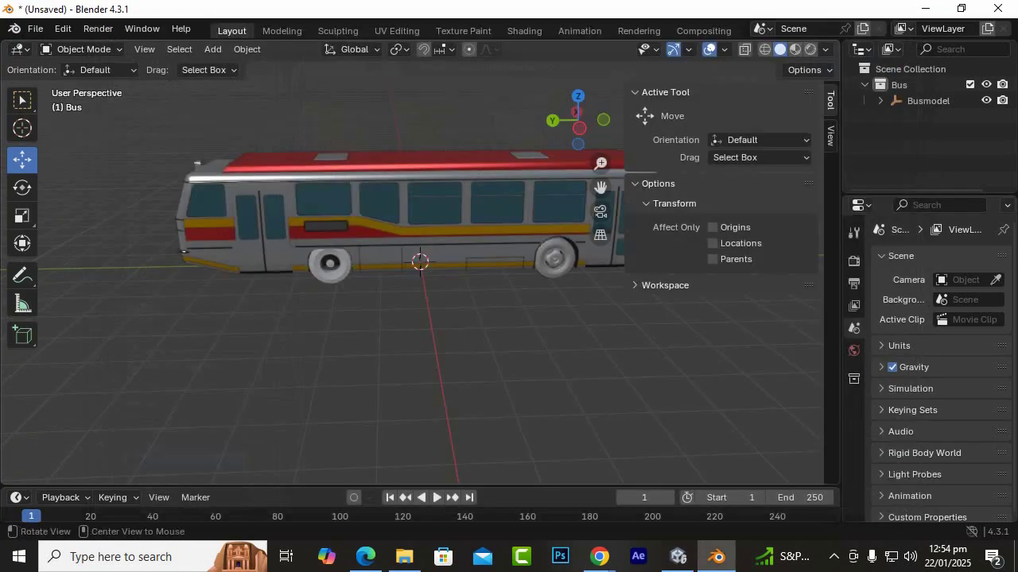
# Inspect the scaled bus from the front and along its sides.
pyautogui.moveTo(508, 334); pyautogui.dragTo(286, 382, button='middle')
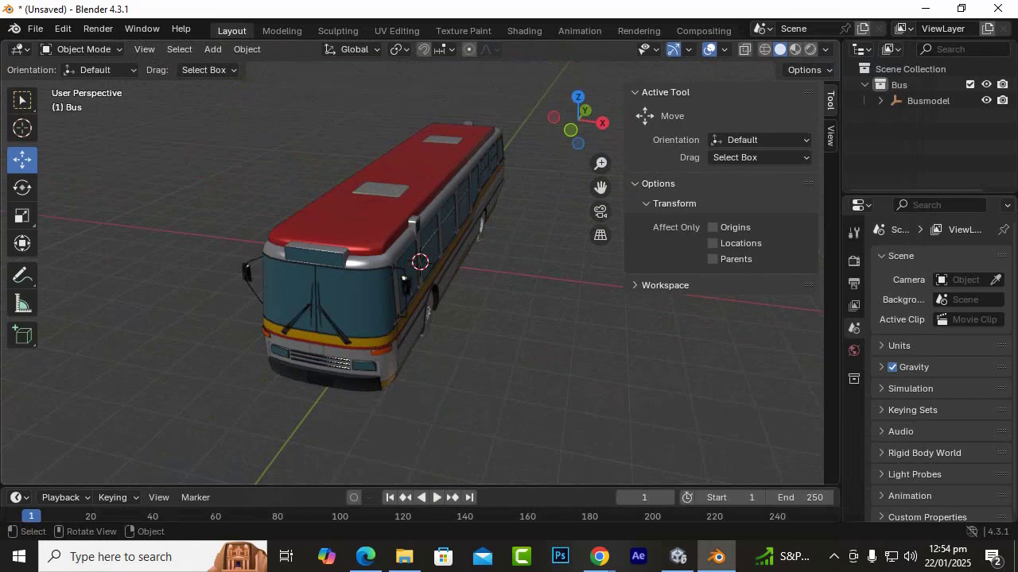
pyautogui.scroll(-4, 382, 334)
pyautogui.keyDown('alt'); pyautogui.moveTo(382, 334); pyautogui.dragTo(287, 318); pyautogui.keyUp('alt')
pyautogui.keyDown('alt'); pyautogui.moveTo(445, 318); pyautogui.dragTo(425, 311); pyautogui.keyUp('alt')
pyautogui.moveTo(600, 188); pyautogui.dragTo(549, 209)
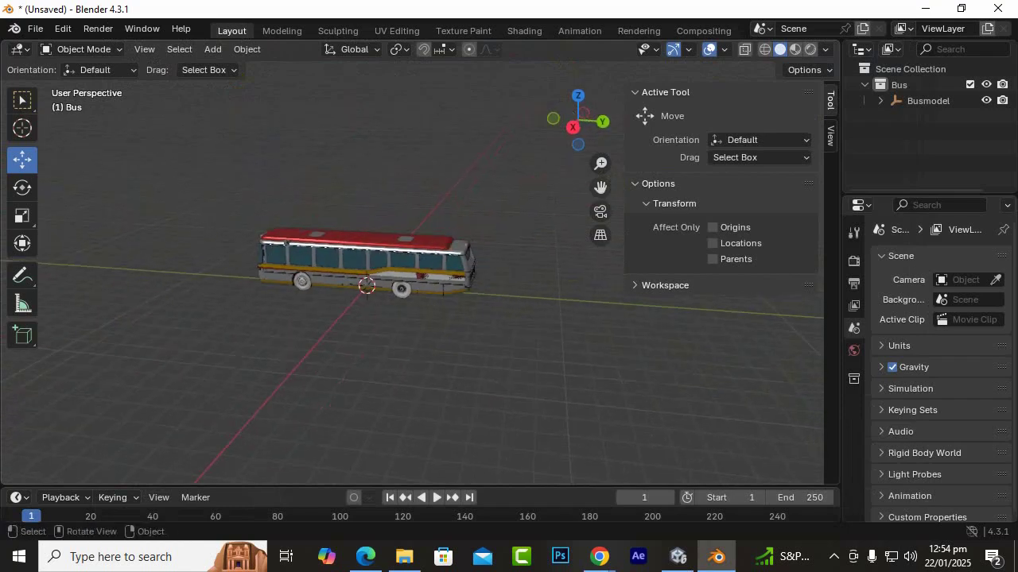
pyautogui.scroll(4, 420, 271)
pyautogui.keyDown('alt'); pyautogui.moveTo(414, 302); pyautogui.dragTo(461, 289); pyautogui.keyUp('alt')
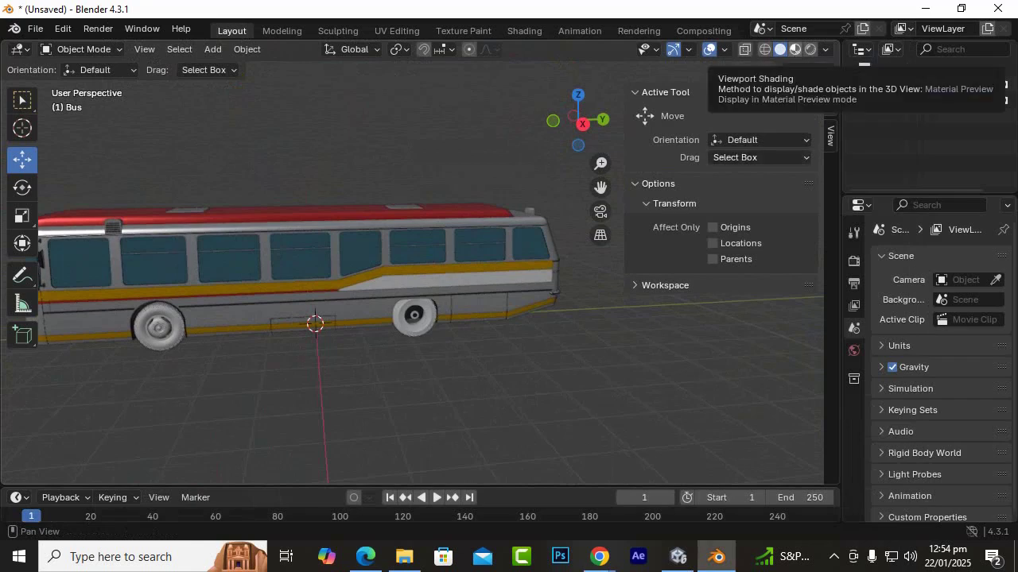
# Check the bus in Material Preview shading, then return the viewport to Solid shading.
pyautogui.click(795, 48)
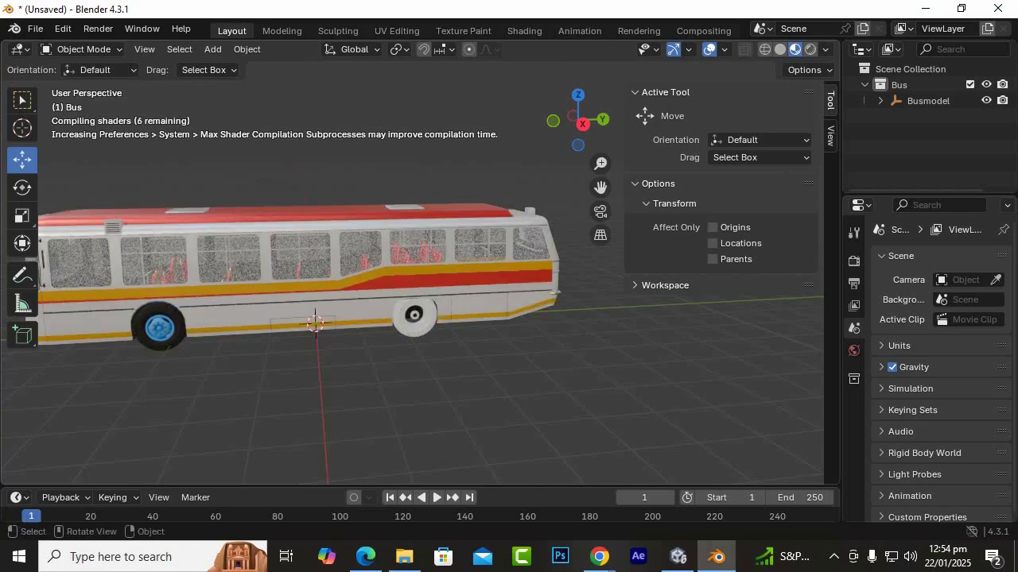
pyautogui.moveTo(349, 302); pyautogui.dragTo(557, 290, button='middle')
pyautogui.keyDown('alt'); pyautogui.moveTo(445, 318); pyautogui.dragTo(365, 315); pyautogui.keyUp('alt')
pyautogui.click(780, 49)
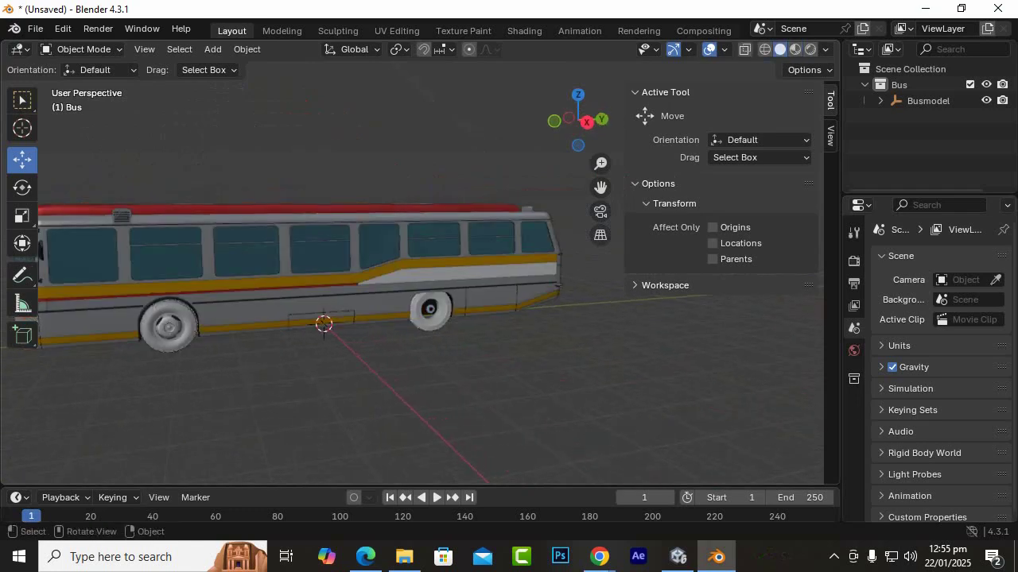
# Try to apply all transforms to the bus.
pyautogui.scroll(-2, 420, 270)
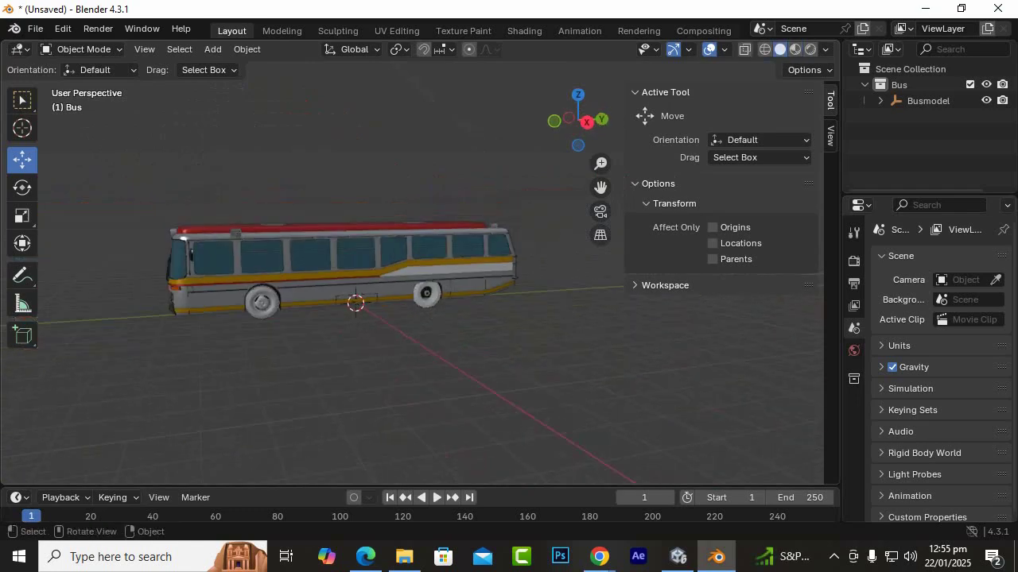
pyautogui.press('ctrl')
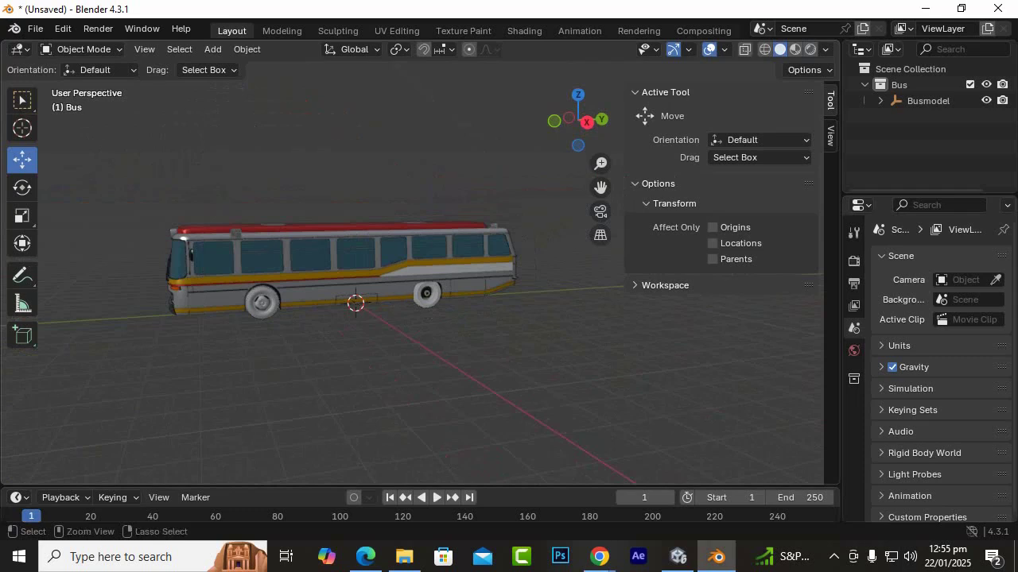
pyautogui.hotkey('ctrl', 'a')
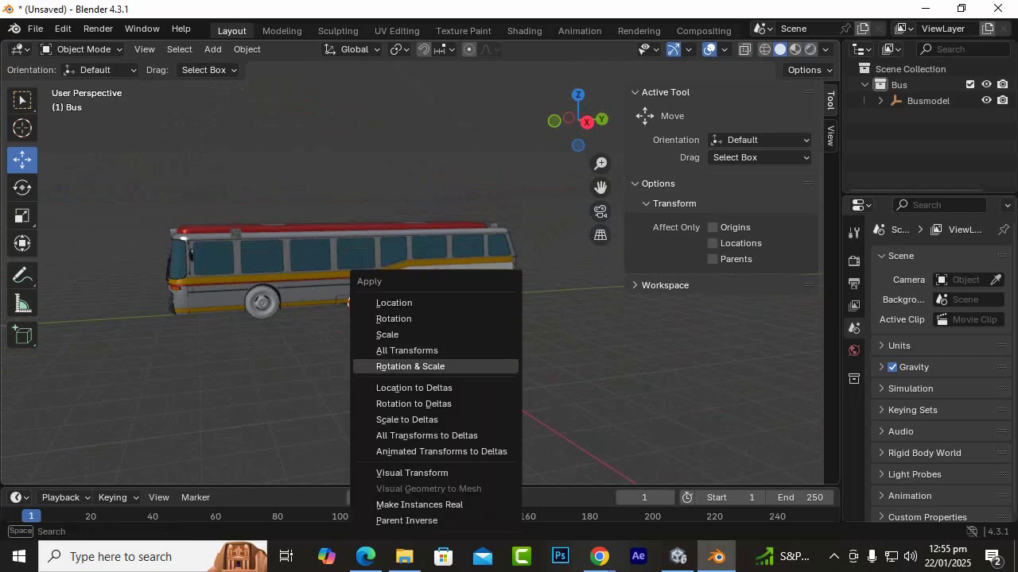
pyautogui.click(406, 350)
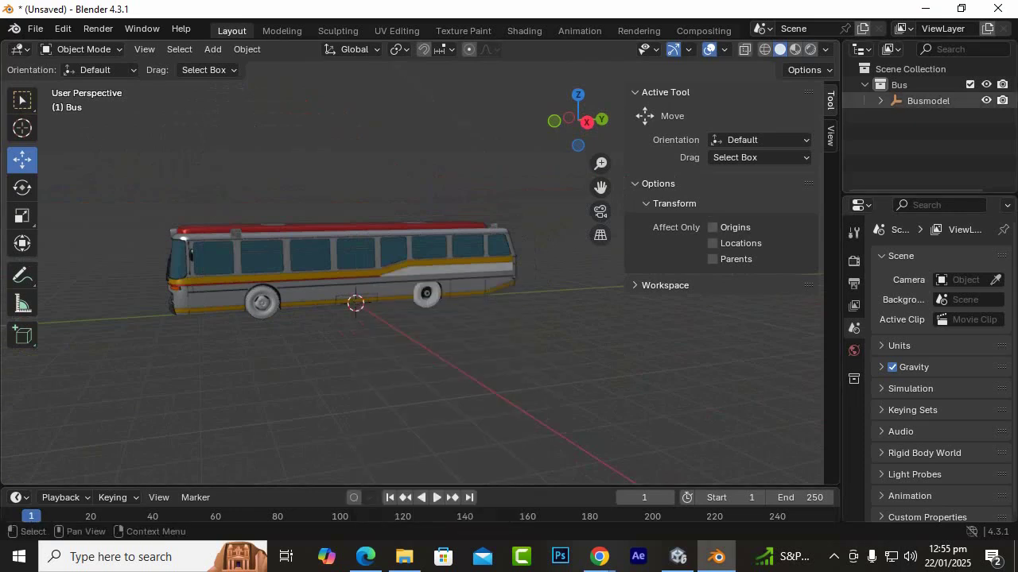
# Apply all transforms to Busmodel and every part of the bus.
pyautogui.click(927, 100)
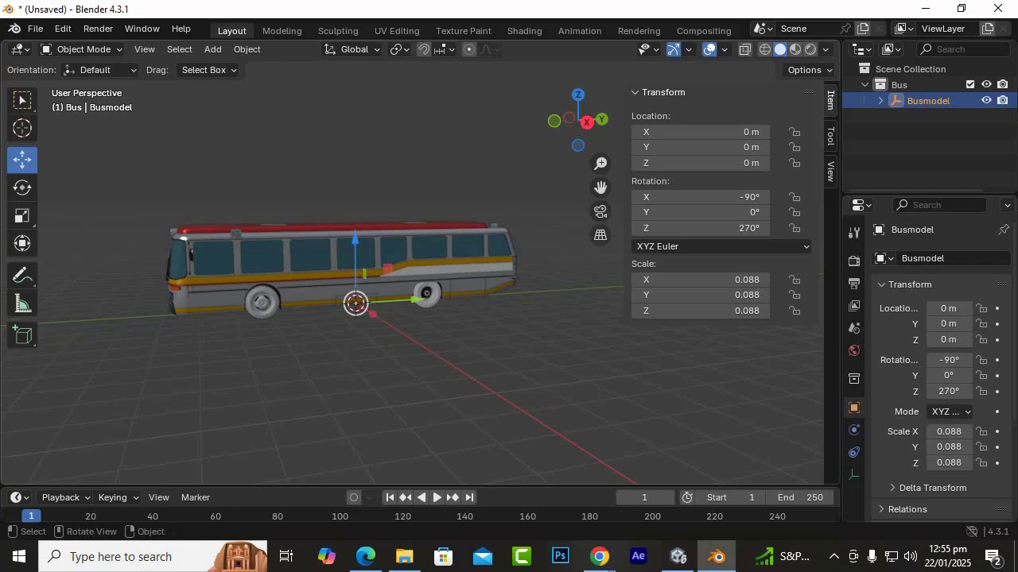
pyautogui.hotkey('alt', 'a')
pyautogui.press('a')
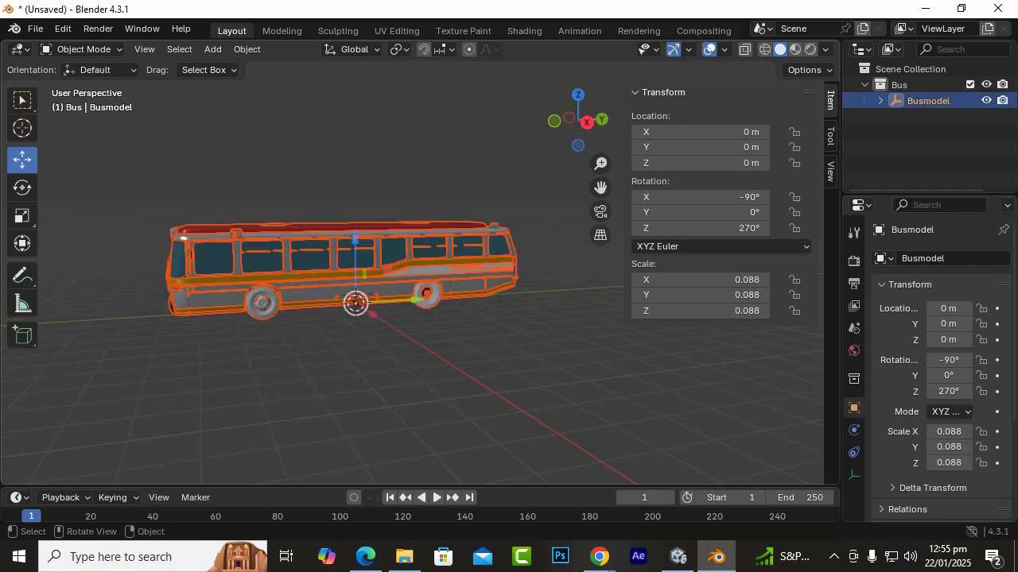
pyautogui.hotkey('ctrl', 'a')
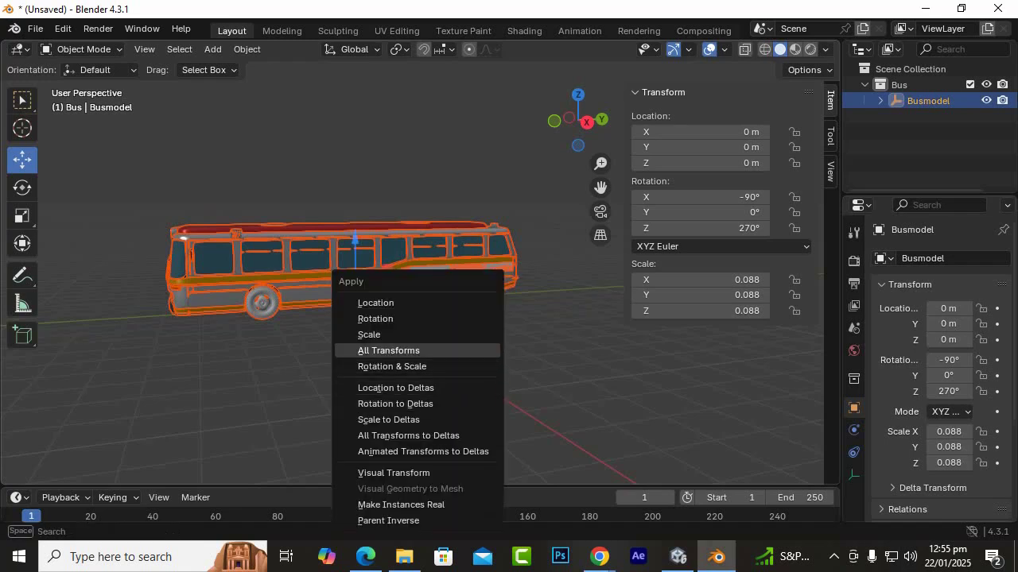
pyautogui.press('Return')
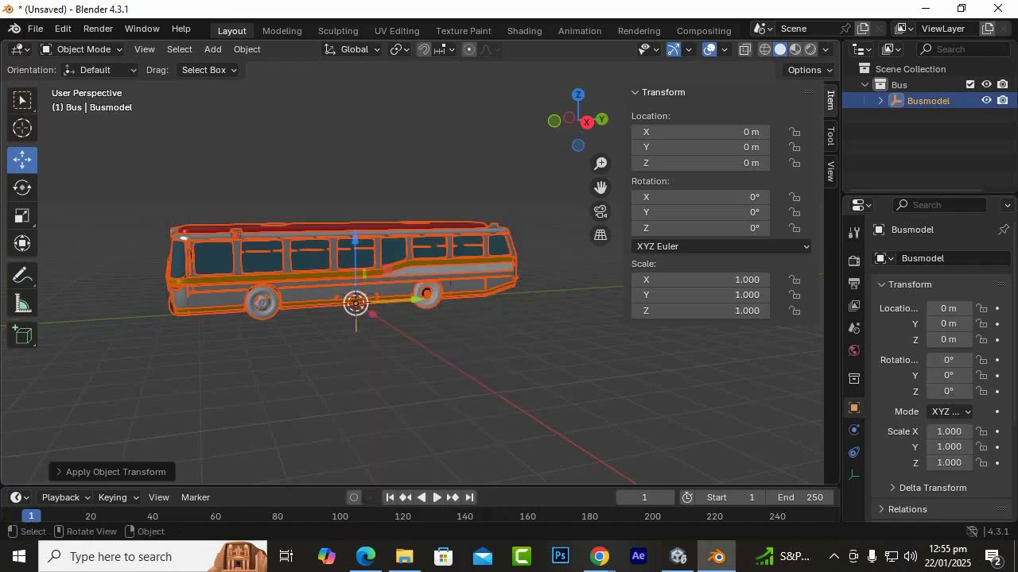
pyautogui.click(445, 358)
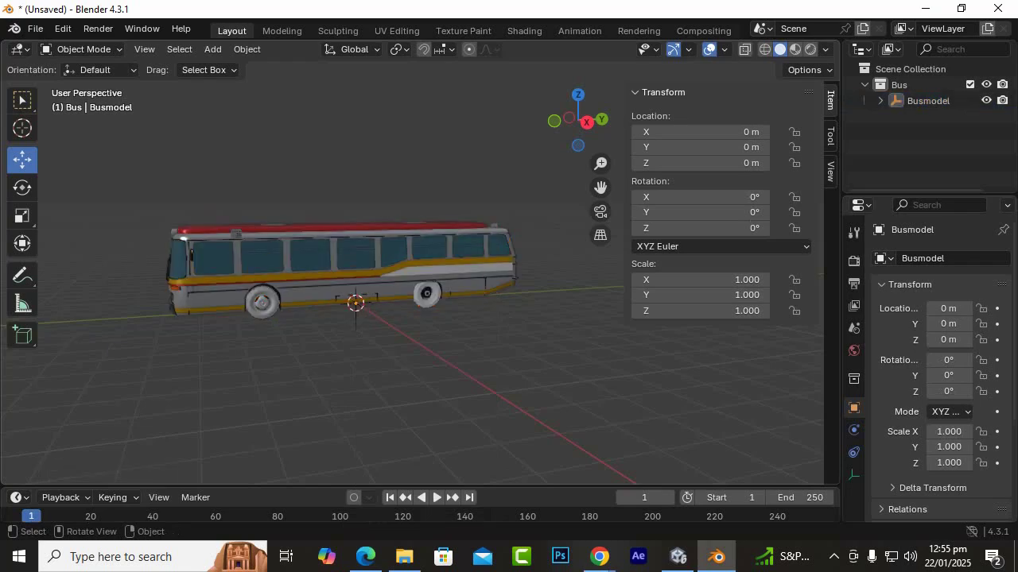
pyautogui.scroll(-6, 445, 358)
pyautogui.moveTo(446, 358); pyautogui.dragTo(474, 369, button='middle')
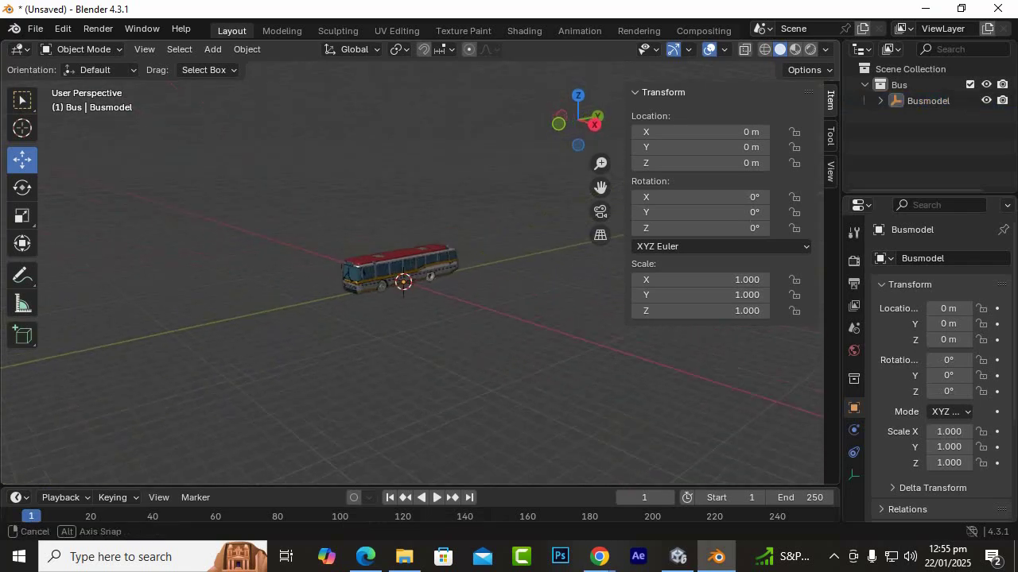
pyautogui.scroll(6, 473, 369)
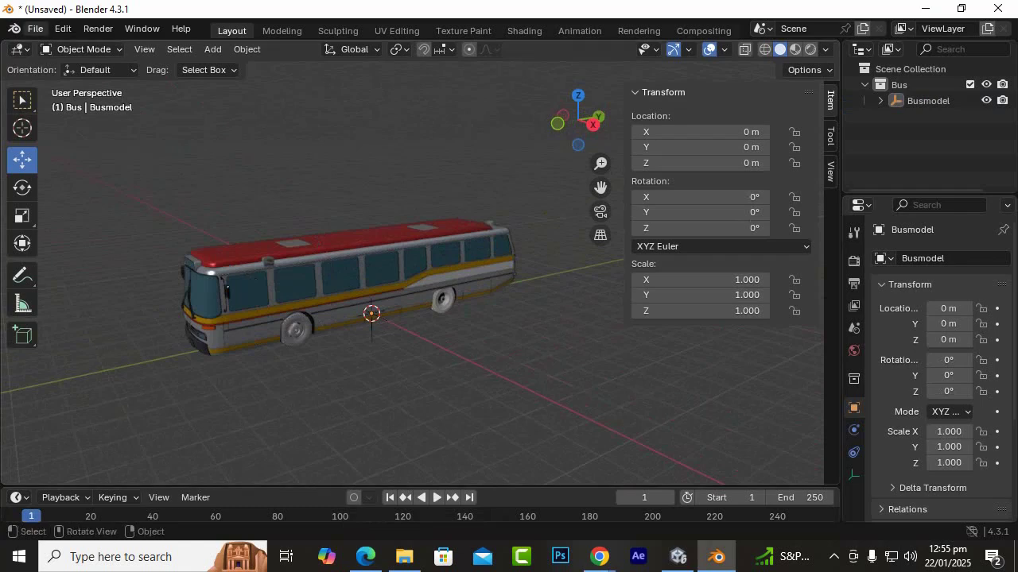
# Begin saving the project under a new name and create a folder named BusBlender in the home directory.
pyautogui.click(35, 28)
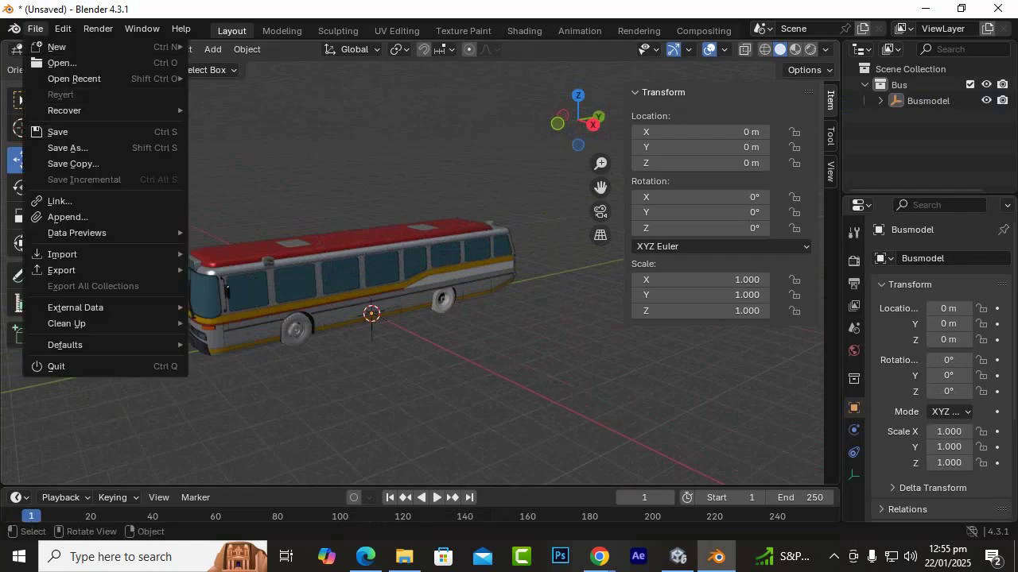
pyautogui.click(68, 148)
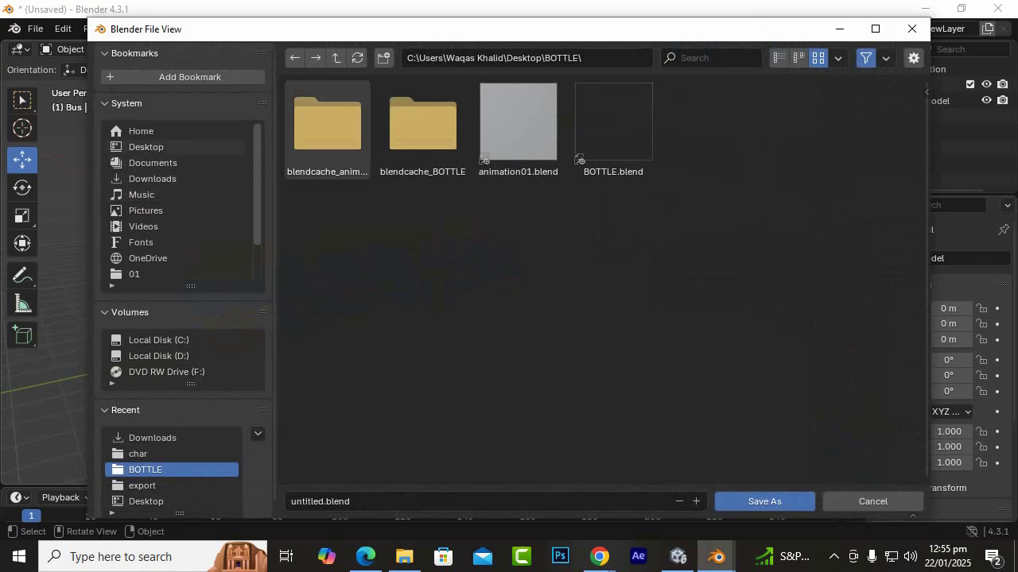
pyautogui.click(142, 132)
pyautogui.rightClick(598, 447)
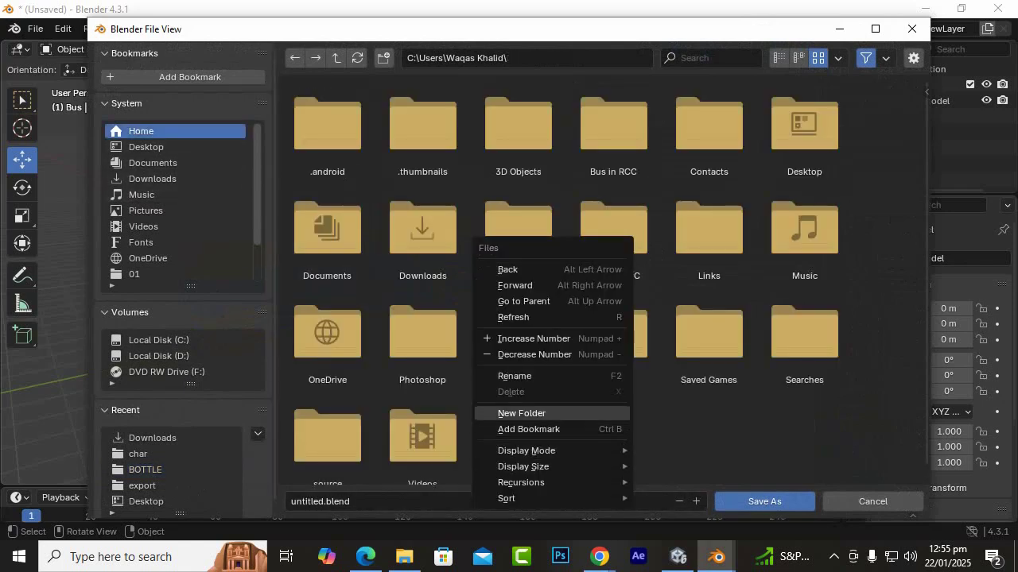
pyautogui.click(521, 413)
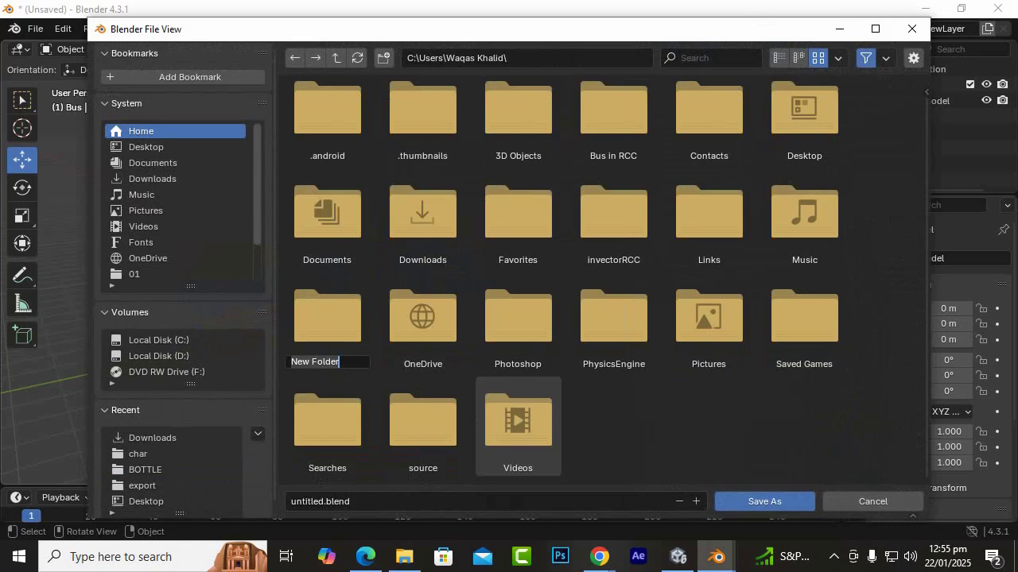
pyautogui.press('BackSpace')
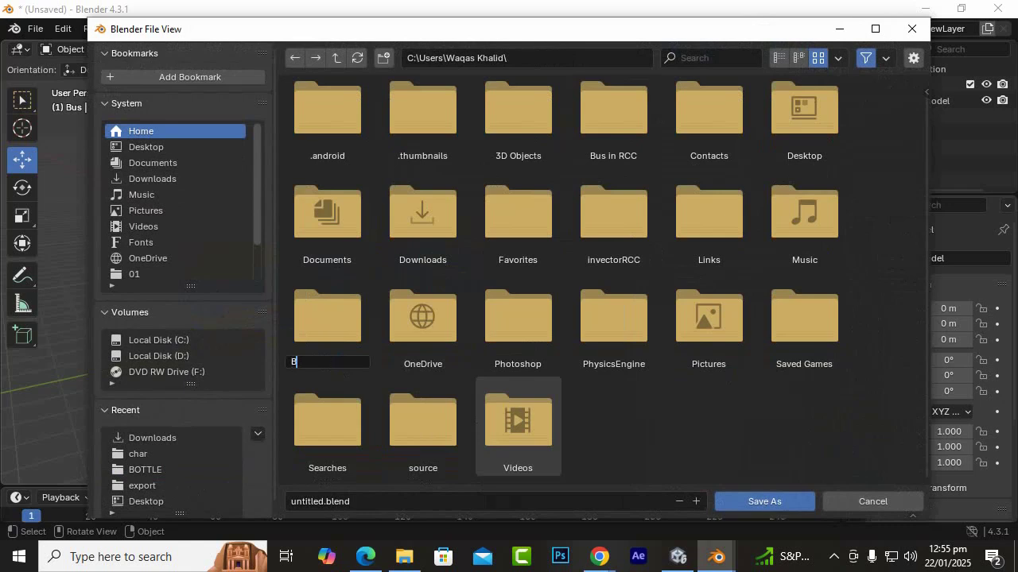
pyautogui.write('BusBlender')
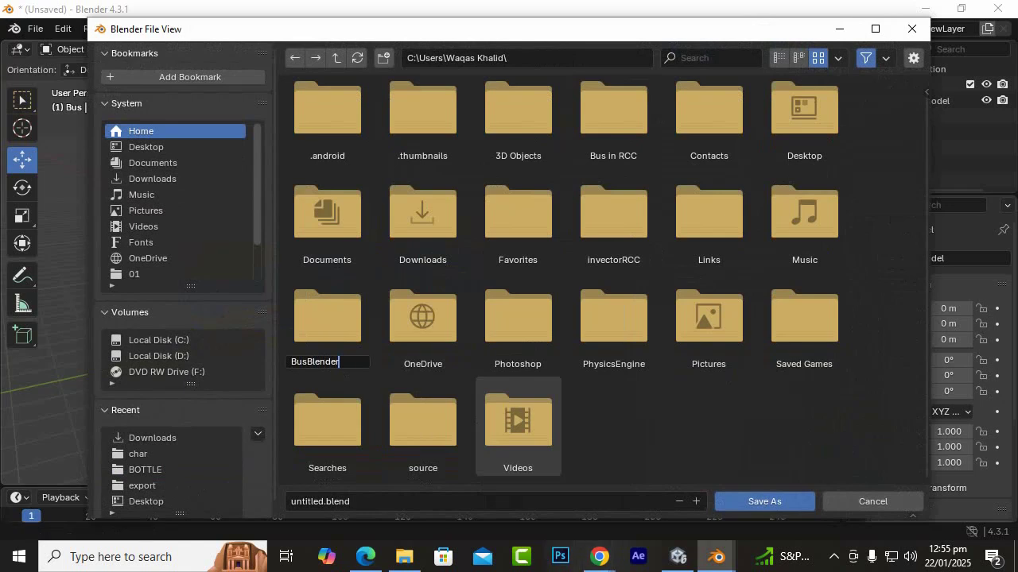
# Save the project as bus.blend inside the BusBlender folder.
pyautogui.doubleClick(327, 322)
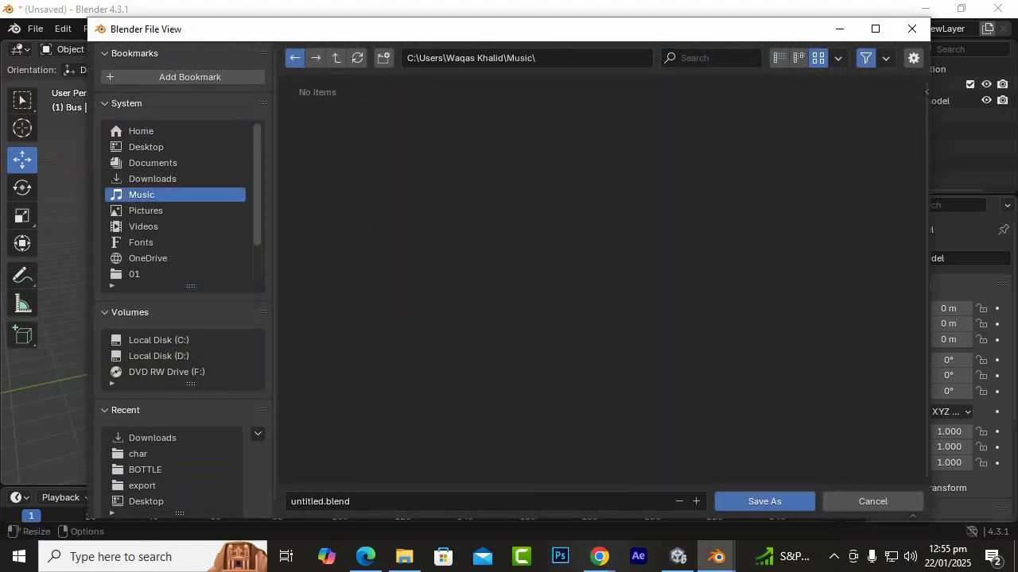
pyautogui.click(294, 57)
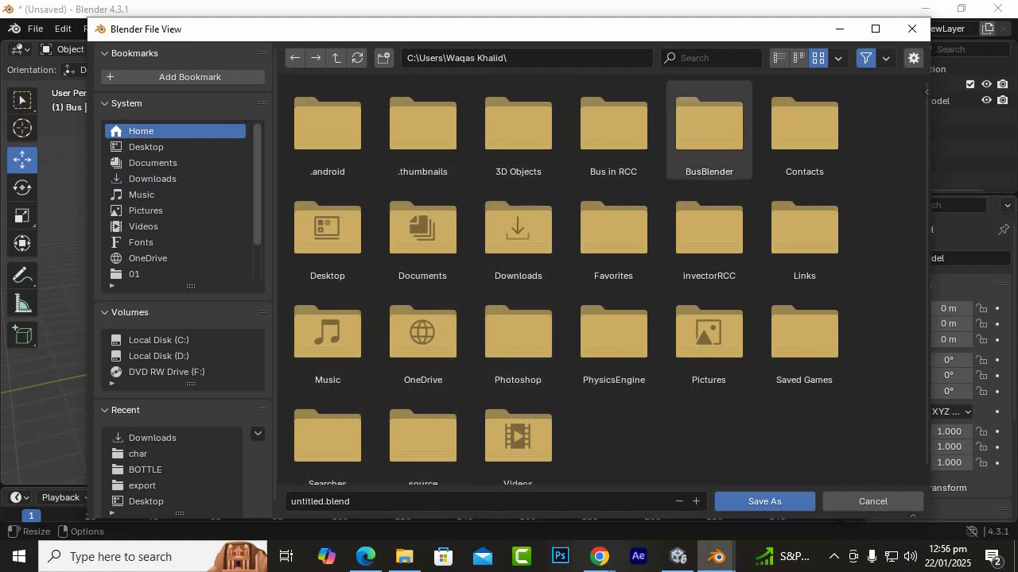
pyautogui.doubleClick(708, 127)
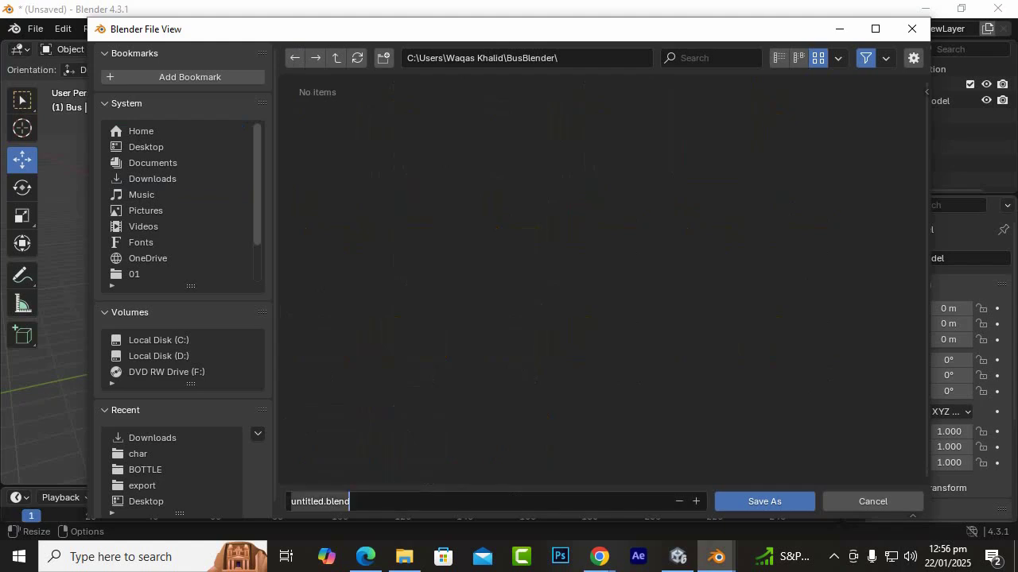
pyautogui.write('bus')
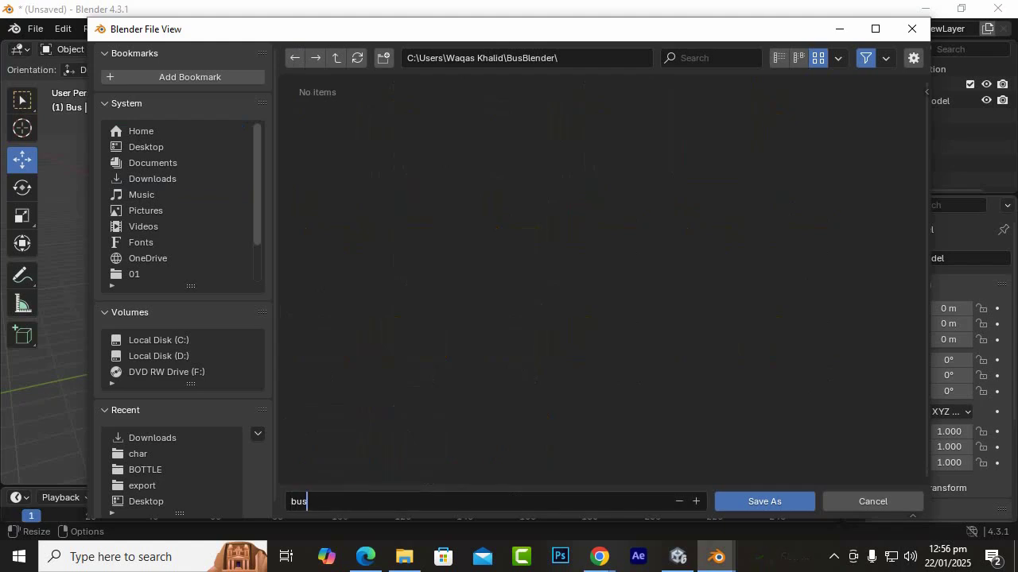
pyautogui.press('Return')
pyautogui.press('Return')
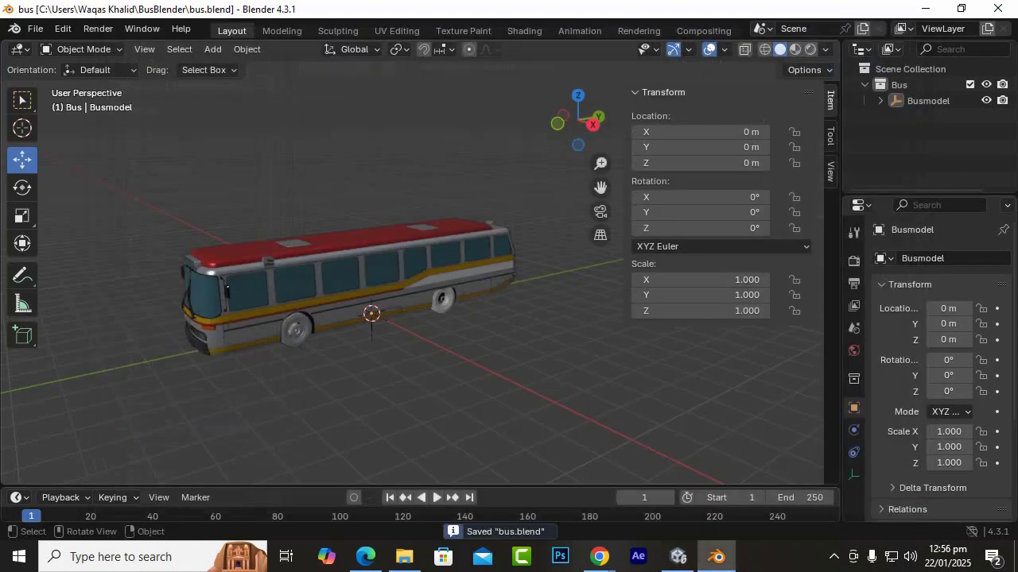
# Start an FBX export limited to visible objects in the active collection, including only the Mesh object type.
pyautogui.click(35, 29)
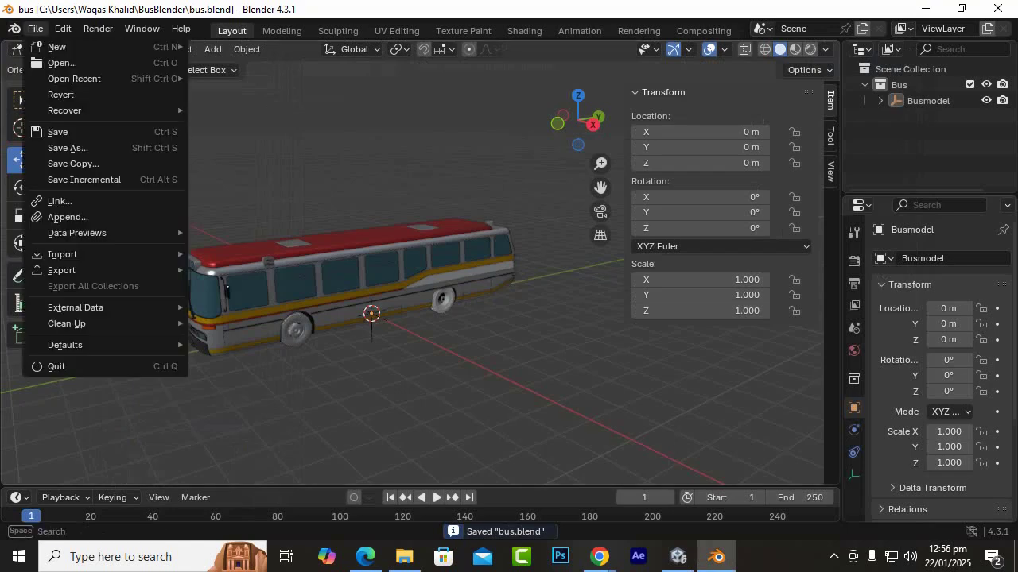
pyautogui.moveTo(64, 270)
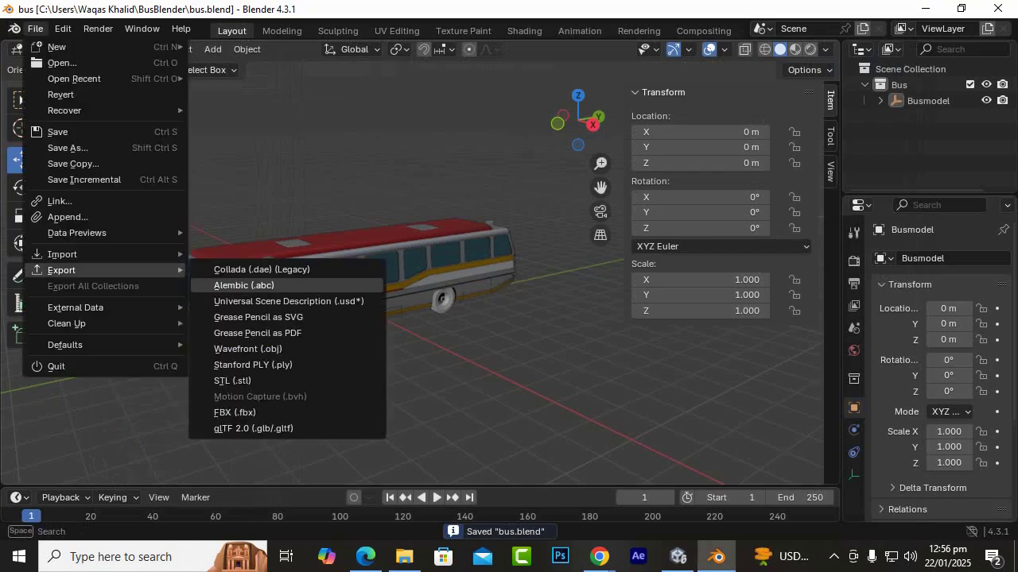
pyautogui.click(234, 413)
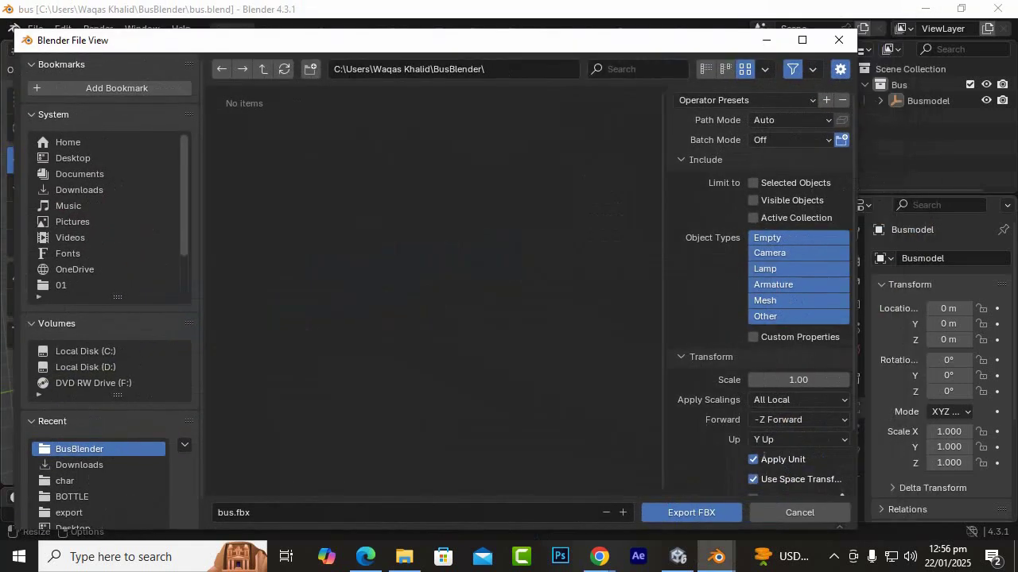
pyautogui.click(795, 300)
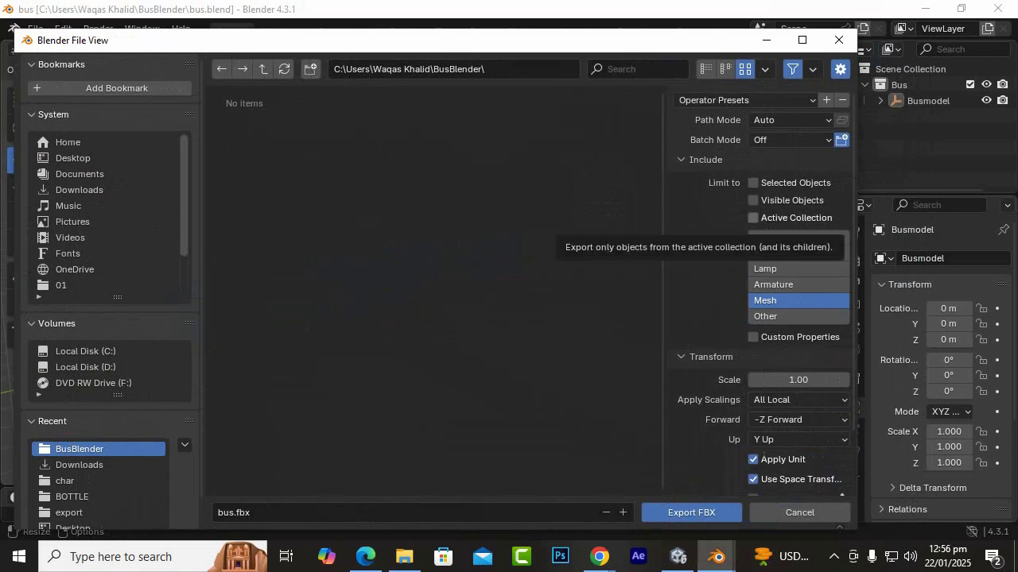
pyautogui.click(753, 218)
pyautogui.click(753, 201)
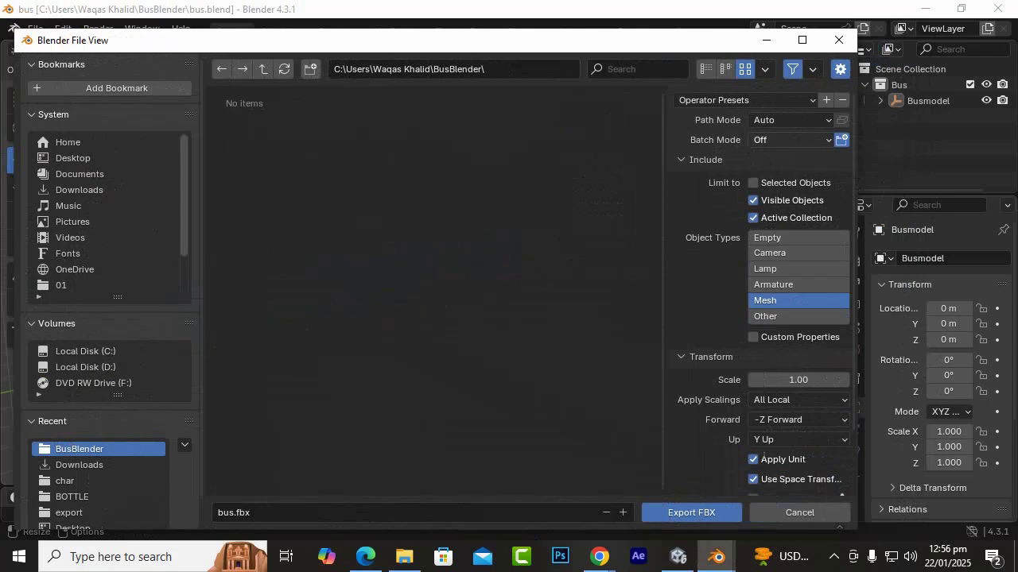
# Set the FBX export's path mode to Copy with textures embedded.
pyautogui.click(791, 140)
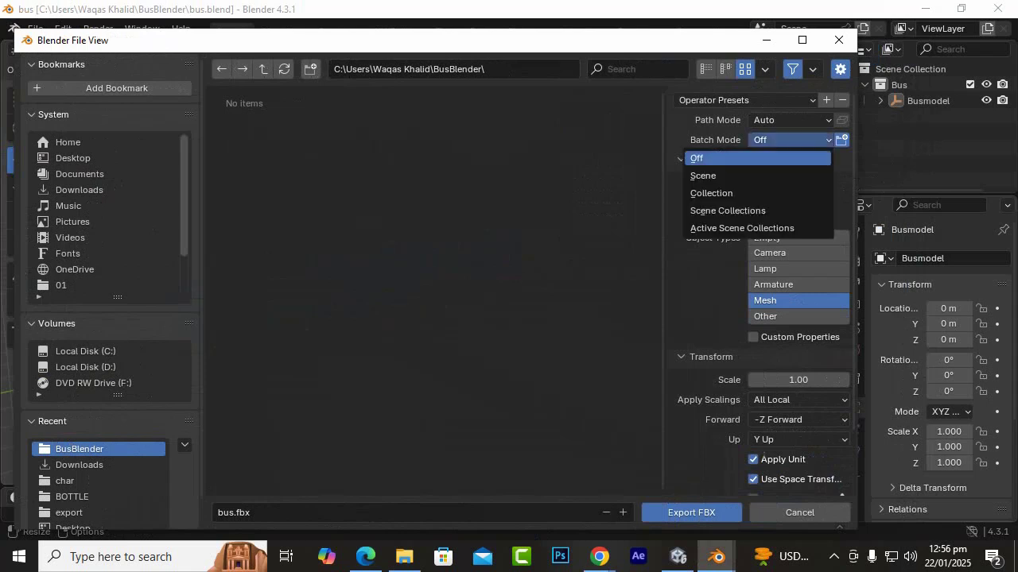
pyautogui.click(791, 140)
pyautogui.click(791, 120)
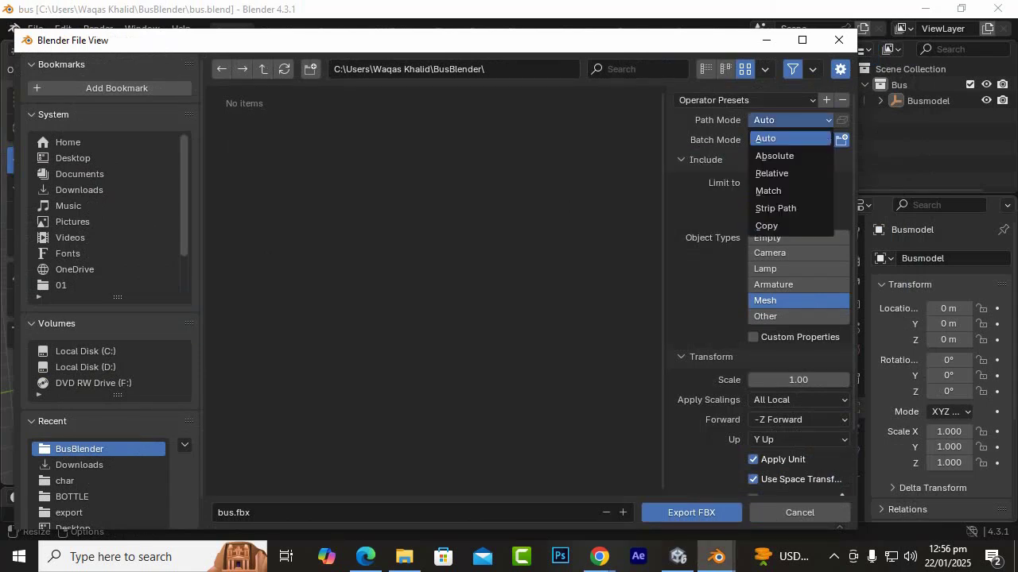
pyautogui.click(771, 225)
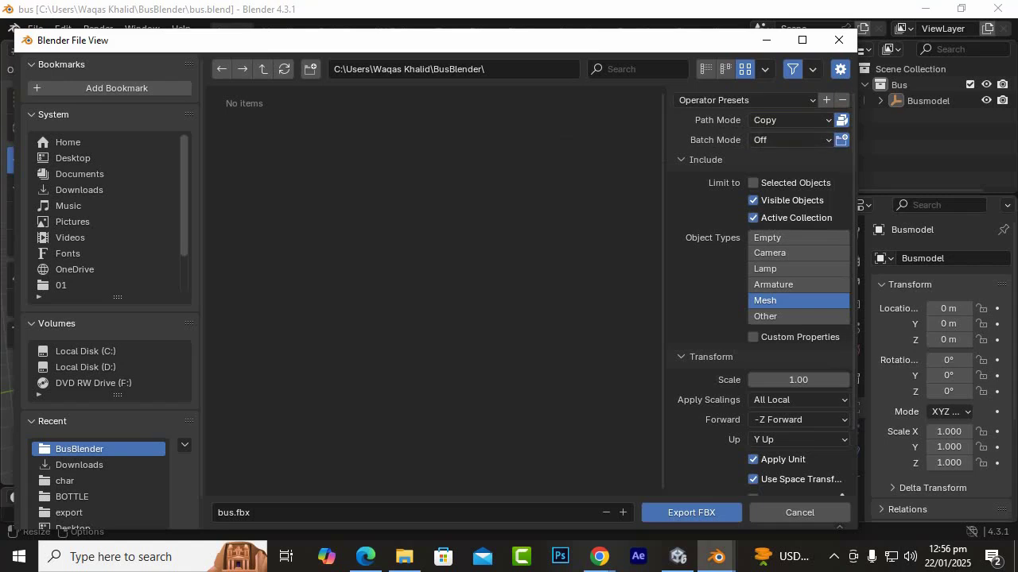
# Set Apply Scalings to FBX All, -Y Forward and Z Up, disable Use Space Transform, and export the bus as bus.fbx.
pyautogui.scroll(-2, 763, 286)
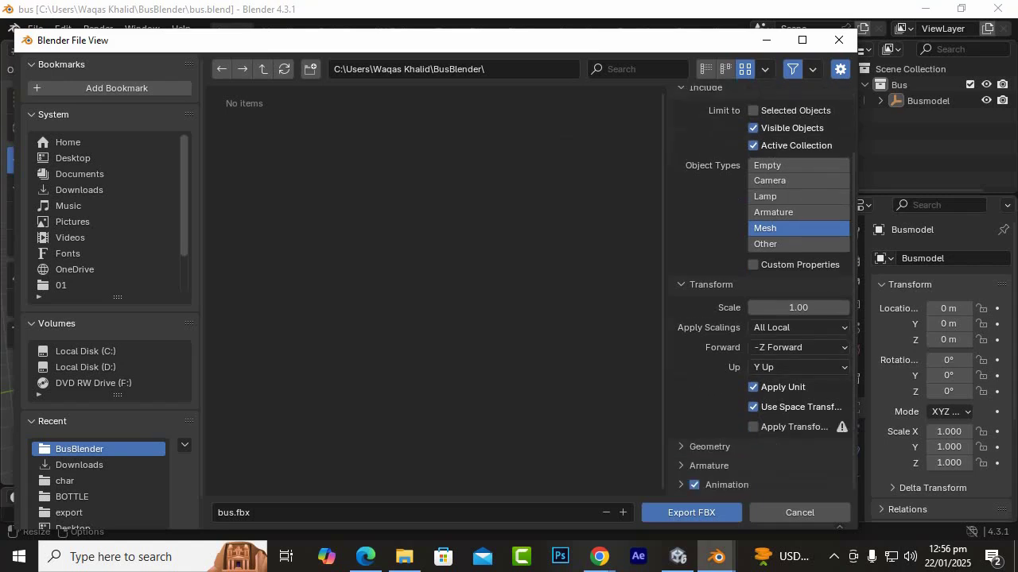
pyautogui.click(797, 328)
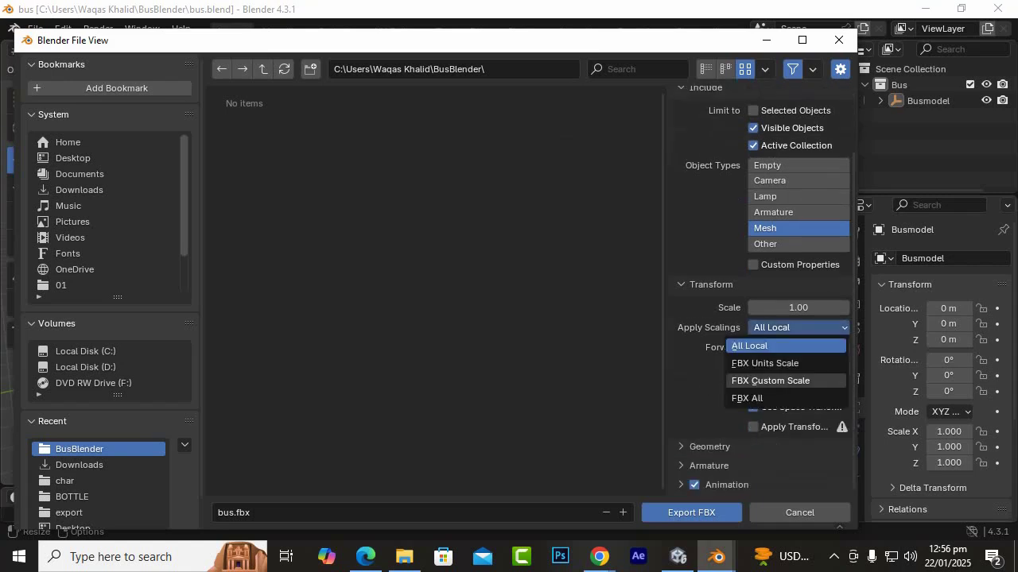
pyautogui.click(763, 397)
pyautogui.click(798, 347)
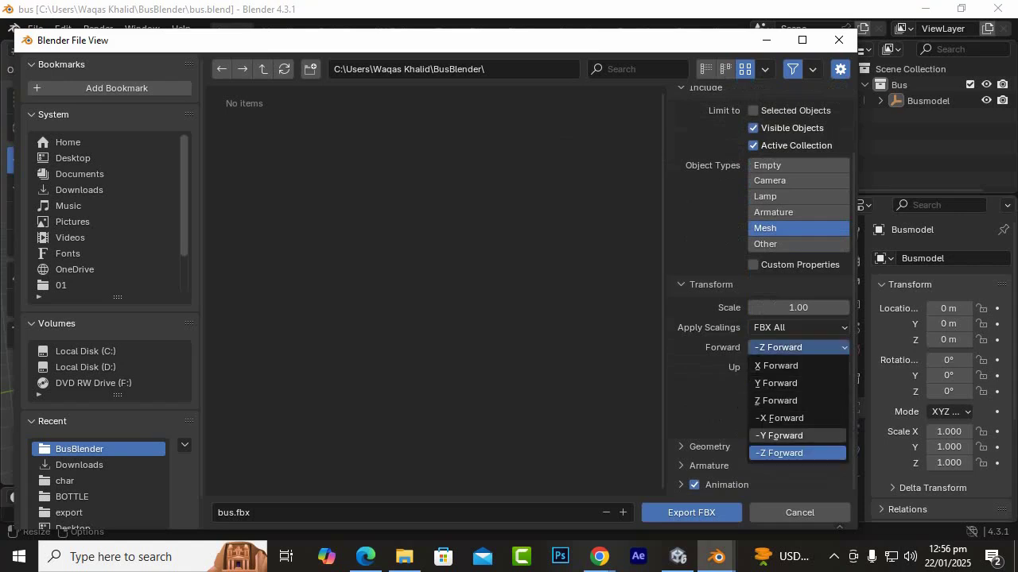
pyautogui.click(779, 436)
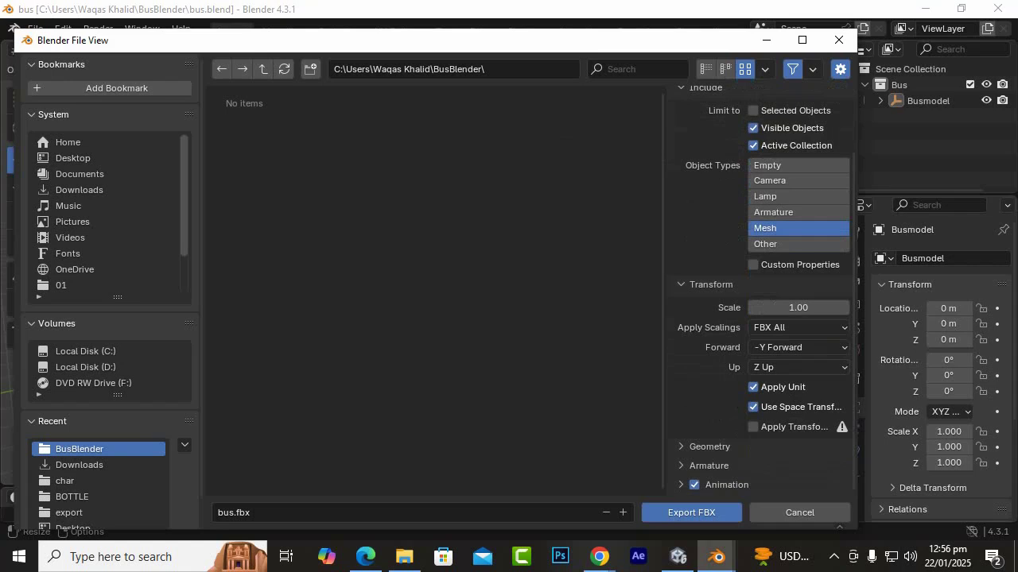
pyautogui.click(753, 407)
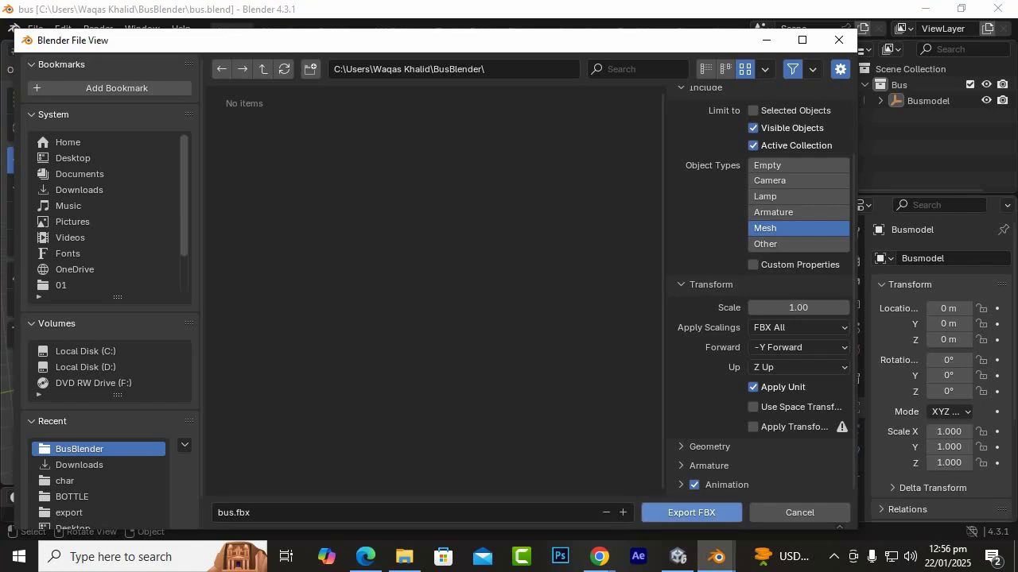
pyautogui.click(690, 512)
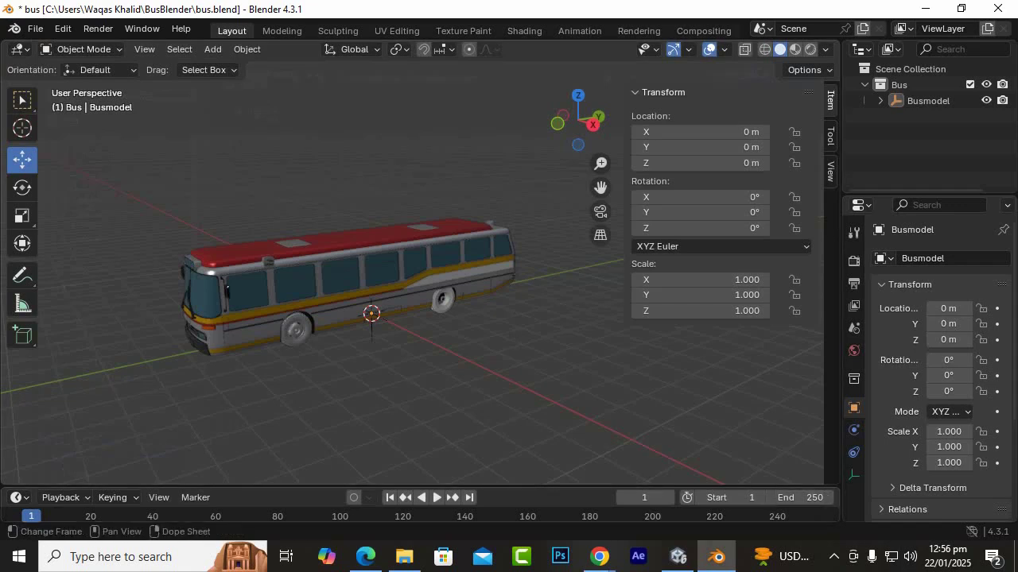
# Import the exported bus FBX file from the BusBlender folder into the Assets/Bus folder of the Unity project.
pyautogui.click(833, 556)
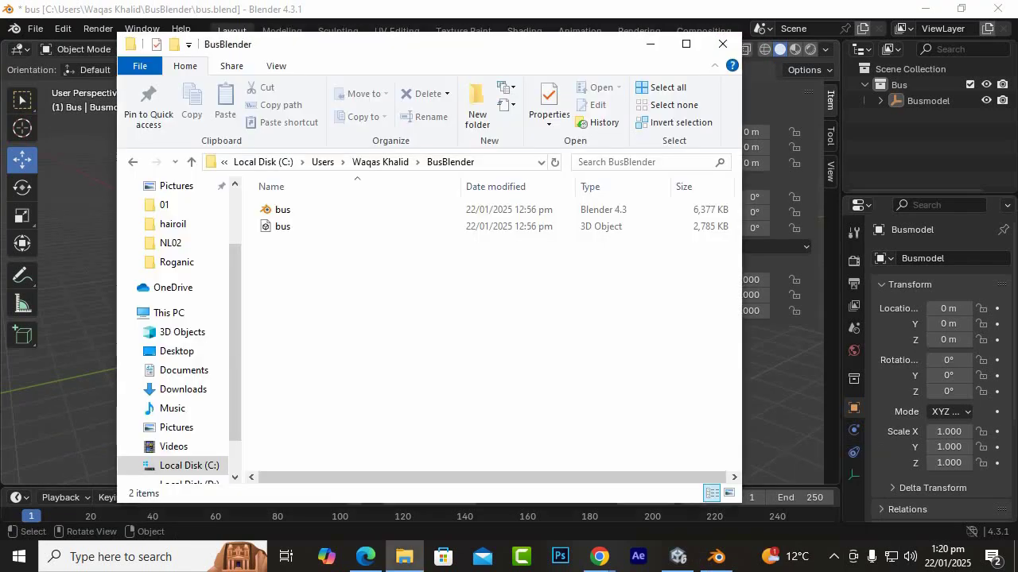
pyautogui.moveTo(278, 226); pyautogui.dragTo(334, 430)
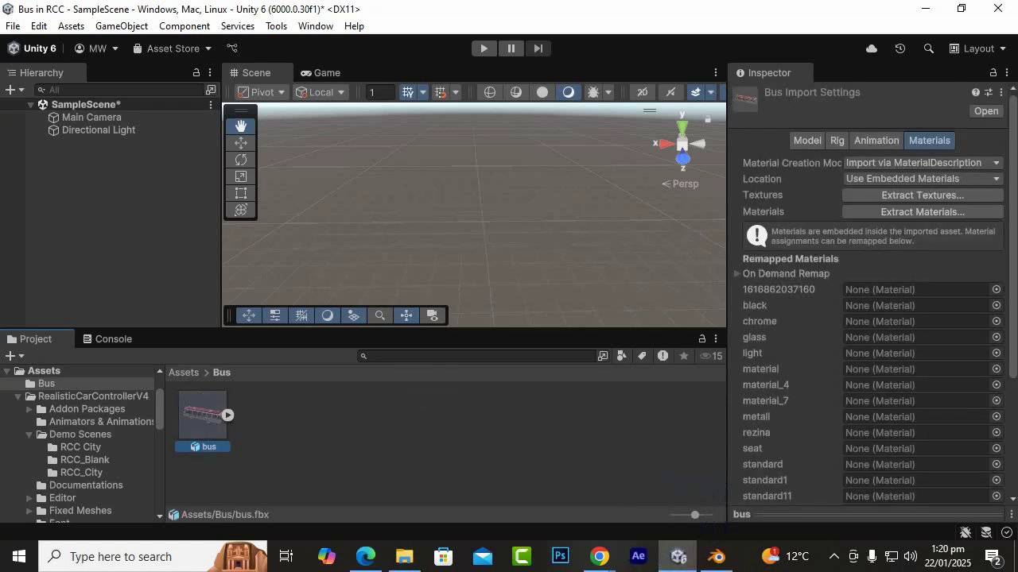
# Enable Bake Axis Conversion and Generate Lightmap UVs in the bus model's import settings and apply them.
pyautogui.click(807, 141)
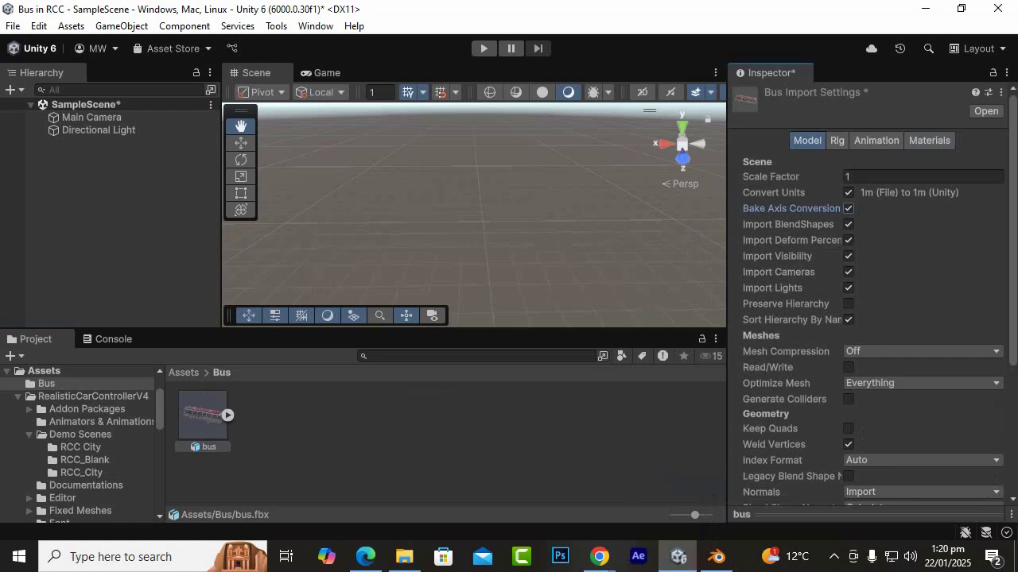
pyautogui.scroll(-5, 795, 294)
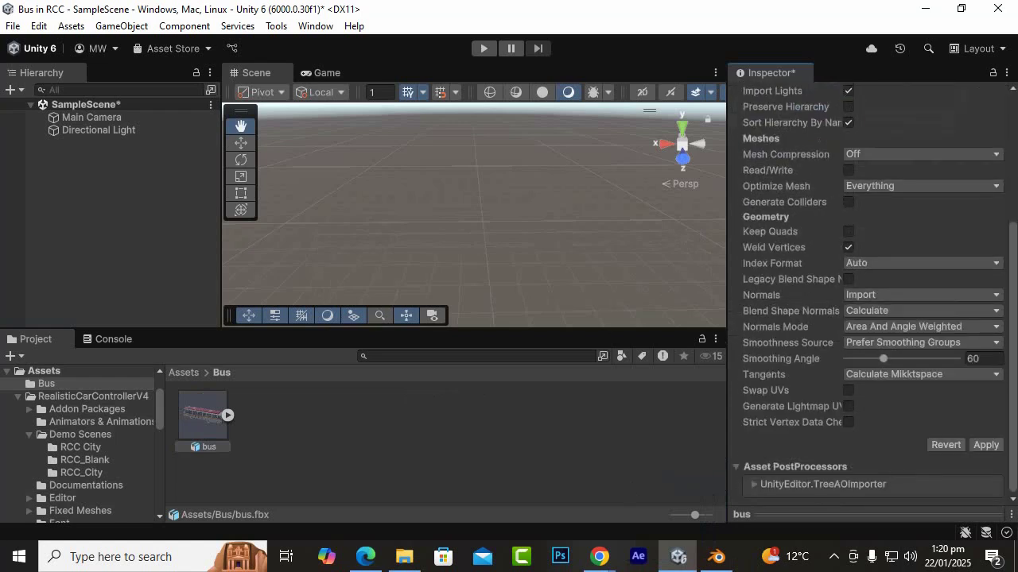
pyautogui.click(848, 406)
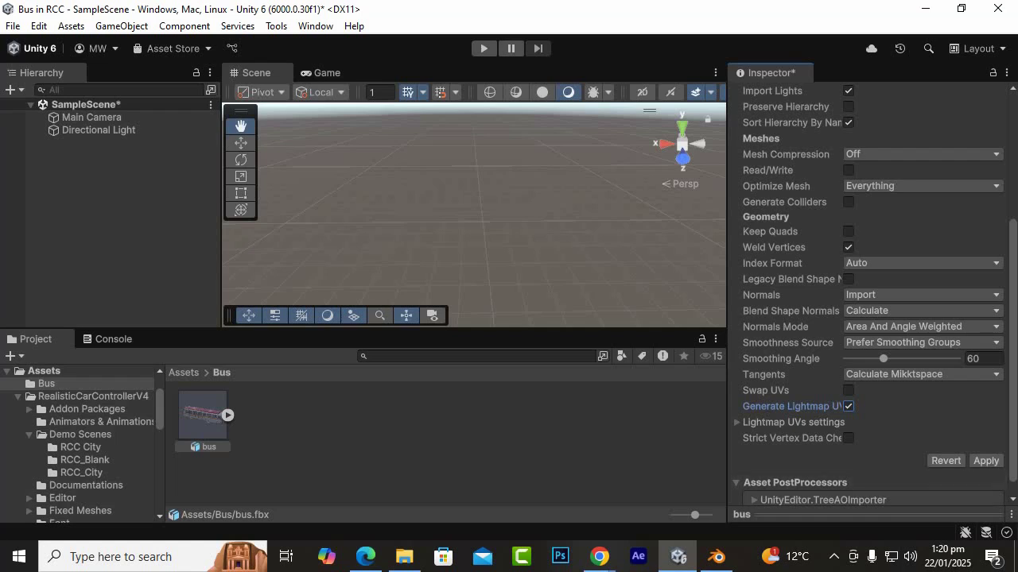
pyautogui.click(985, 460)
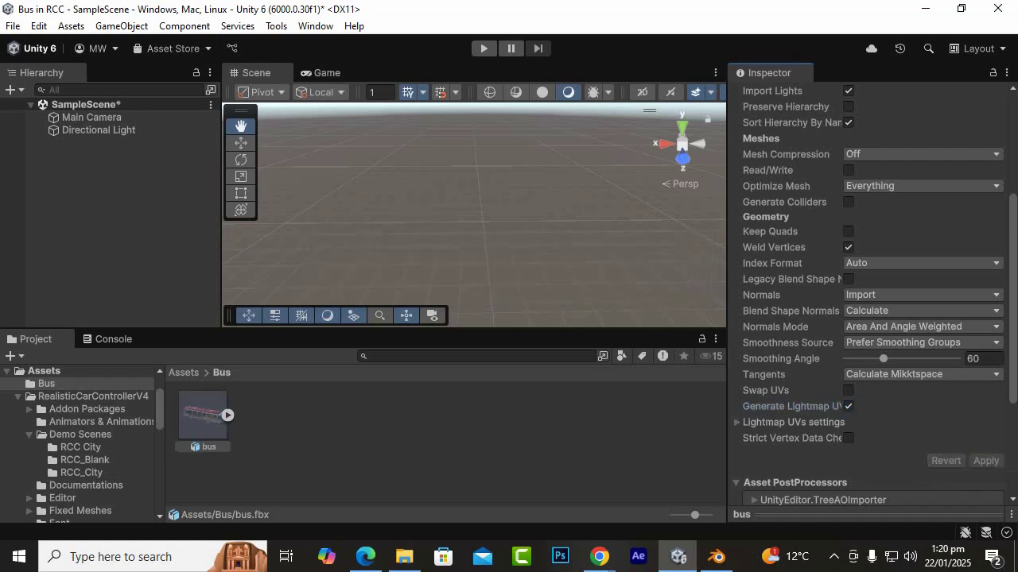
# Add the imported bus model to SampleScene, frame it in the Scene view and activate the Move tool.
pyautogui.click(405, 450)
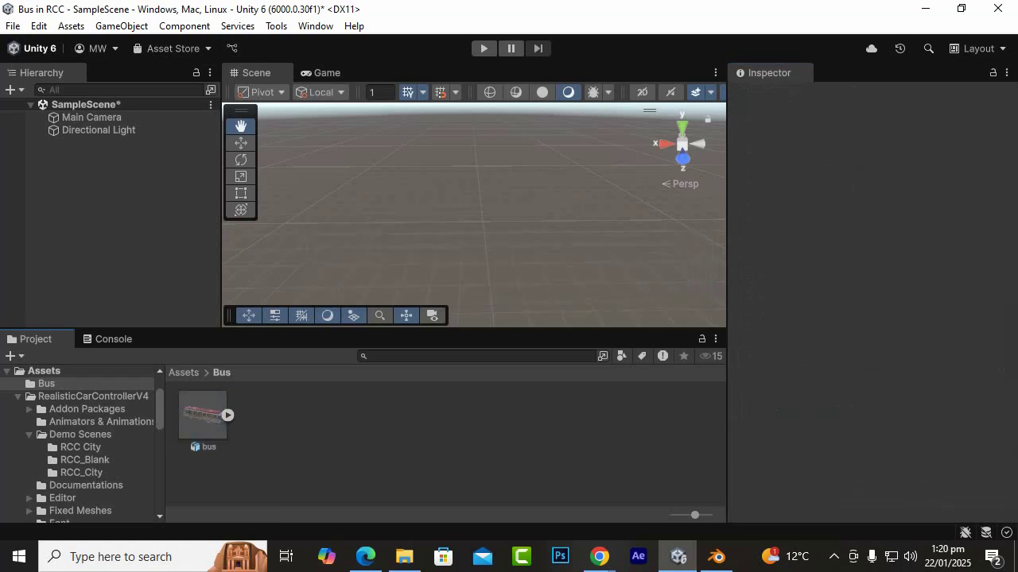
pyautogui.moveTo(202, 417); pyautogui.dragTo(103, 191)
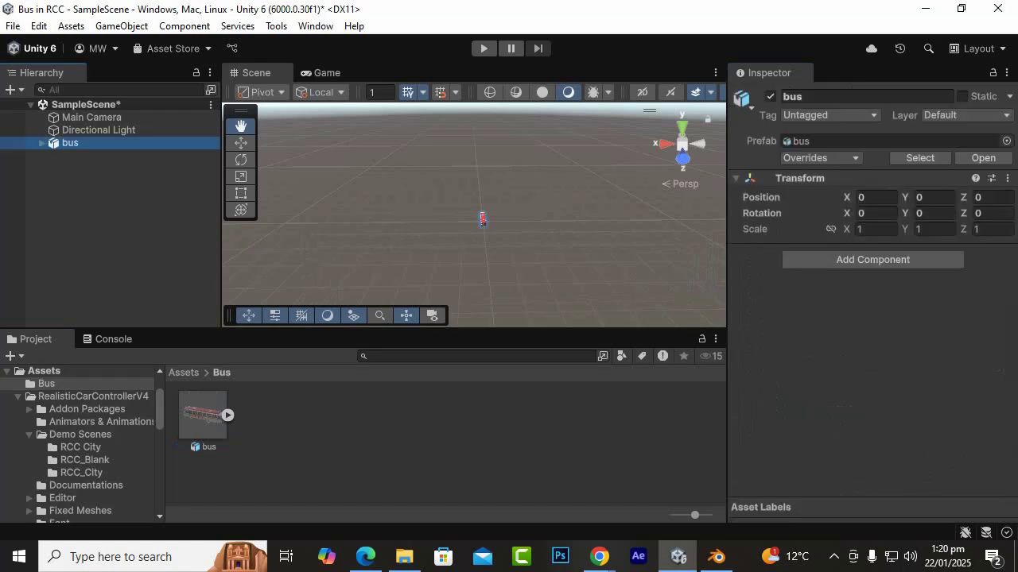
pyautogui.press('f')
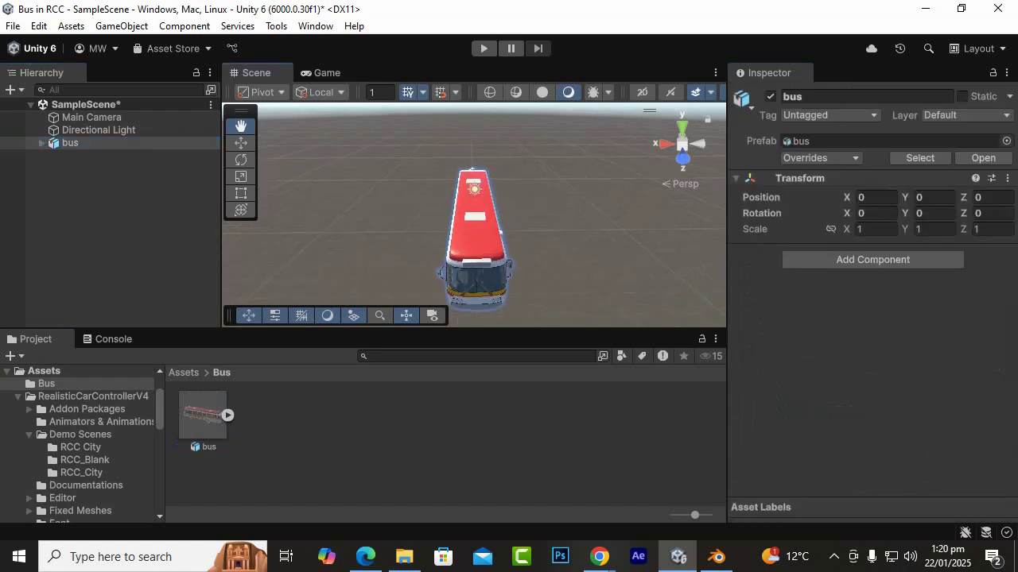
pyautogui.keyDown('alt'); pyautogui.moveTo(517, 199); pyautogui.dragTo(614, 209); pyautogui.keyUp('alt')
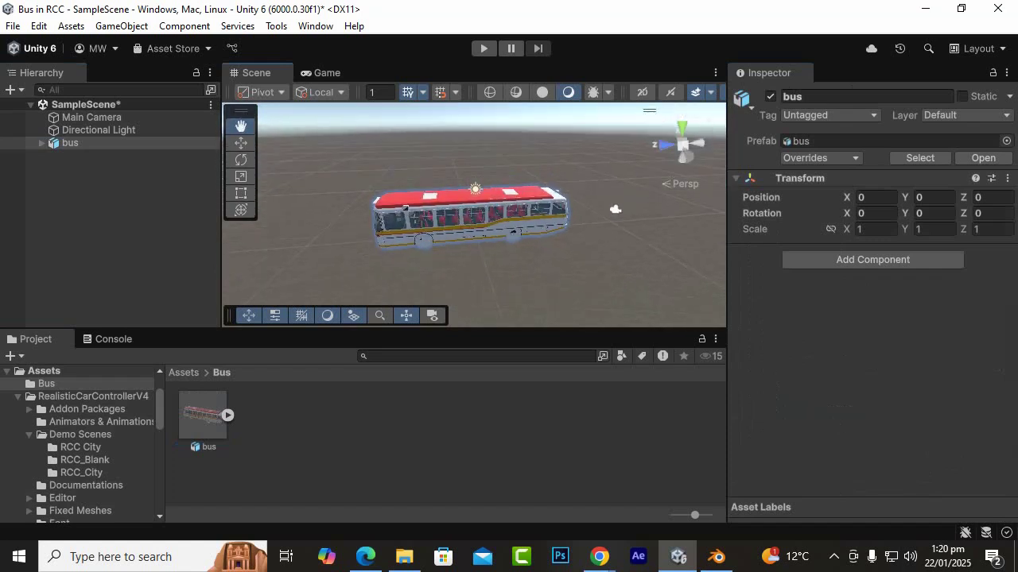
pyautogui.press('w')
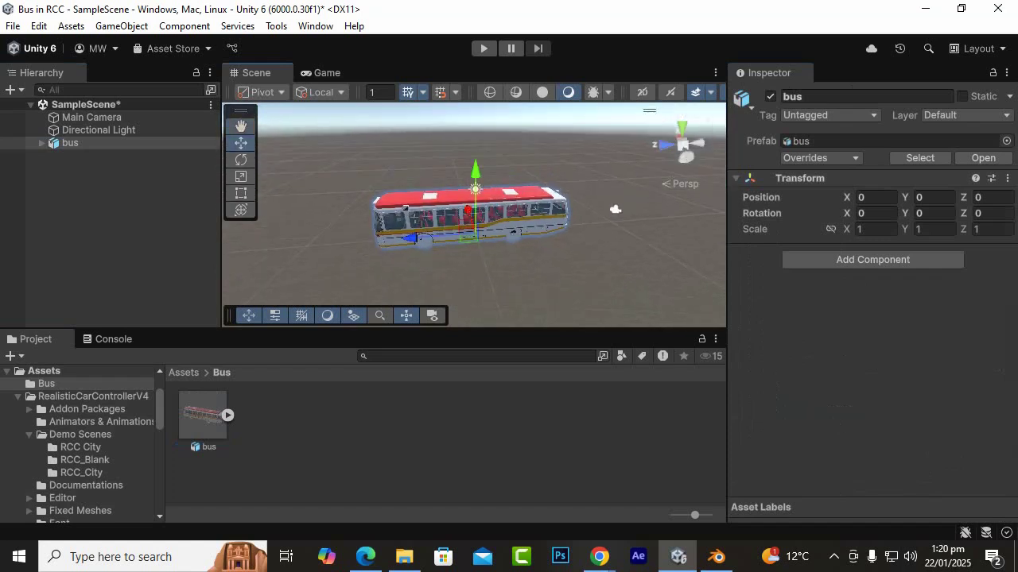
pyautogui.keyDown('alt'); pyautogui.moveTo(615, 209); pyautogui.dragTo(691, 206, button='right'); pyautogui.keyUp('alt')
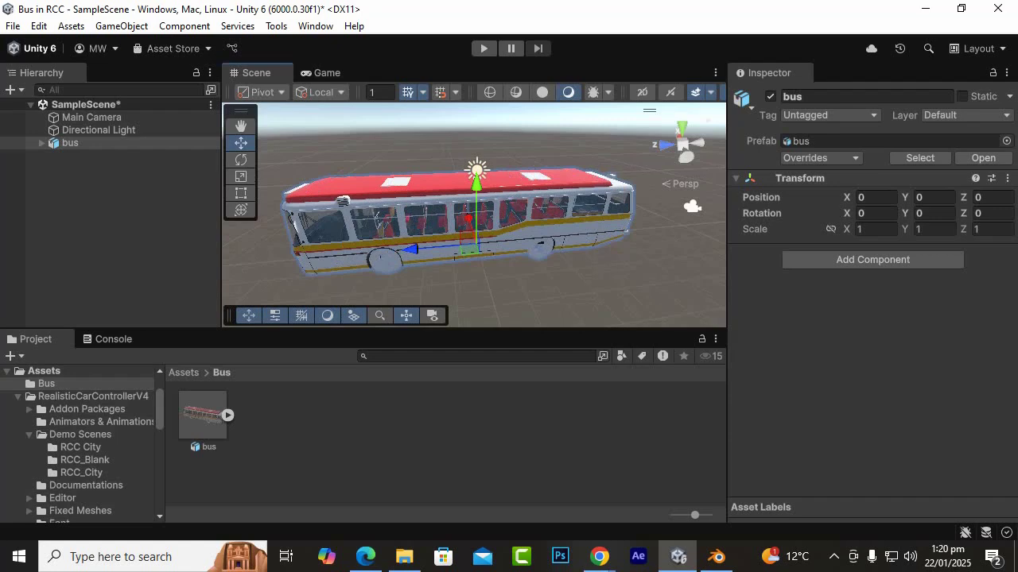
# Examine the pivot positions of the bus body and its front and rear wheels in the scene.
pyautogui.click(445, 186)
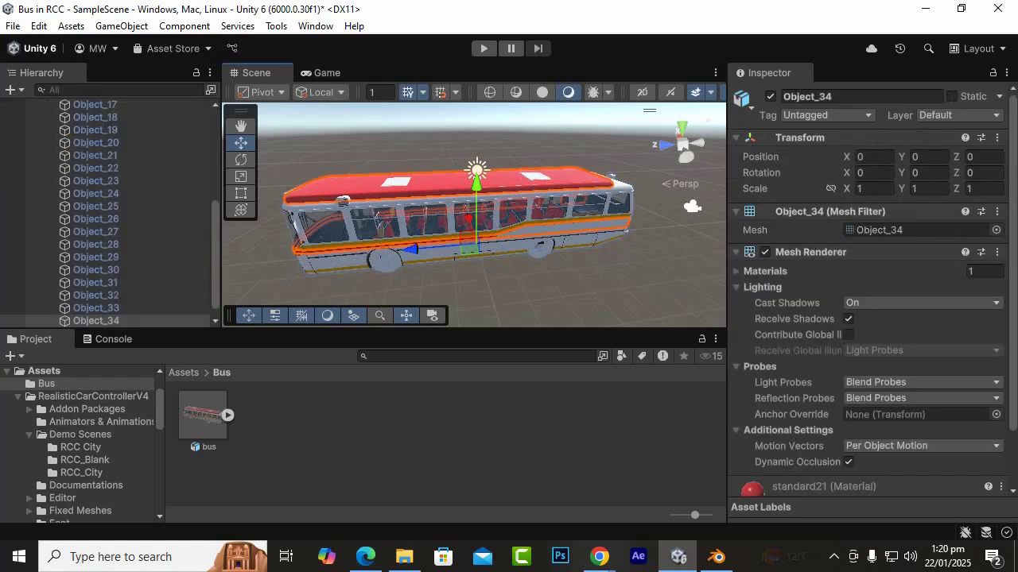
pyautogui.keyDown('alt'); pyautogui.moveTo(445, 186); pyautogui.dragTo(403, 161); pyautogui.keyUp('alt')
pyautogui.click(407, 184)
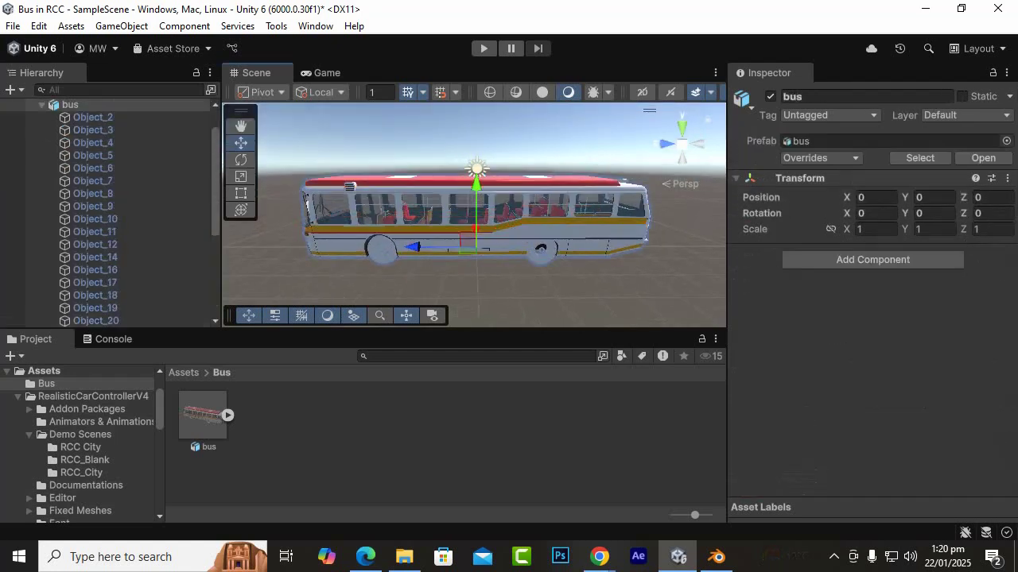
pyautogui.click(540, 249)
pyautogui.moveTo(541, 249)
pyautogui.keyDown('alt'); pyautogui.mouseDown()
pyautogui.moveTo(545, 234)
pyautogui.moveTo(543, 244)
pyautogui.mouseUp(); pyautogui.keyUp('alt')
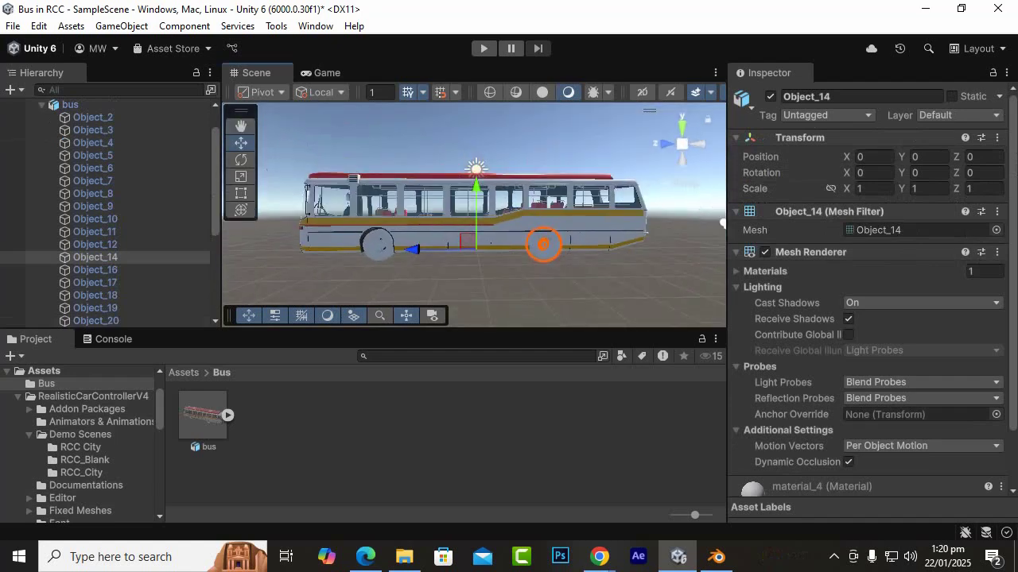
pyautogui.click(543, 244)
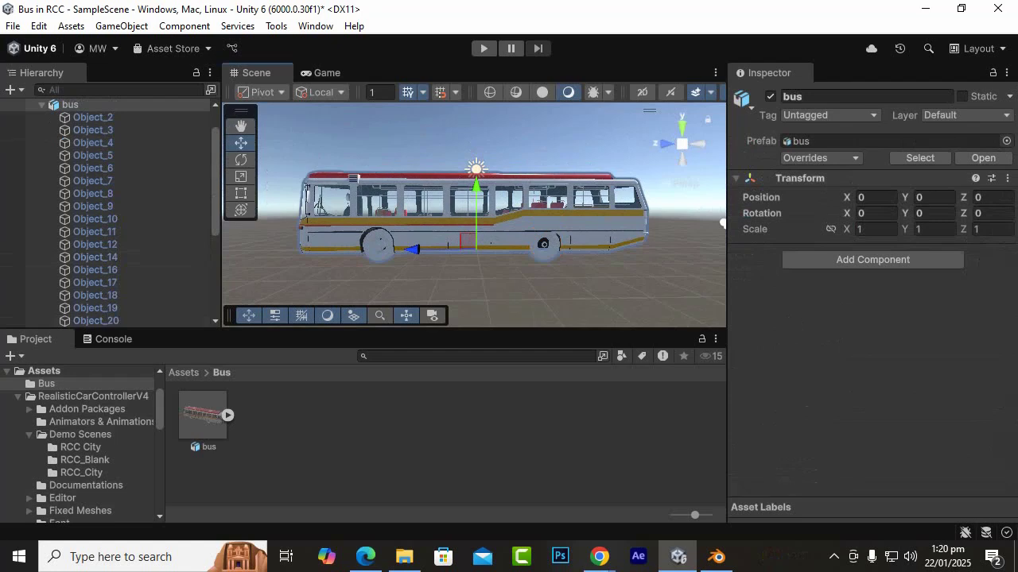
pyautogui.click(382, 247)
pyautogui.keyDown('alt'); pyautogui.moveTo(381, 247); pyautogui.dragTo(434, 266); pyautogui.keyUp('alt')
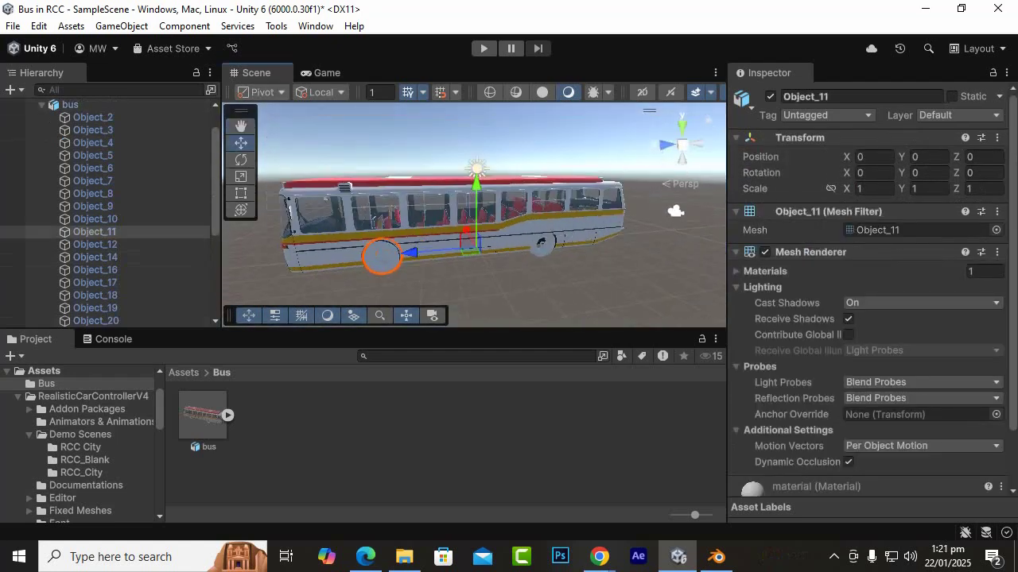
# Set the tool handle position to Center, check it on the front wheel, and clear the selection.
pyautogui.click(262, 92)
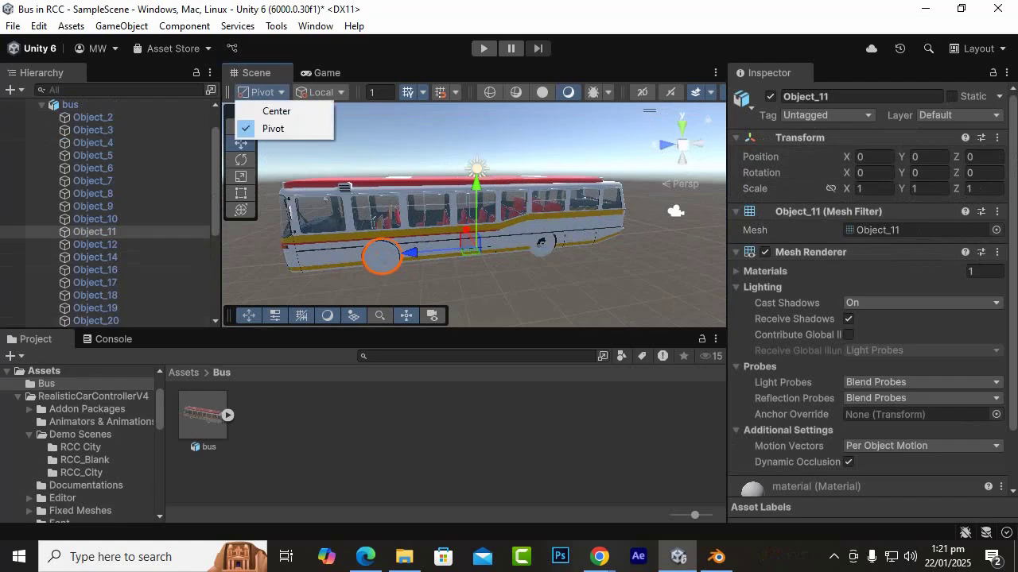
pyautogui.click(270, 109)
pyautogui.keyDown('alt'); pyautogui.moveTo(433, 238); pyautogui.dragTo(417, 208); pyautogui.keyUp('alt')
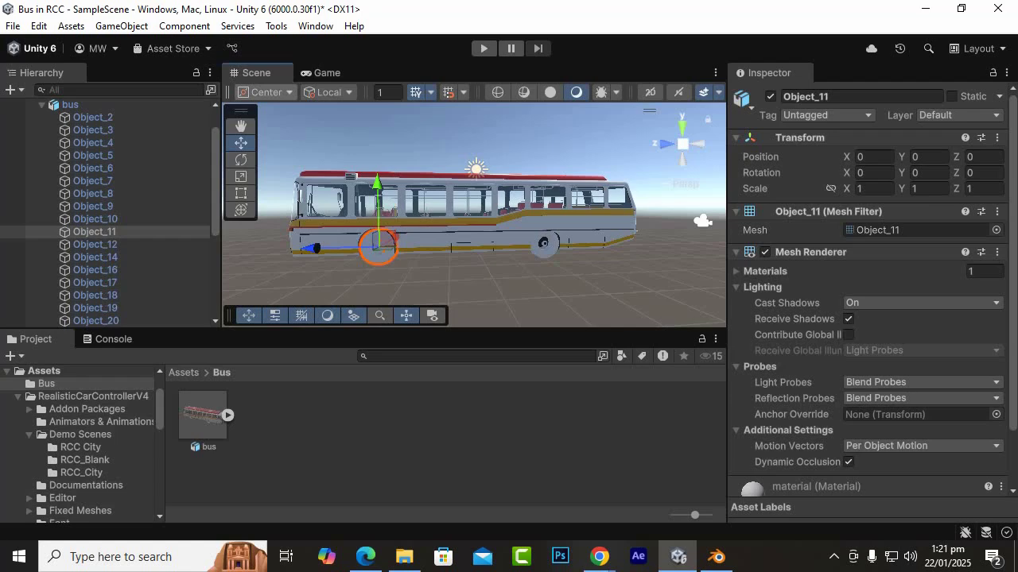
pyautogui.click(266, 93)
pyautogui.click(413, 137)
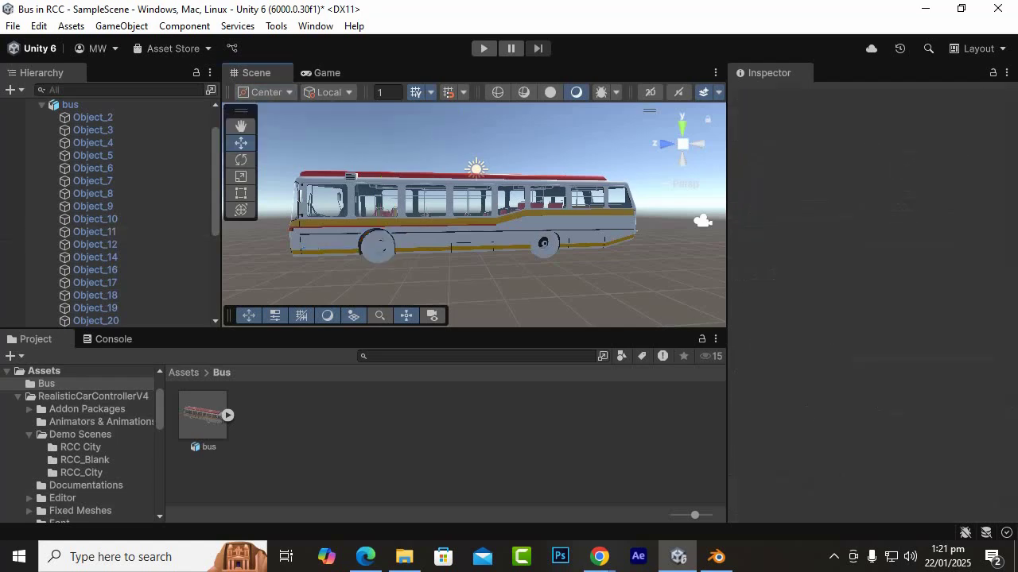
# Examine where the move handle sits on the bus's rear wheel in Center mode, then deselect it.
pyautogui.click(463, 232)
pyautogui.click(544, 244)
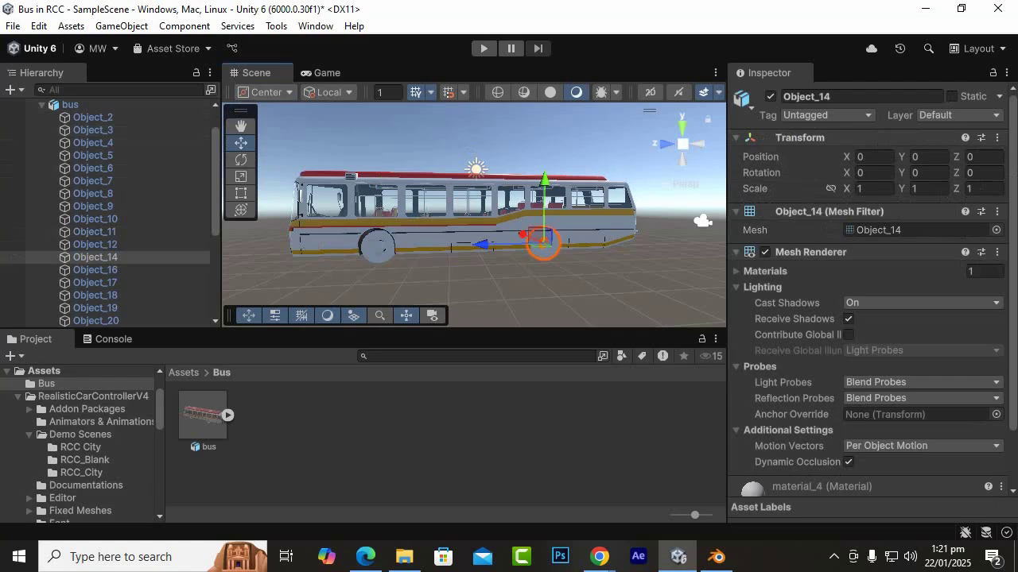
pyautogui.keyDown('alt'); pyautogui.moveTo(509, 238); pyautogui.dragTo(557, 235); pyautogui.keyUp('alt')
pyautogui.scroll(5, 529, 227)
pyautogui.scroll(-3, 556, 235)
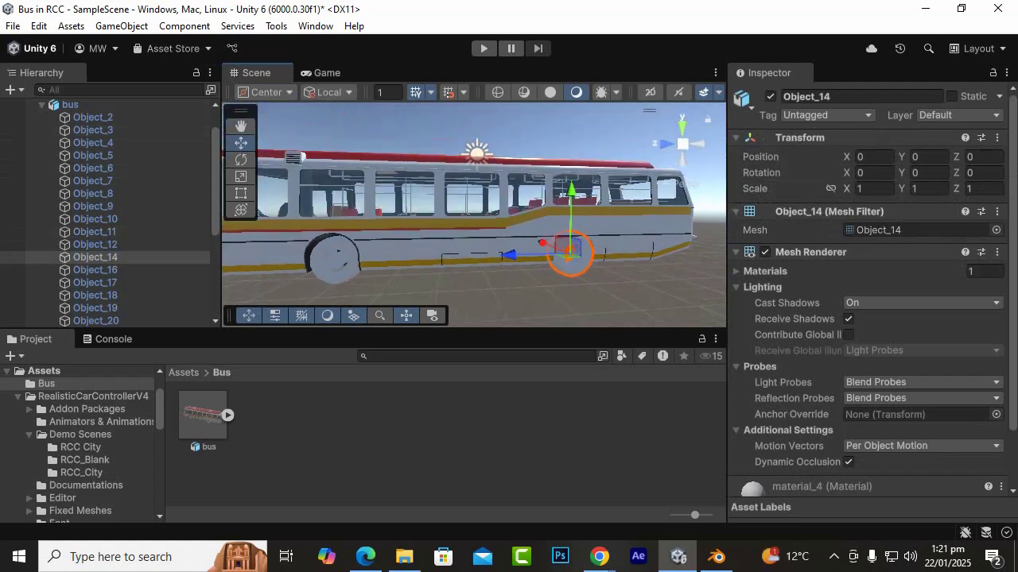
pyautogui.click(568, 291)
pyautogui.scroll(-3, 568, 290)
pyautogui.keyDown('alt'); pyautogui.moveTo(525, 258); pyautogui.dragTo(564, 274); pyautogui.keyUp('alt')
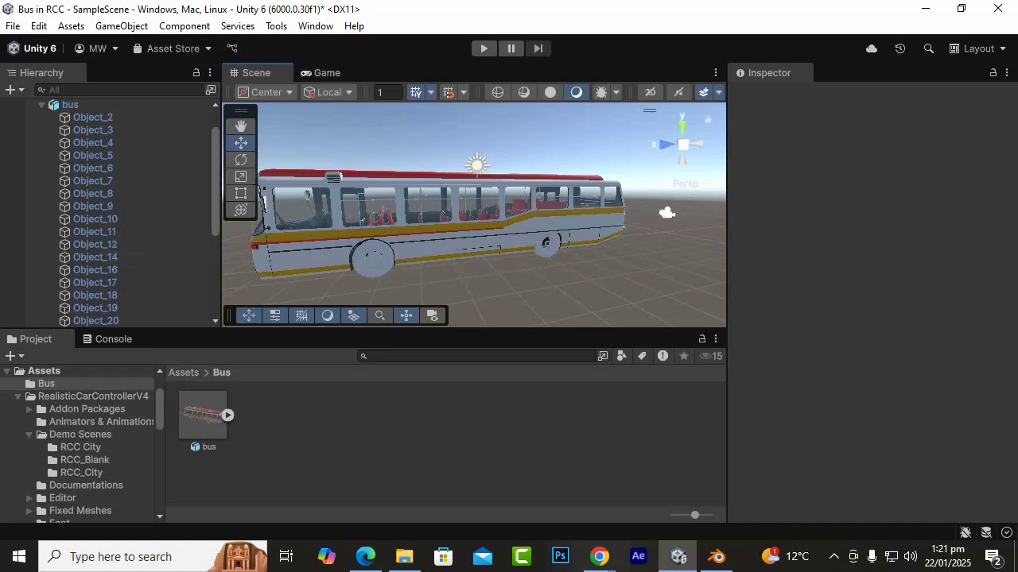
# Unpack the bus prefab instance completely in the scene hierarchy.
pyautogui.scroll(2, 119, 262)
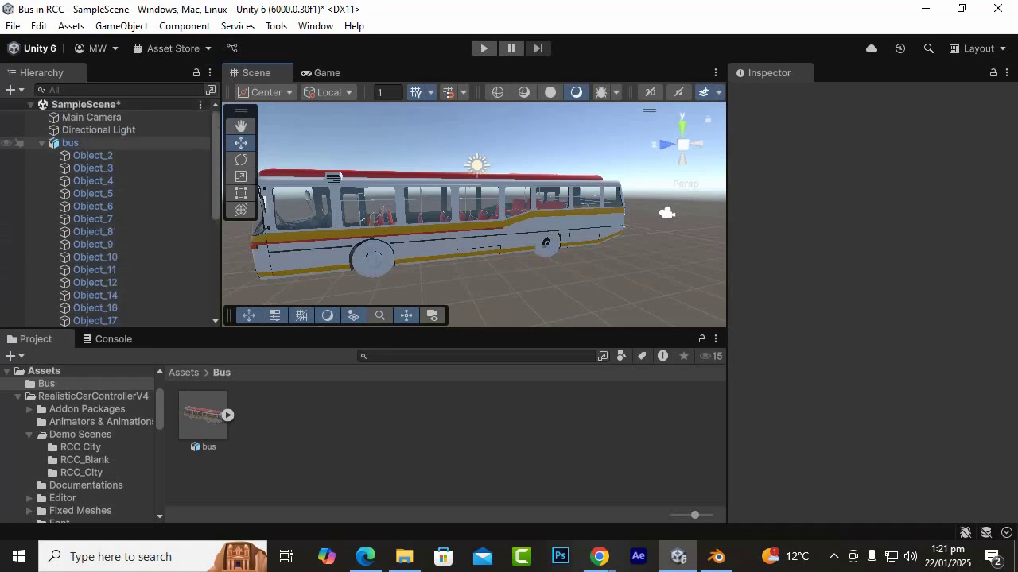
pyautogui.click(112, 143)
pyautogui.rightClick(111, 143)
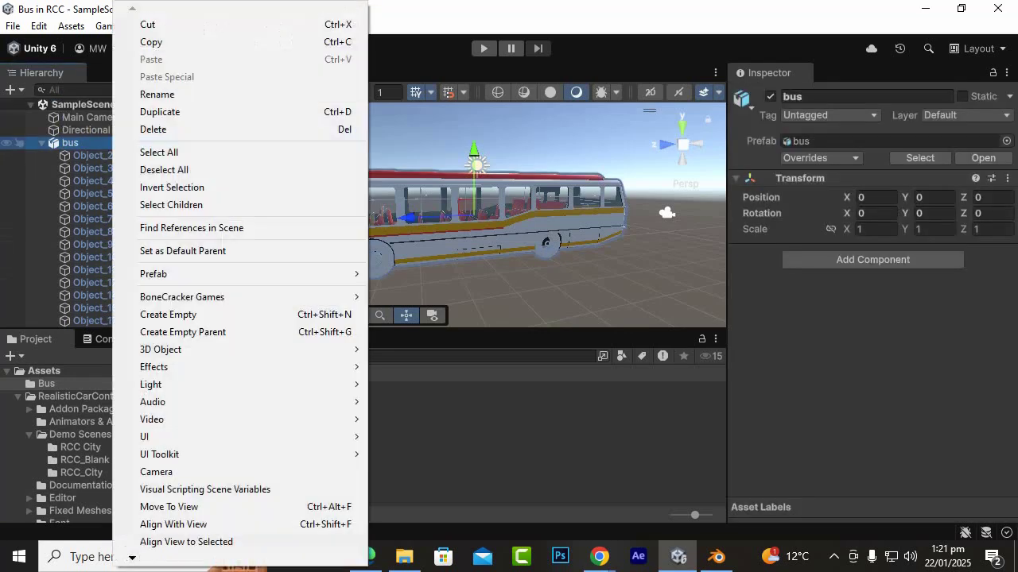
pyautogui.moveTo(238, 274)
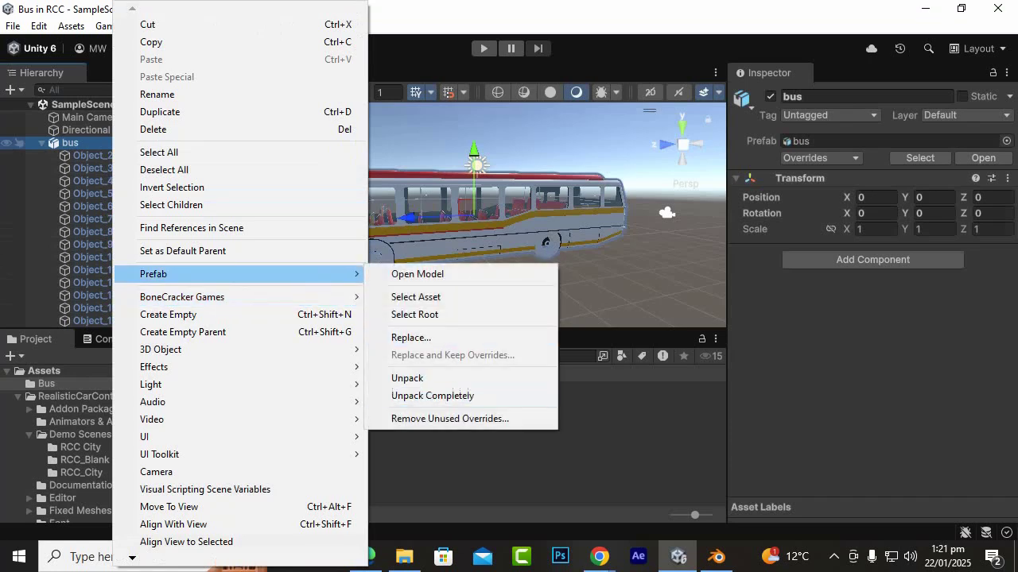
pyautogui.click(433, 395)
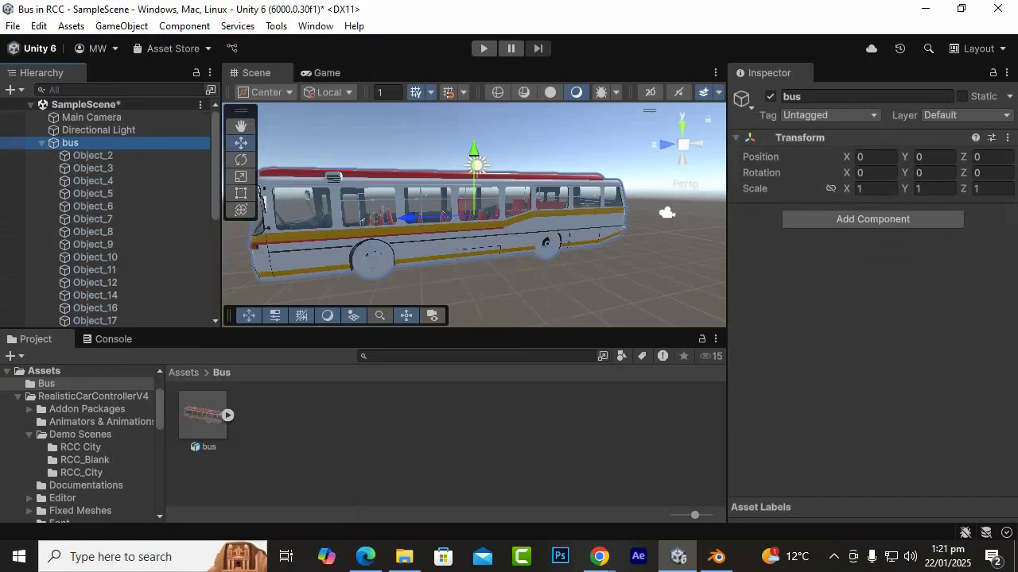
pyautogui.click(432, 404)
# Extract the bus model's embedded textures into the Assets/Bus folder and inspect the extracted base color images.
pyautogui.click(203, 417)
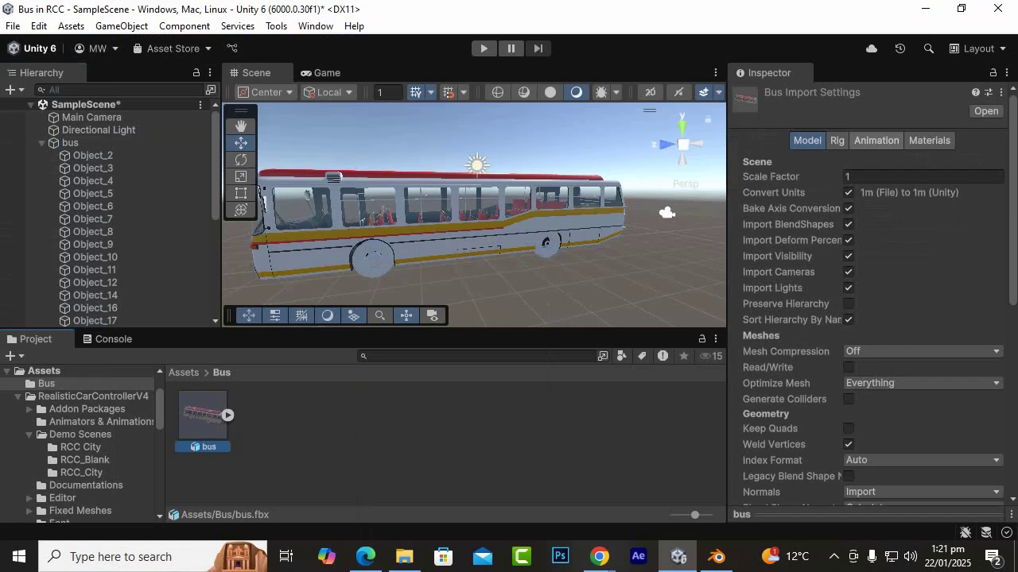
pyautogui.click(929, 141)
pyautogui.click(922, 194)
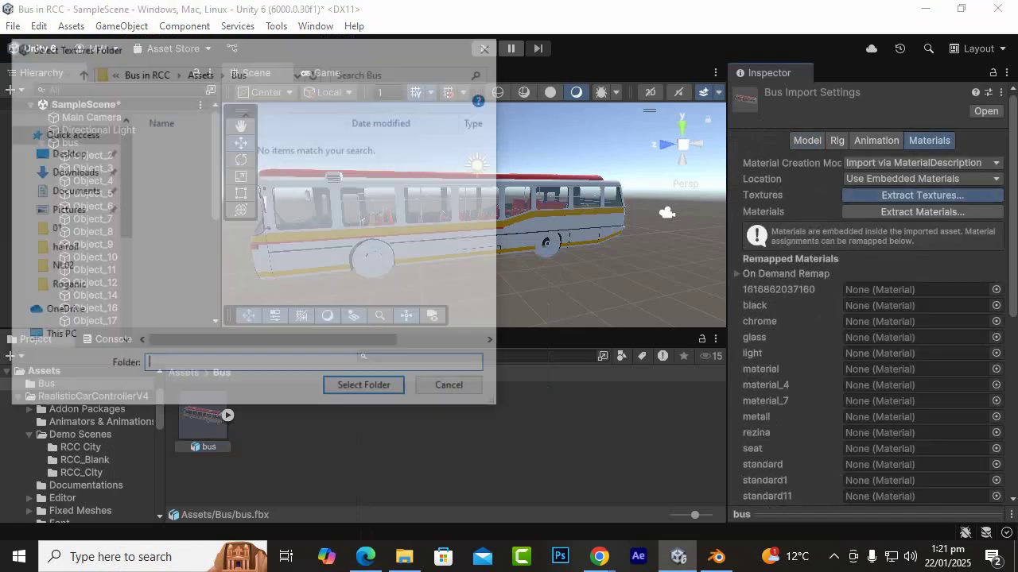
pyautogui.click(366, 390)
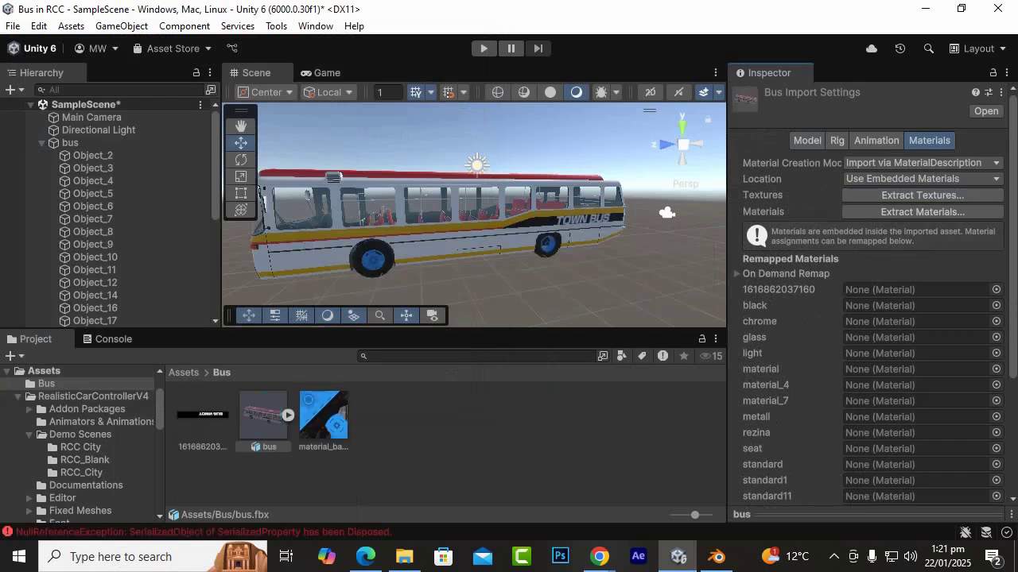
pyautogui.click(203, 416)
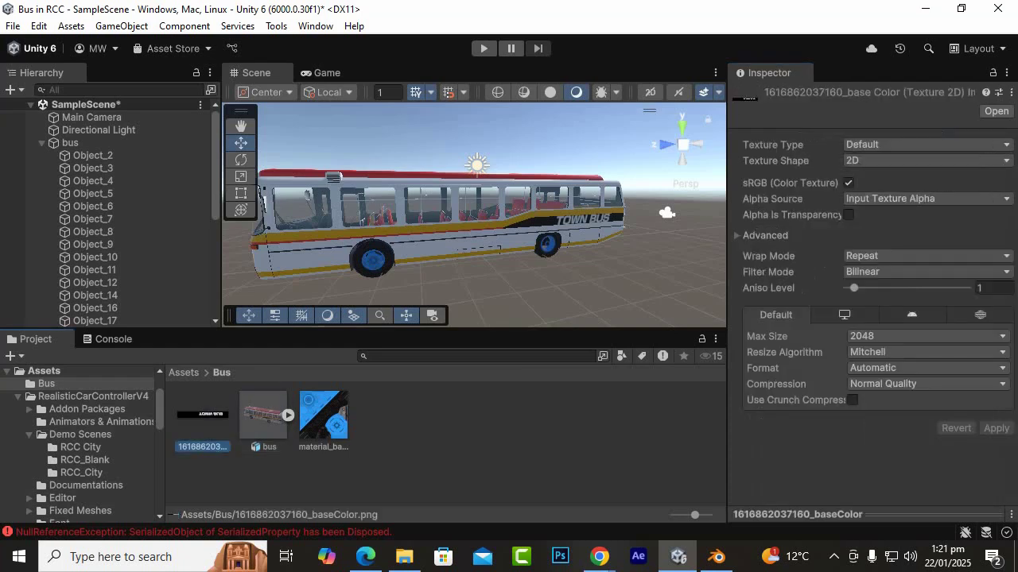
pyautogui.click(324, 416)
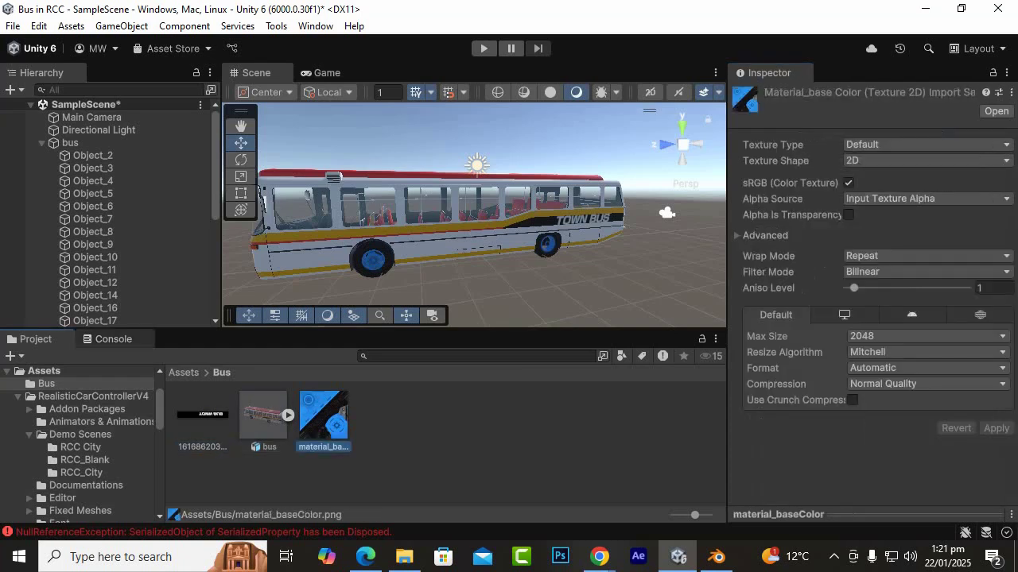
# Select the bus's child meshes from Object_2 through Object_34, check the rear wheel's mesh on its own, and clear the selection.
pyautogui.click(93, 156)
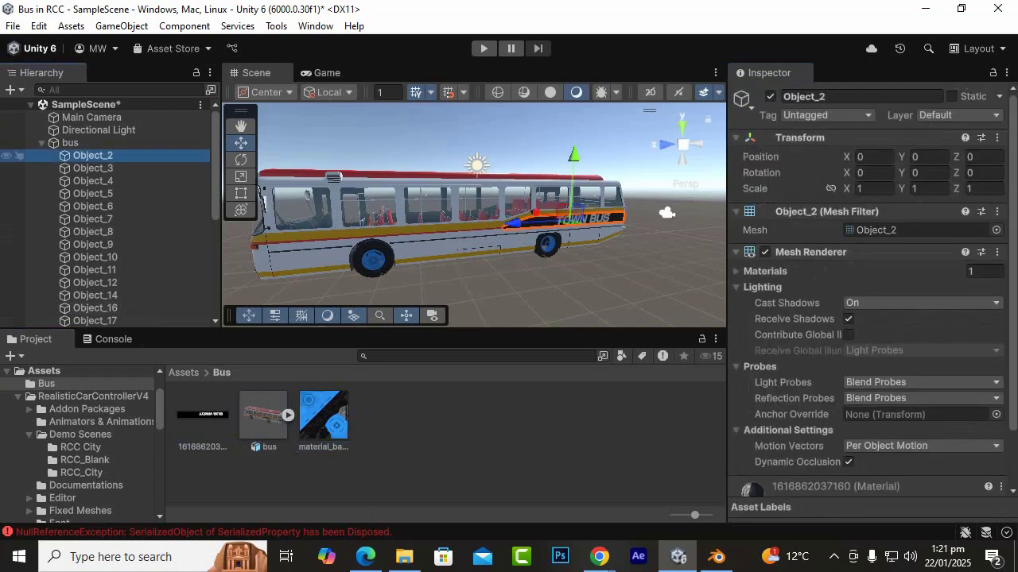
pyautogui.scroll(-7, 104, 239)
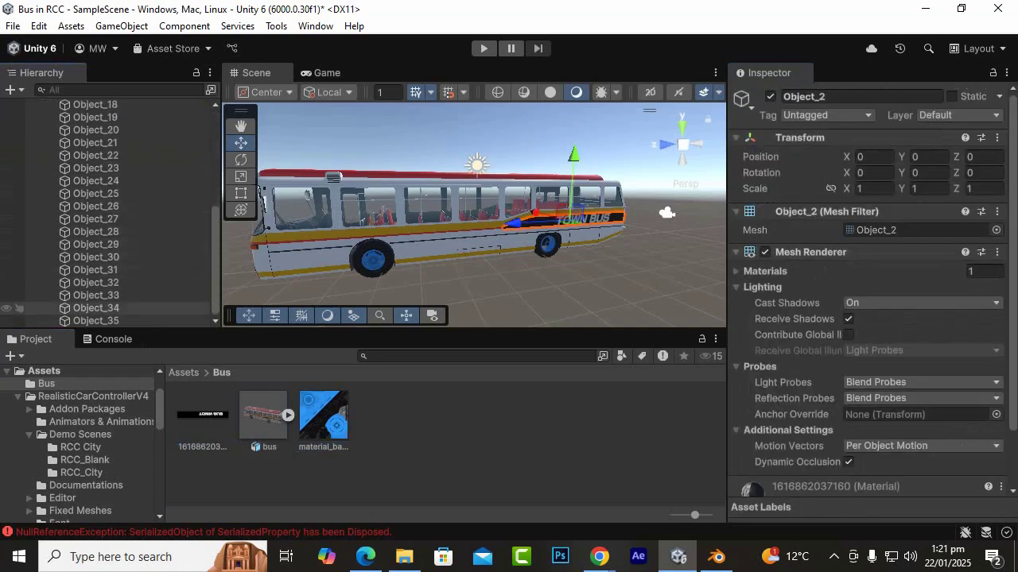
pyautogui.keyDown('shift'); pyautogui.click(120, 307); pyautogui.keyUp('shift')
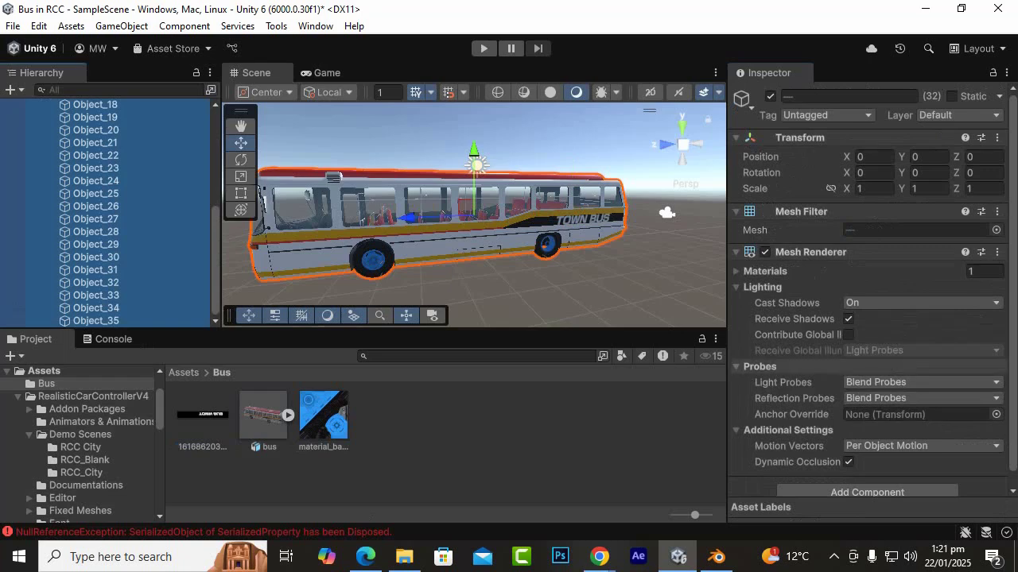
pyautogui.scroll(5, 573, 247)
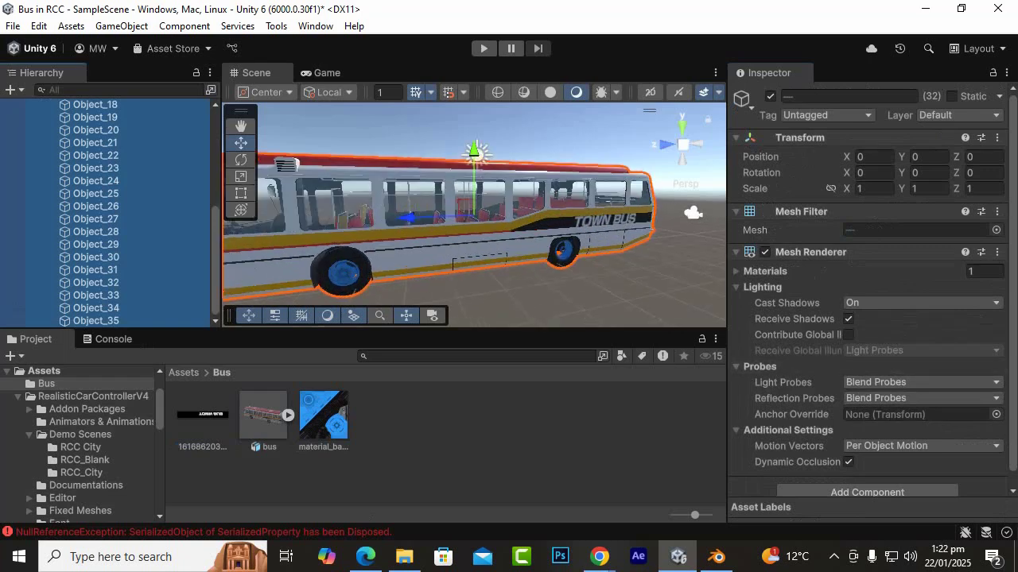
pyautogui.click(588, 260)
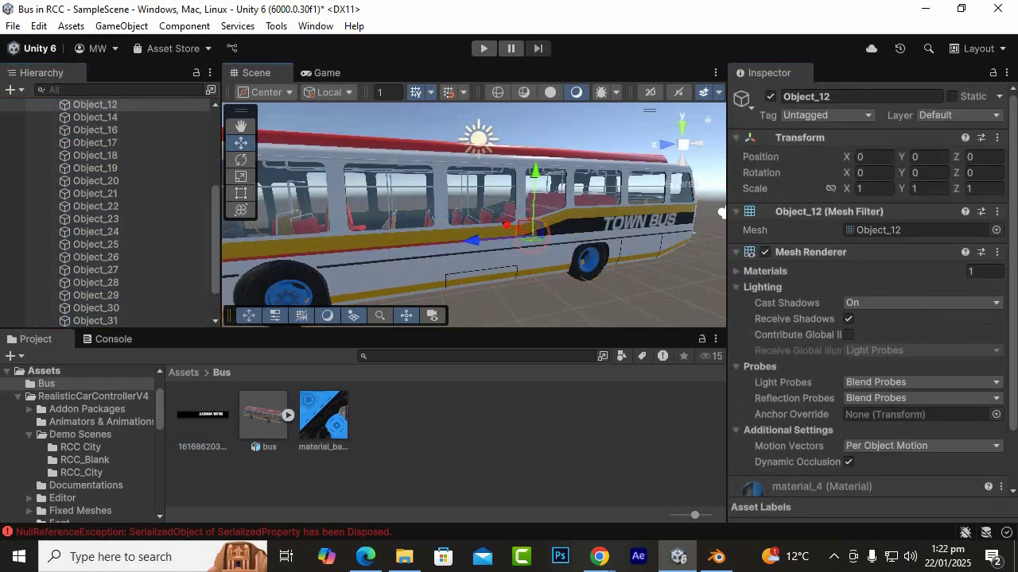
pyautogui.click(629, 294)
pyautogui.scroll(3, 572, 254)
pyautogui.scroll(-4, 509, 230)
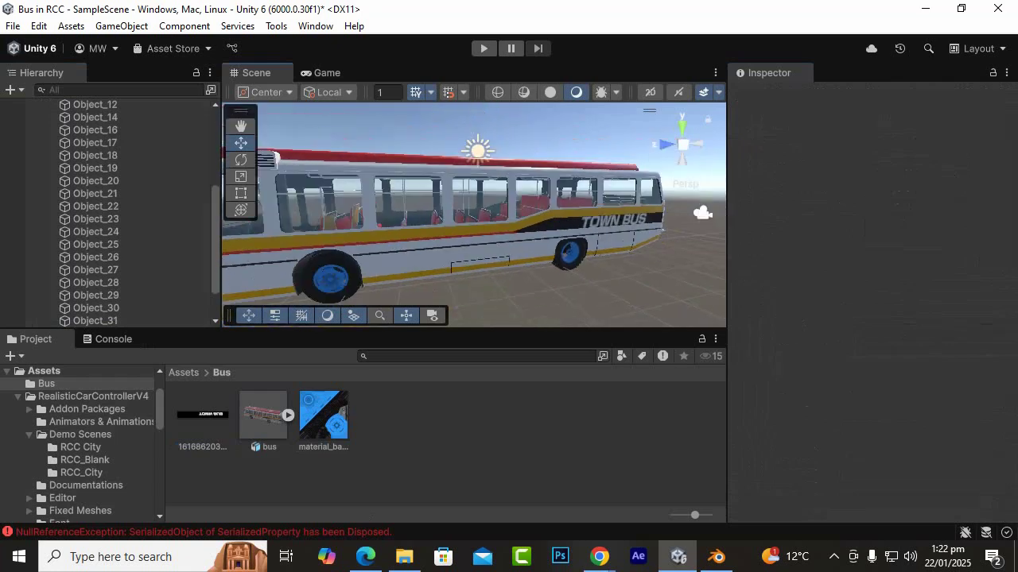
# Examine the driver's cabin inside the bus and select the steering wheel's mesh, Object_23, in the scene hierarchy.
pyautogui.keyDown('alt'); pyautogui.moveTo(589, 246); pyautogui.dragTo(421, 274); pyautogui.keyUp('alt')
pyautogui.scroll(8, 474, 215)
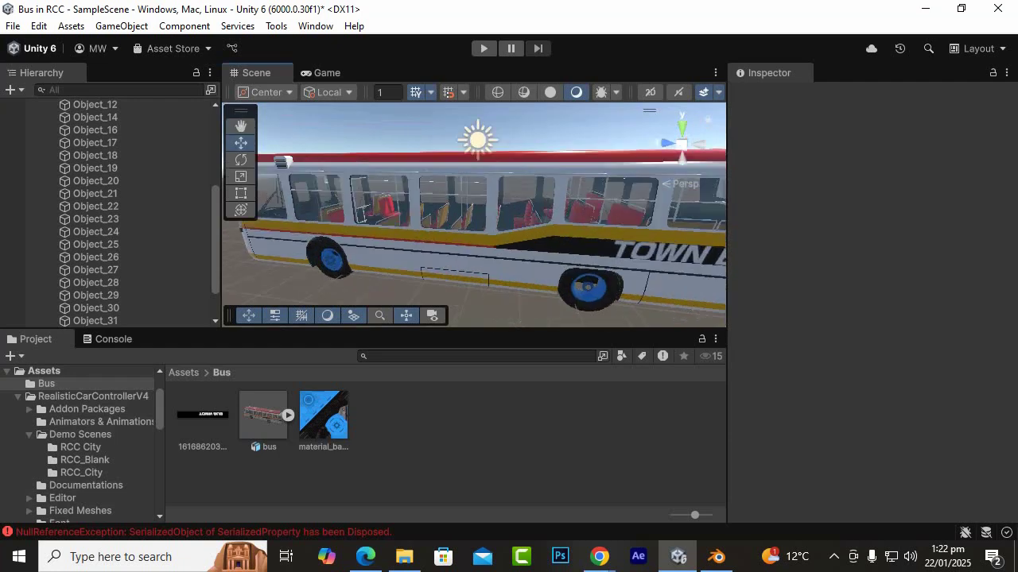
pyautogui.scroll(-6, 473, 215)
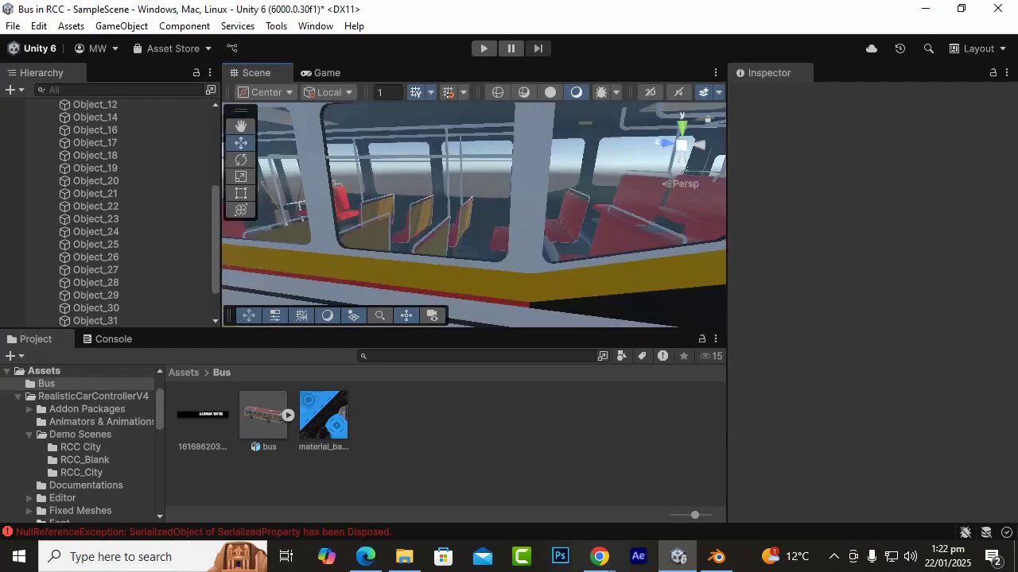
pyautogui.moveTo(397, 215); pyautogui.dragTo(608, 239, button='middle')
pyautogui.scroll(5, 608, 238)
pyautogui.scroll(8, 474, 215)
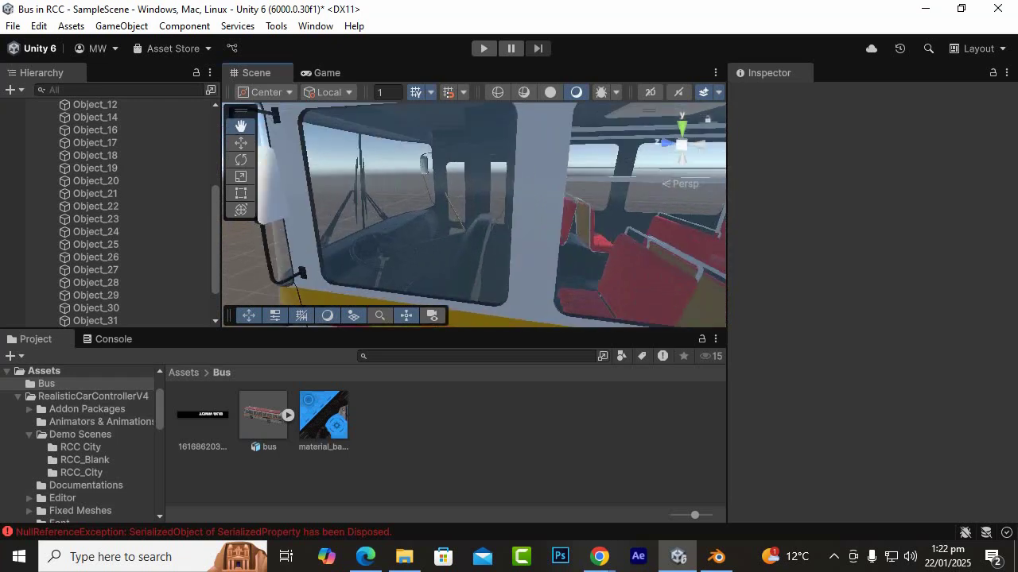
pyautogui.keyDown('alt'); pyautogui.moveTo(509, 190); pyautogui.dragTo(386, 286); pyautogui.keyUp('alt')
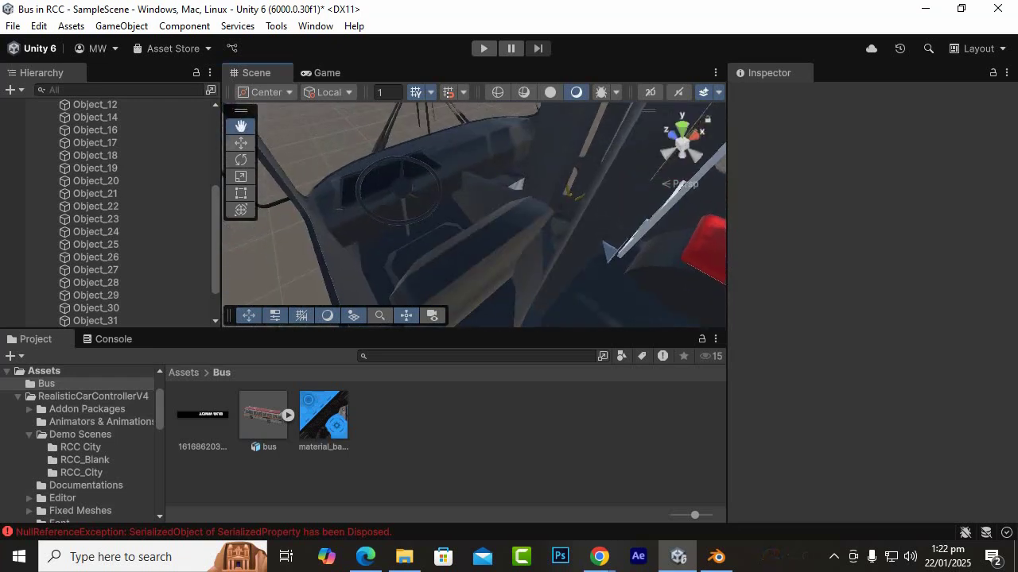
pyautogui.press('w')
pyautogui.click(412, 189)
pyautogui.click(379, 158)
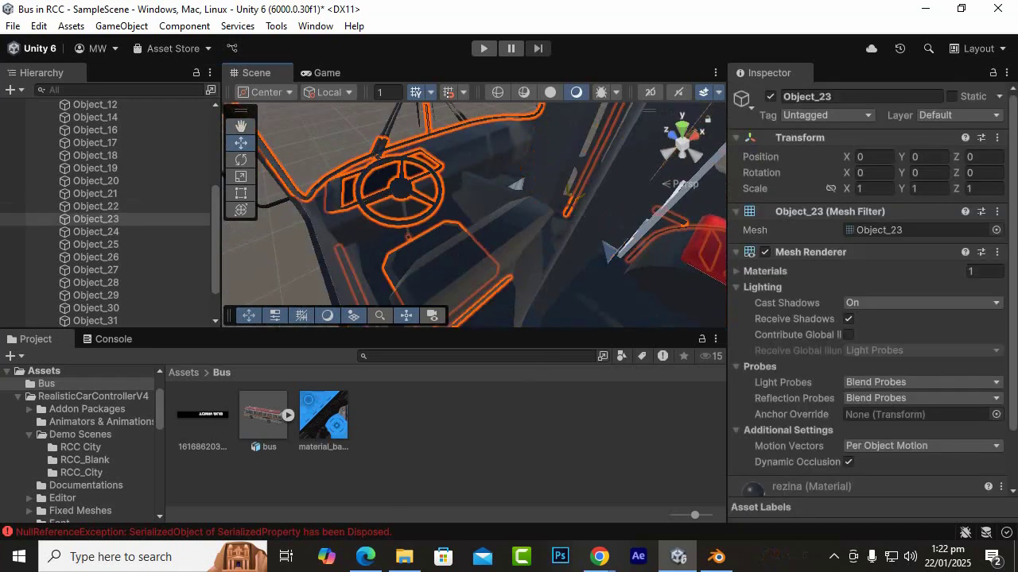
pyautogui.click(378, 158)
pyautogui.click(401, 189)
pyautogui.click(401, 188)
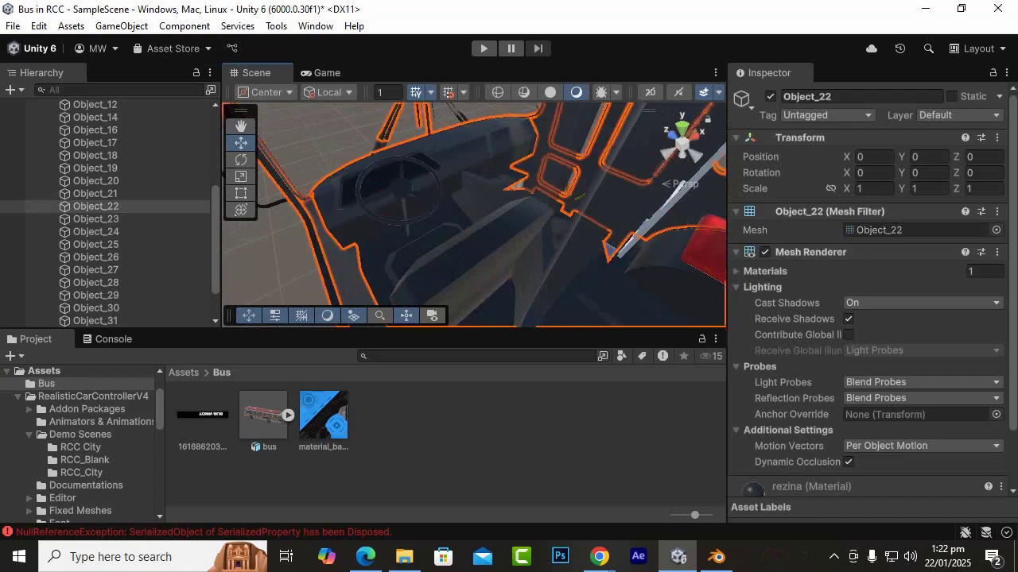
pyautogui.click(402, 188)
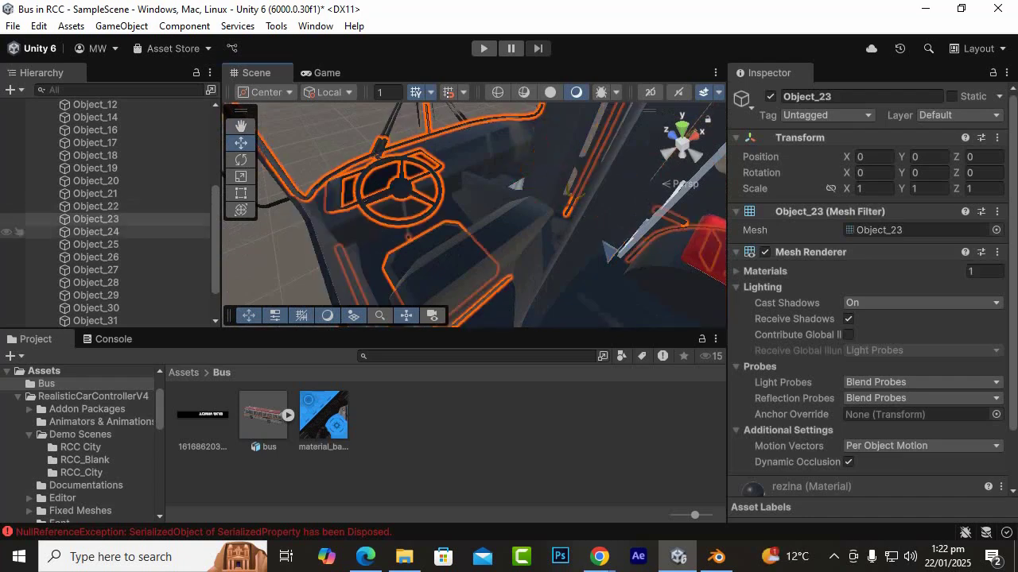
pyautogui.click(96, 219)
# Examine from outside which bus parts share the steering wheel's mesh, and clear the selection.
pyautogui.scroll(-2, 475, 215)
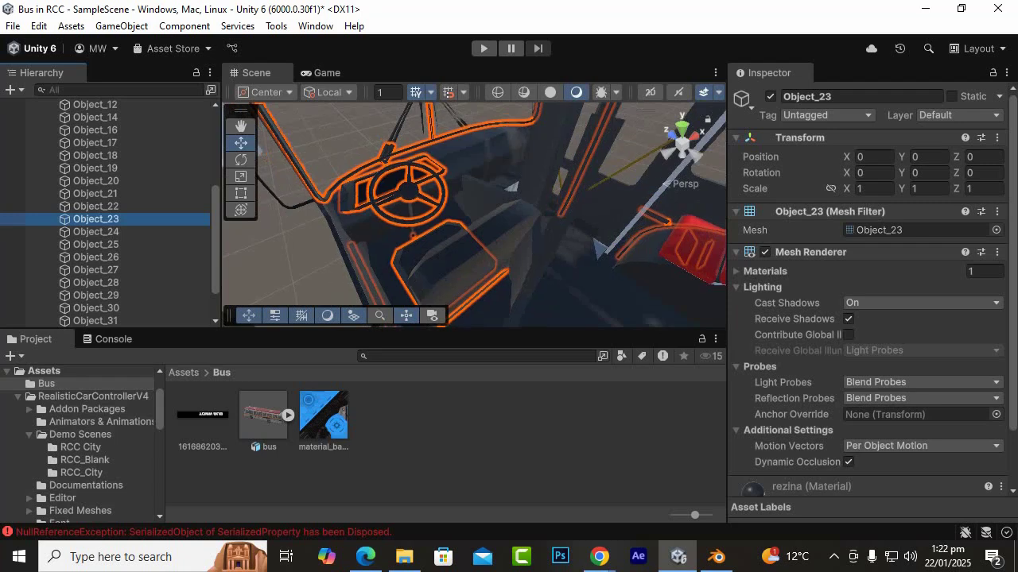
pyautogui.moveTo(474, 215); pyautogui.dragTo(553, 181, button='right')
pyautogui.scroll(-10, 474, 214)
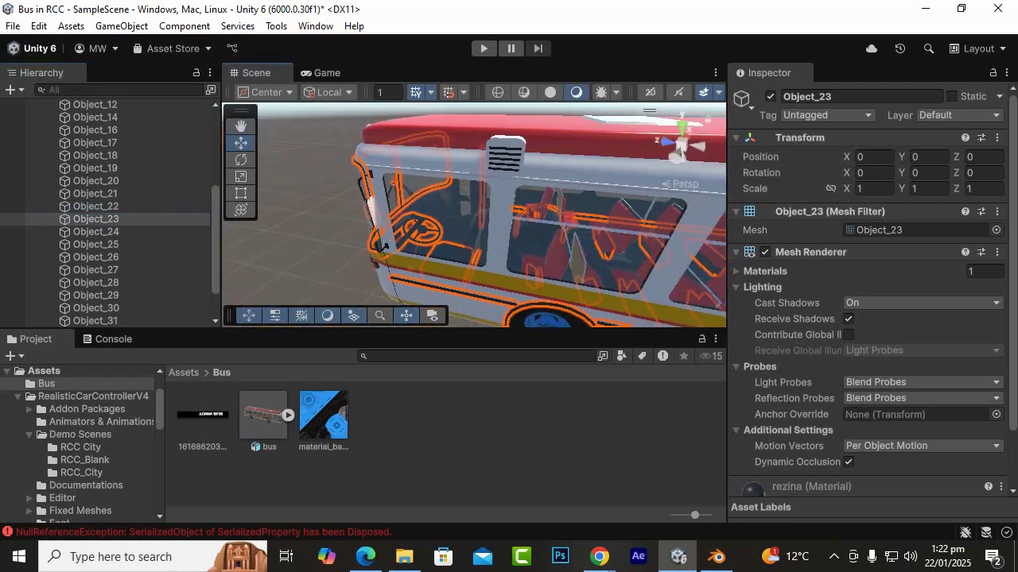
pyautogui.moveTo(474, 215)
pyautogui.keyDown('alt'); pyautogui.mouseDown()
pyautogui.moveTo(616, 159)
pyautogui.moveTo(624, 230)
pyautogui.moveTo(703, 187)
pyautogui.moveTo(477, 233)
pyautogui.mouseUp(); pyautogui.keyUp('alt')
pyautogui.scroll(-5, 477, 227)
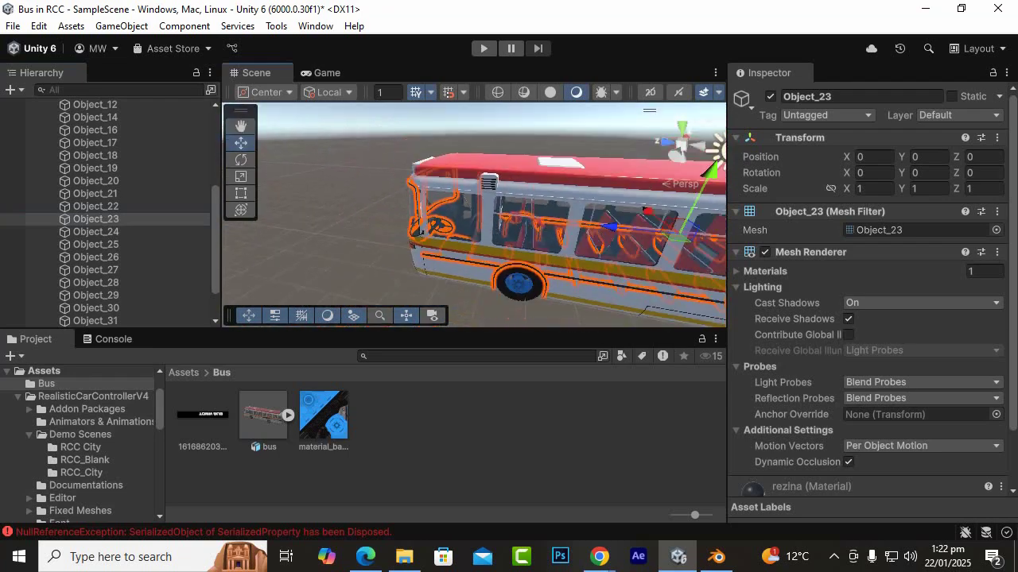
pyautogui.scroll(-2, 477, 227)
pyautogui.click(241, 126)
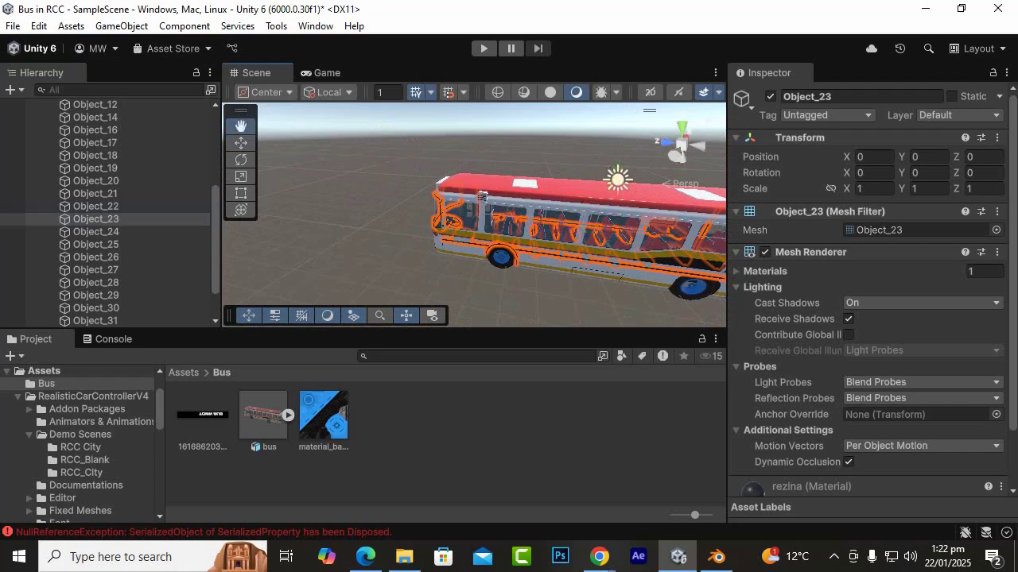
pyautogui.moveTo(628, 263); pyautogui.dragTo(390, 171, button='middle')
pyautogui.keyDown('alt'); pyautogui.moveTo(390, 171); pyautogui.dragTo(658, 224); pyautogui.keyUp('alt')
pyautogui.click(397, 453)
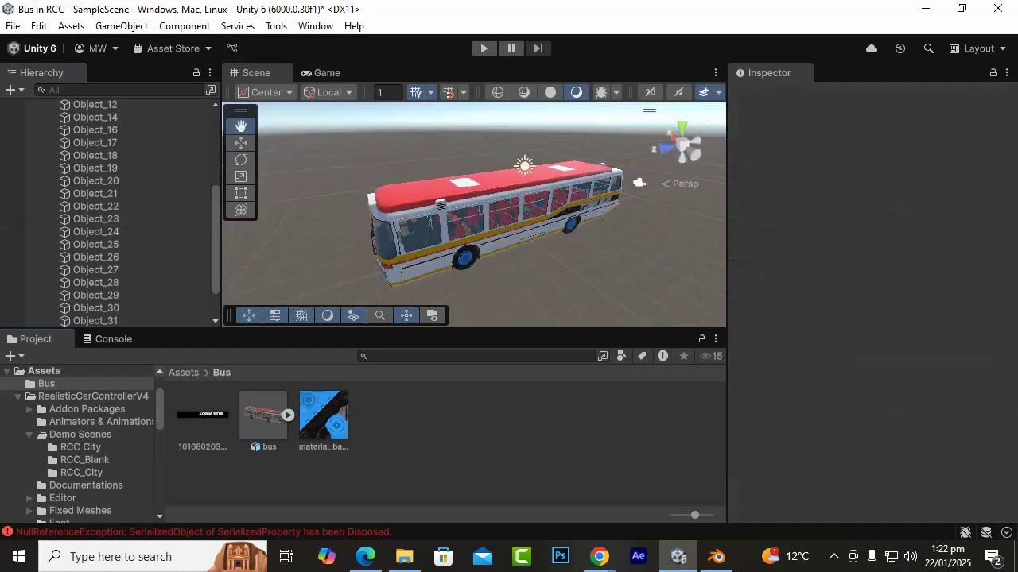
# Select the bus root object and collapse its list of child meshes in the scene hierarchy.
pyautogui.scroll(5, 104, 208)
pyautogui.click(94, 155)
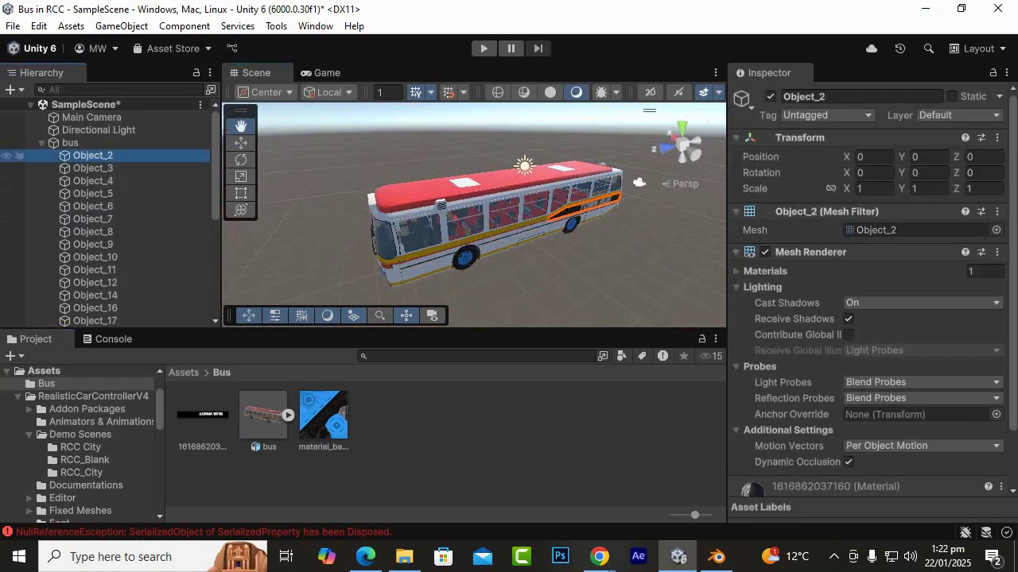
pyautogui.click(72, 143)
pyautogui.click(42, 143)
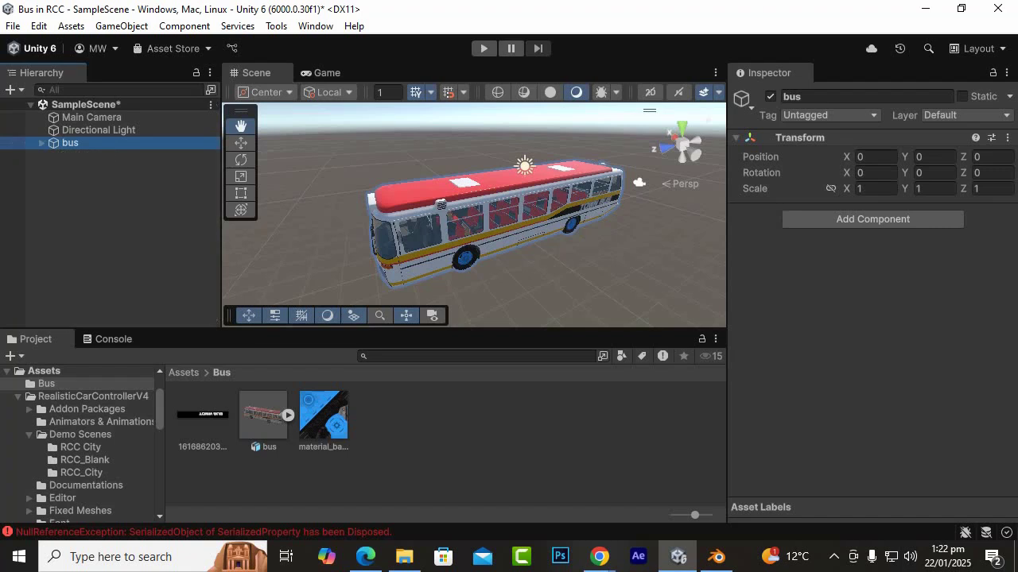
pyautogui.click(184, 373)
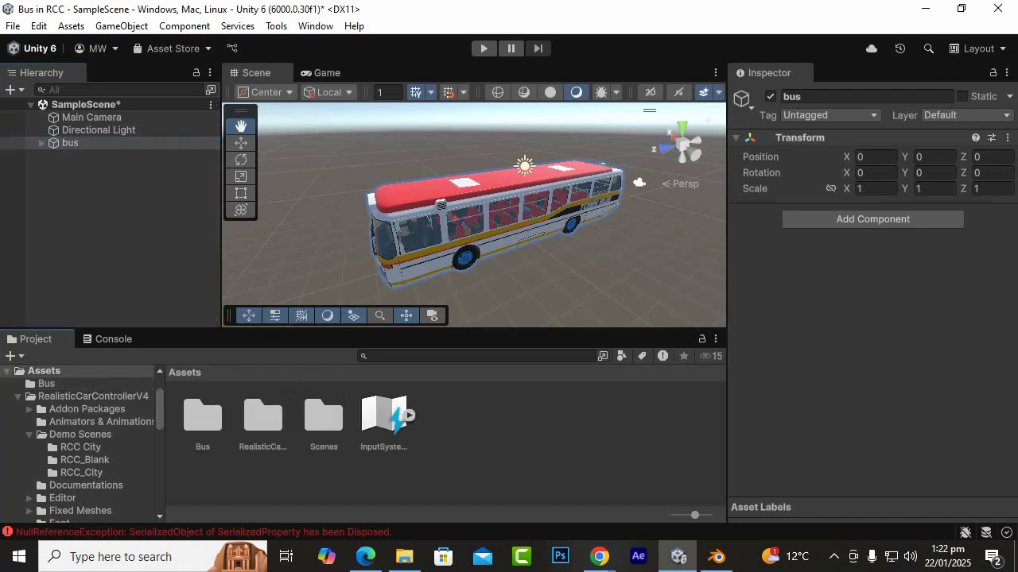
pyautogui.doubleClick(203, 415)
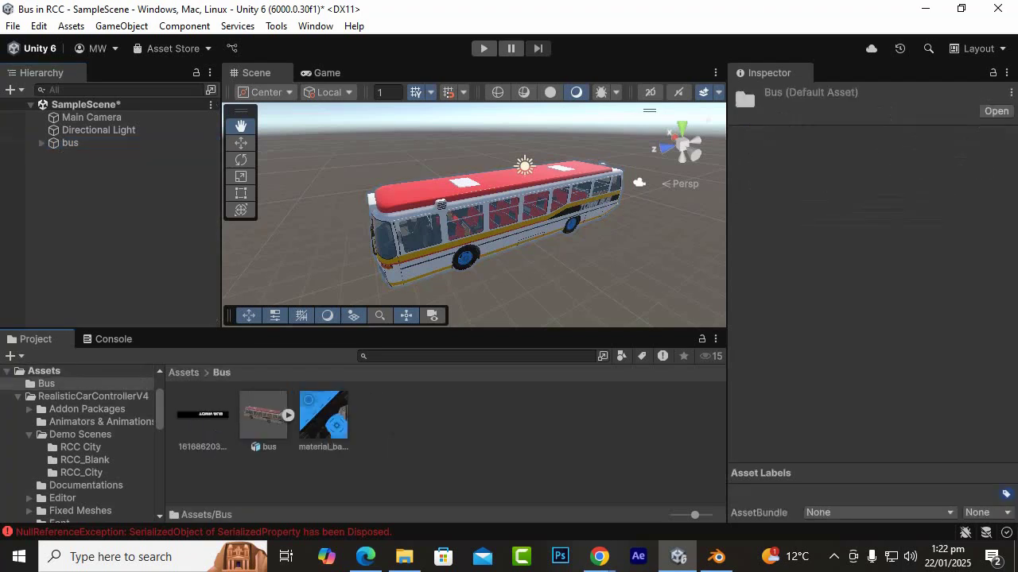
pyautogui.rightClick(326, 478)
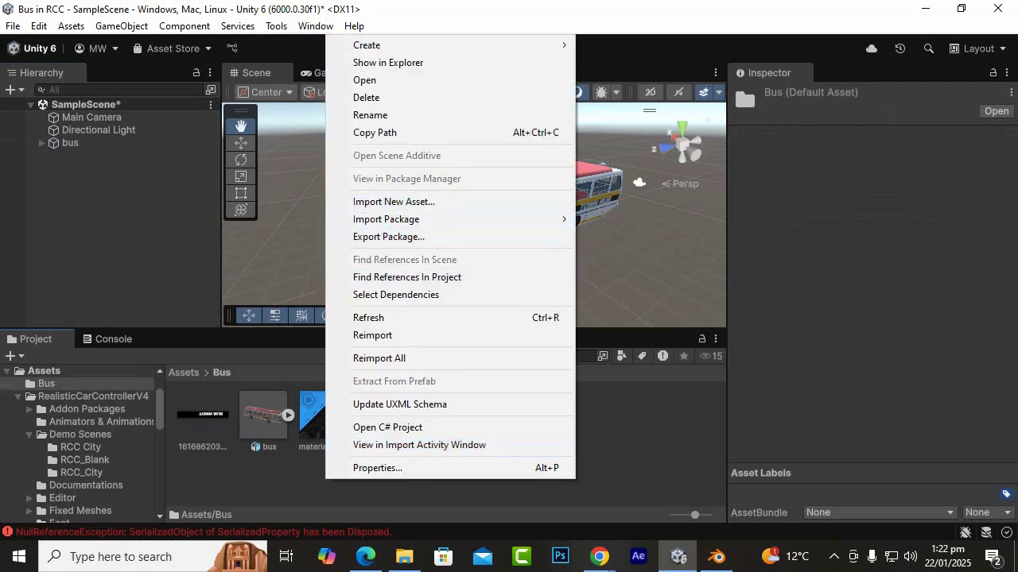
pyautogui.click(742, 79)
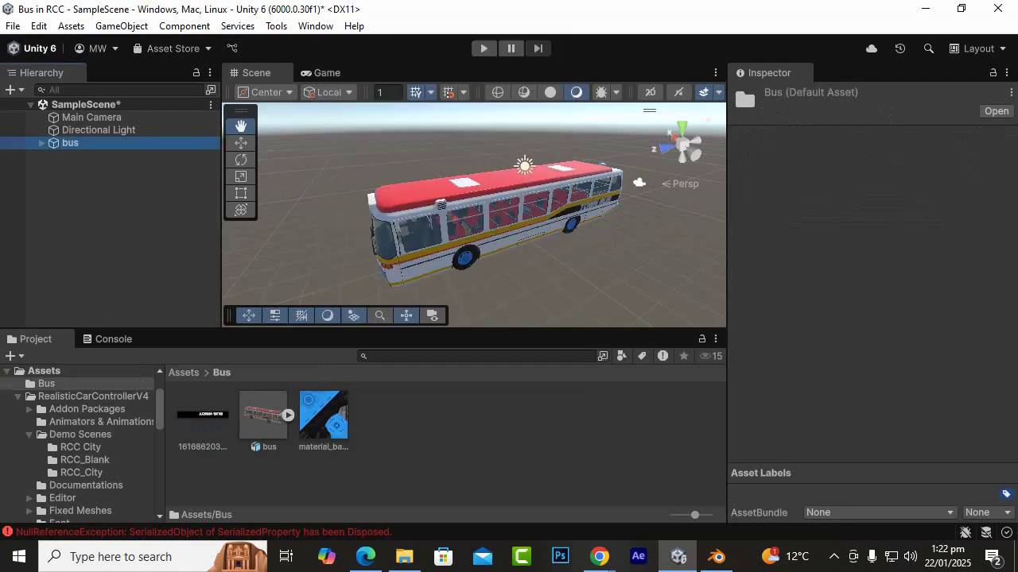
# Rename the bus root object to BusModel and save it as a prefab in the Assets/Bus folder.
pyautogui.click(833, 96)
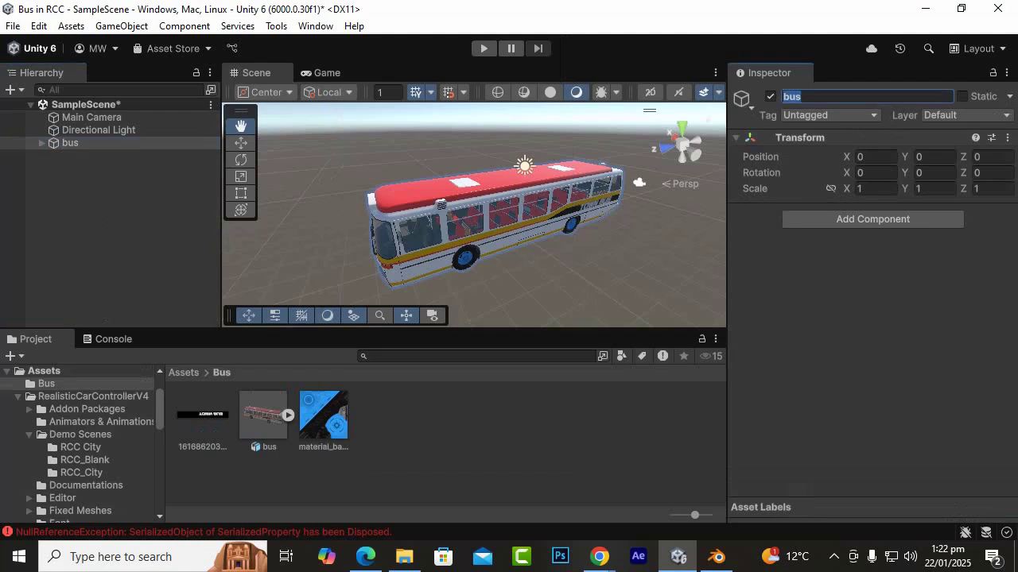
pyautogui.write('BusModel')
pyautogui.press('Return')
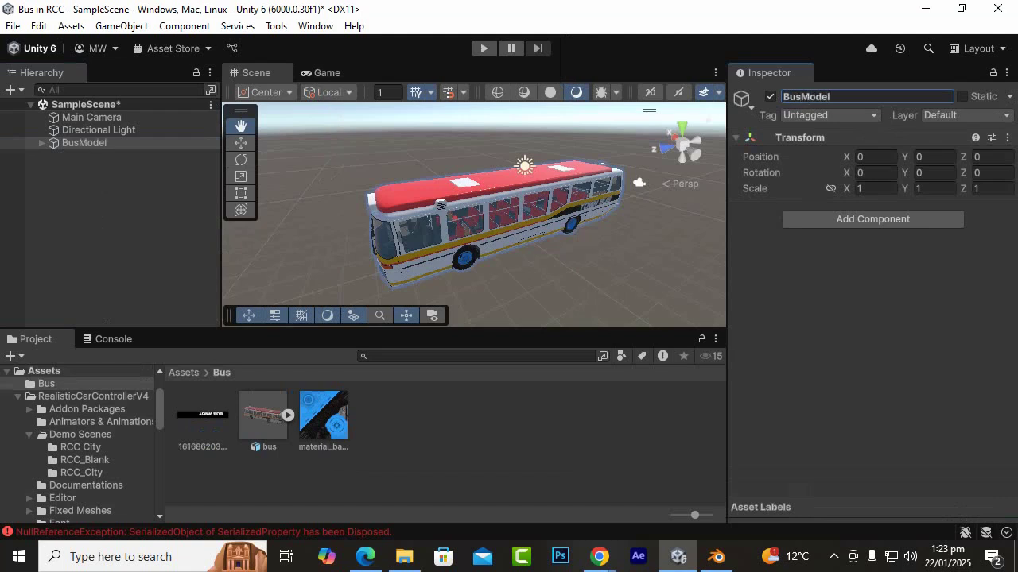
pyautogui.click(85, 143)
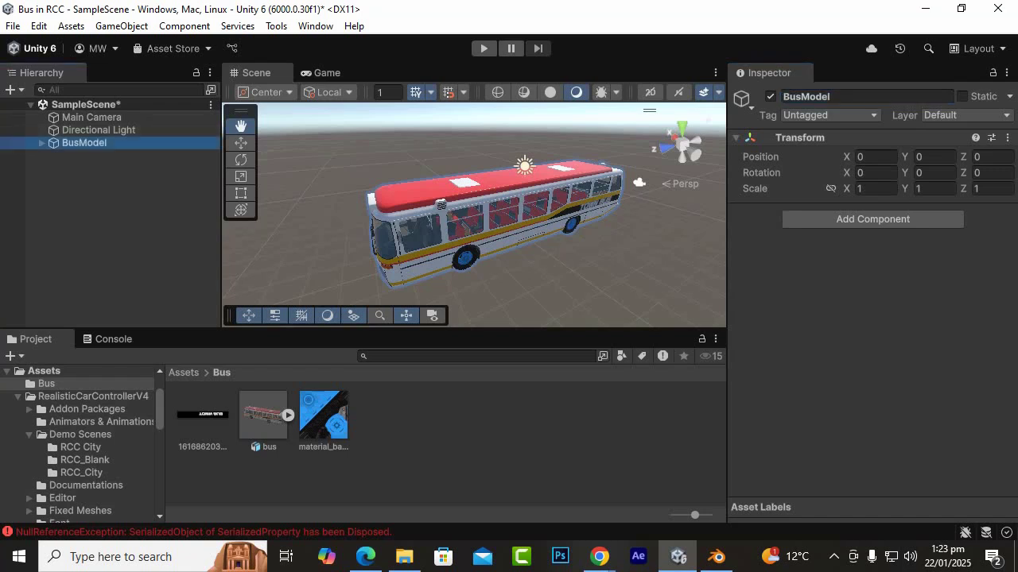
pyautogui.click(264, 416)
pyautogui.moveTo(85, 143); pyautogui.dragTo(430, 445)
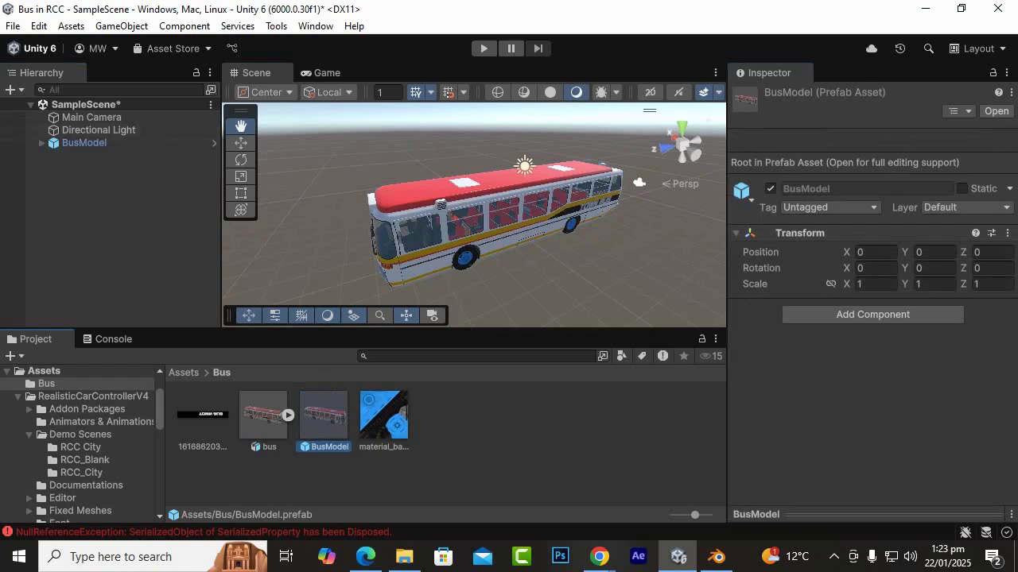
# Open the buscity scene from the Assets/Scenes folder, saving the changes to SampleScene.
pyautogui.click(184, 372)
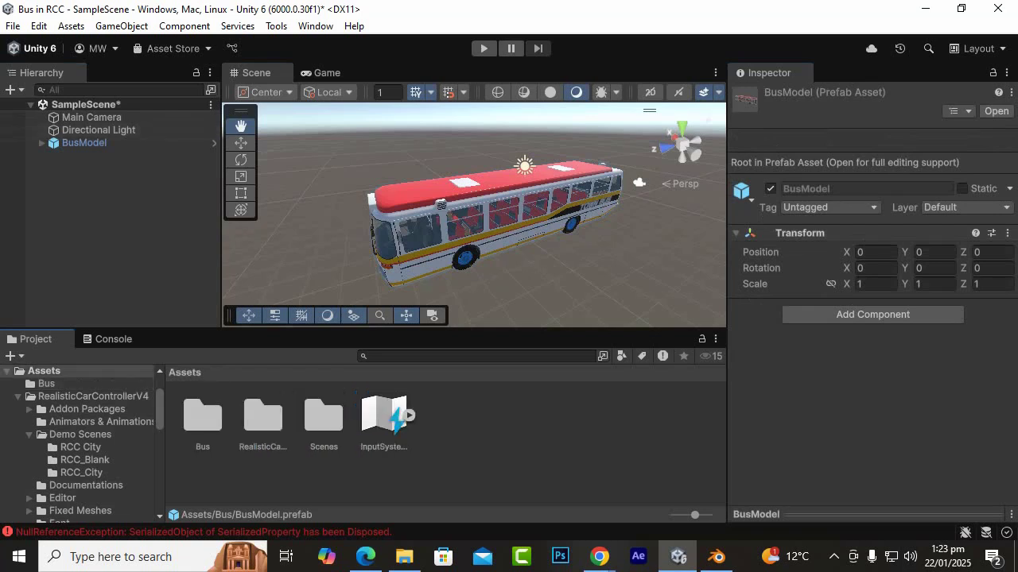
pyautogui.doubleClick(324, 415)
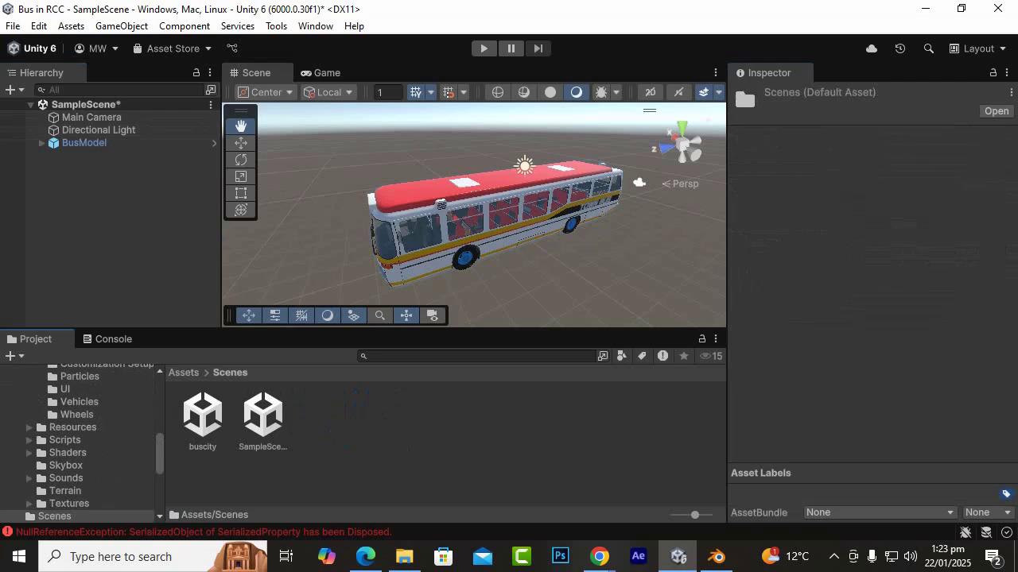
pyautogui.doubleClick(203, 416)
pyautogui.click(490, 310)
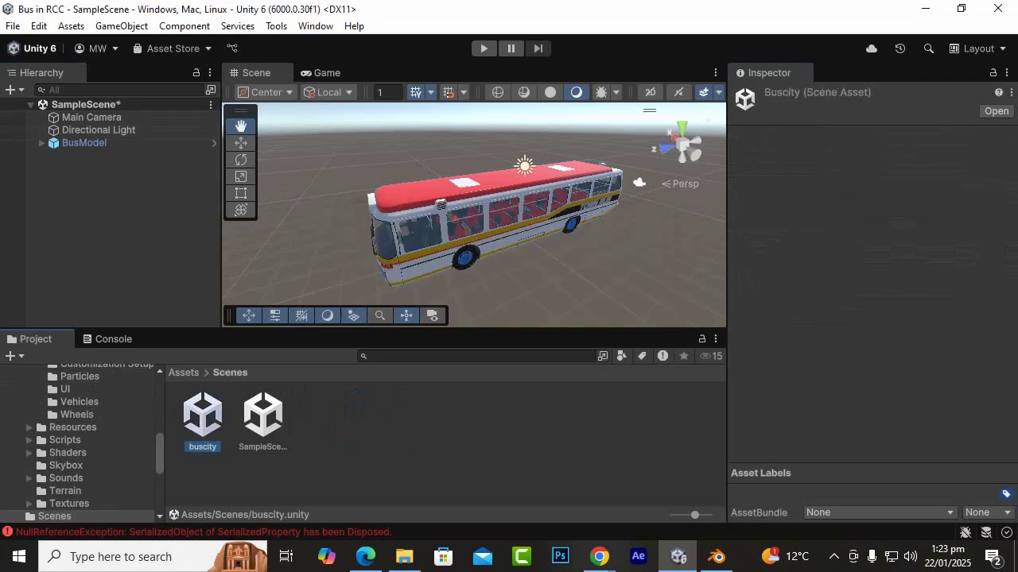
pyautogui.scroll(-10, 474, 214)
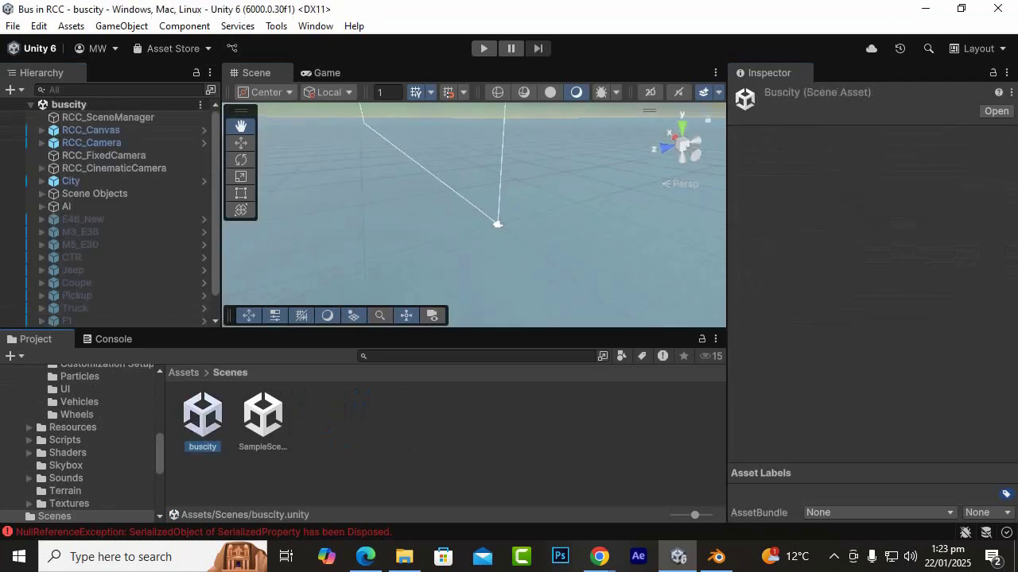
pyautogui.scroll(-10, 453, 151)
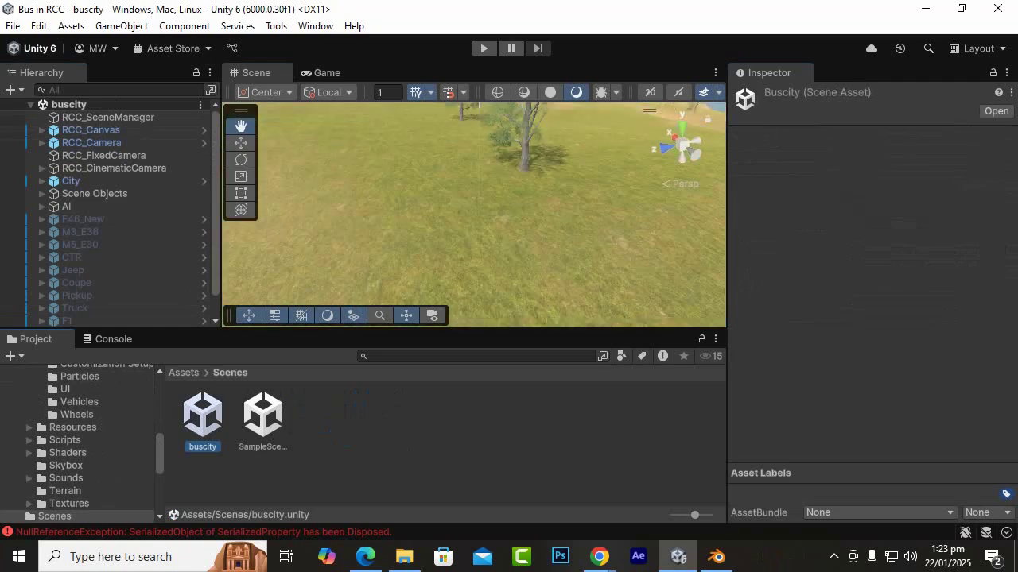
pyautogui.scroll(-10, 455, 151)
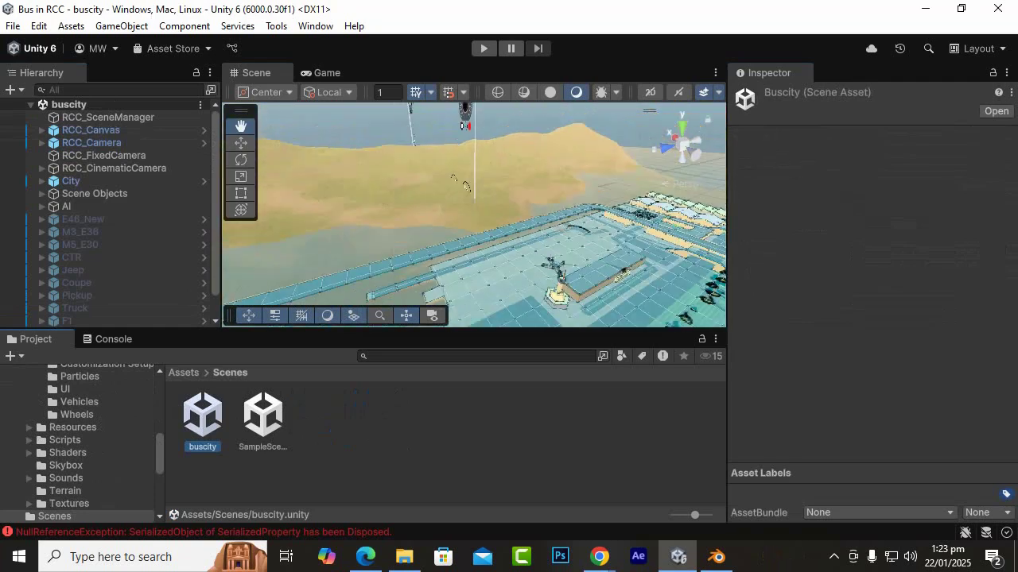
pyautogui.scroll(4, 473, 214)
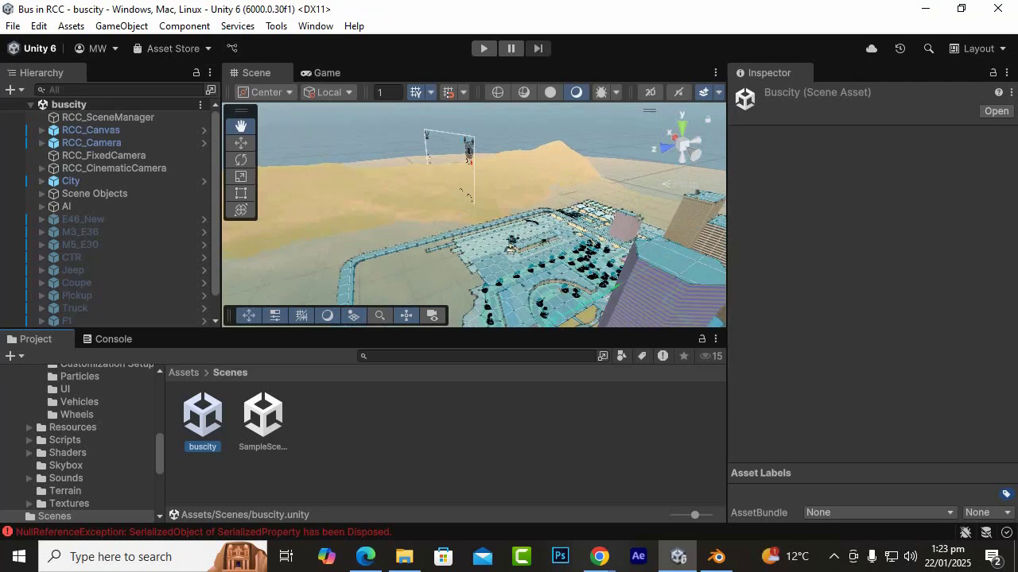
# Open the Assets/Bus folder in the project files.
pyautogui.scroll(6, 474, 214)
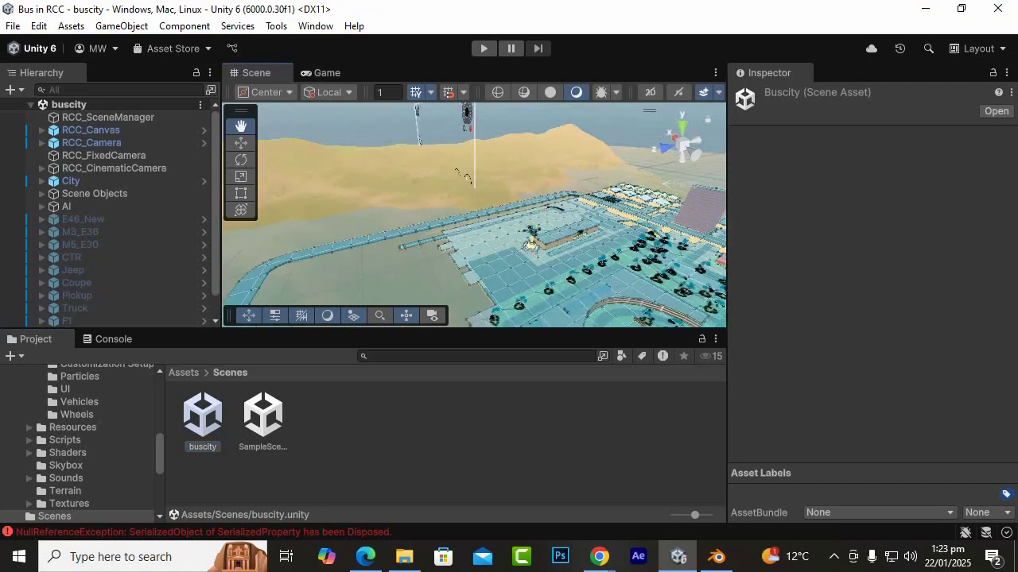
pyautogui.scroll(3, 474, 214)
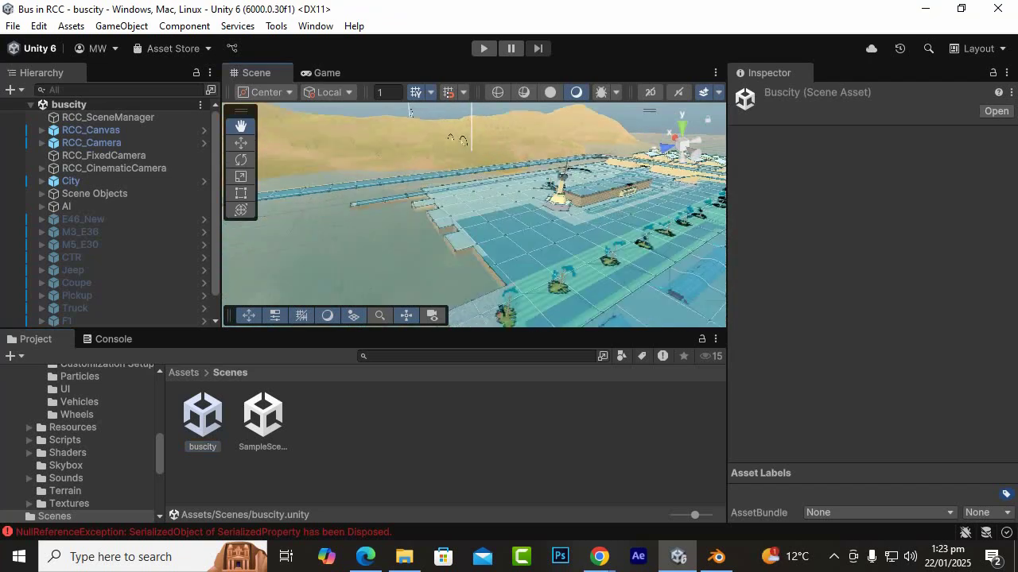
pyautogui.click(184, 372)
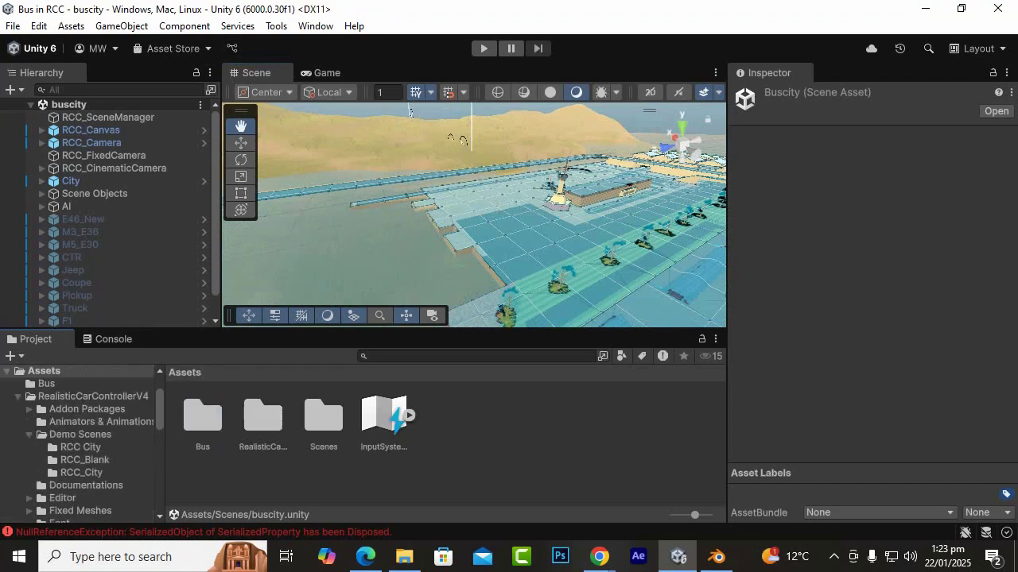
pyautogui.doubleClick(202, 417)
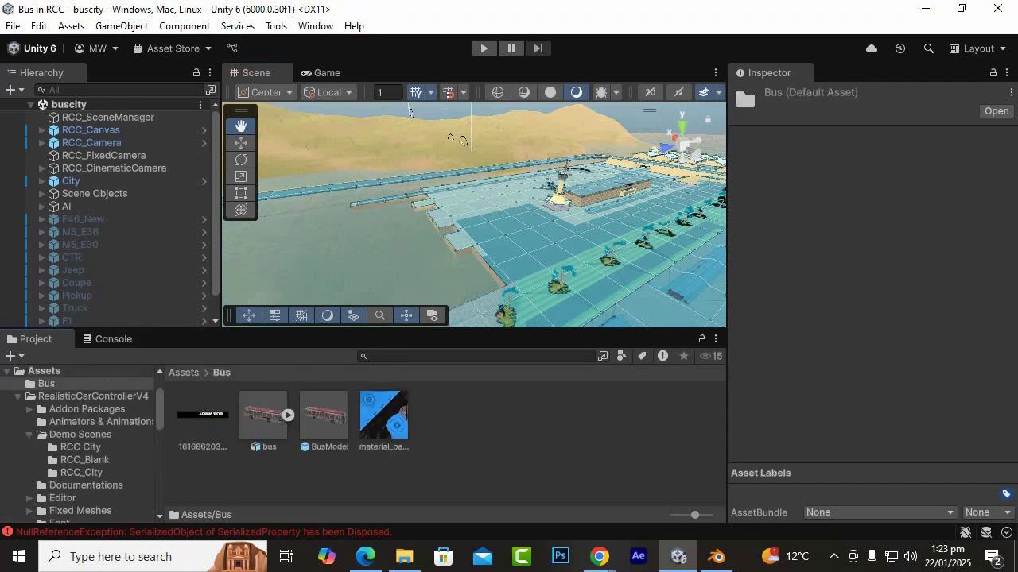
# Place the BusModel prefab in the buscity scene on the open paved area beside the curved fence, and frame it with the Move tool active.
pyautogui.moveTo(557, 263); pyautogui.dragTo(429, 211)
pyautogui.scroll(5, 474, 215)
pyautogui.scroll(-4, 474, 214)
pyautogui.moveTo(557, 223); pyautogui.dragTo(374, 163)
pyautogui.moveTo(473, 199); pyautogui.dragTo(554, 193)
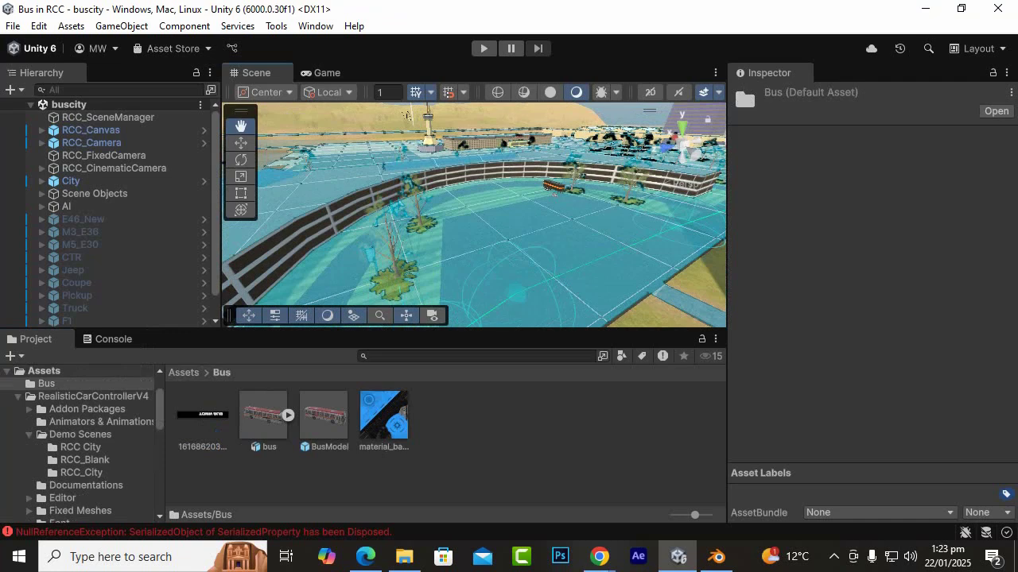
pyautogui.moveTo(323, 414); pyautogui.dragTo(536, 248)
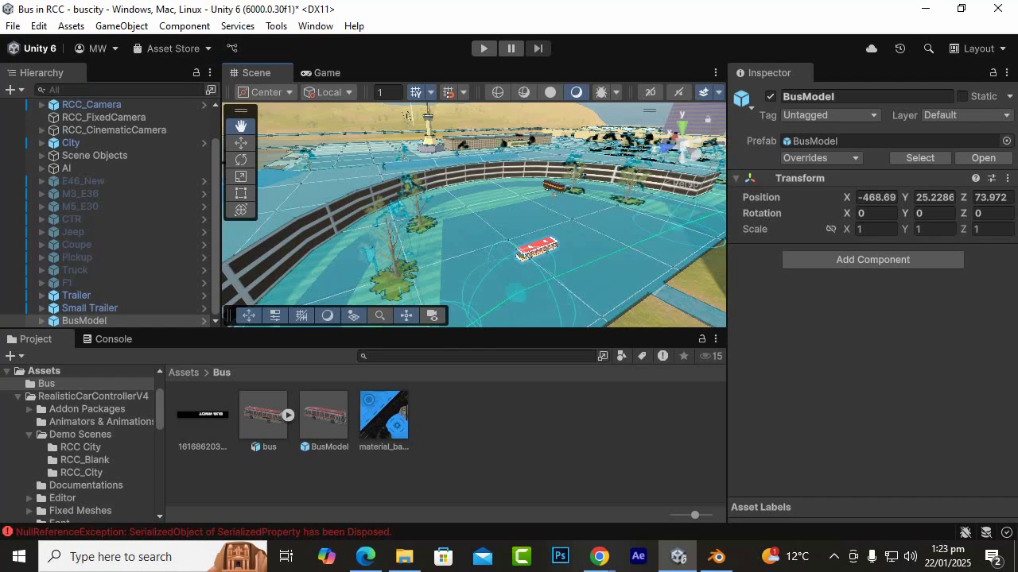
pyautogui.press('w')
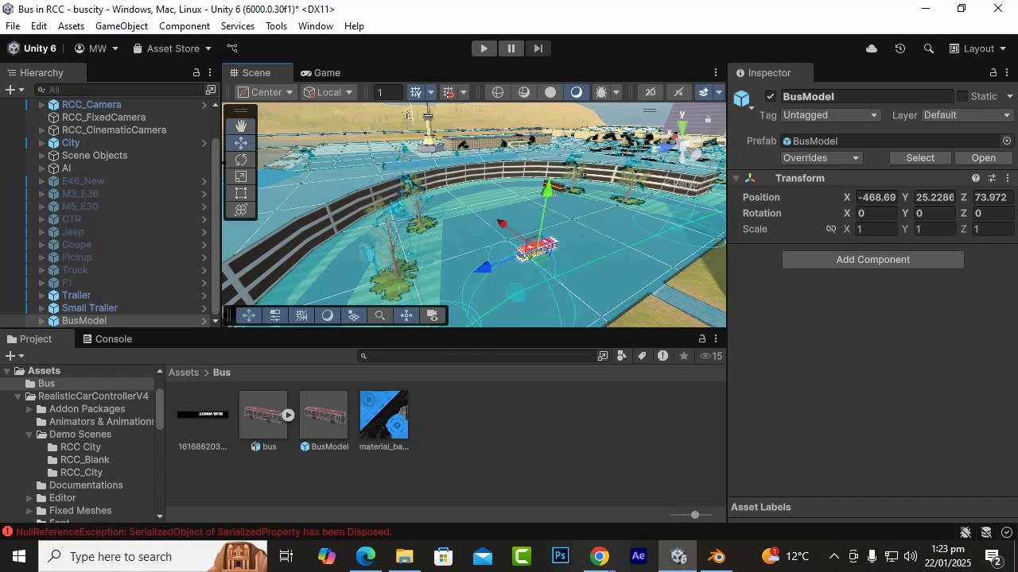
pyautogui.press('f')
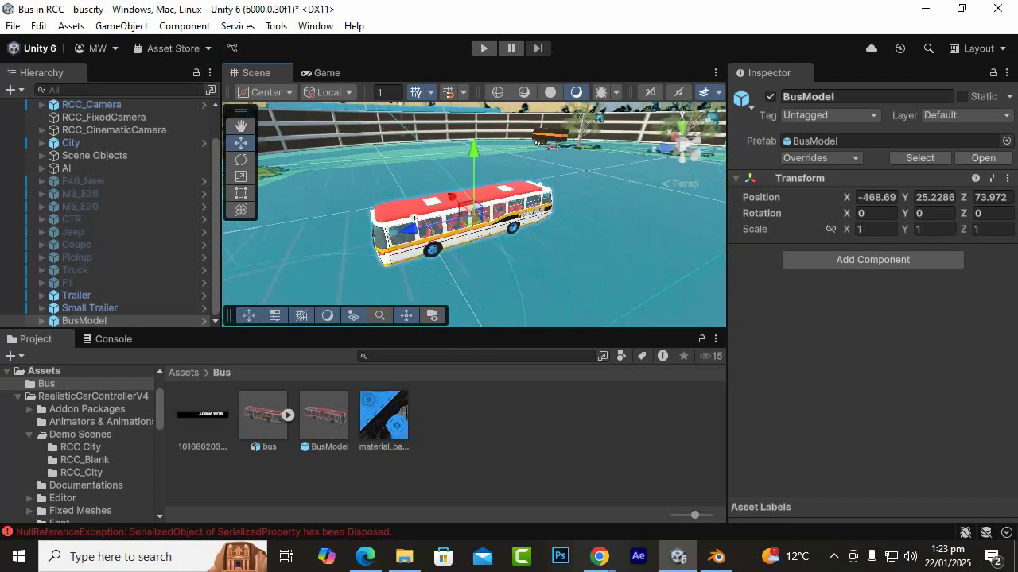
pyautogui.keyDown('alt'); pyautogui.moveTo(526, 182); pyautogui.dragTo(656, 153); pyautogui.keyUp('alt')
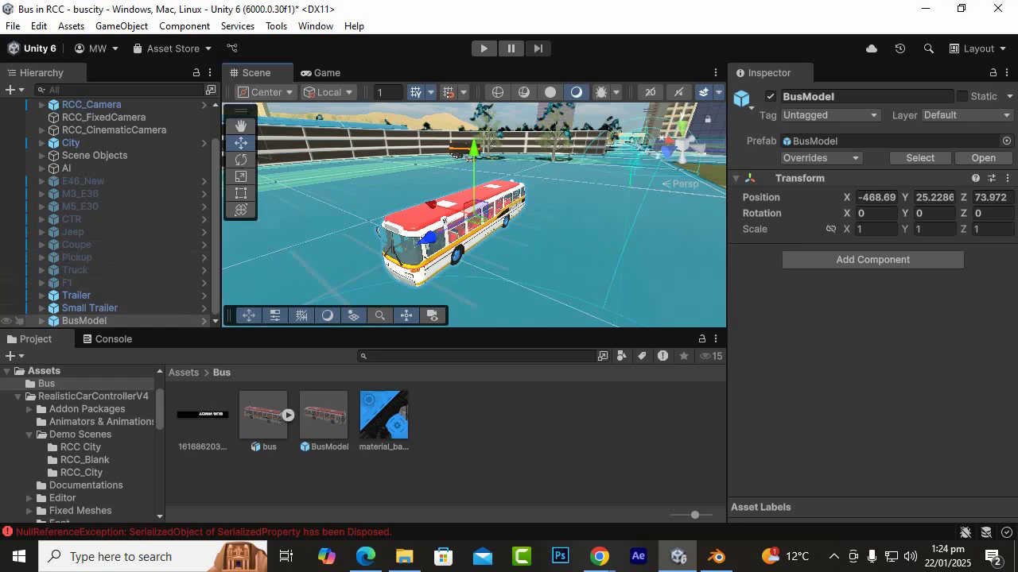
# Open Realistic Car Controller's Quick Vehicle Setup Wizard for the selected BusModel and reposition its window.
pyautogui.click(276, 25)
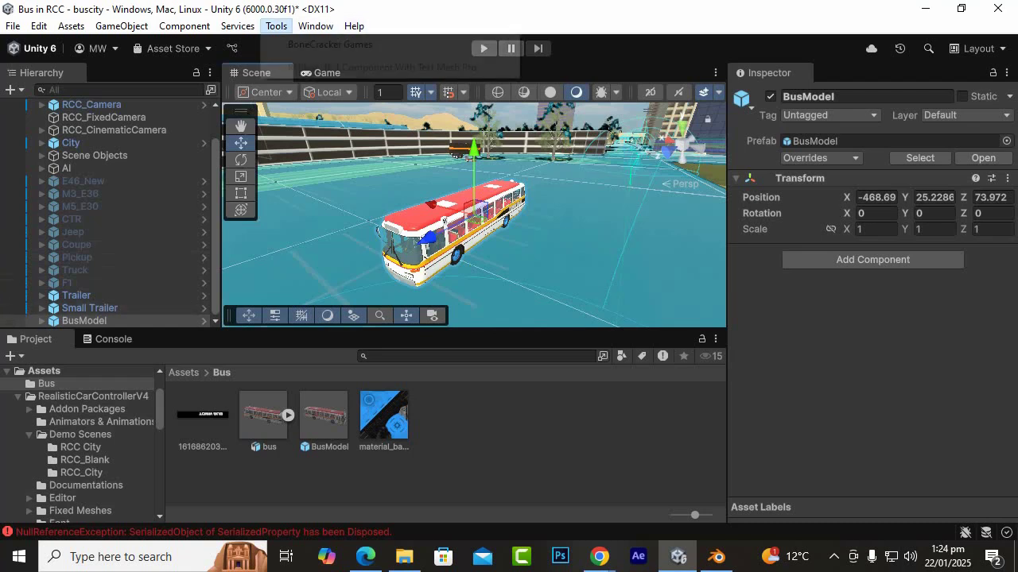
pyautogui.moveTo(381, 44)
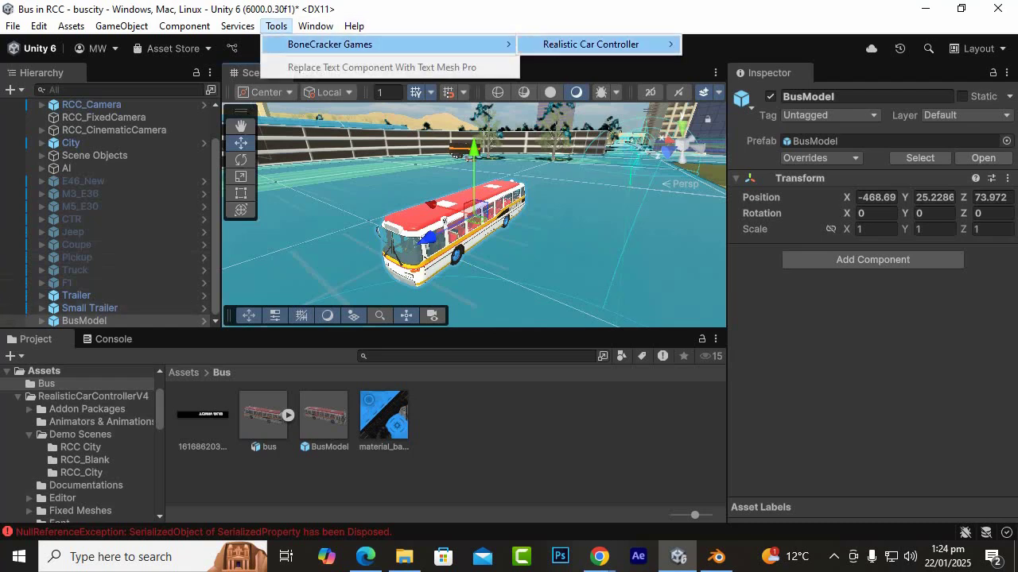
pyautogui.moveTo(591, 44)
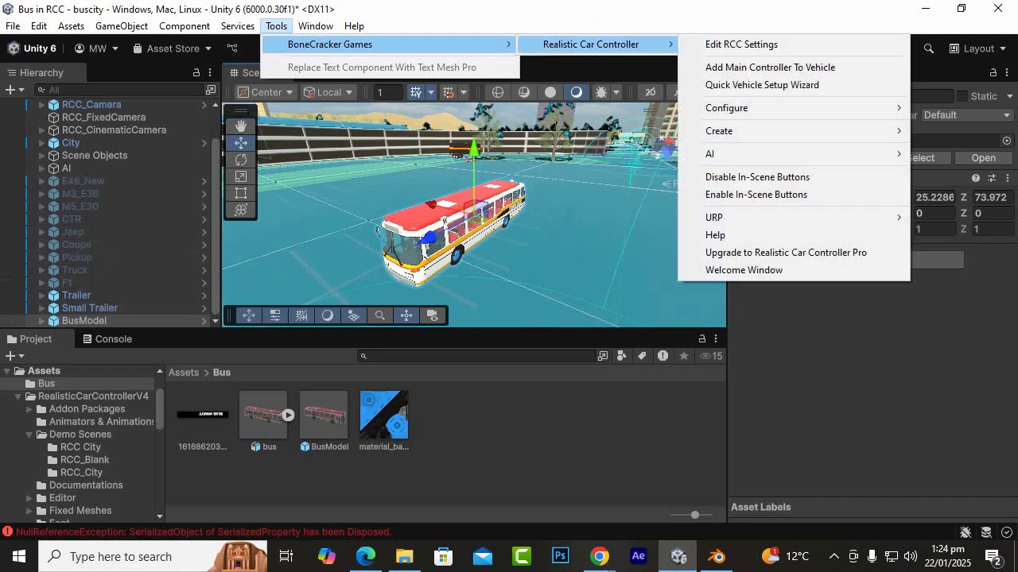
pyautogui.moveTo(718, 131)
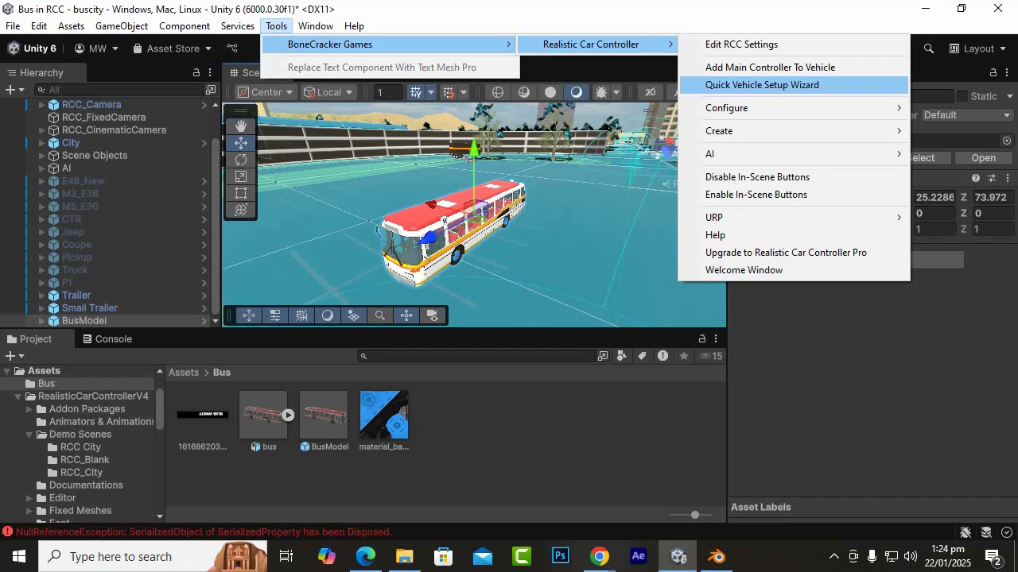
pyautogui.click(761, 84)
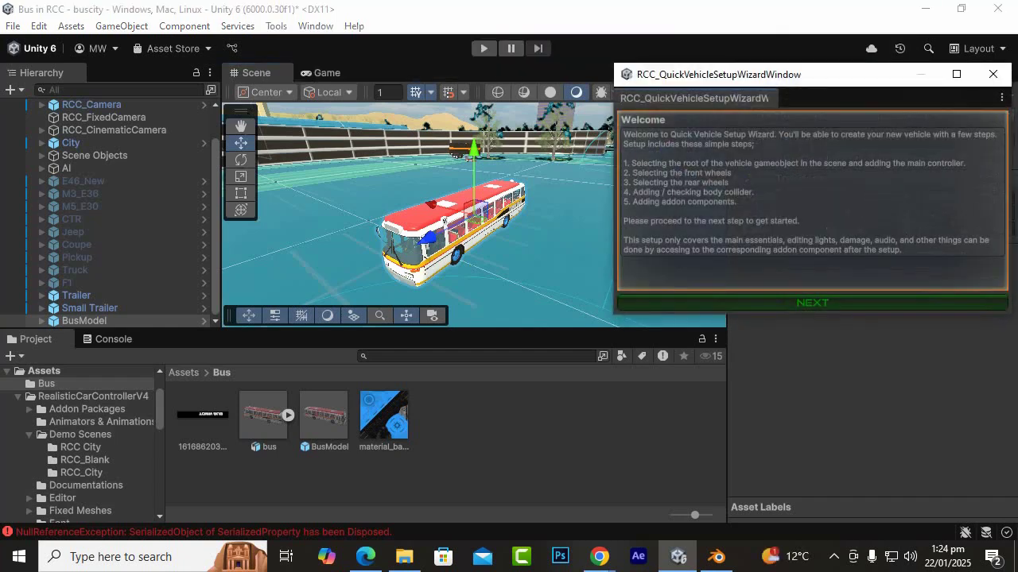
pyautogui.moveTo(827, 74); pyautogui.dragTo(728, 123)
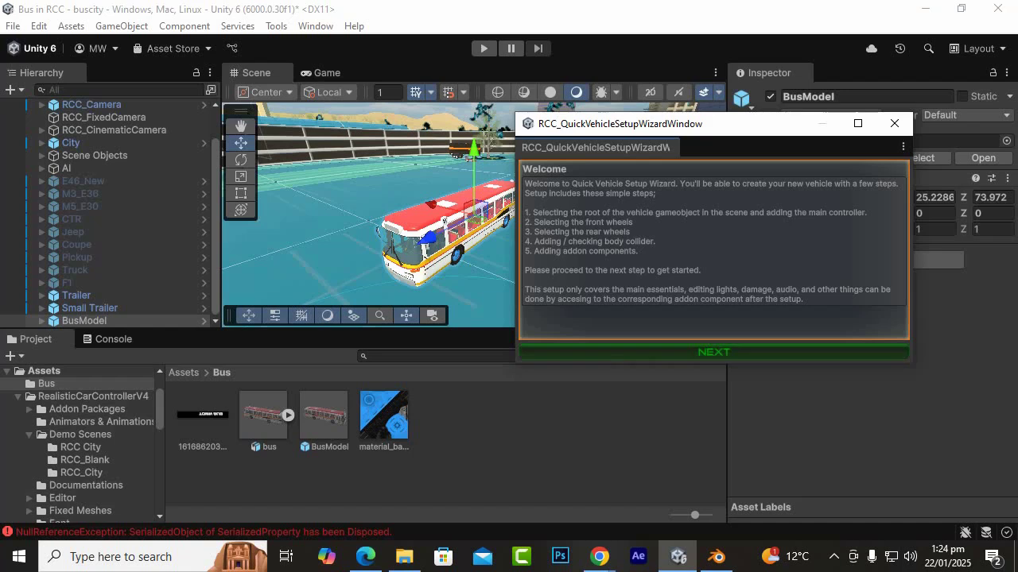
# Add the main controller to the BusModel root through the wizard, unpacking the prefab completely and fixing the vehicle's pivot position.
pyautogui.click(714, 352)
pyautogui.moveTo(713, 124); pyautogui.dragTo(670, 128)
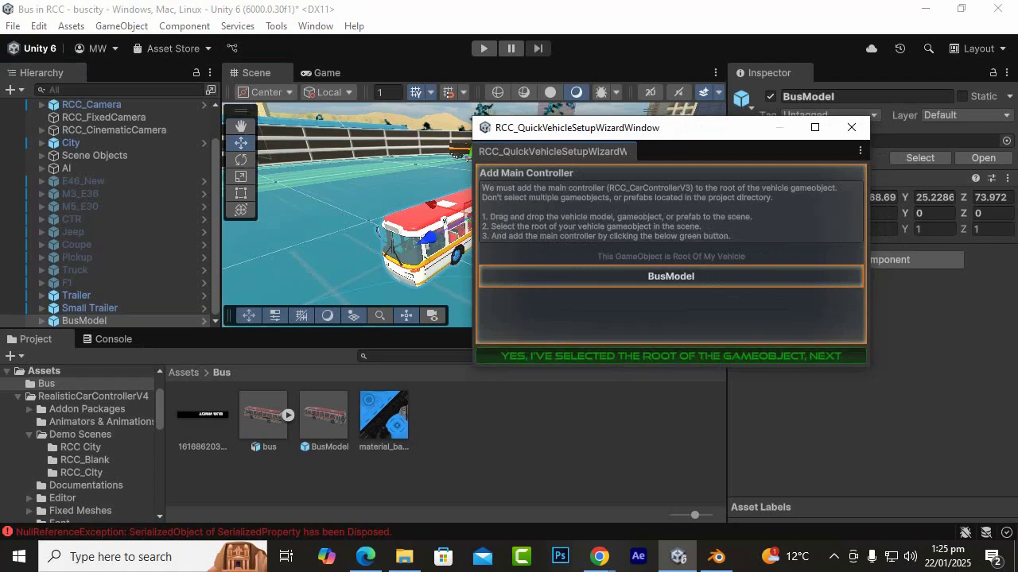
pyautogui.click(671, 356)
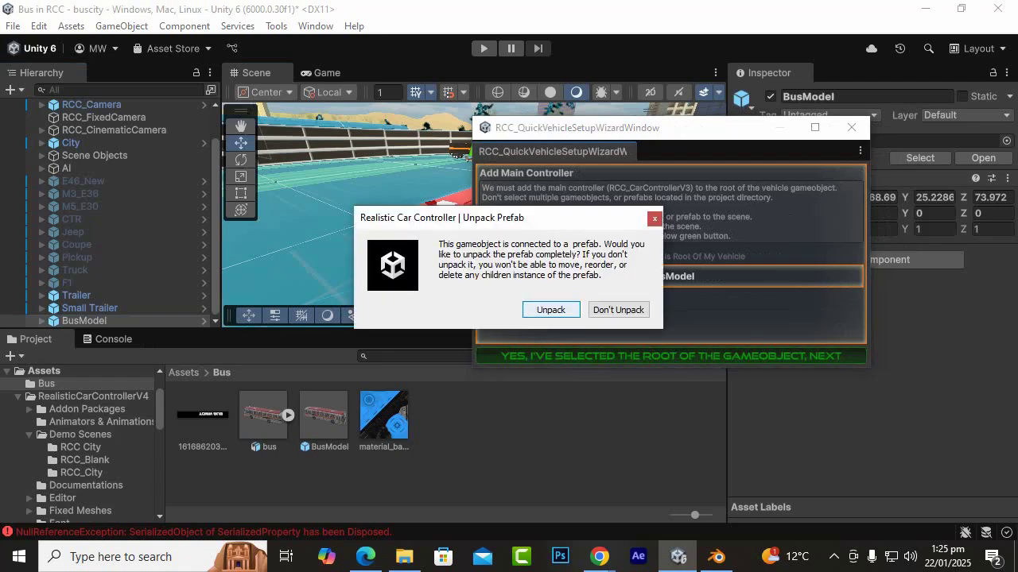
pyautogui.click(551, 310)
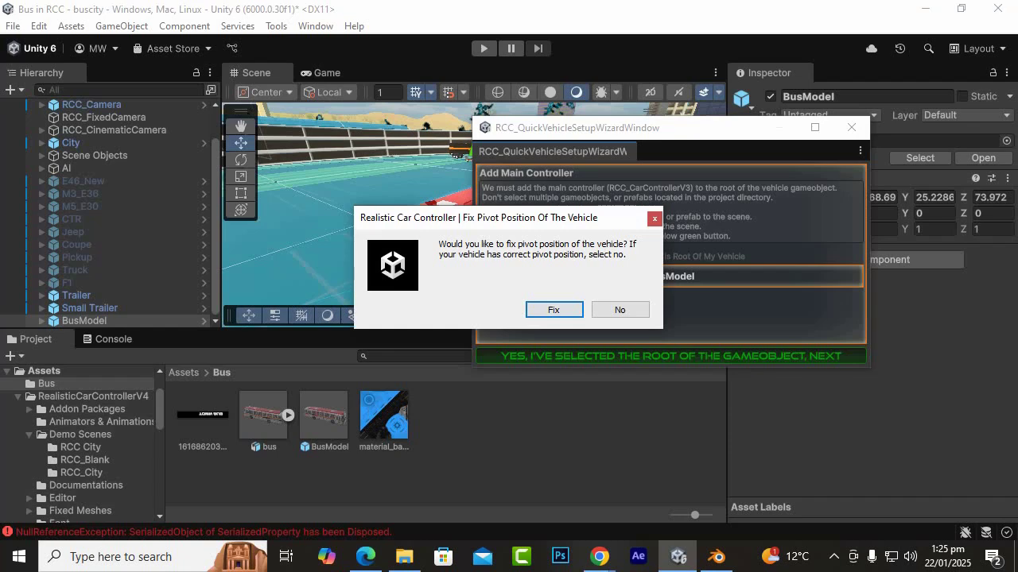
pyautogui.press('Return')
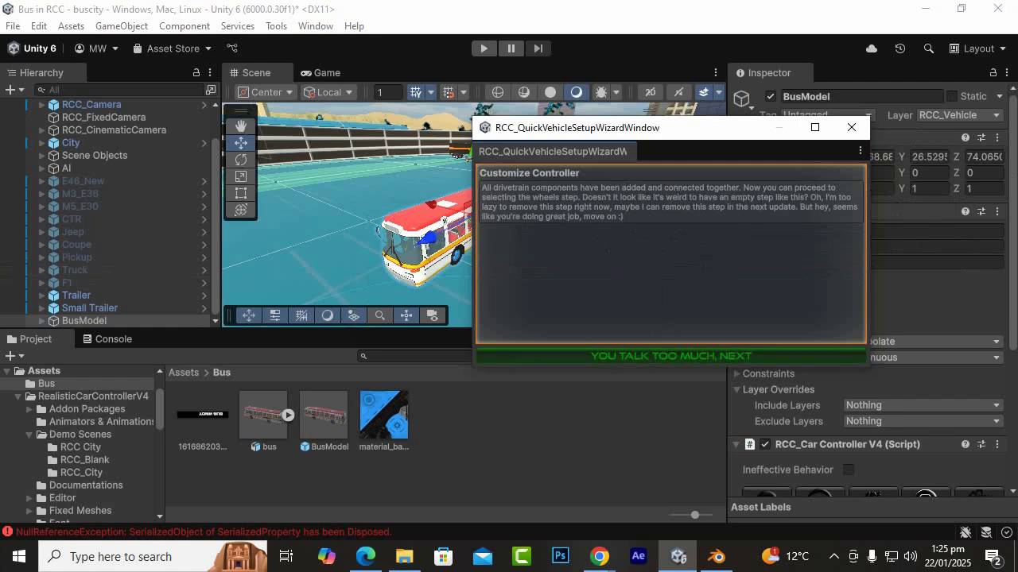
# Advance the wizard to the Front Wheels page and expand BusModel and its nested model to list the child meshes.
pyautogui.click(671, 356)
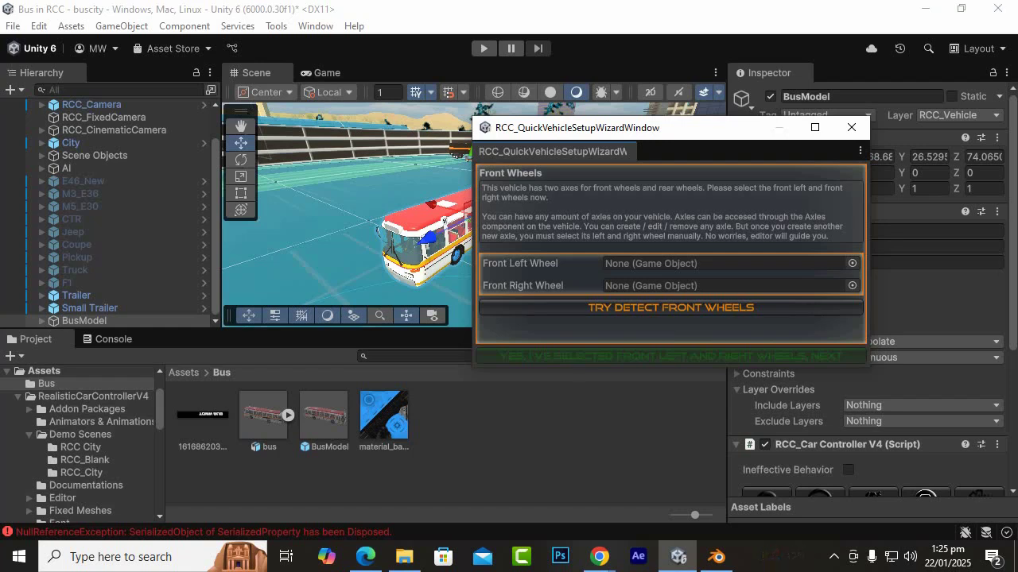
pyautogui.moveTo(683, 127); pyautogui.dragTo(604, 140)
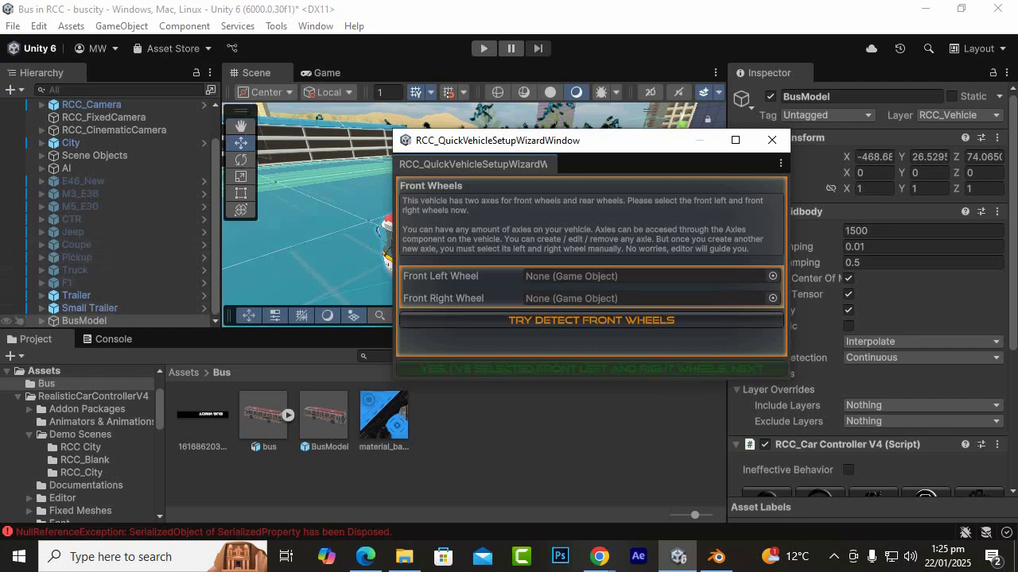
pyautogui.click(43, 322)
pyautogui.scroll(-2, 87, 220)
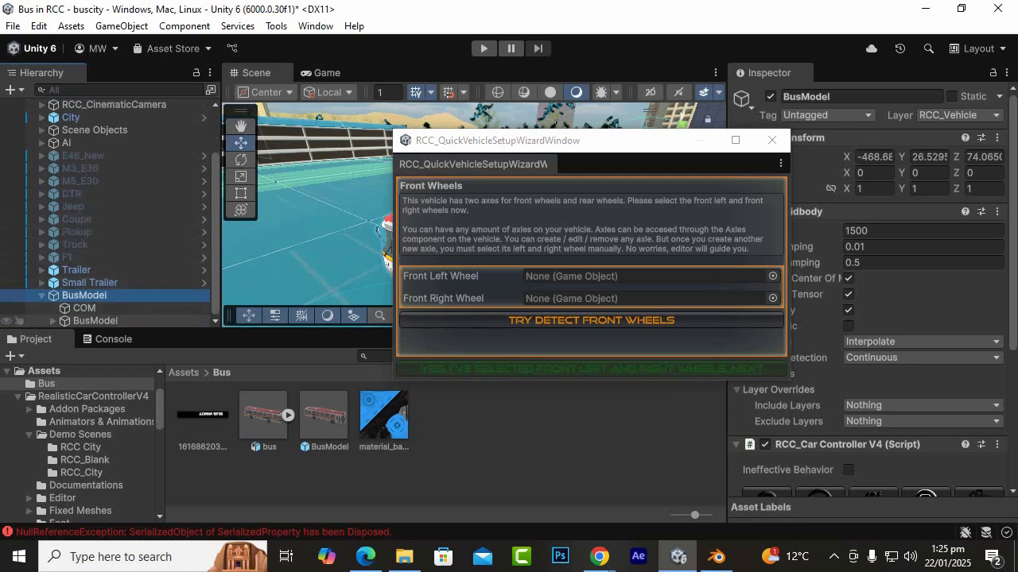
pyautogui.click(53, 321)
pyautogui.scroll(-9, 104, 220)
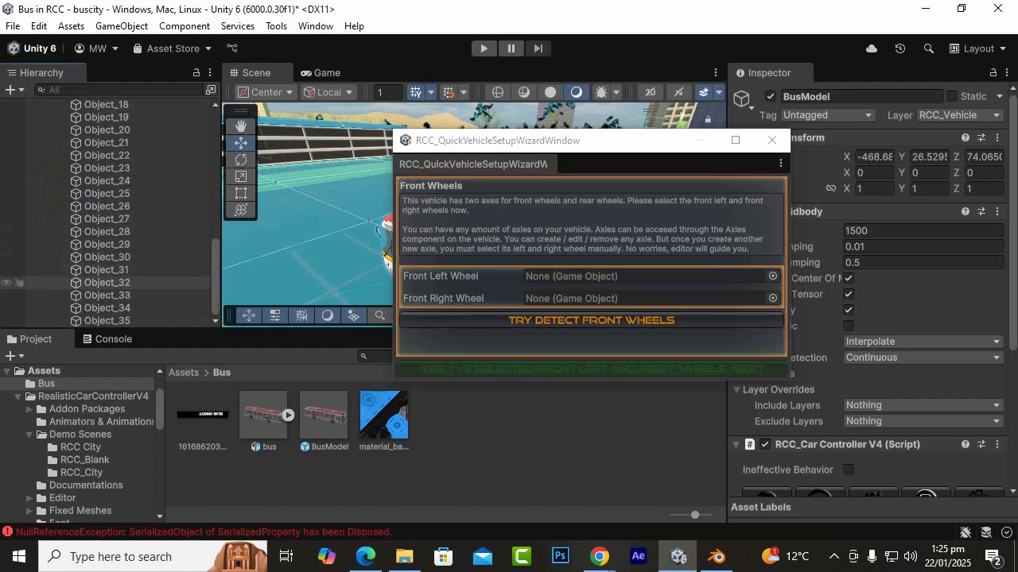
pyautogui.scroll(8, 104, 270)
pyautogui.scroll(-5, 104, 270)
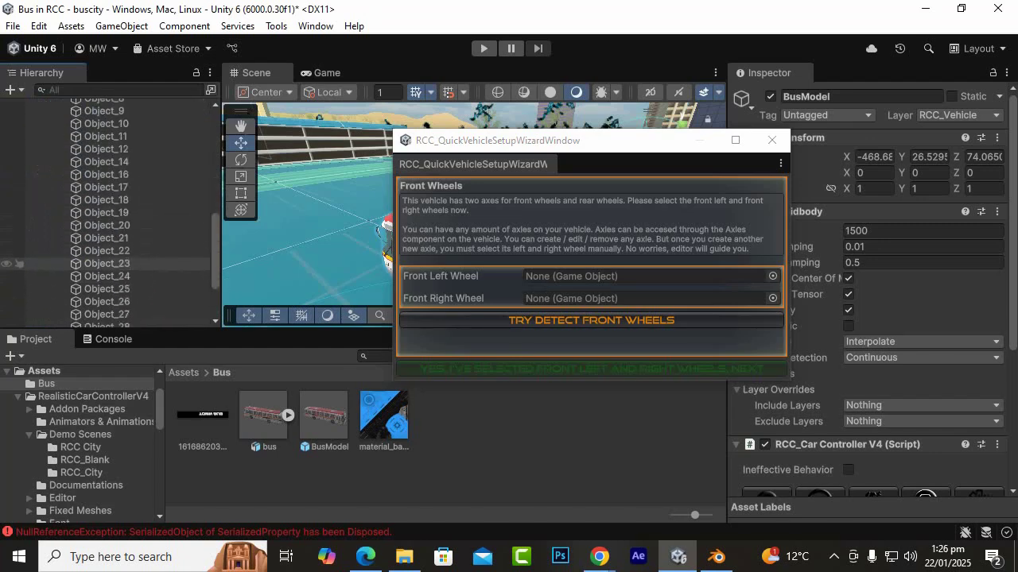
# Rename the bus's front left wheel mesh to frontleftwheel and assign it as the wizard's Front Left Wheel.
pyautogui.moveTo(589, 140); pyautogui.dragTo(774, 151)
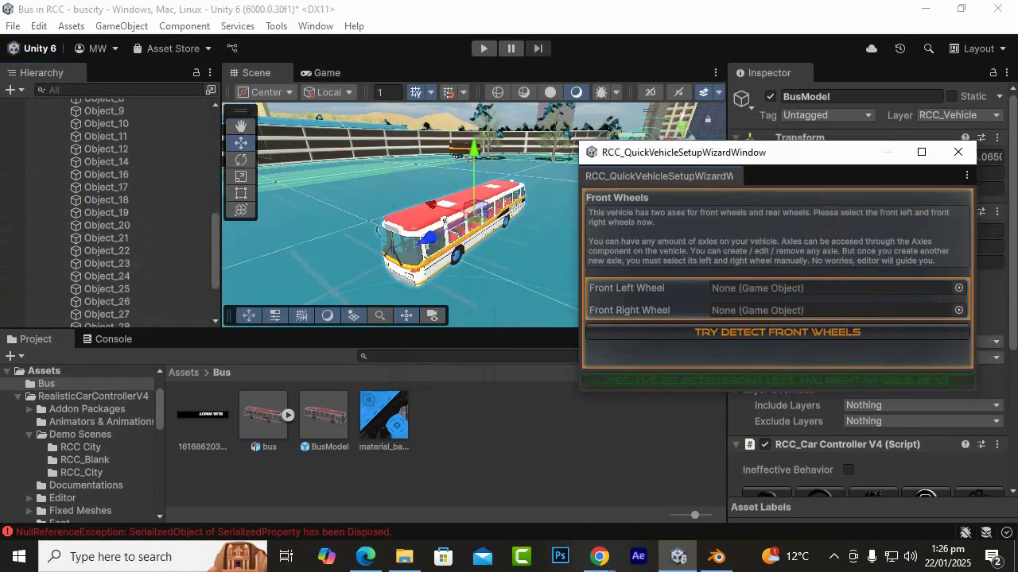
pyautogui.scroll(4, 445, 238)
pyautogui.click(441, 289)
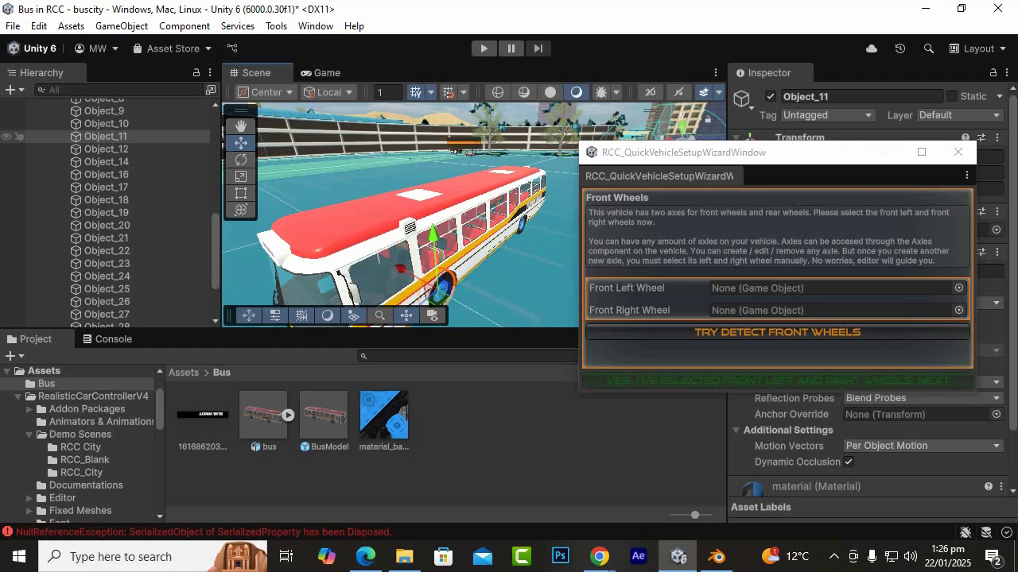
pyautogui.rightClick(137, 136)
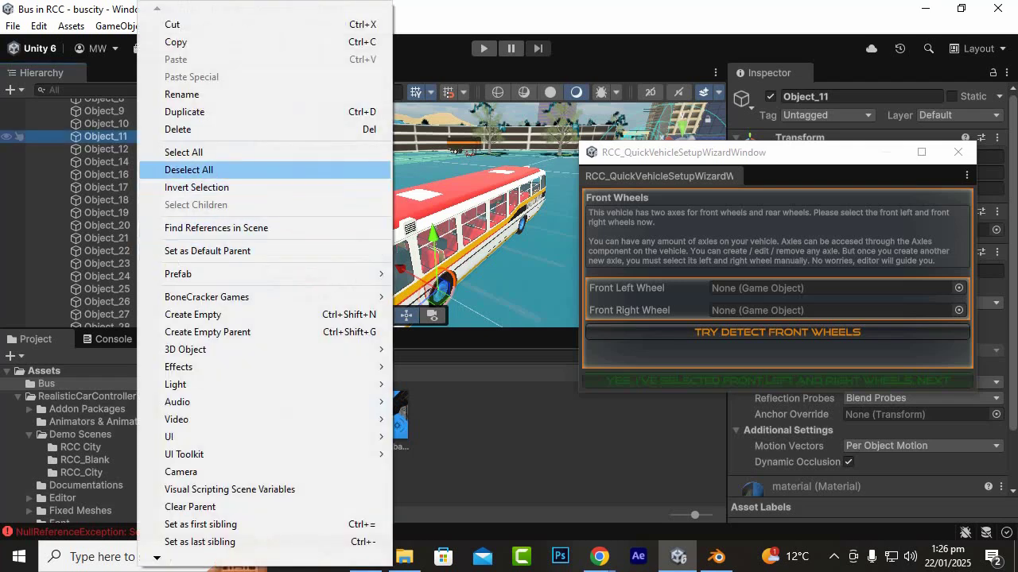
pyautogui.click(182, 94)
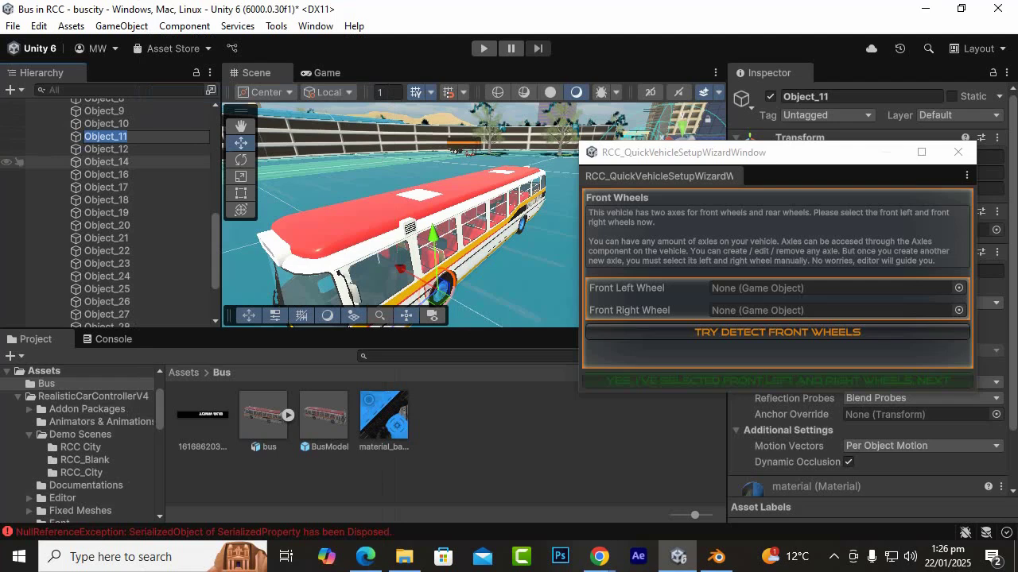
pyautogui.write('frontleftwheel')
pyautogui.press('Return')
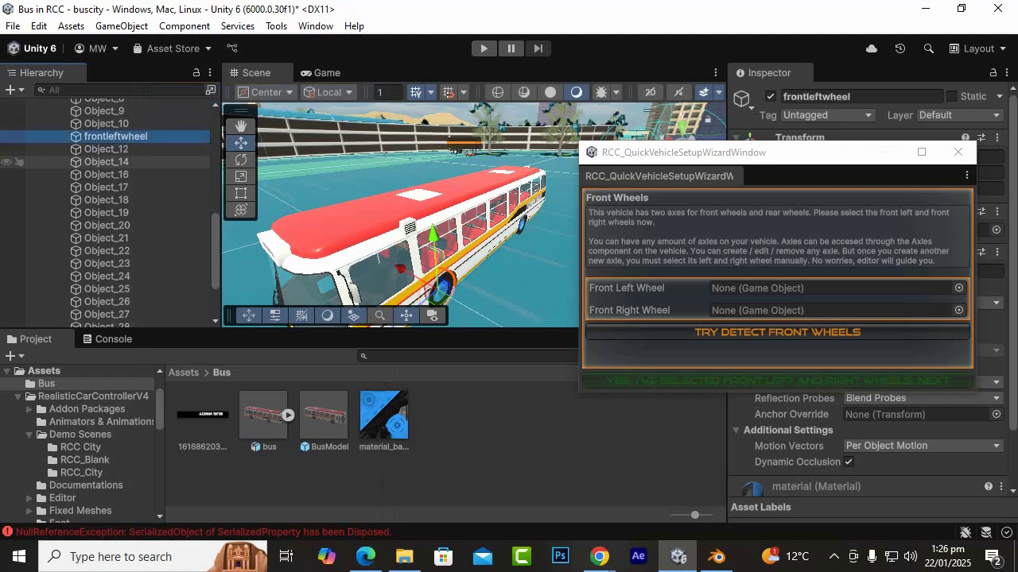
pyautogui.moveTo(116, 137); pyautogui.dragTo(778, 288)
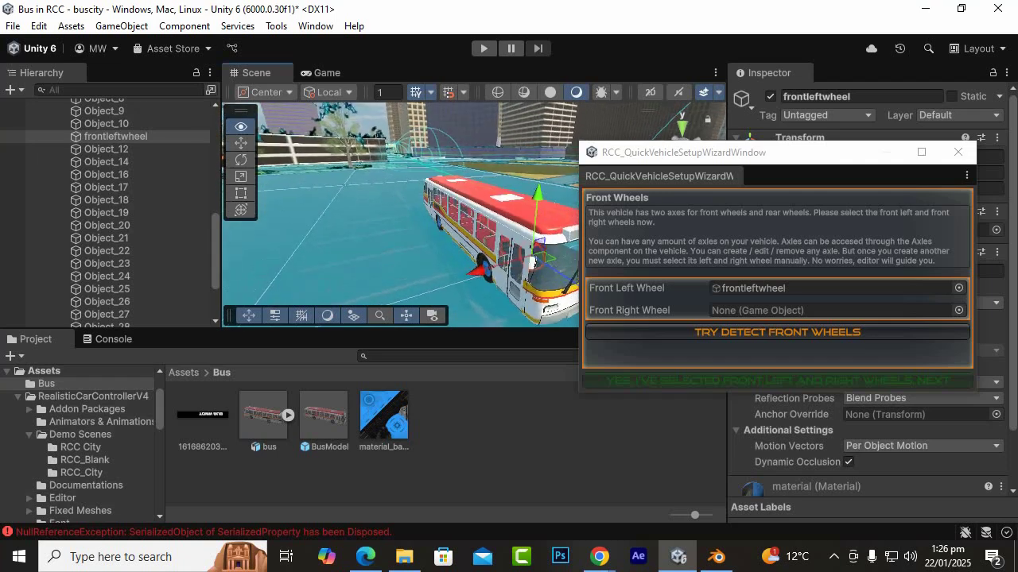
# Select the bus's front right wheel mesh and start renaming it with a name beginning with front.
pyautogui.press('w')
pyautogui.moveTo(398, 238); pyautogui.dragTo(446, 203, button='right')
pyautogui.click(515, 291)
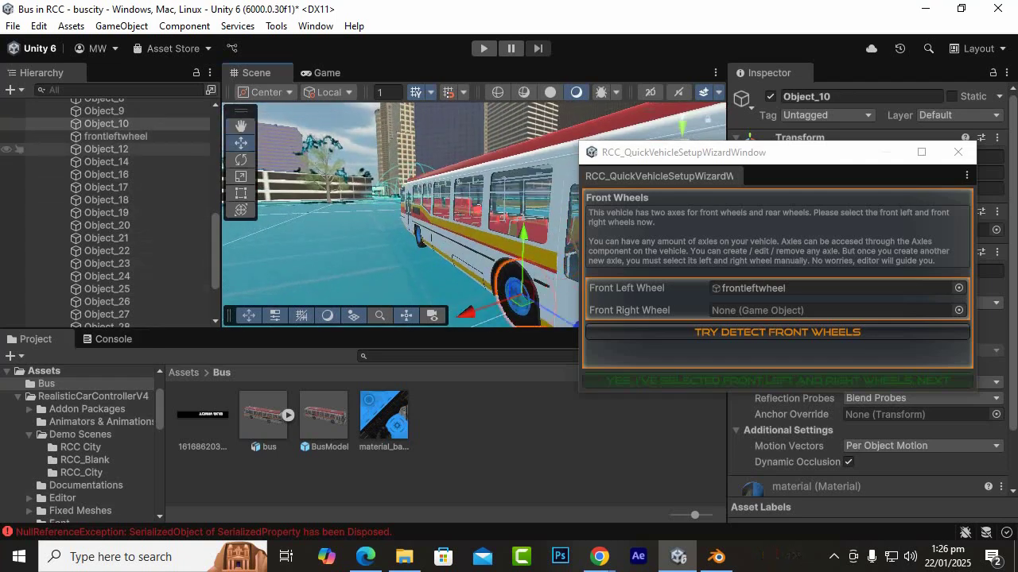
pyautogui.rightClick(119, 123)
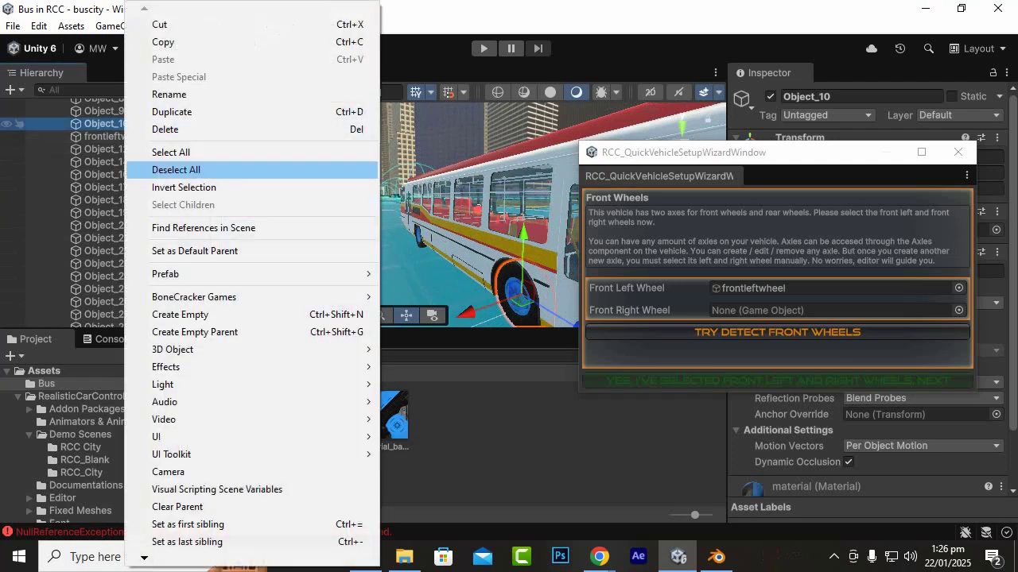
pyautogui.click(168, 94)
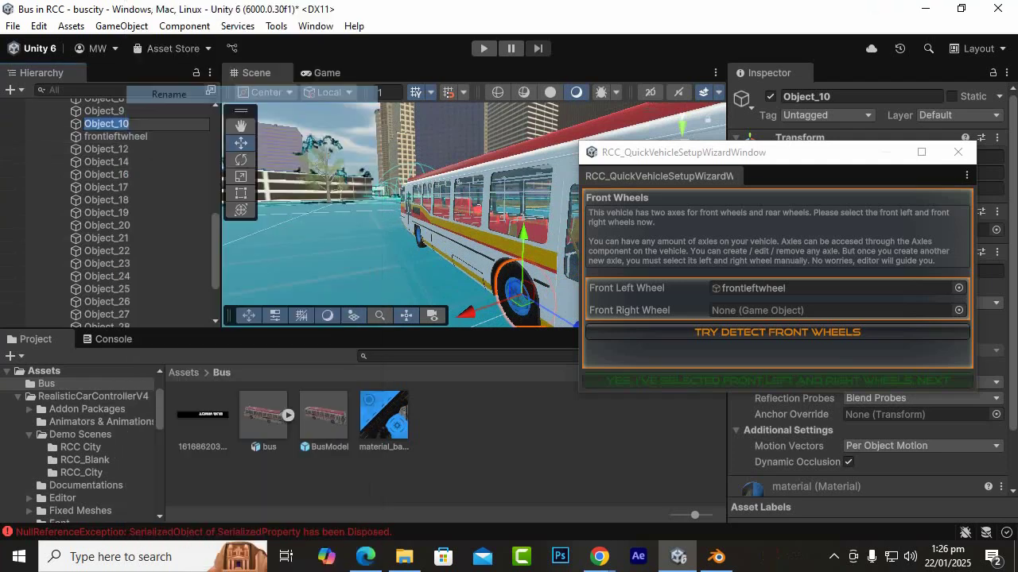
pyautogui.write('front')
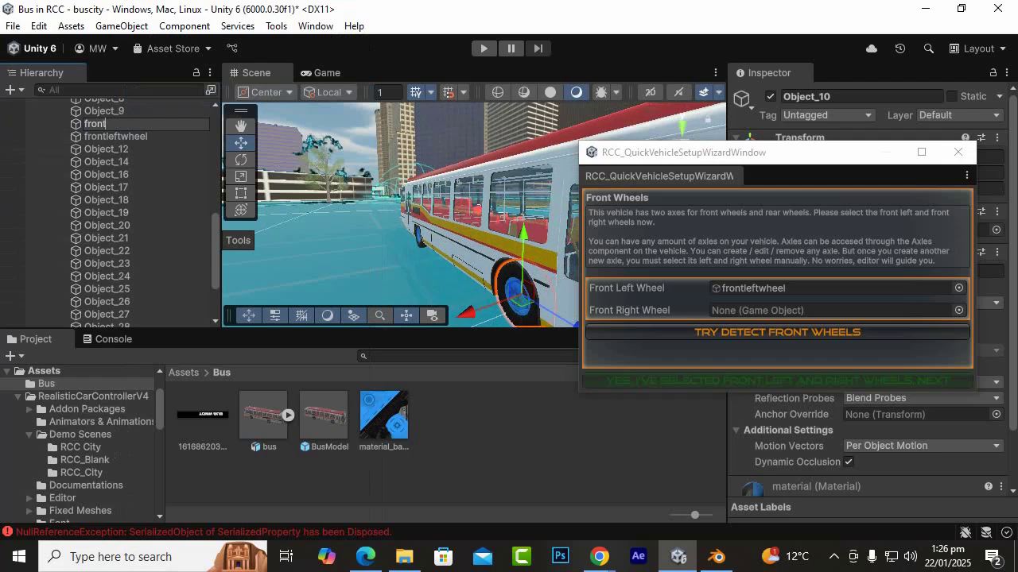
# Finish naming the front right wheel frontrightwheel and confirm it as the wizard's Front Right Wheel.
pyautogui.write('rightwheel')
pyautogui.press('Return')
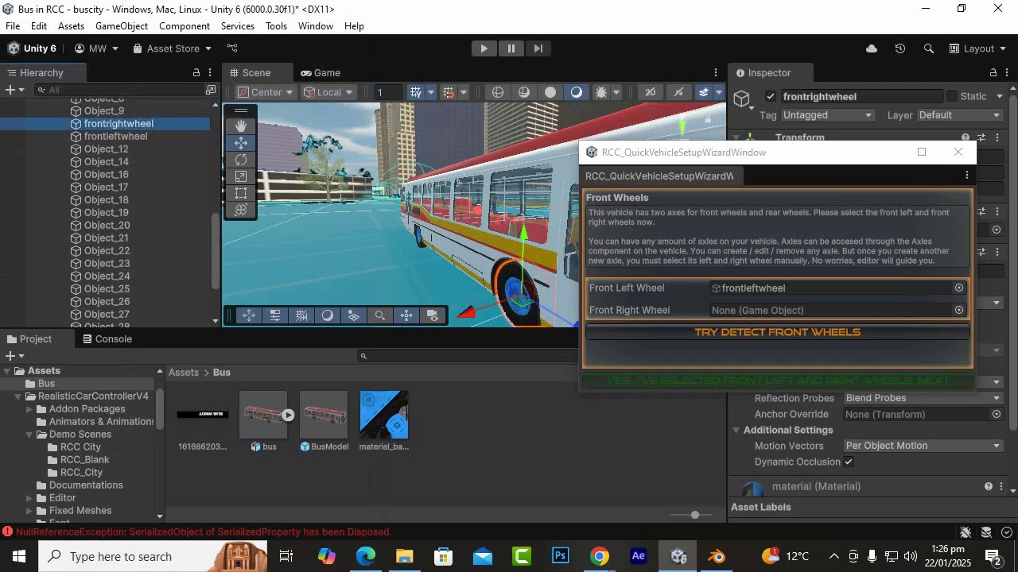
pyautogui.moveTo(118, 124); pyautogui.dragTo(755, 311)
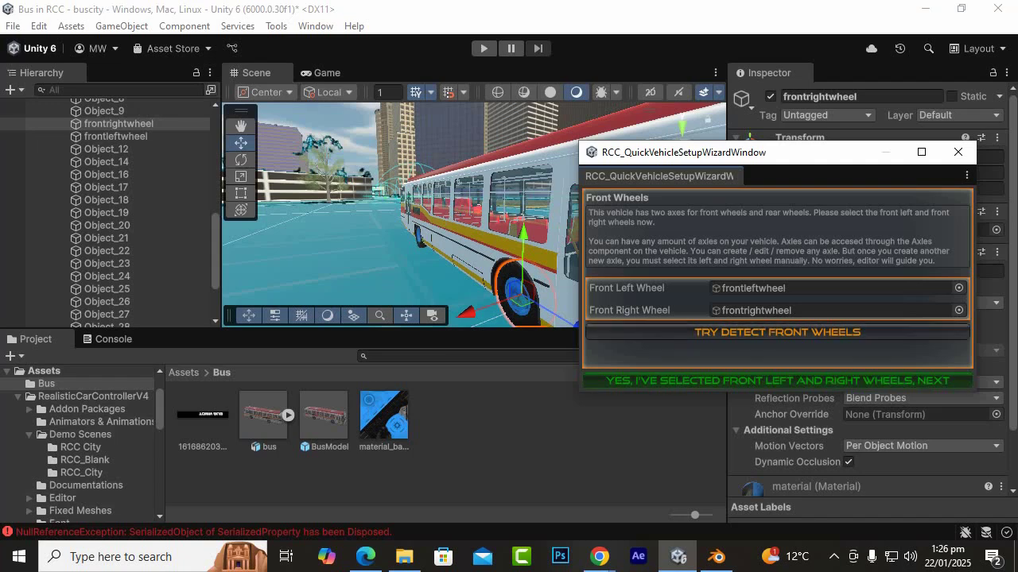
pyautogui.click(777, 381)
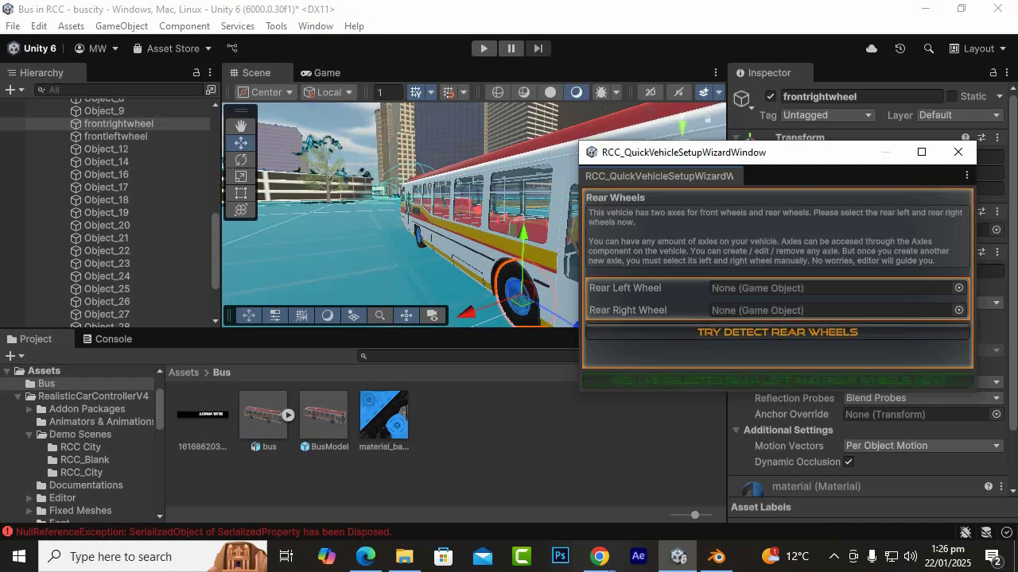
# Rename the bus's right rear wheel object rearrightwheel and assign it as the wizard's Rear Right Wheel.
pyautogui.scroll(-5, 446, 231)
pyautogui.keyDown('alt'); pyautogui.moveTo(381, 238); pyautogui.dragTo(509, 234); pyautogui.keyUp('alt')
pyautogui.moveTo(430, 238)
pyautogui.keyDown('alt'); pyautogui.mouseDown()
pyautogui.moveTo(548, 245)
pyautogui.moveTo(441, 242)
pyautogui.mouseUp(); pyautogui.keyUp('alt')
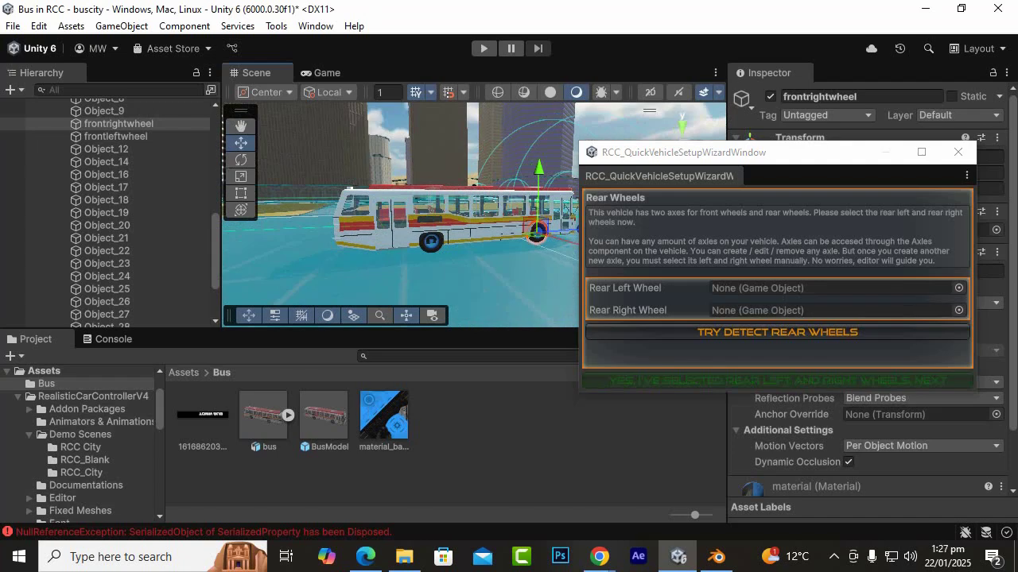
pyautogui.click(431, 242)
pyautogui.keyDown('alt'); pyautogui.moveTo(438, 252); pyautogui.dragTo(493, 296); pyautogui.keyUp('alt')
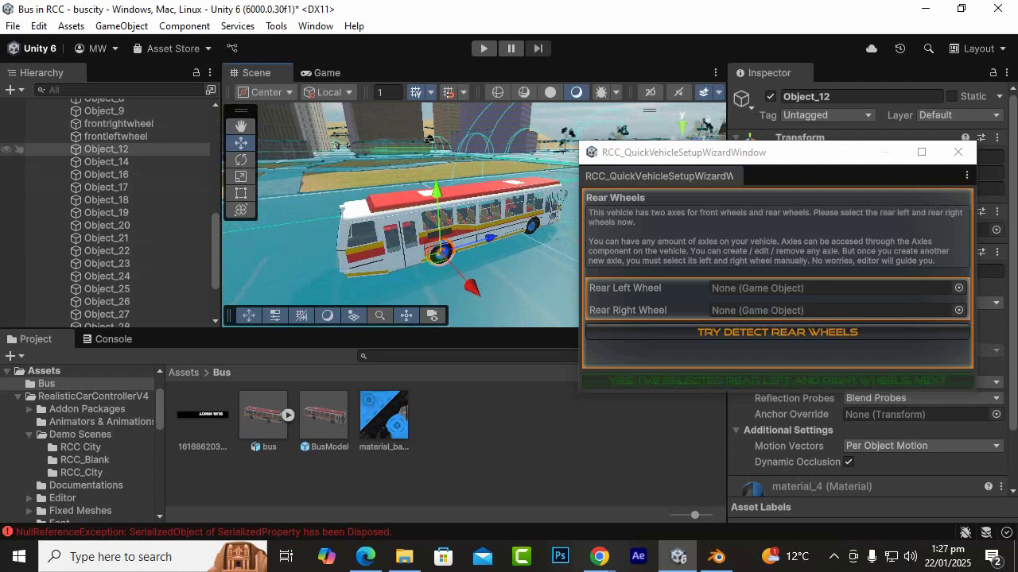
pyautogui.rightClick(123, 150)
pyautogui.click(159, 91)
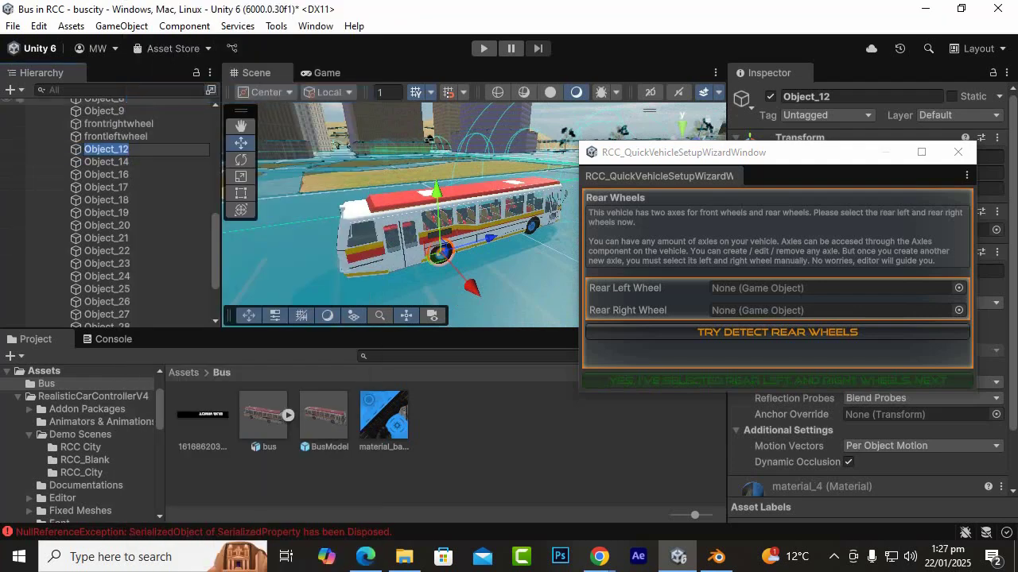
pyautogui.write('rearl')
pyautogui.write('ightwheel')
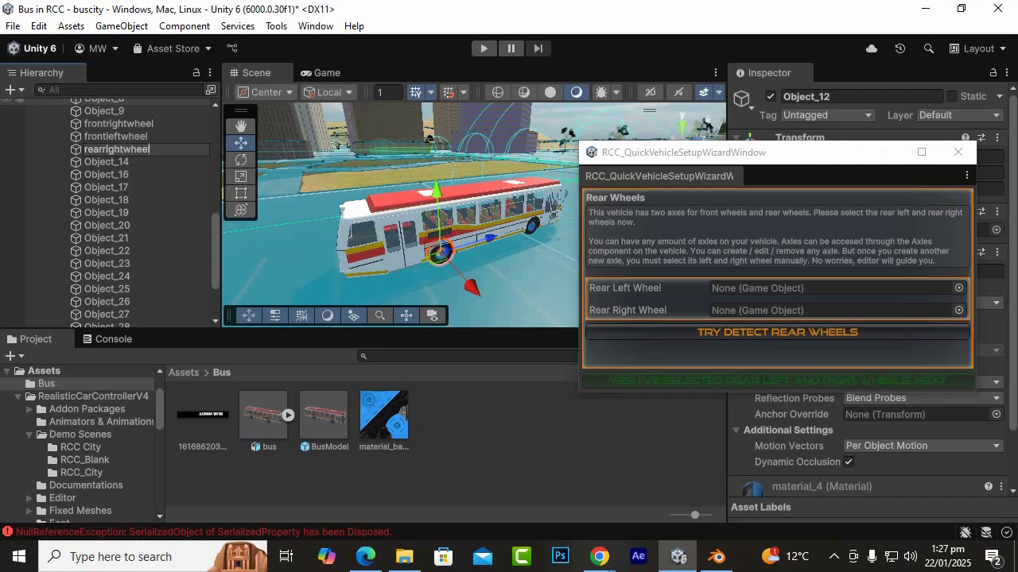
pyautogui.press('Return')
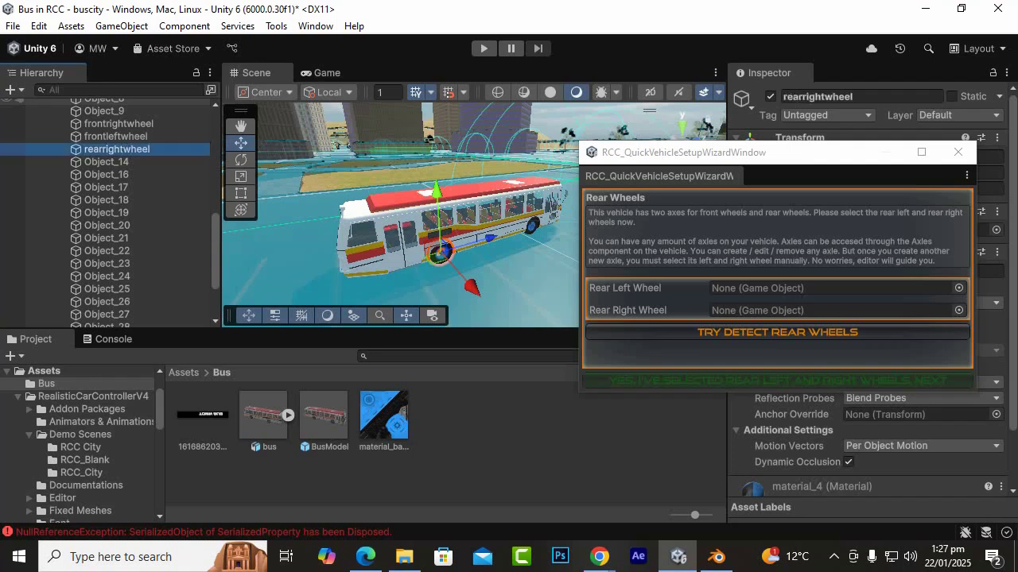
pyautogui.moveTo(117, 149); pyautogui.dragTo(757, 311)
# Rename the bus's left rear wheel object RearLeftWheel and confirm it as the wizard's Rear Left Wheel.
pyautogui.keyDown('alt'); pyautogui.moveTo(334, 243); pyautogui.dragTo(553, 238); pyautogui.keyUp('alt')
pyautogui.click(491, 255)
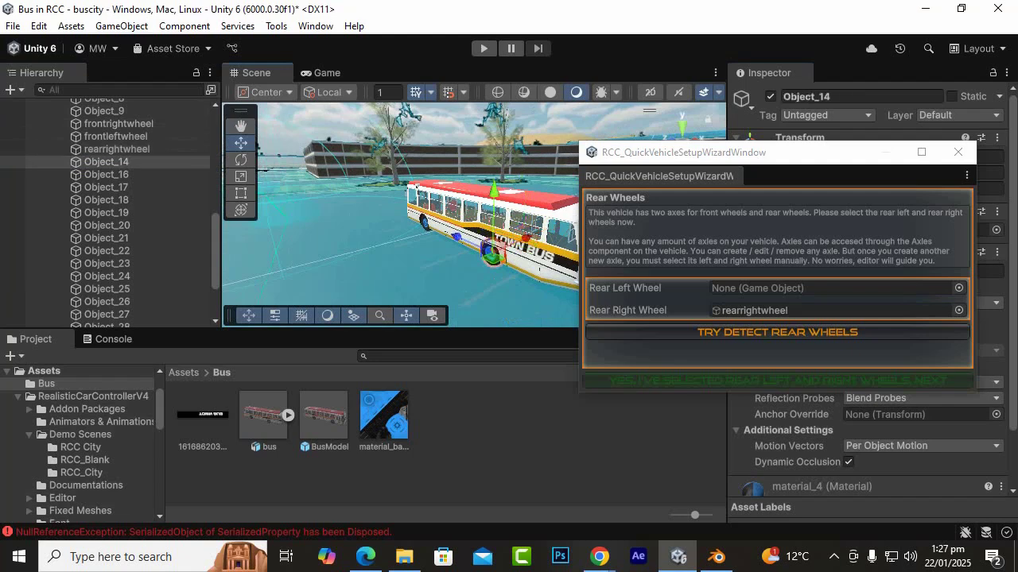
pyautogui.click(108, 163)
pyautogui.rightClick(117, 163)
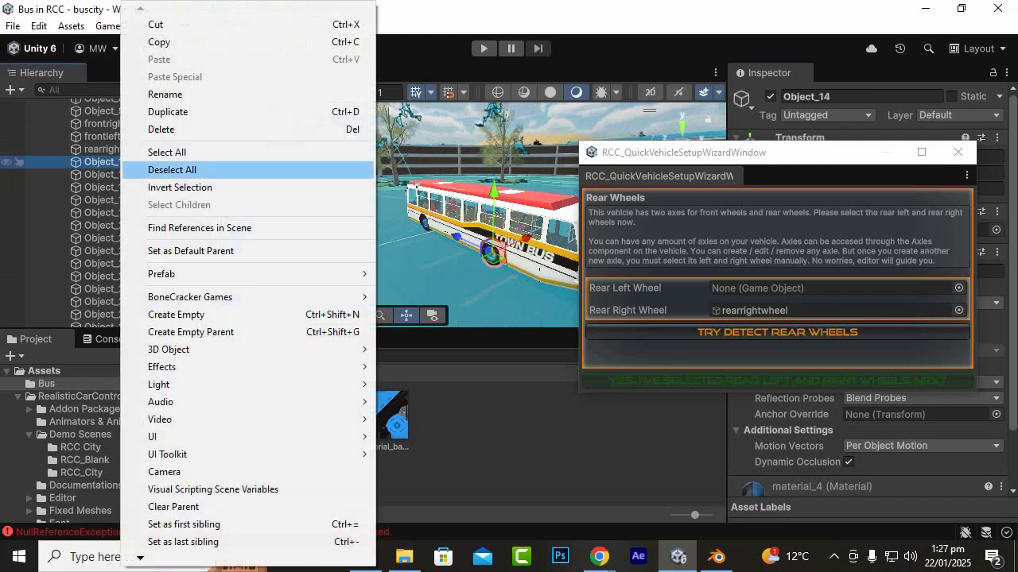
pyautogui.click(152, 93)
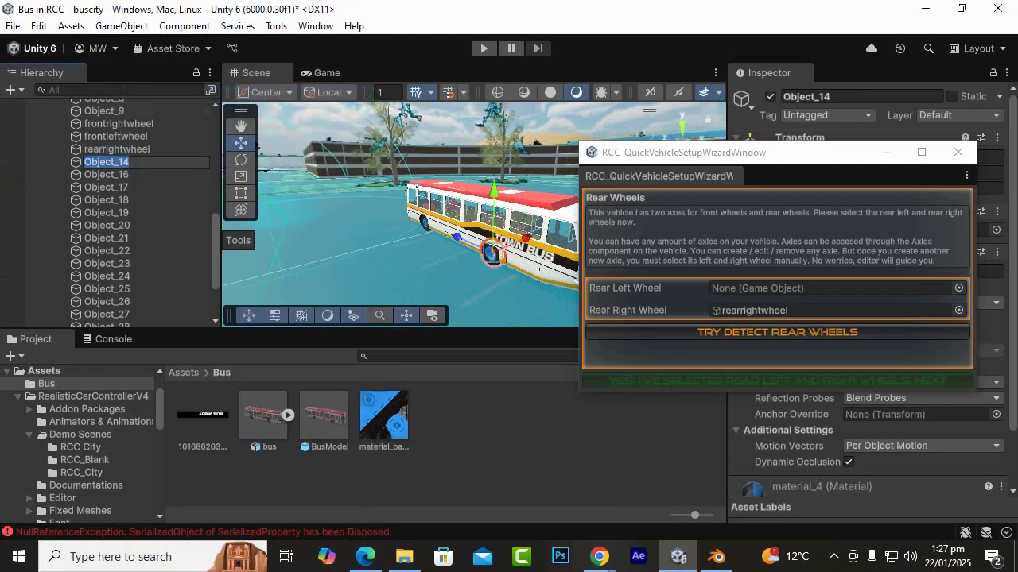
pyautogui.write('Rear')
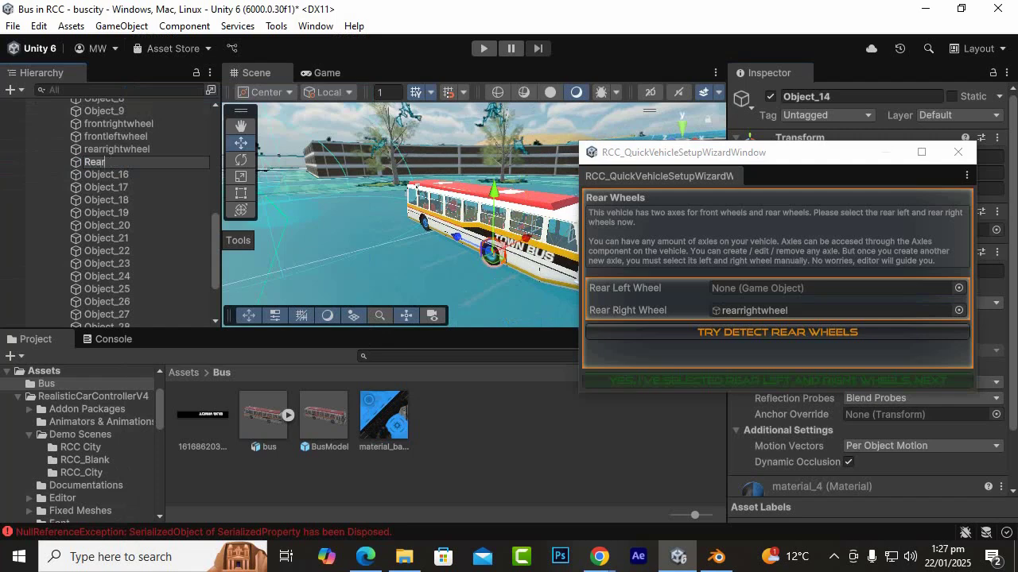
pyautogui.write('LeftWheel')
pyautogui.press('Return')
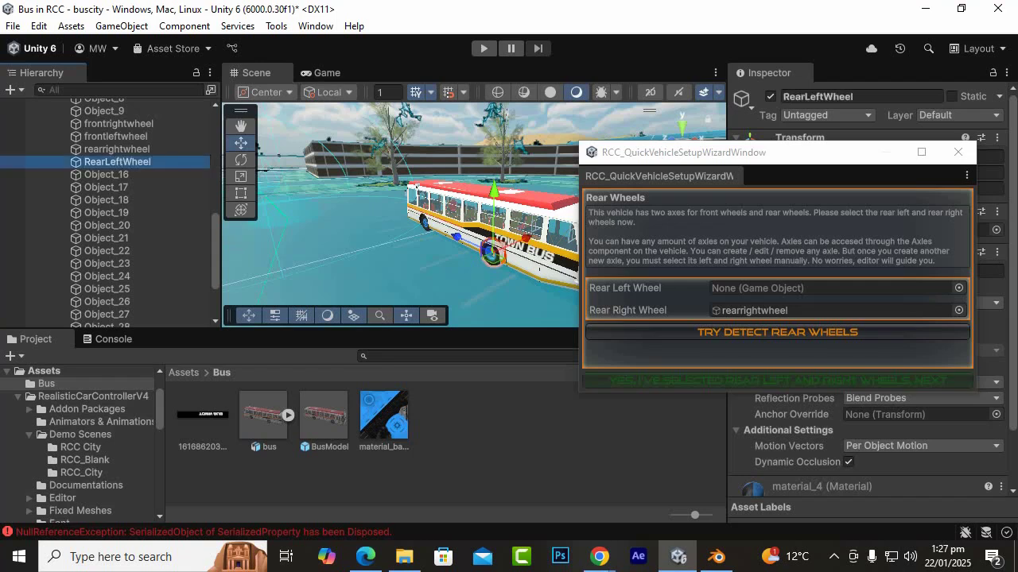
pyautogui.moveTo(117, 163); pyautogui.dragTo(768, 289)
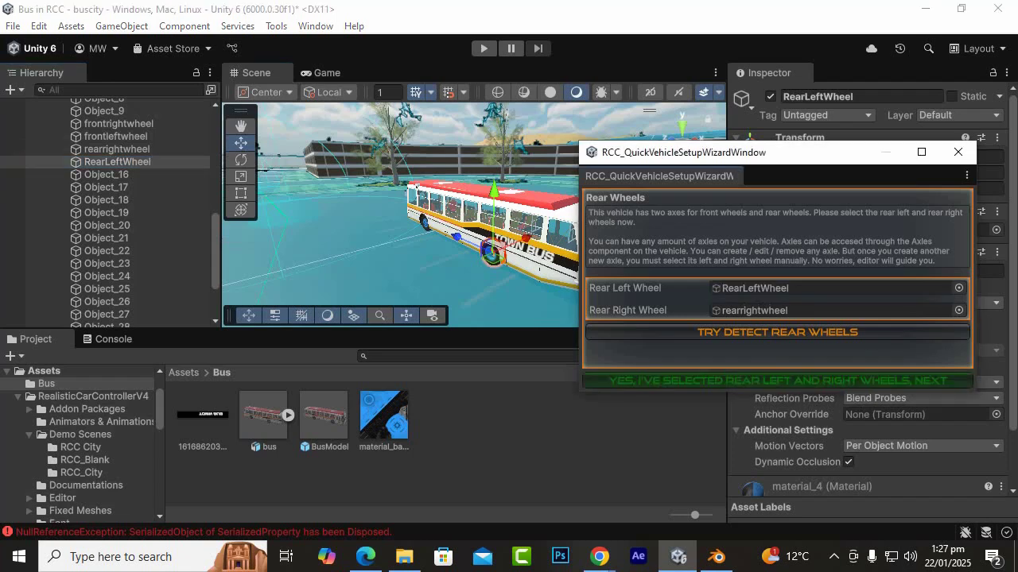
pyautogui.click(777, 381)
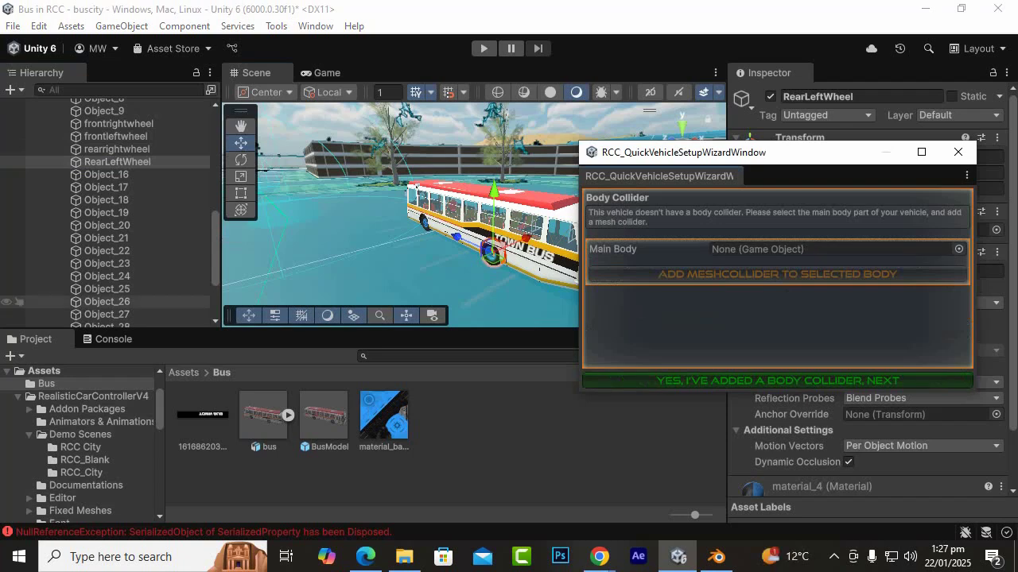
# Select the nested BusModel object and examine the bus in the scene as a candidate for the main body.
pyautogui.scroll(5, 103, 239)
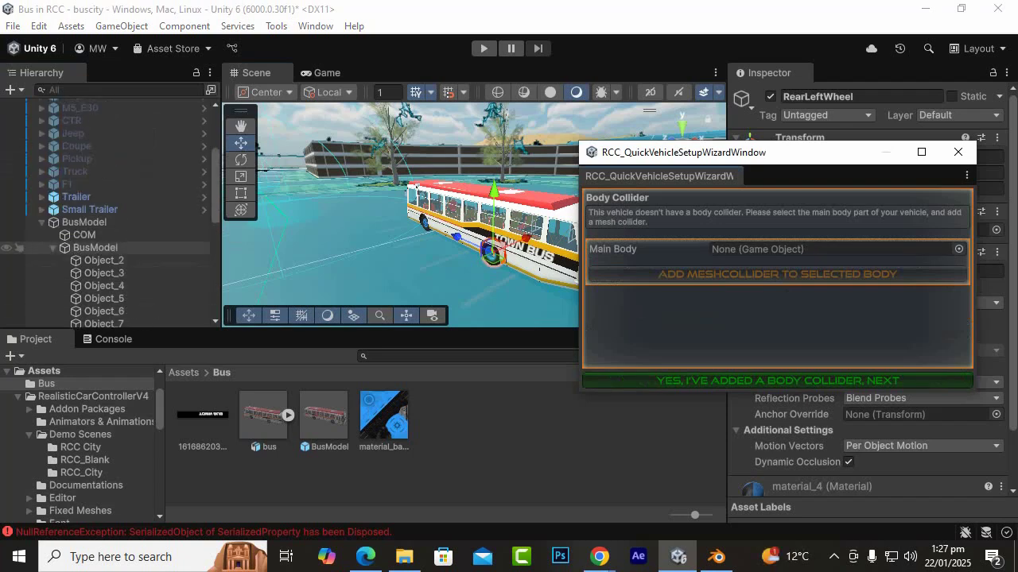
pyautogui.click(95, 248)
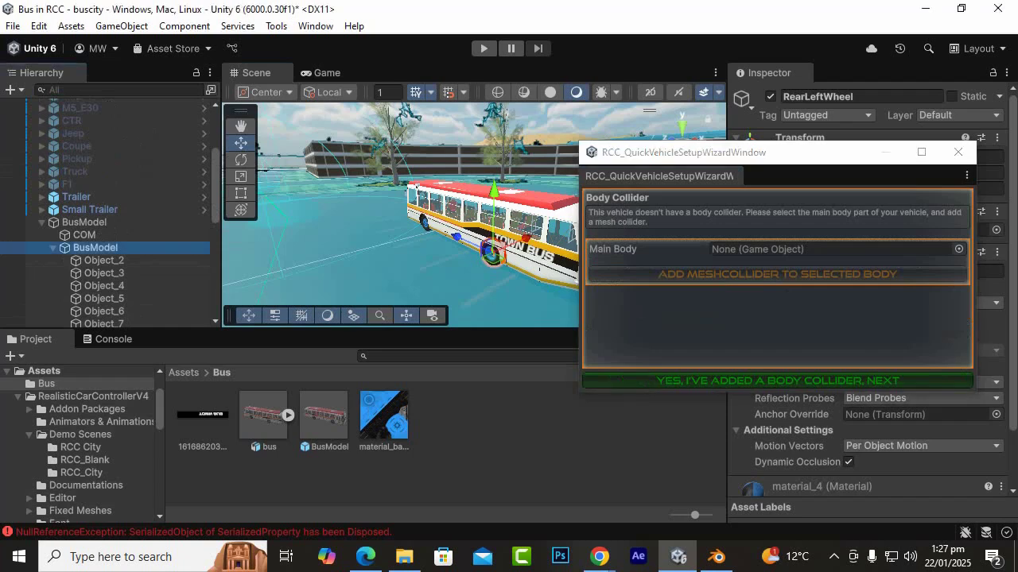
pyautogui.scroll(-2, 473, 215)
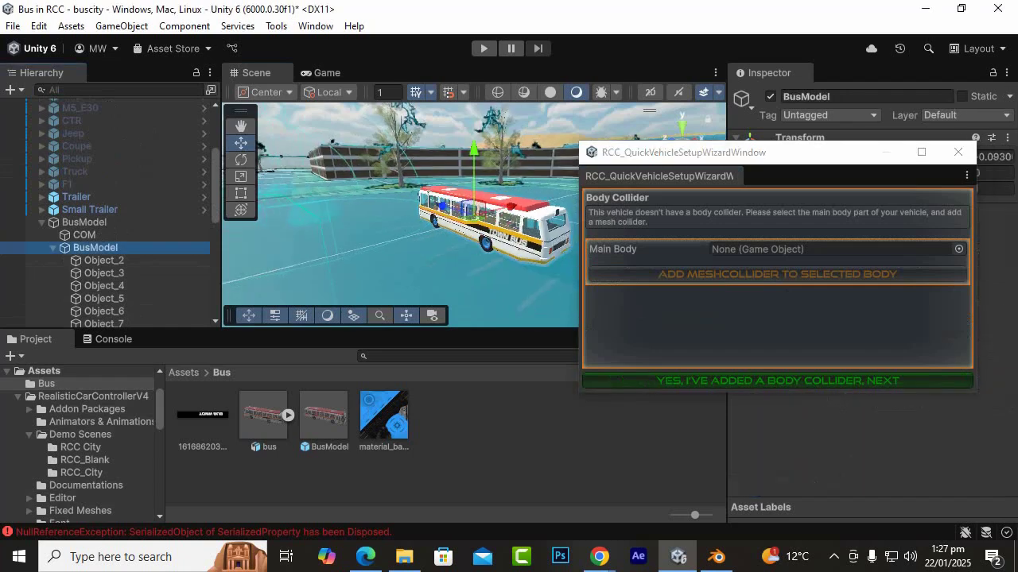
pyautogui.scroll(2, 474, 215)
# Lift the bus's red roof and stripe part upward to see what it covers, and undo the move.
pyautogui.click(527, 204)
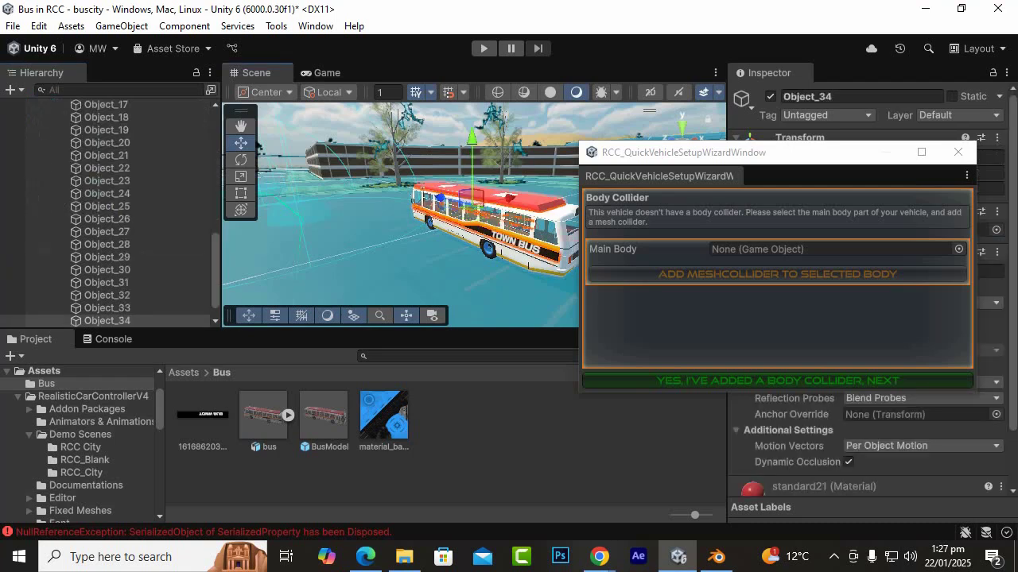
pyautogui.scroll(4, 509, 208)
pyautogui.keyDown('alt'); pyautogui.moveTo(526, 208); pyautogui.dragTo(234, 219); pyautogui.keyUp('alt')
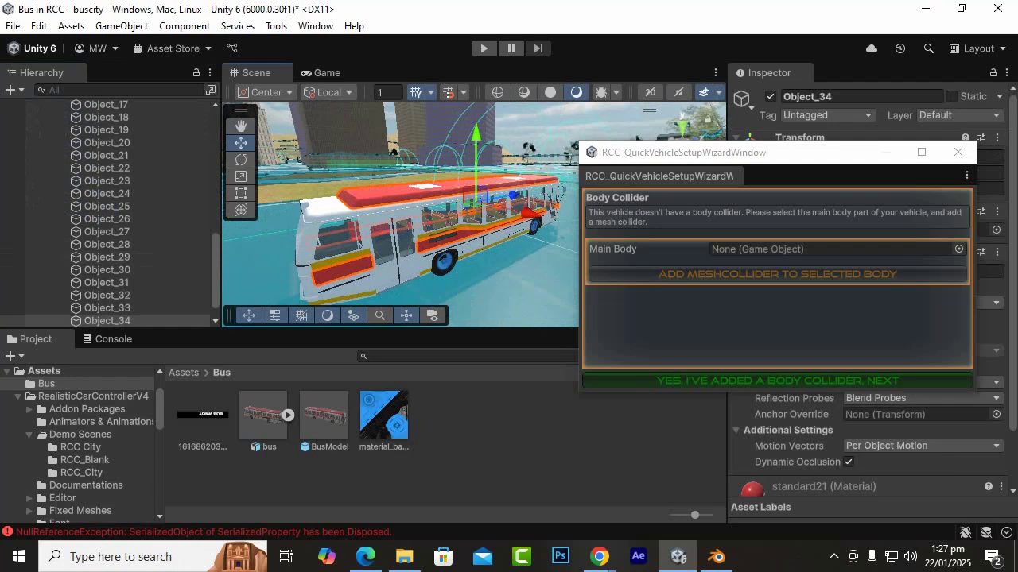
pyautogui.moveTo(475, 134); pyautogui.dragTo(475, 85)
pyautogui.hotkey('ctrl', 'z')
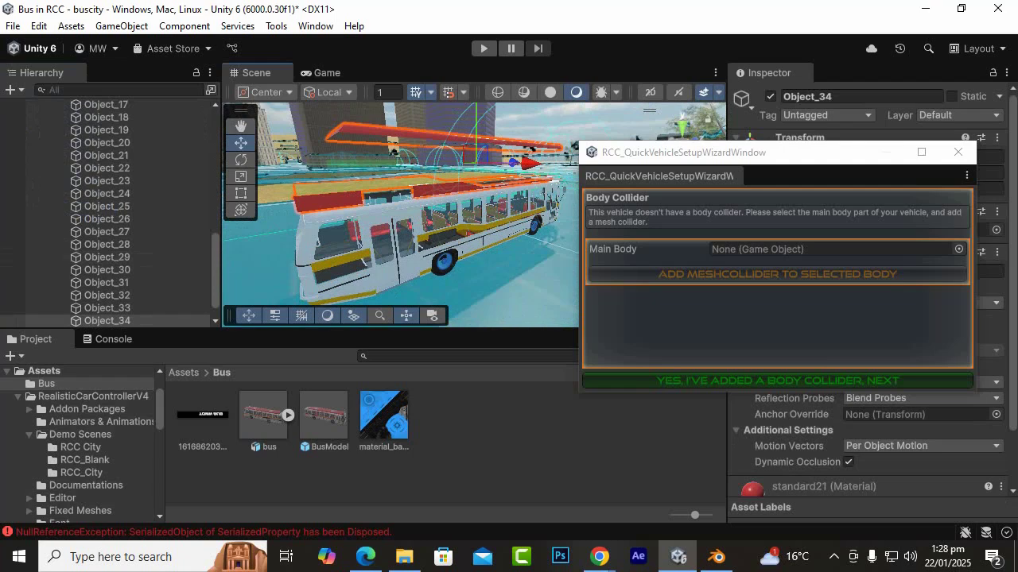
pyautogui.scroll(-2, 475, 215)
pyautogui.scroll(3, 476, 215)
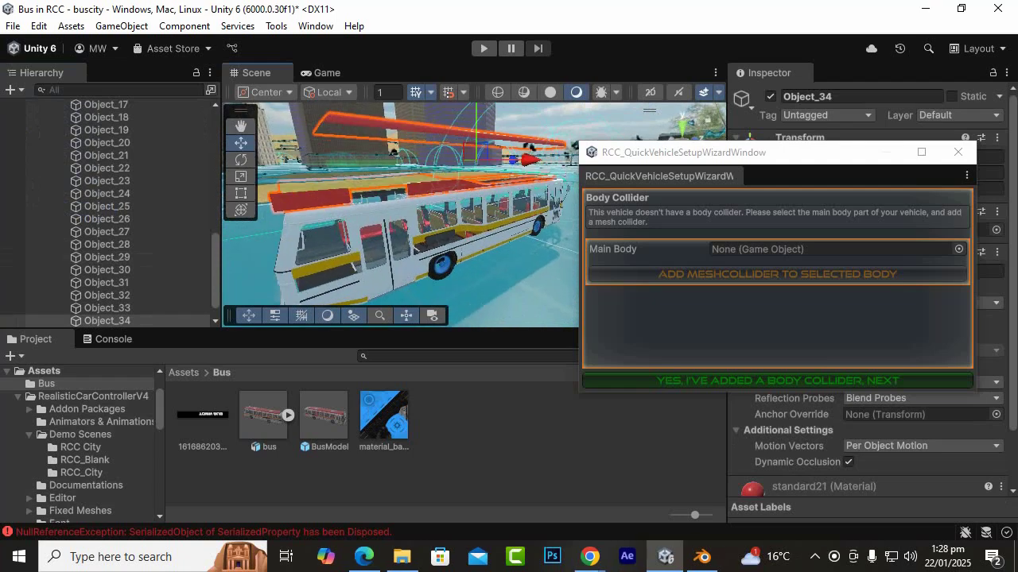
pyautogui.hotkey('ctrl', 'z')
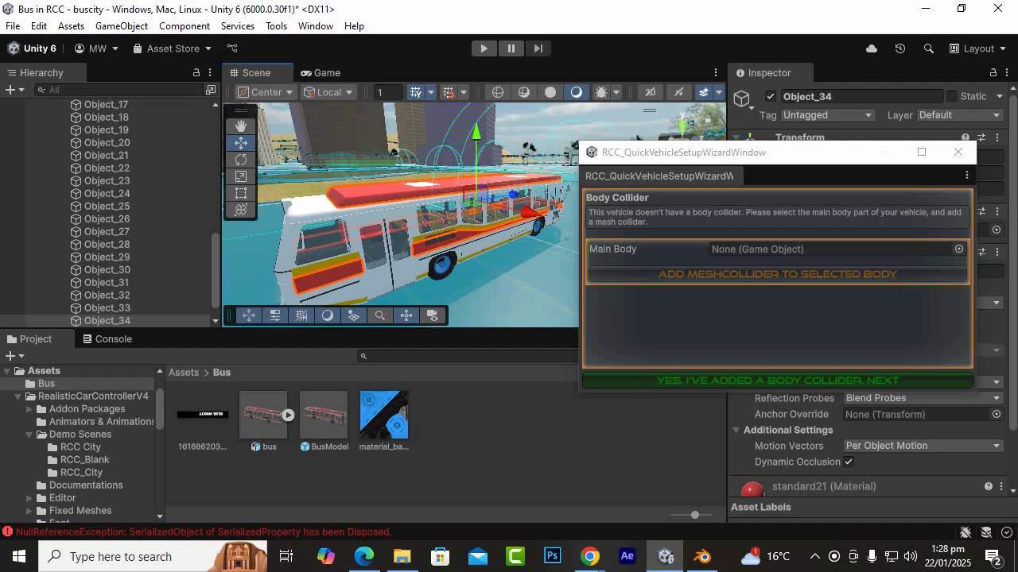
# Create an empty child object named MainBody under the nested BusModel.
pyautogui.scroll(-1, 108, 232)
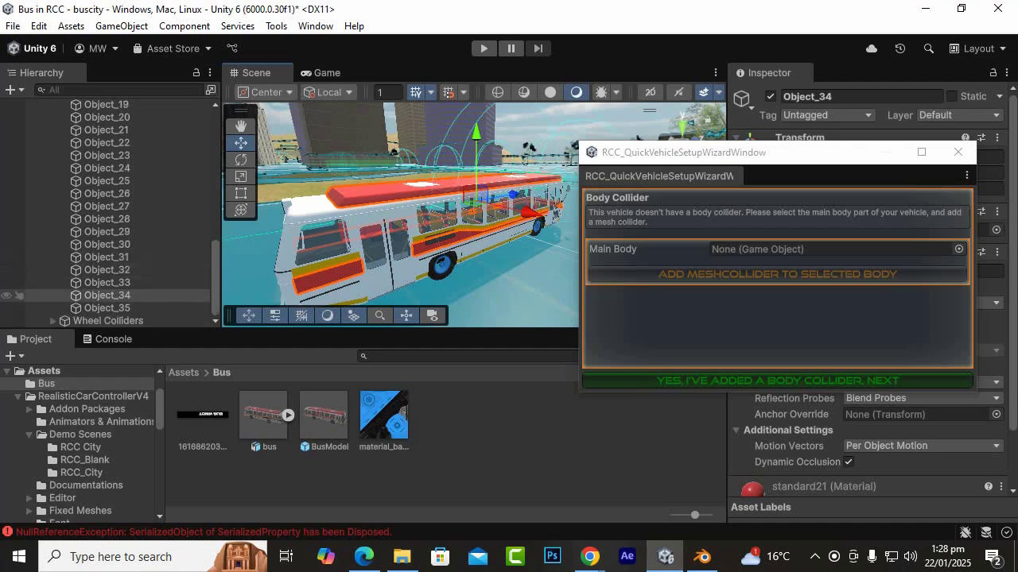
pyautogui.scroll(9, 107, 232)
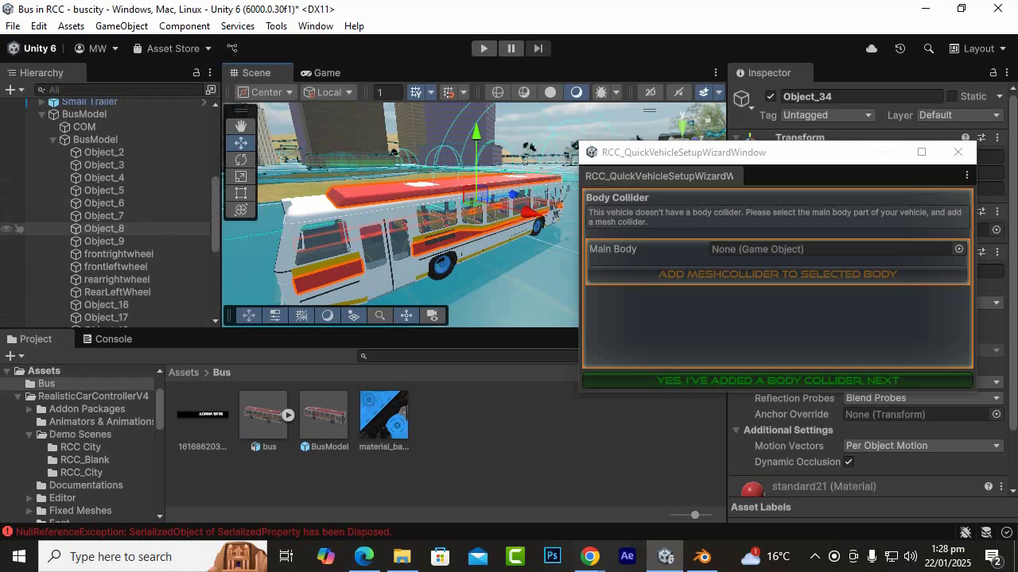
pyautogui.scroll(5, 18, 229)
pyautogui.scroll(-3, 17, 222)
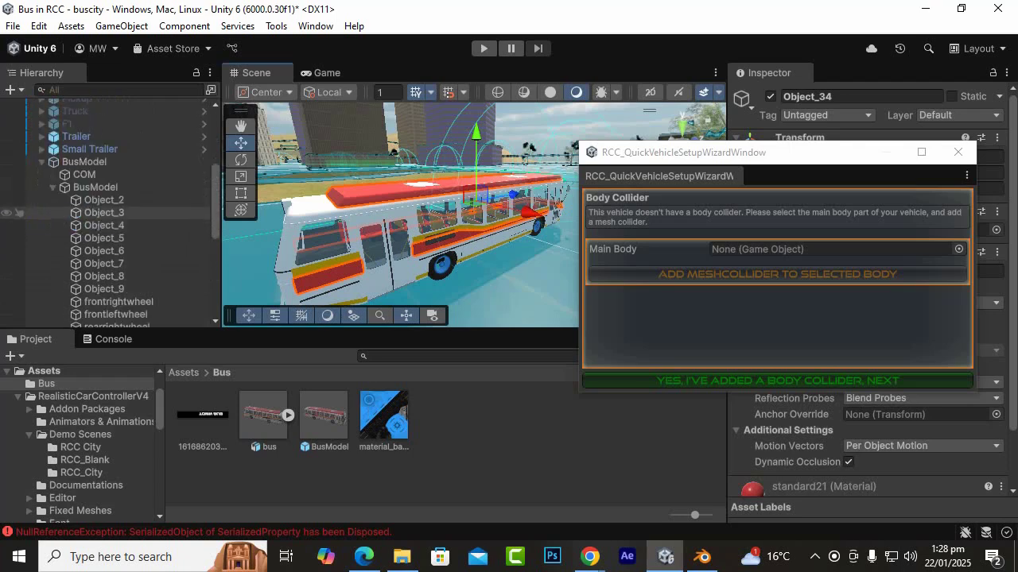
pyautogui.rightClick(115, 187)
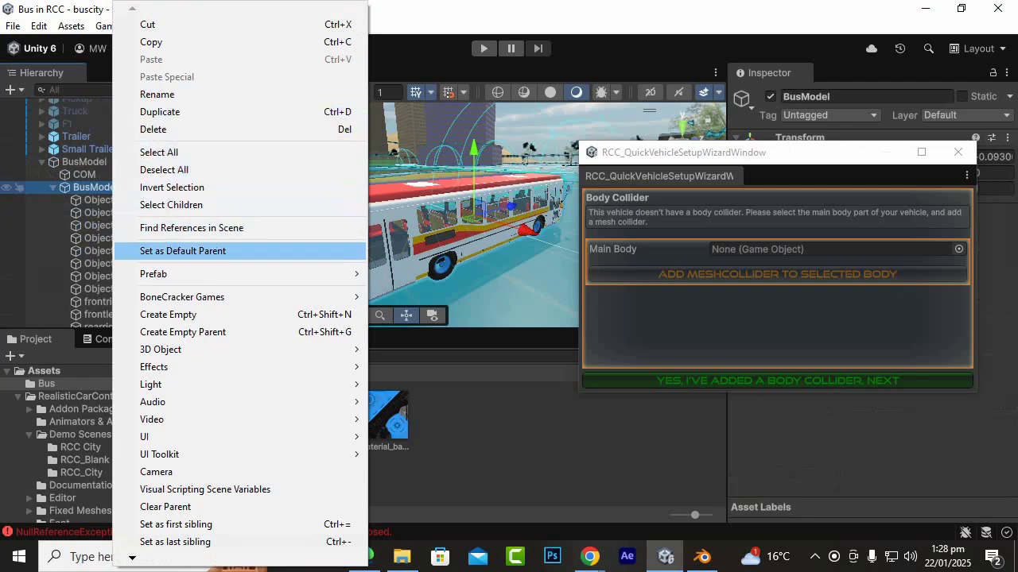
pyautogui.click(167, 314)
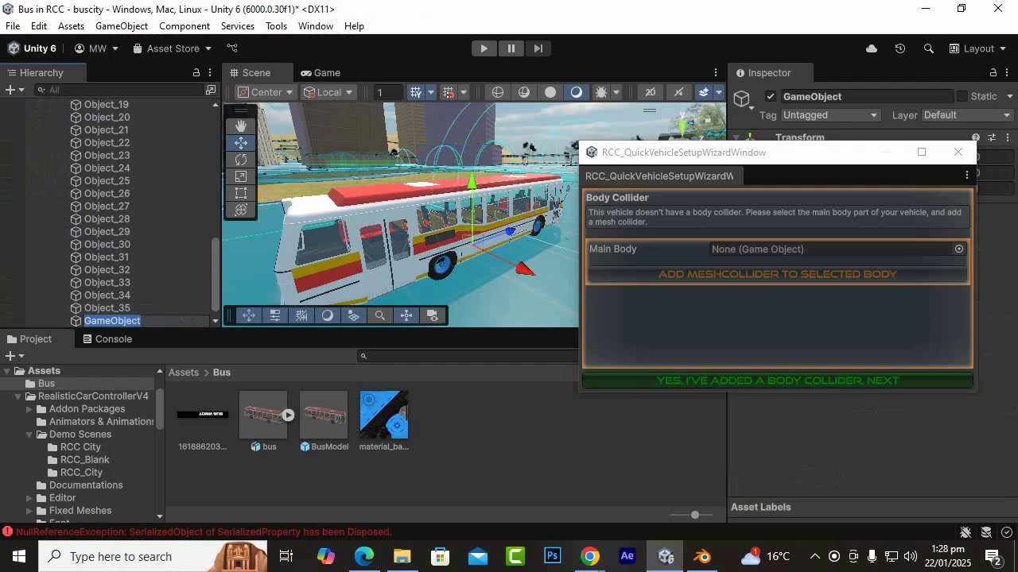
pyautogui.write('MainBod')
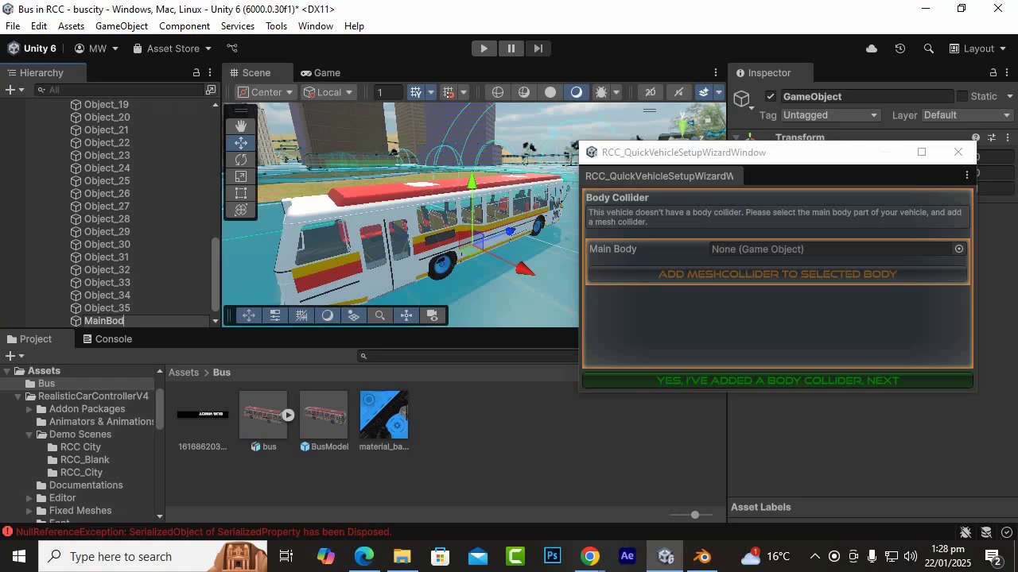
pyautogui.write('y')
pyautogui.press('Return')
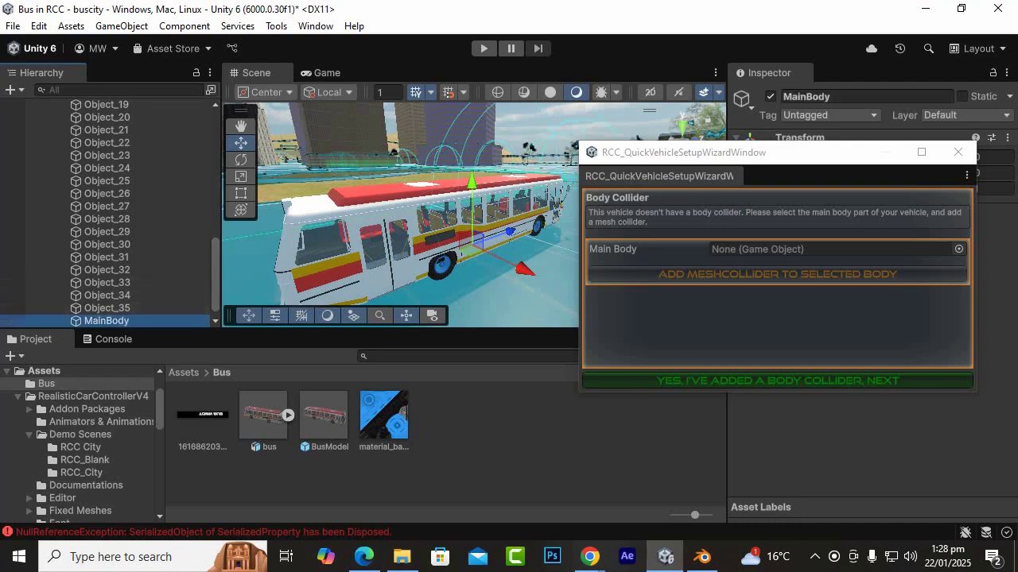
# Select the bus's white body shell, Object_25, and make it a child of MainBody.
pyautogui.click(409, 268)
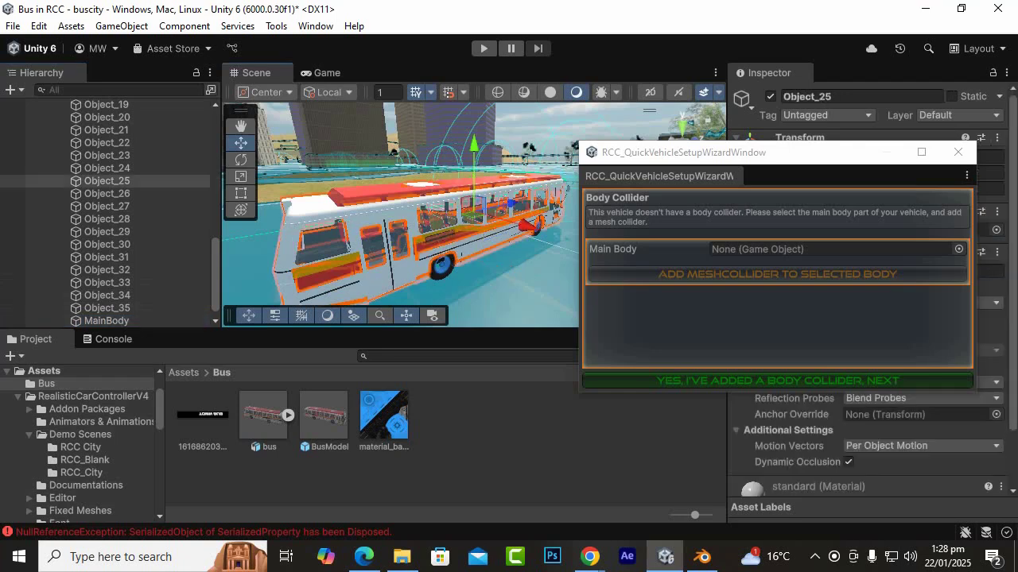
pyautogui.keyDown('alt'); pyautogui.moveTo(463, 197); pyautogui.dragTo(474, 135); pyautogui.keyUp('alt')
pyautogui.hotkey('ctrl', 'z')
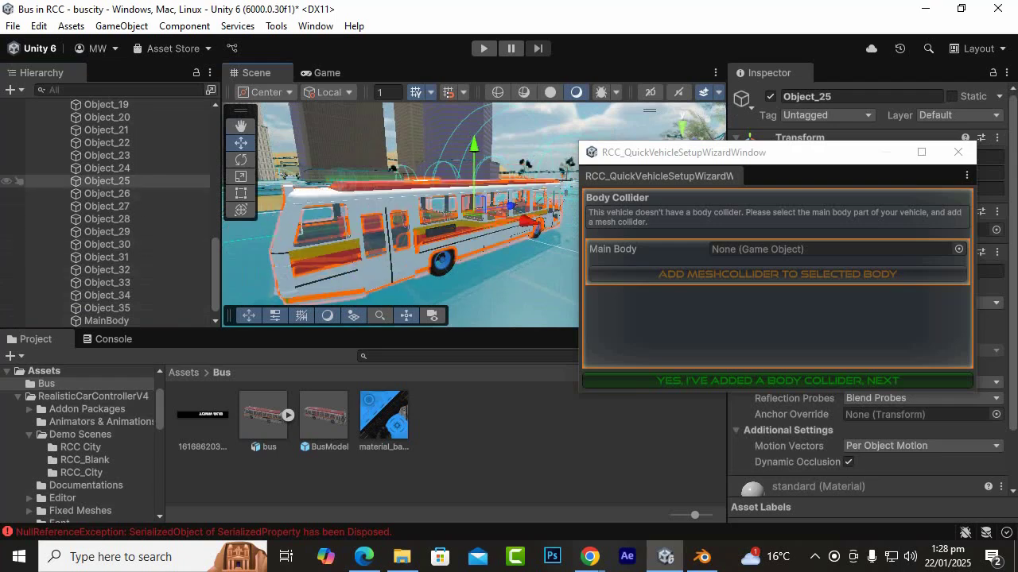
pyautogui.moveTo(108, 181); pyautogui.dragTo(120, 320)
# Select the red roof and stripe part, Object_34, and make it a child of MainBody.
pyautogui.keyDown('alt'); pyautogui.moveTo(374, 214); pyautogui.dragTo(380, 263); pyautogui.keyUp('alt')
pyautogui.click(375, 205)
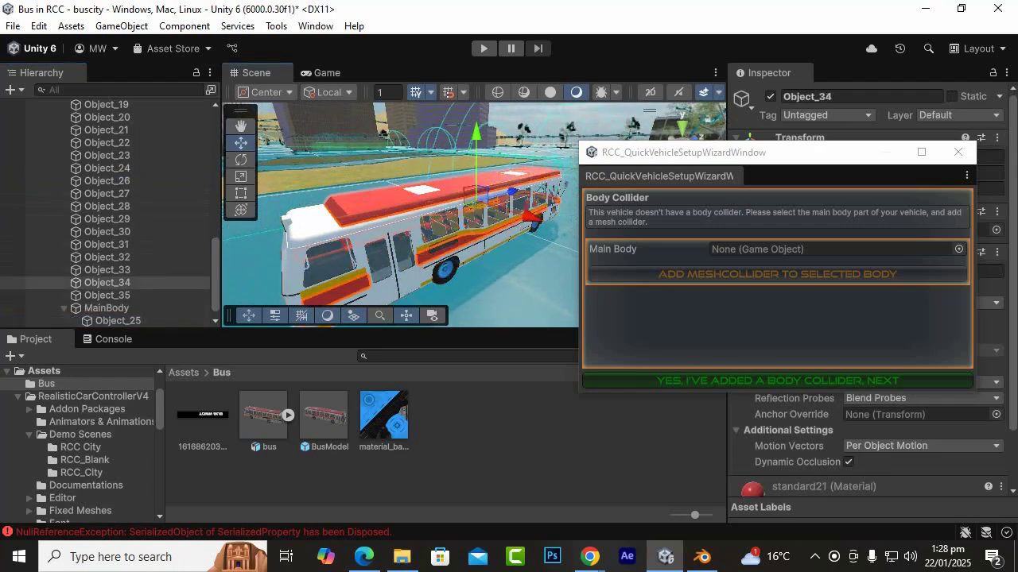
pyautogui.scroll(-3, 375, 205)
pyautogui.scroll(-1, 119, 259)
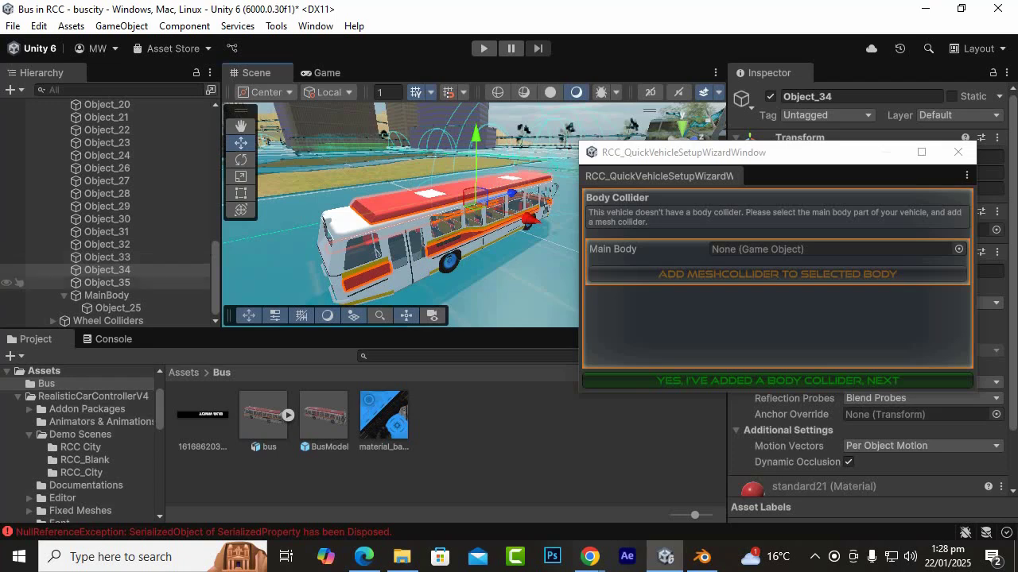
pyautogui.moveTo(107, 270); pyautogui.dragTo(113, 312)
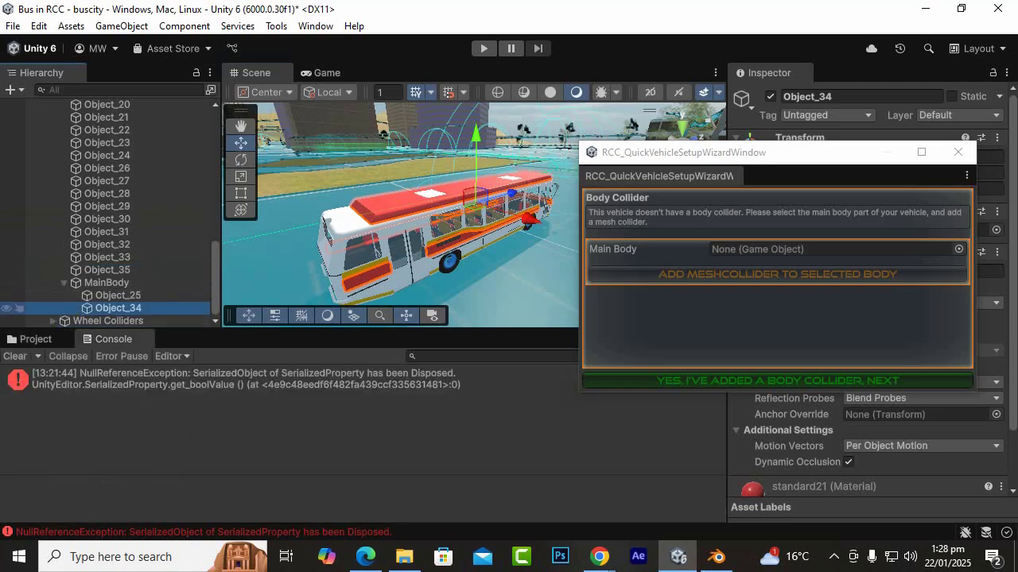
# Undo the parenting of Object_34 and Object_25 to MainBody.
pyautogui.hotkey('ctrl', 'z')
pyautogui.click(118, 307)
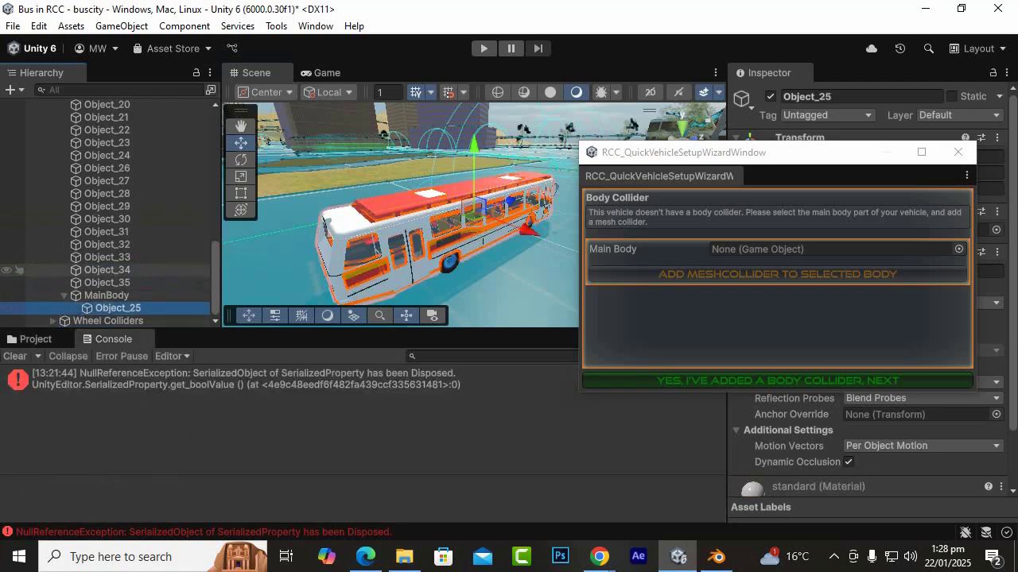
pyautogui.hotkey('ctrl', 'z')
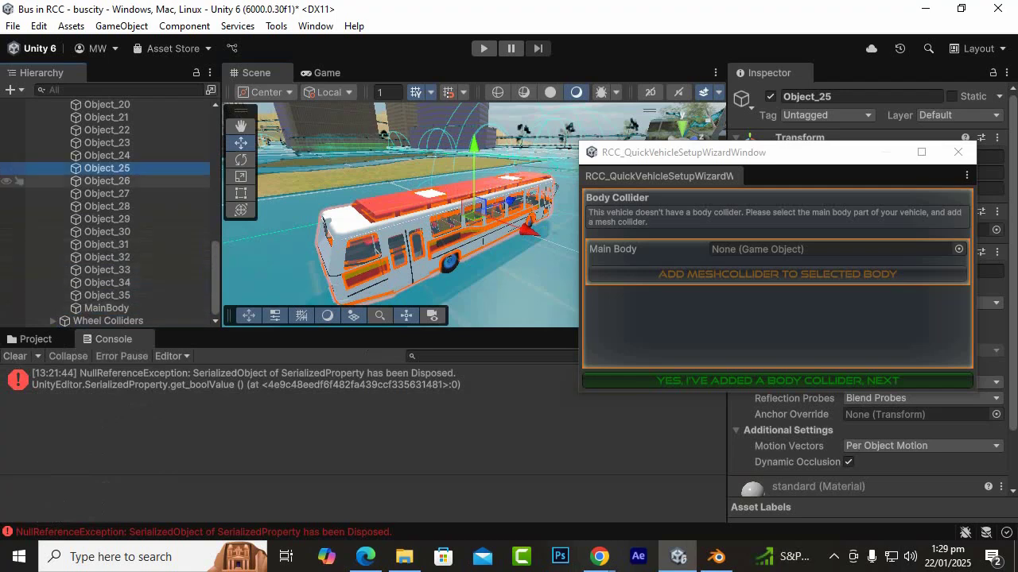
pyautogui.click(413, 222)
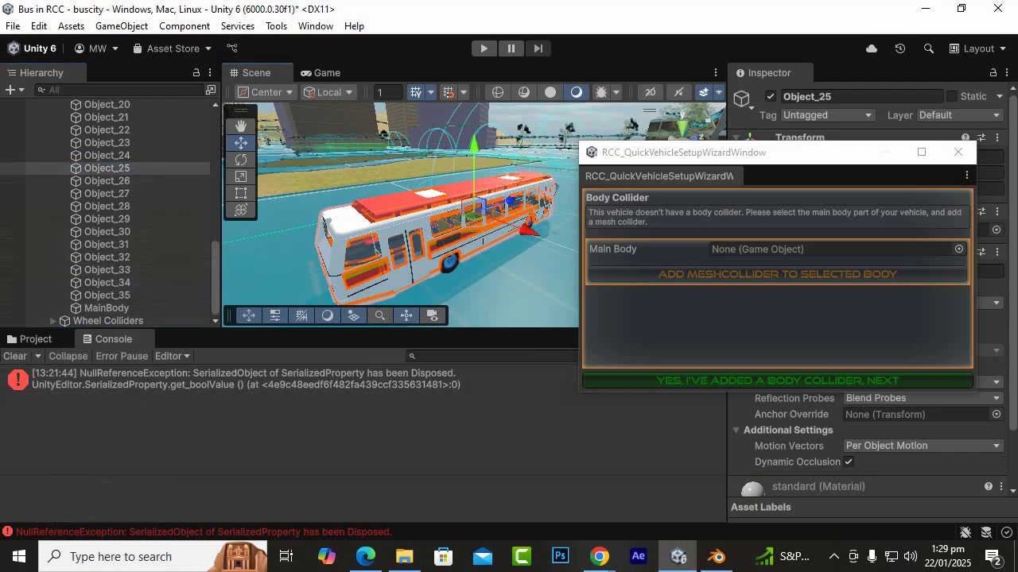
pyautogui.click(414, 210)
pyautogui.click(377, 248)
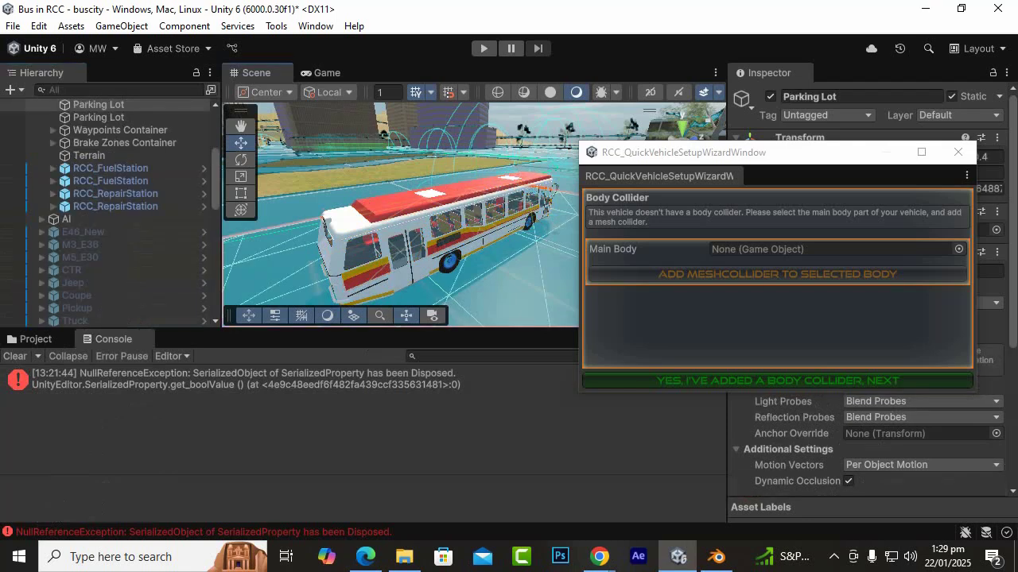
pyautogui.click(401, 208)
pyautogui.click(387, 230)
# Clear the logged error from the Console.
pyautogui.click(27, 353)
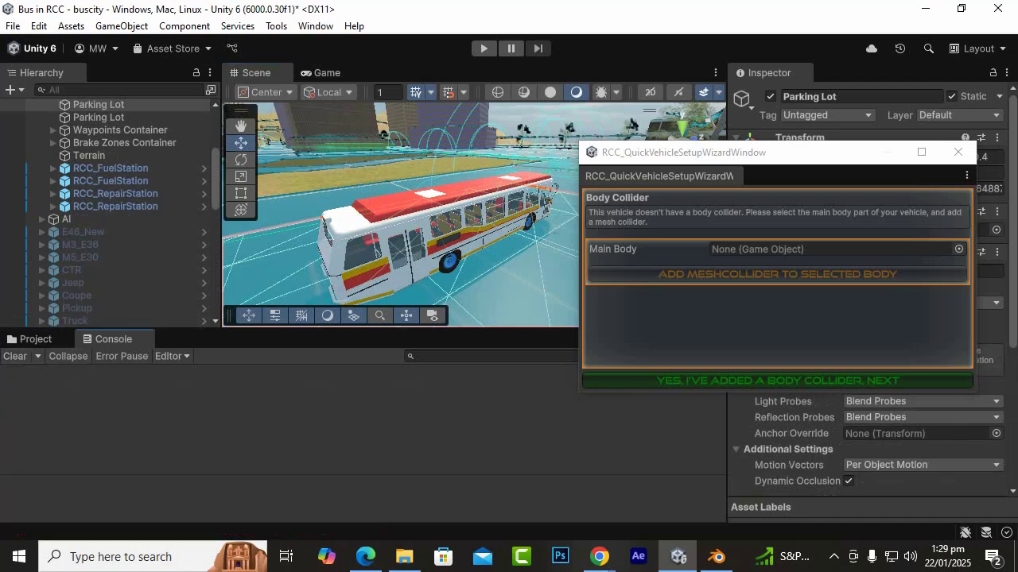
# Make the white body shell, Object_25, and the red roof and stripe part, Object_34, children of MainBody.
pyautogui.scroll(4, 105, 213)
pyautogui.scroll(-8, 105, 213)
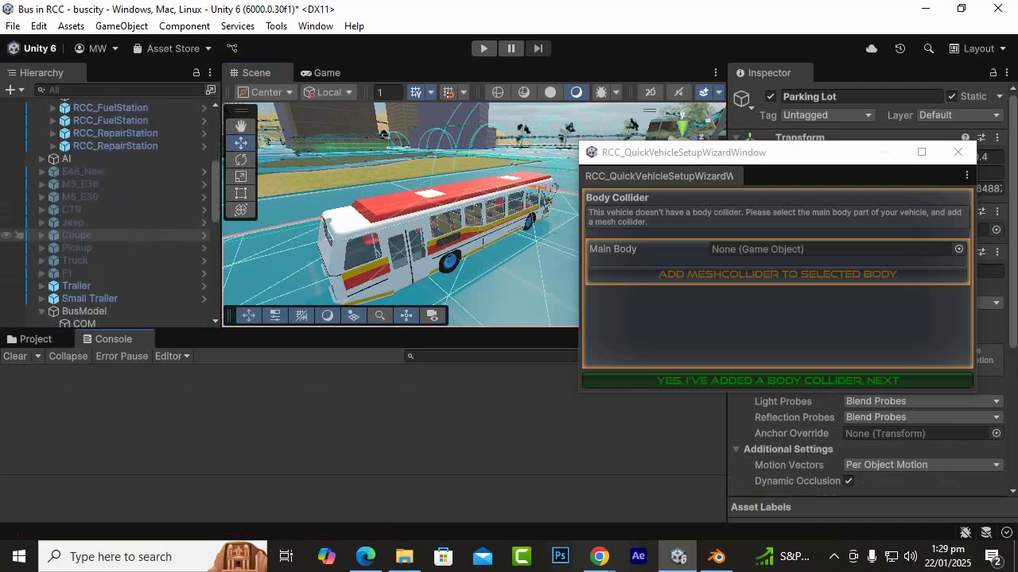
pyautogui.scroll(-6, 111, 235)
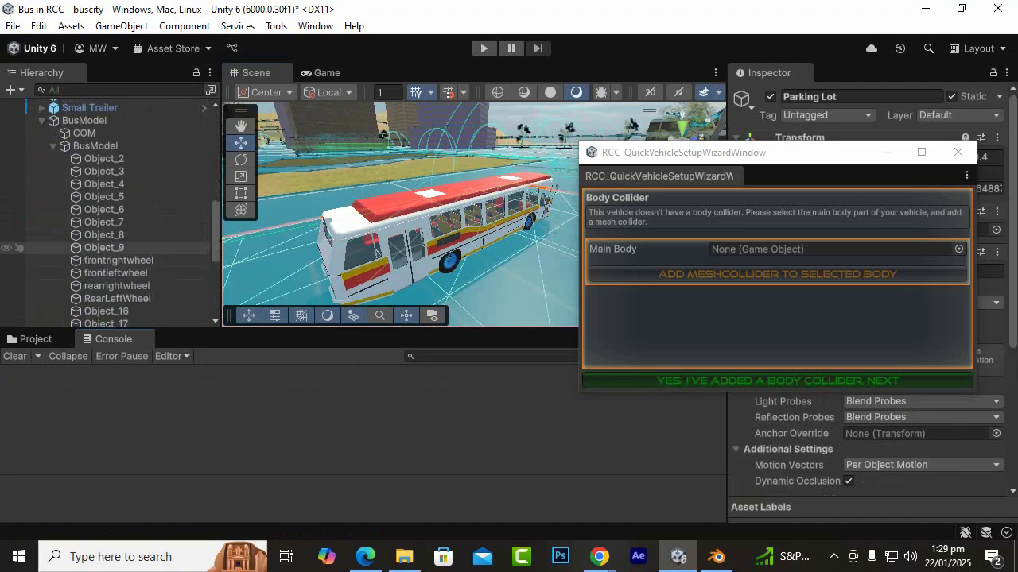
pyautogui.scroll(-3, 19, 245)
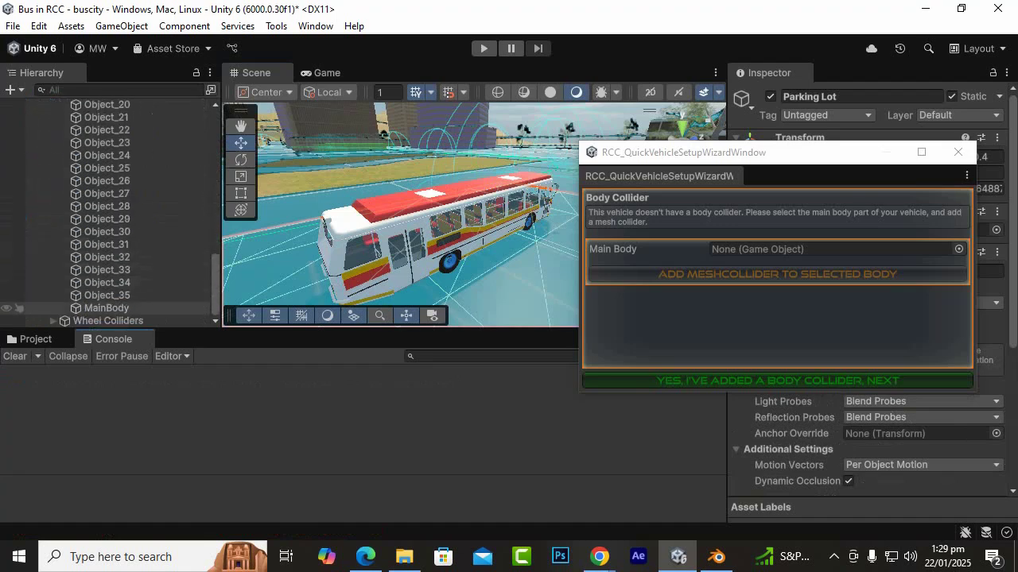
pyautogui.click(106, 308)
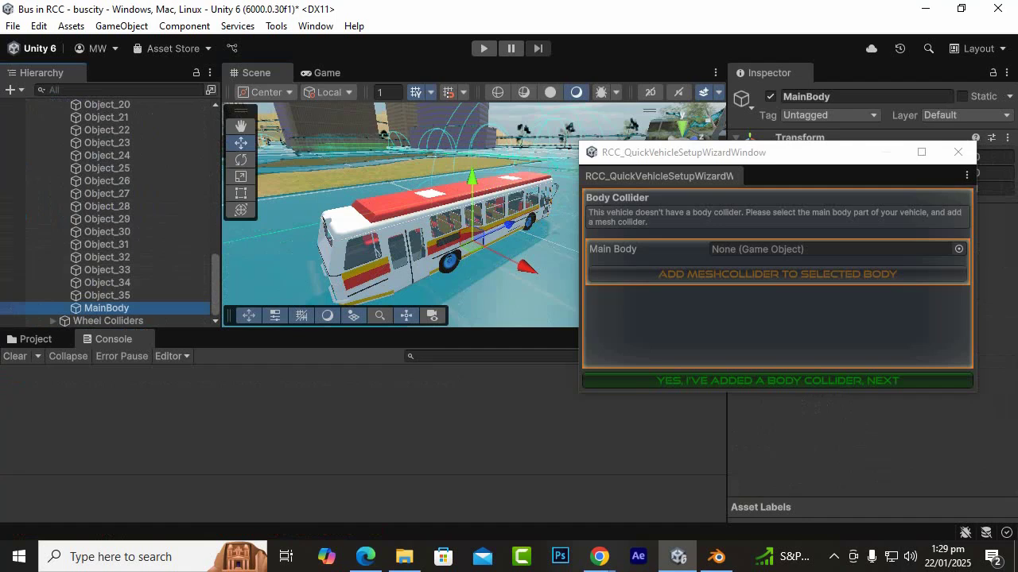
pyautogui.click(103, 168)
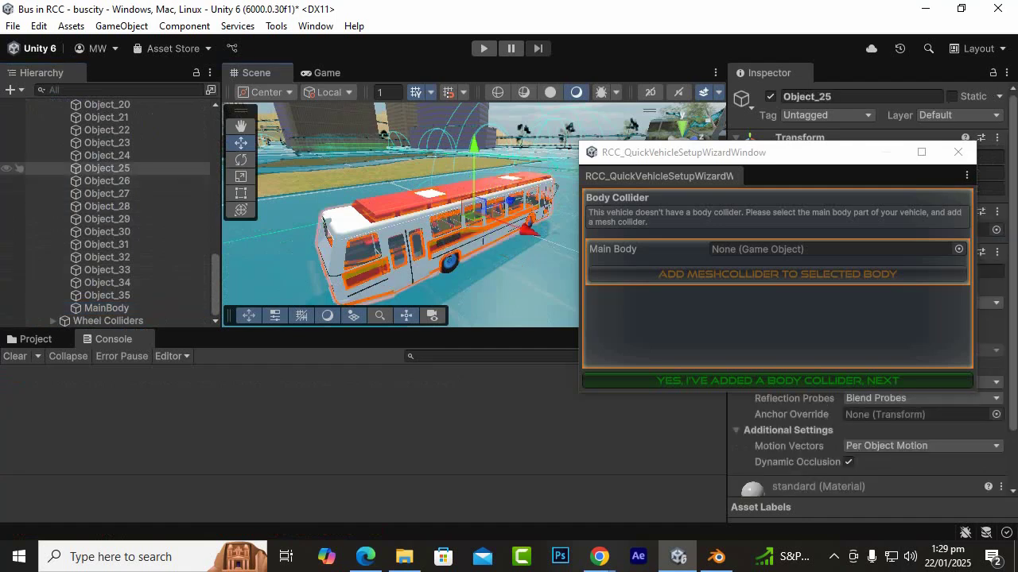
pyautogui.moveTo(107, 168); pyautogui.dragTo(106, 308)
pyautogui.click(395, 205)
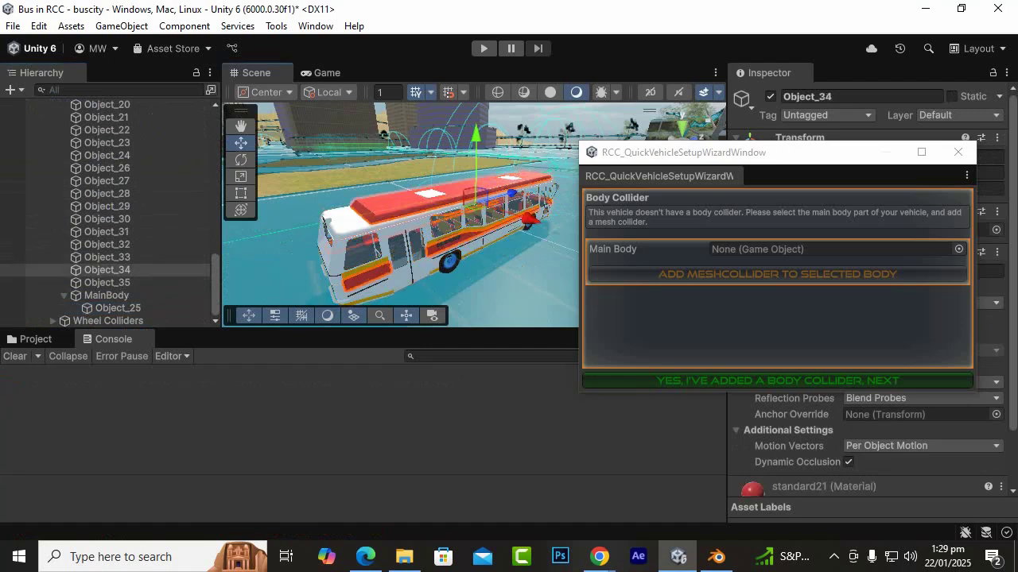
pyautogui.moveTo(107, 270); pyautogui.dragTo(106, 295)
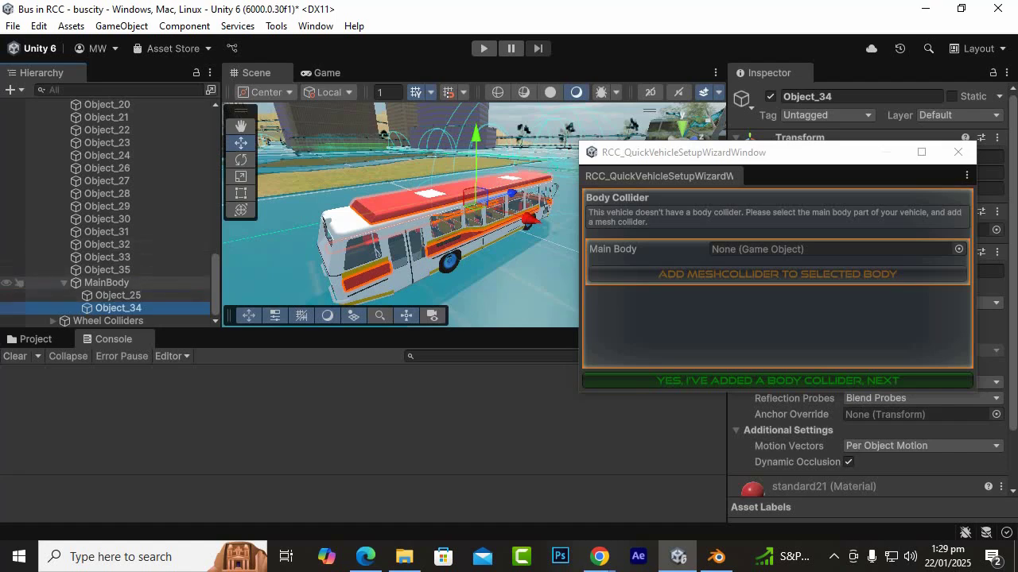
# Select all remaining body parts from Object_2 to Object_35, excluding the four wheels, and make them children of MainBody.
pyautogui.keyDown('alt'); pyautogui.moveTo(469, 247); pyautogui.dragTo(374, 229); pyautogui.keyUp('alt')
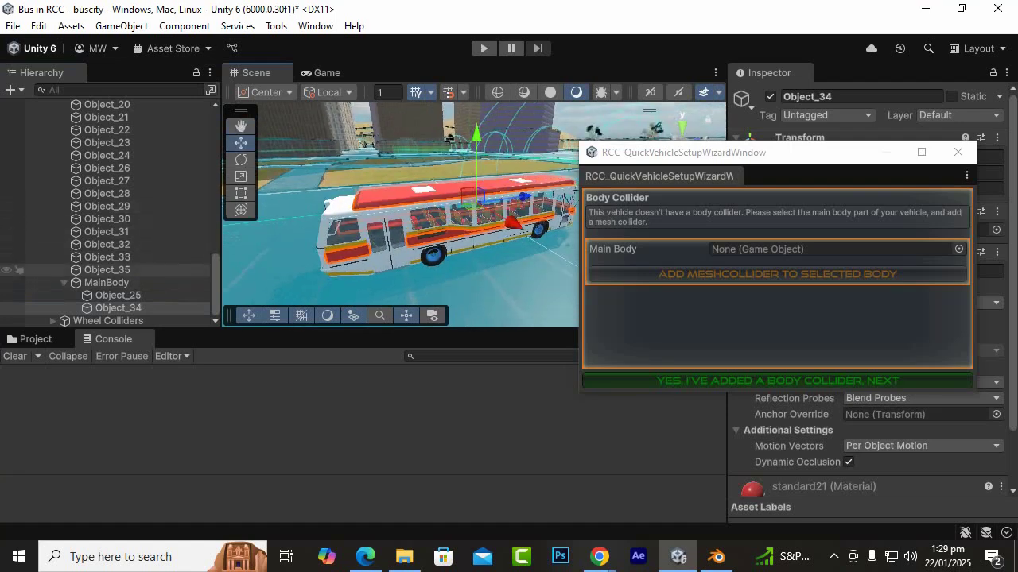
pyautogui.click(107, 270)
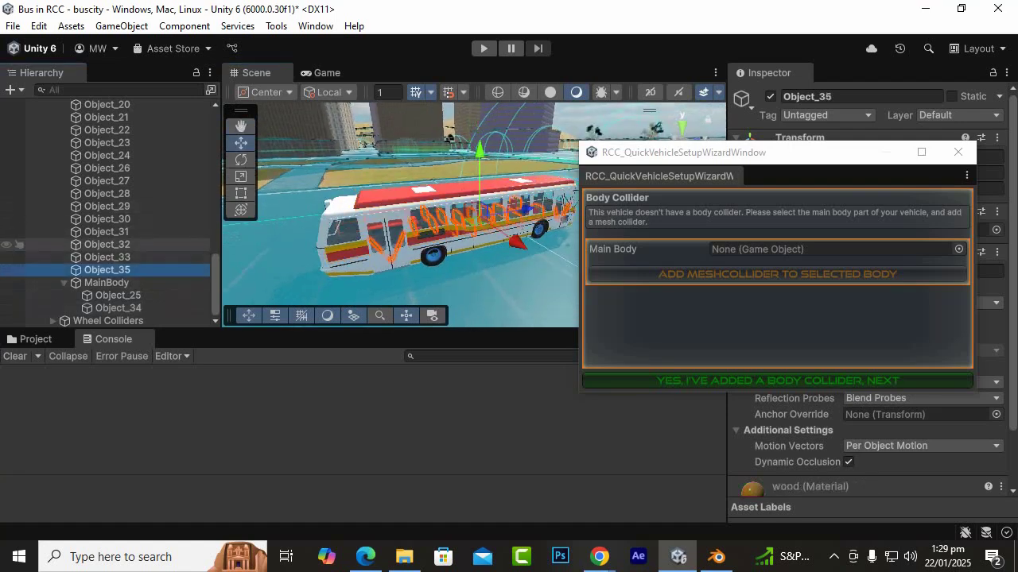
pyautogui.scroll(5, 18, 235)
pyautogui.keyDown('shift'); pyautogui.click(24, 196); pyautogui.keyUp('shift')
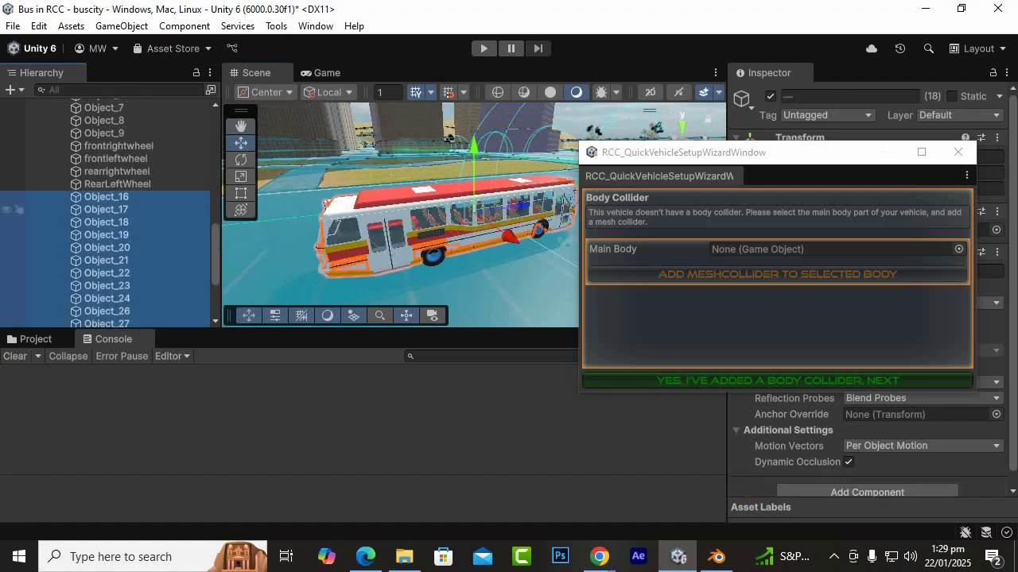
pyautogui.scroll(4, 17, 238)
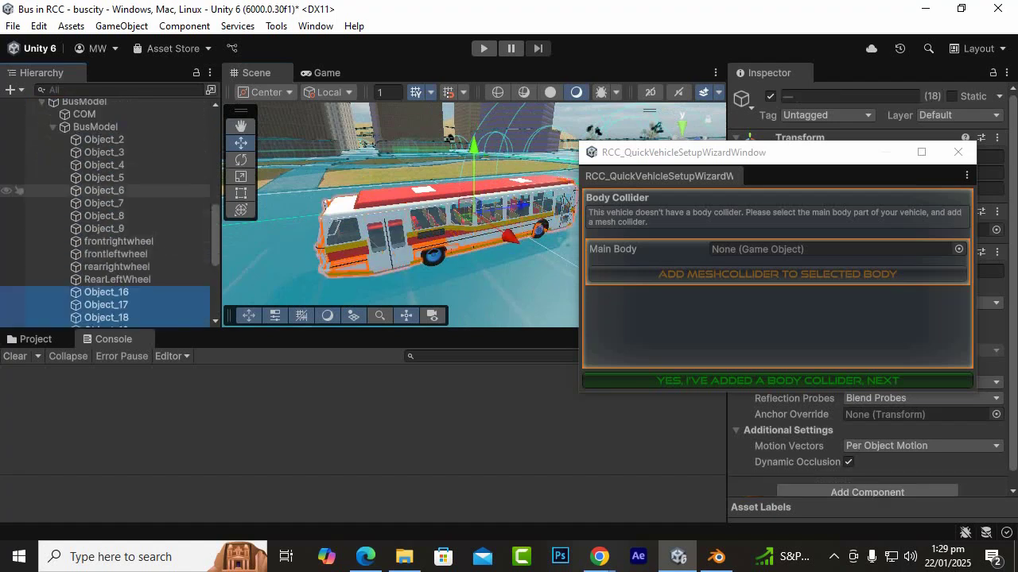
pyautogui.keyDown('shift'); pyautogui.click(17, 139); pyautogui.keyUp('shift')
pyautogui.keyDown('ctrl'); pyautogui.click(17, 241); pyautogui.keyUp('ctrl')
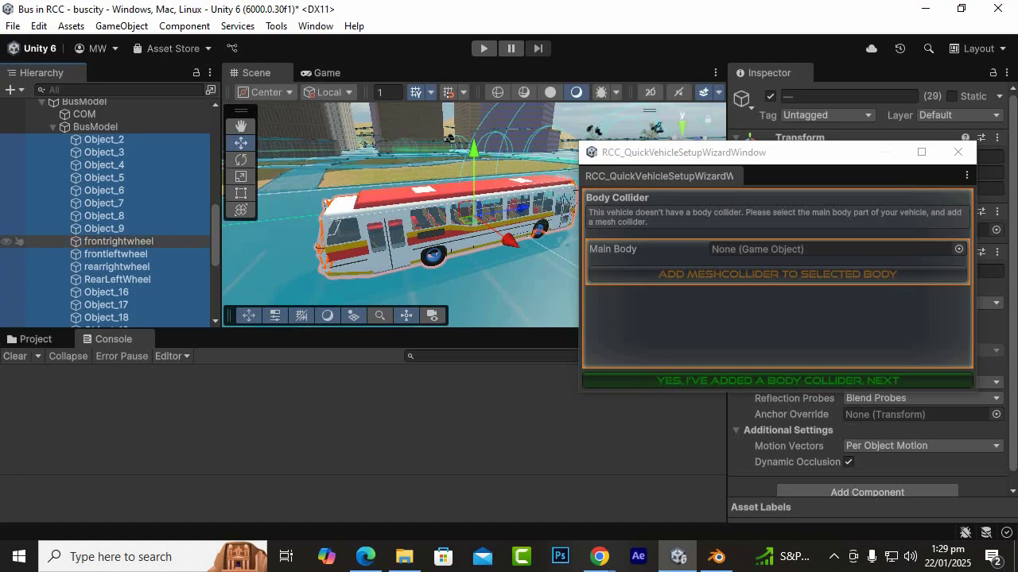
pyautogui.keyDown('ctrl'); pyautogui.click(17, 254); pyautogui.keyUp('ctrl')
pyautogui.keyDown('ctrl'); pyautogui.click(17, 266); pyautogui.keyUp('ctrl')
pyautogui.keyDown('ctrl'); pyautogui.click(117, 279); pyautogui.keyUp('ctrl')
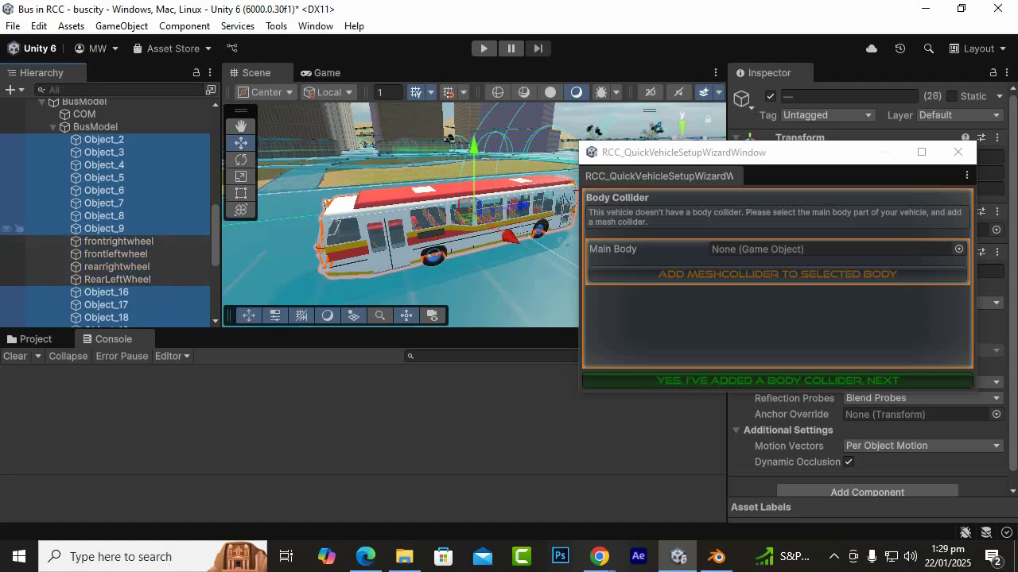
pyautogui.scroll(-1, 117, 222)
pyautogui.scroll(3, 117, 245)
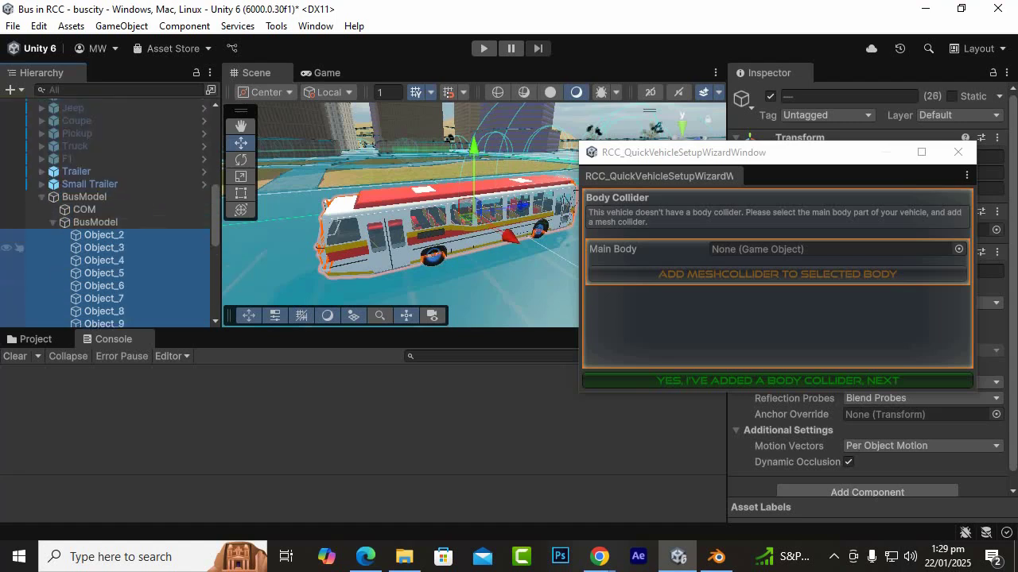
pyautogui.scroll(-9, 111, 248)
pyautogui.moveTo(110, 233); pyautogui.dragTo(108, 283)
pyautogui.scroll(3, 110, 231)
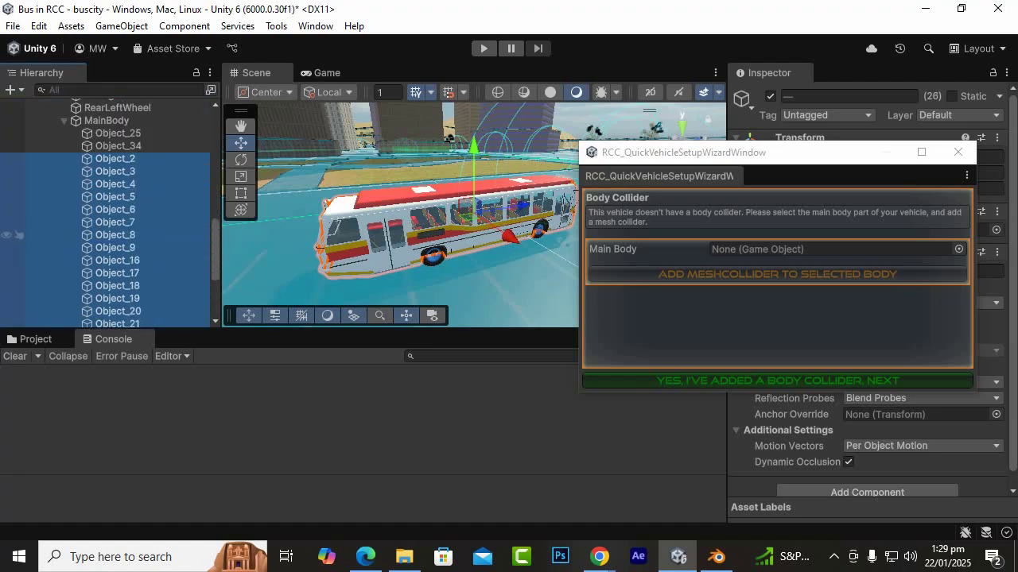
# Assign MainBody as the Main Body in the vehicle setup wizard and add a mesh collider to it.
pyautogui.click(64, 121)
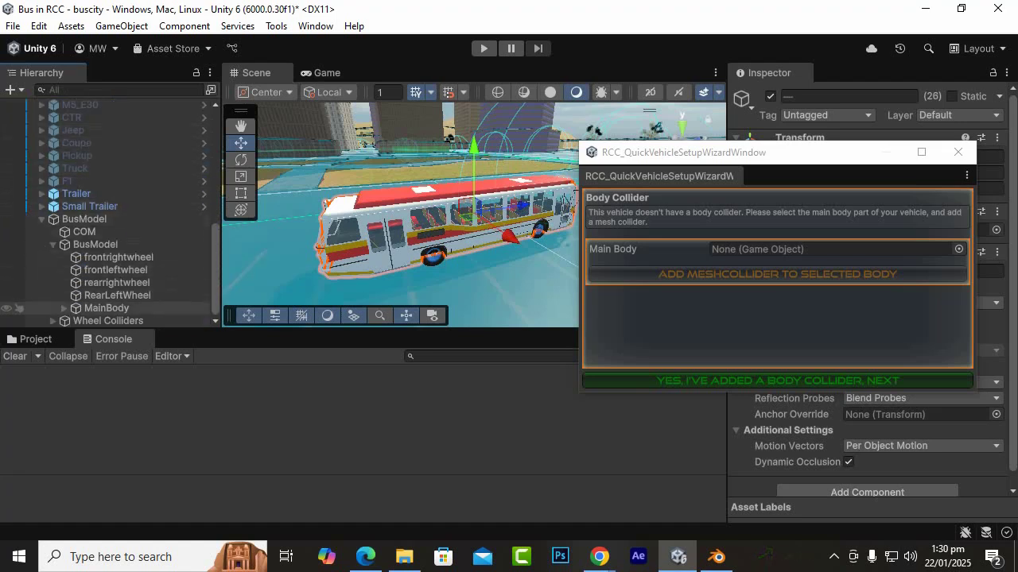
pyautogui.moveTo(107, 308); pyautogui.dragTo(795, 250)
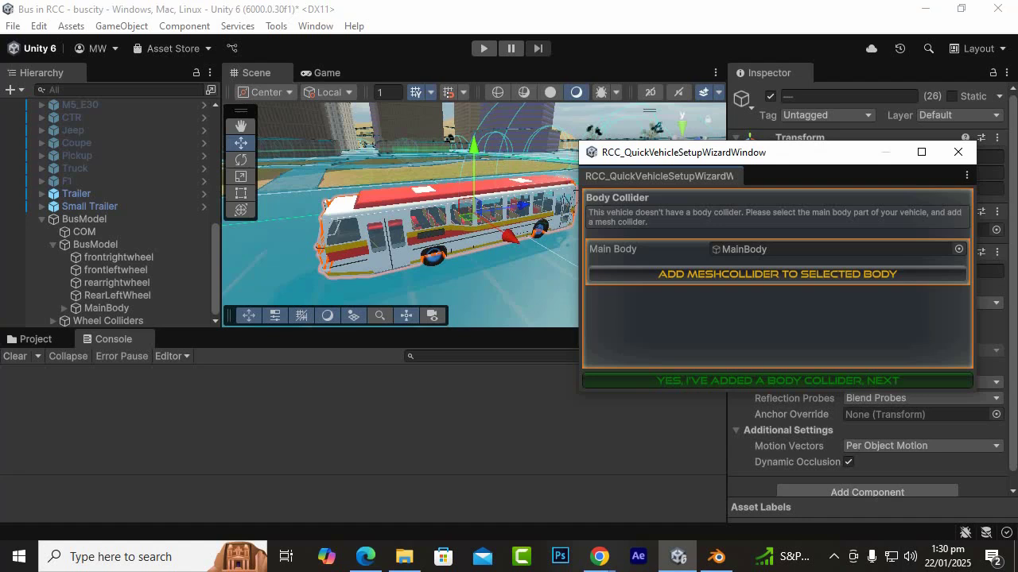
pyautogui.click(777, 274)
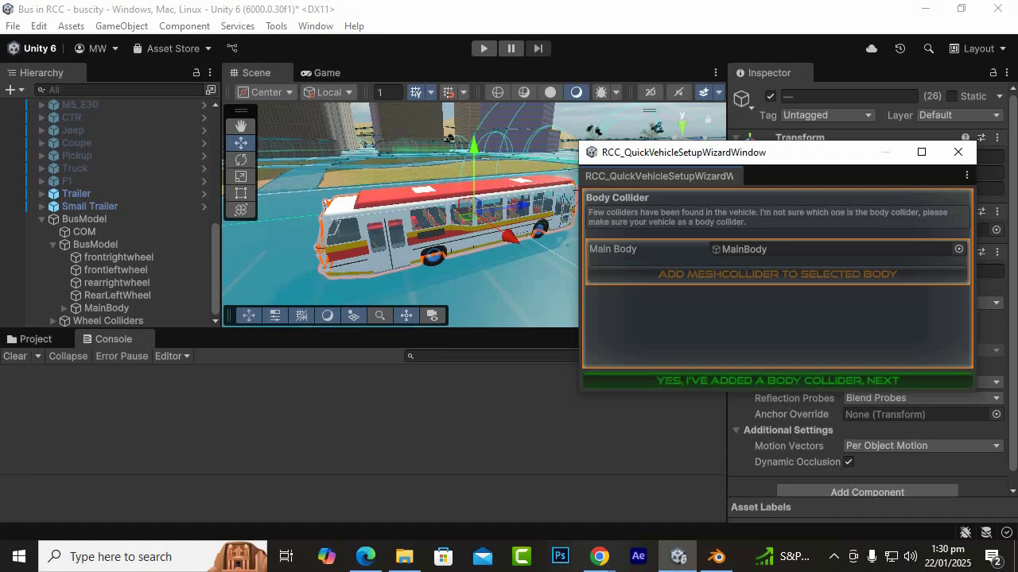
# Confirm the body collider and finish the vehicle setup wizard.
pyautogui.click(777, 380)
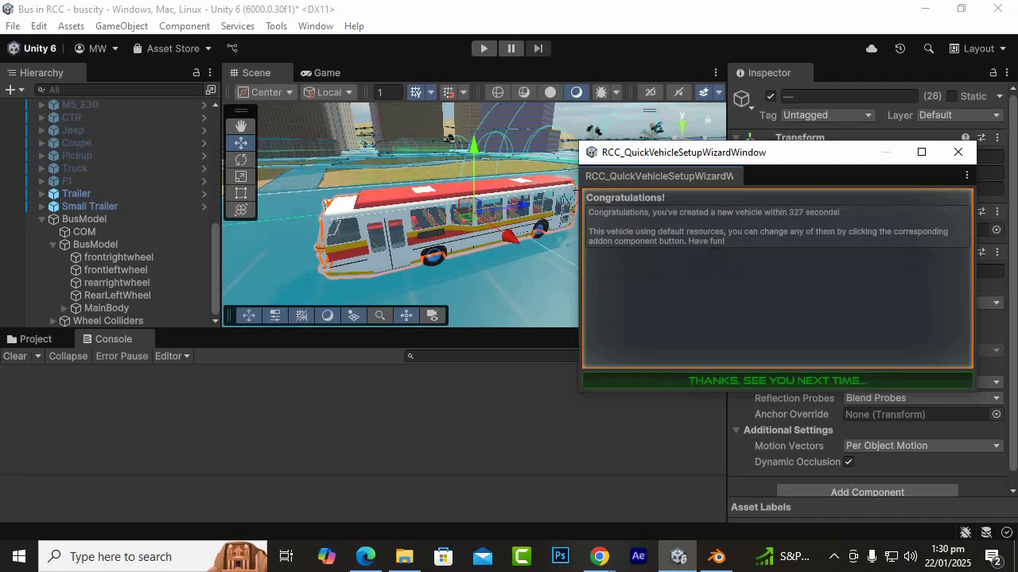
pyautogui.click(777, 381)
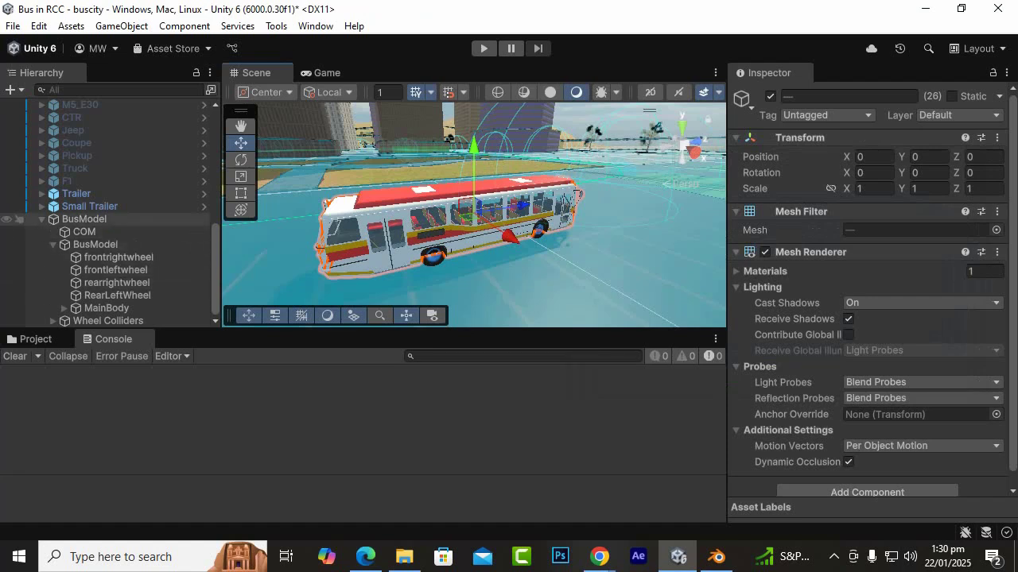
# Set the Rigidbody mass of the root BusModel object to 3500.
pyautogui.click(83, 218)
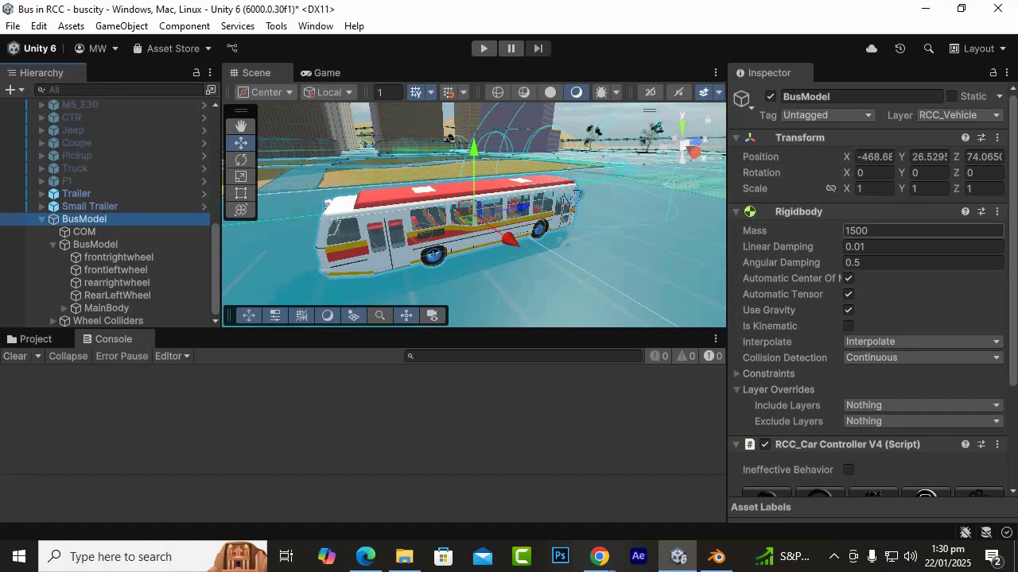
pyautogui.scroll(-3, 923, 231)
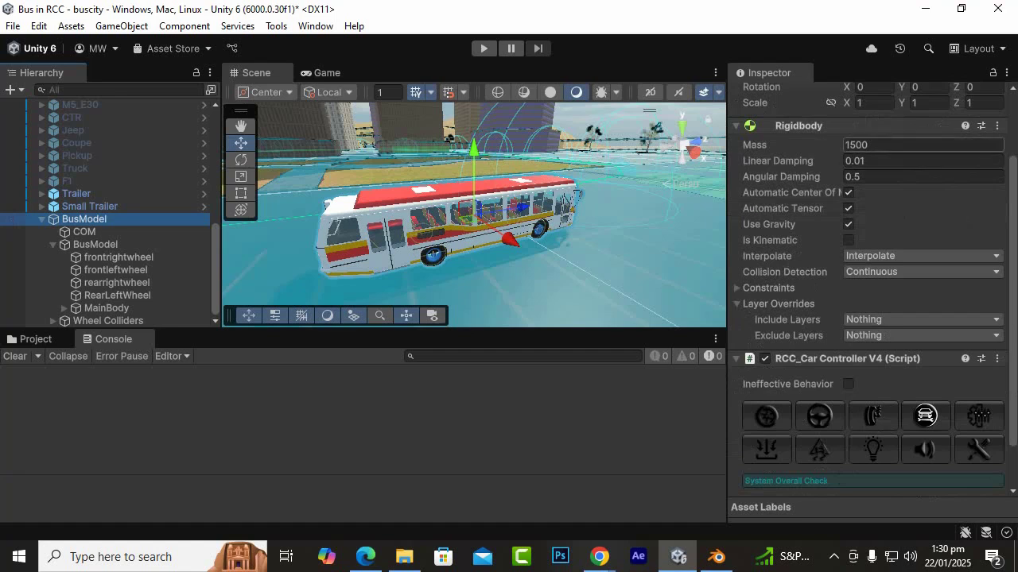
pyautogui.moveTo(846, 145); pyautogui.dragTo(857, 145)
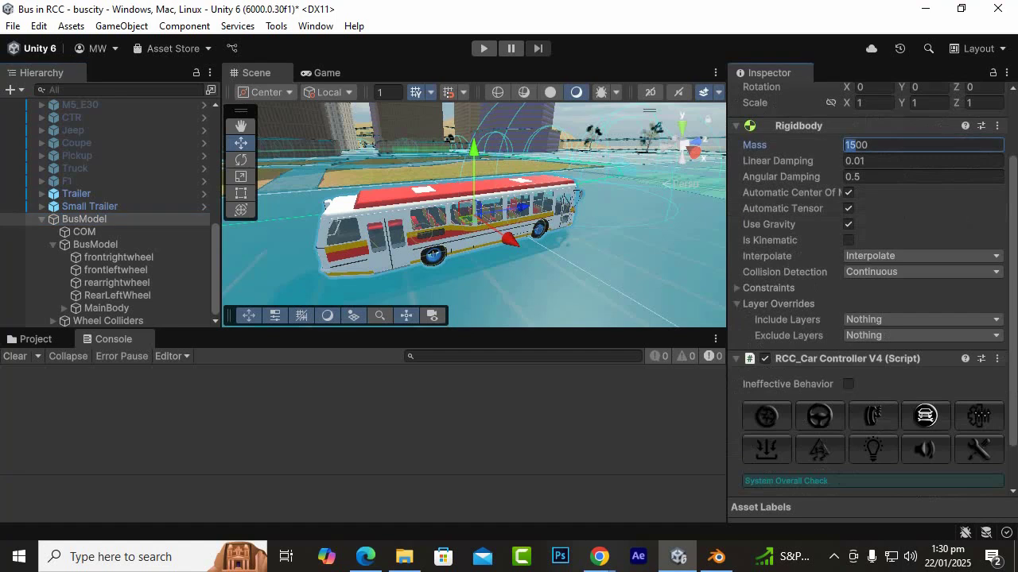
pyautogui.write('35')
pyautogui.scroll(-2, 872, 286)
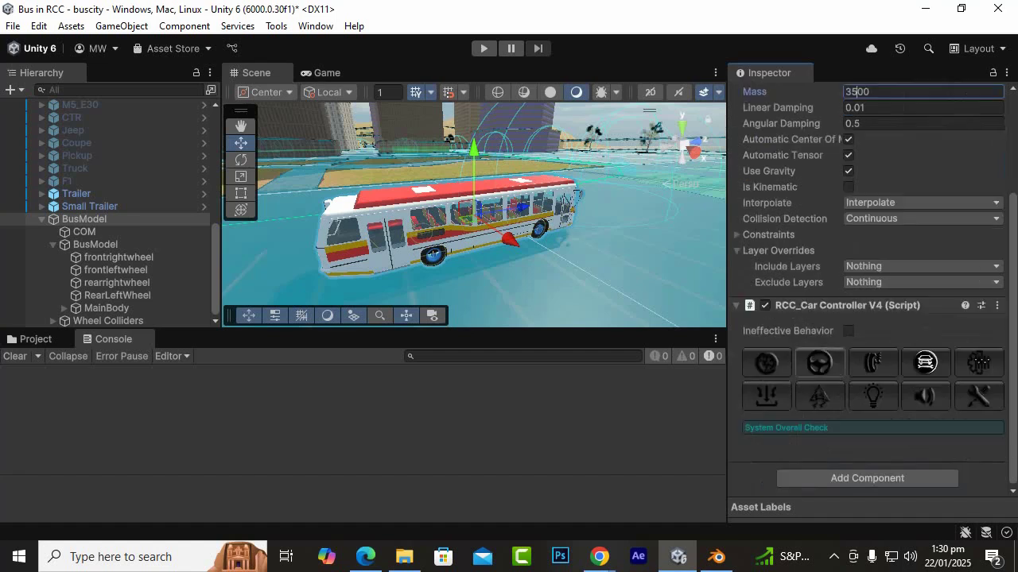
# Review the wheel model and wheel collider assignments in the RCC car controller's Wheel Settings.
pyautogui.click(765, 363)
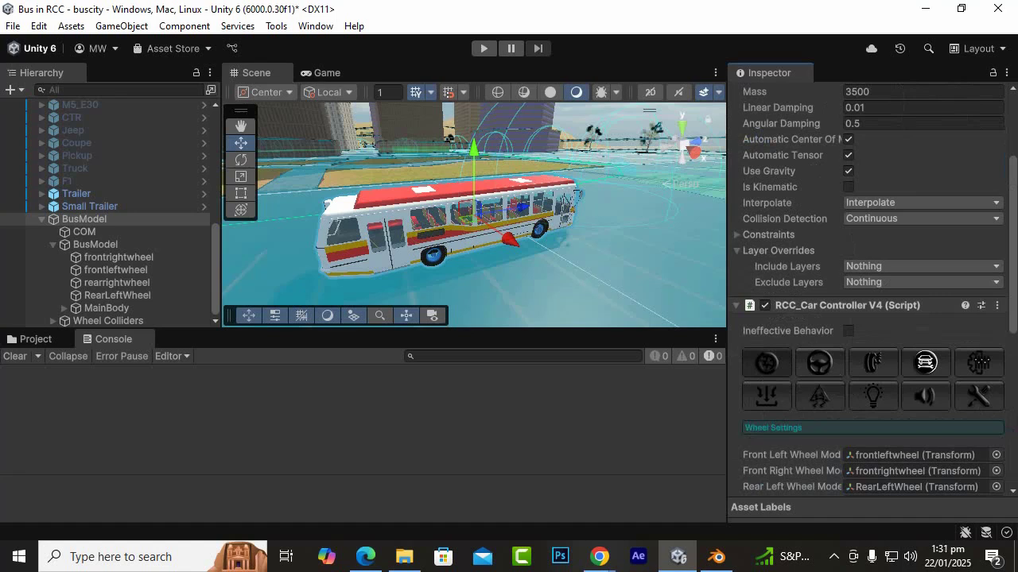
pyautogui.scroll(-4, 872, 289)
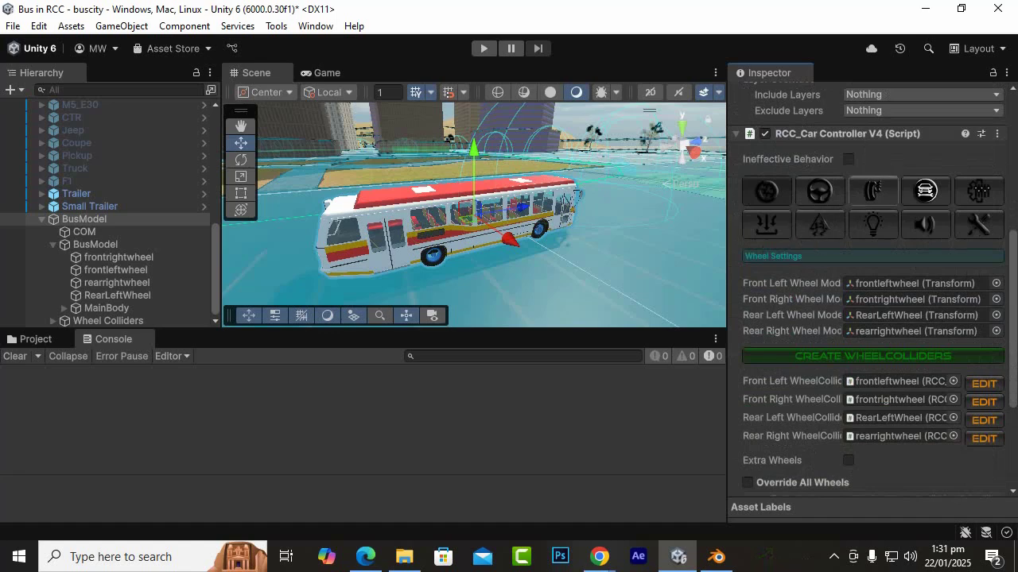
# Set the front axle's suspension spring to 60000 and its damper to 3200 in the RCC car controller.
pyautogui.click(873, 191)
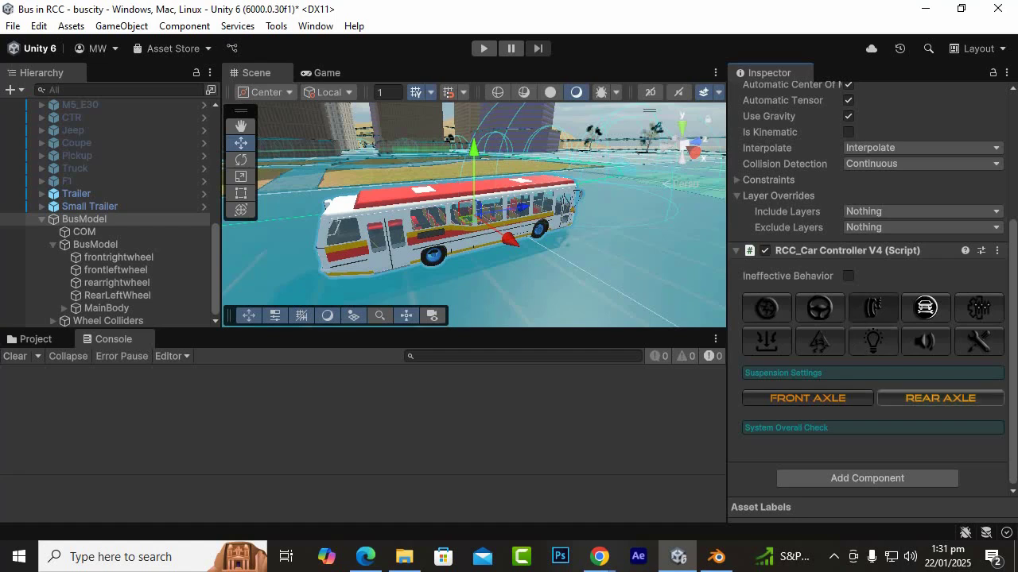
pyautogui.click(808, 398)
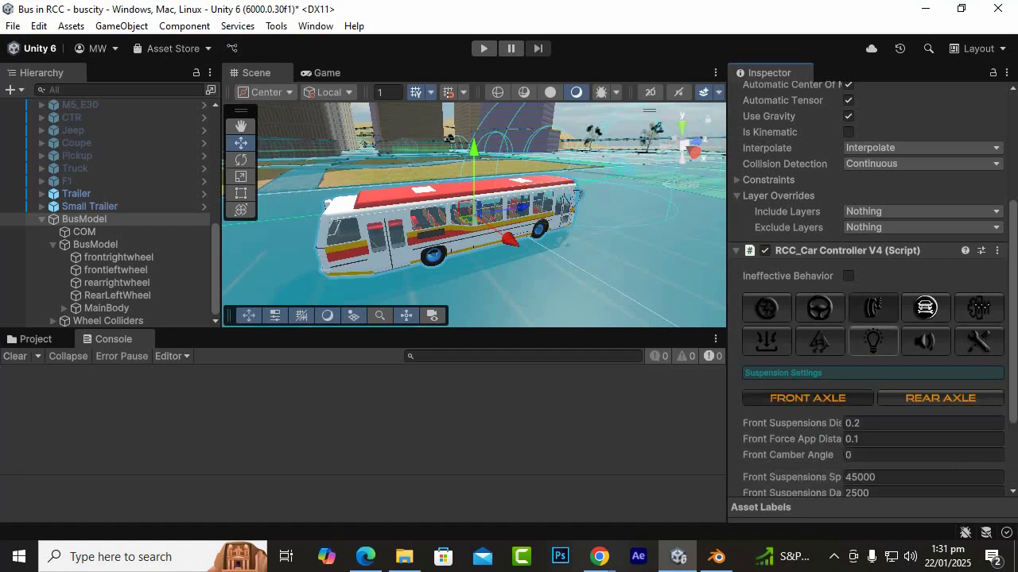
pyautogui.scroll(-3, 808, 398)
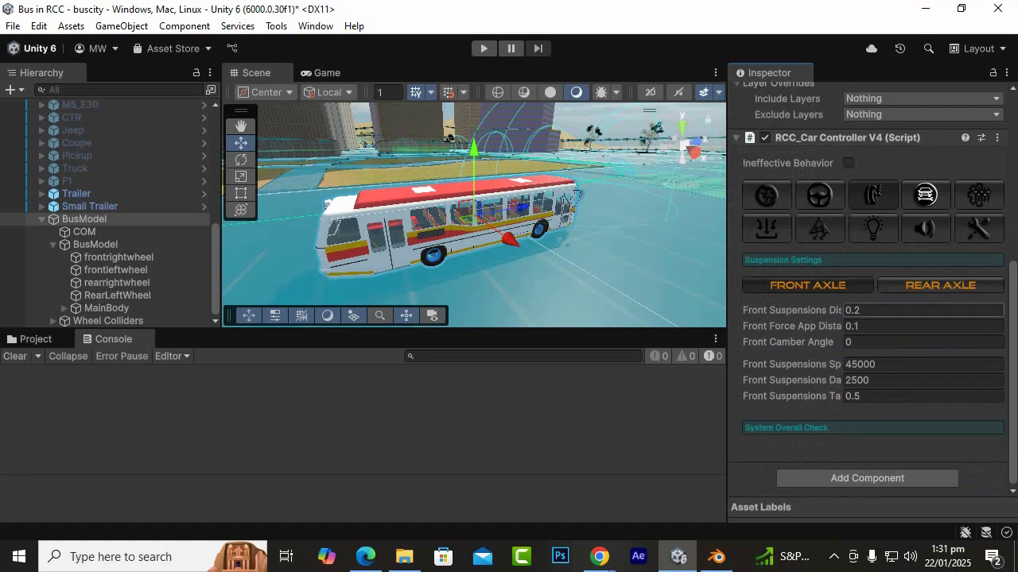
pyautogui.moveTo(869, 311); pyautogui.dragTo(854, 310)
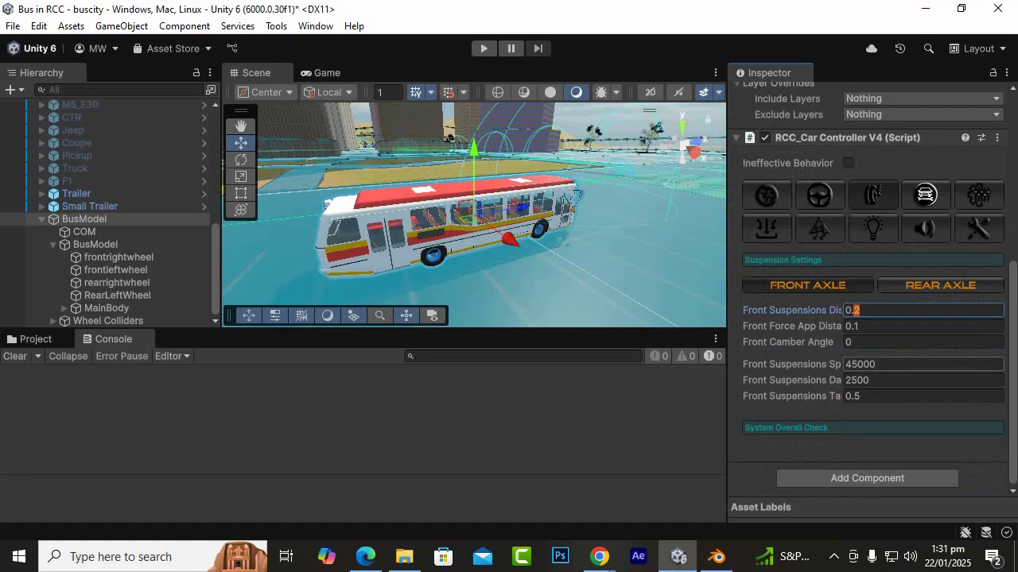
pyautogui.moveTo(858, 365); pyautogui.dragTo(845, 365)
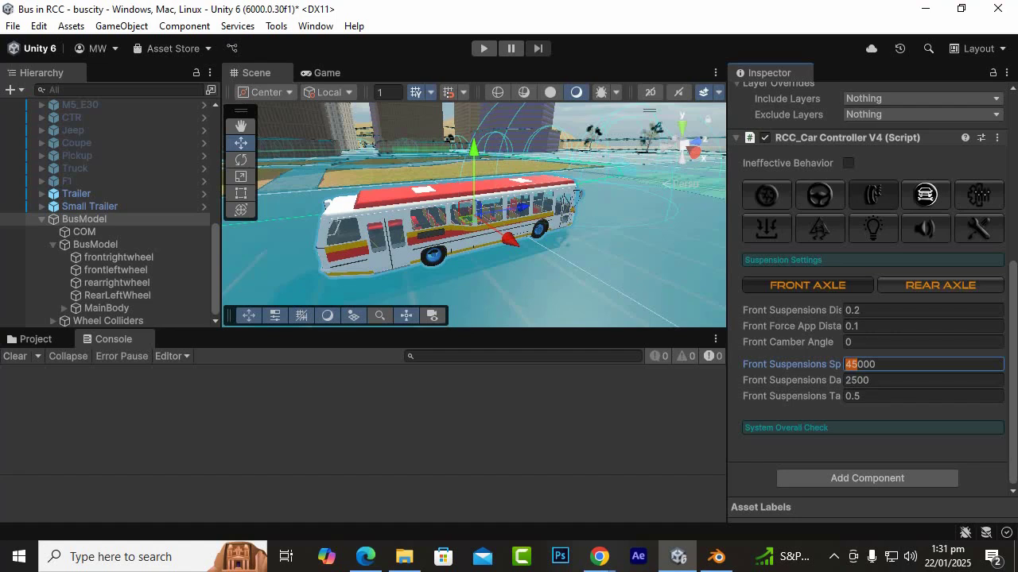
pyautogui.write('60')
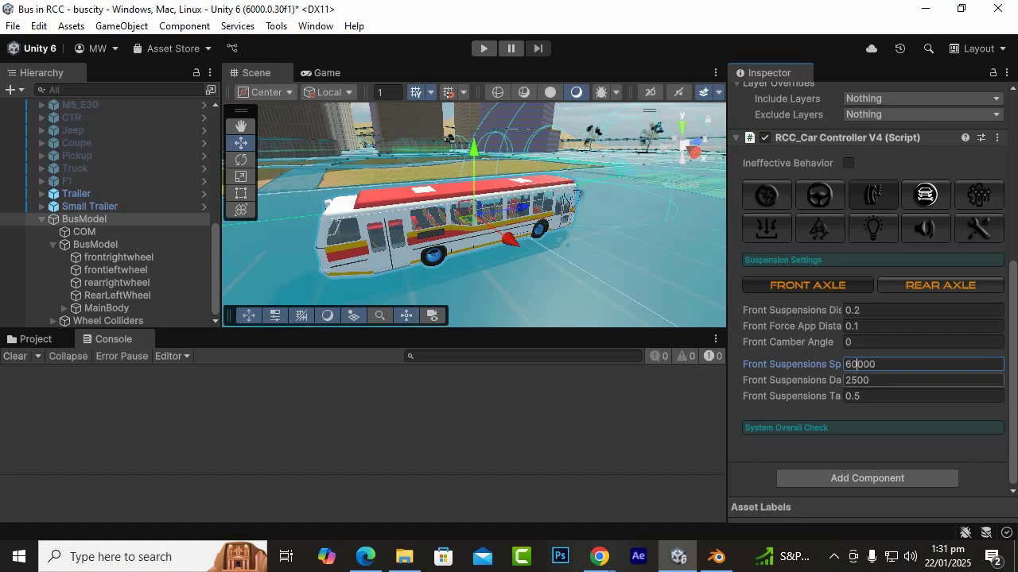
pyautogui.moveTo(857, 381); pyautogui.dragTo(842, 381)
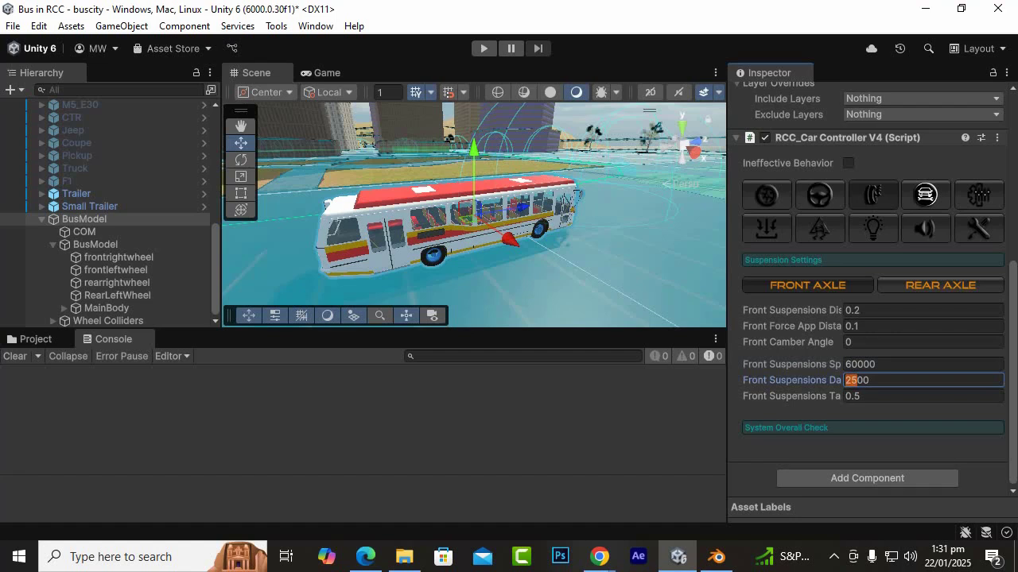
pyautogui.write('3200')
pyautogui.press('BackSpace')
pyautogui.press('BackSpace')
# Set the rear axle's suspension spring to 60000 and its damper to 3200.
pyautogui.click(940, 285)
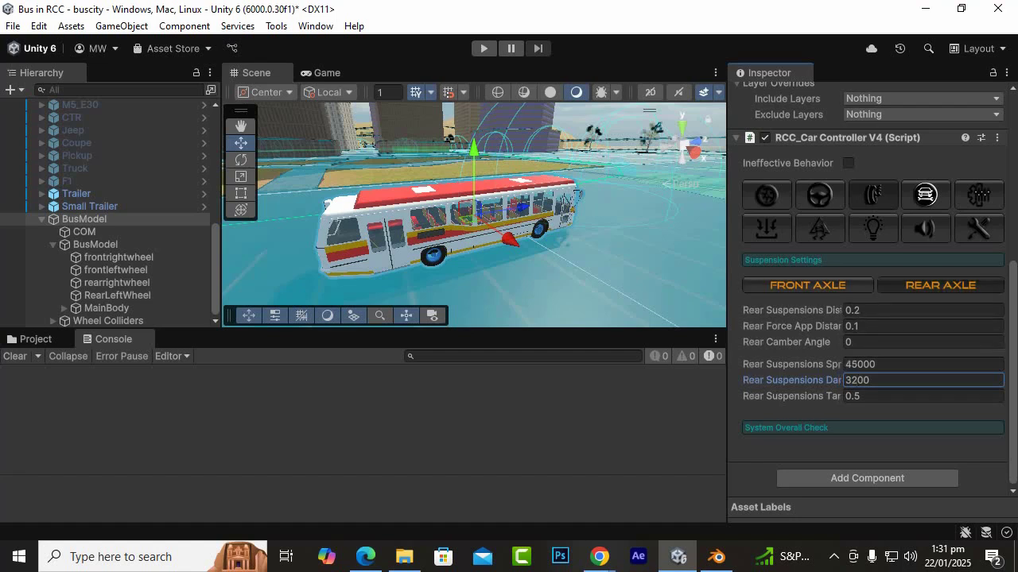
pyautogui.moveTo(858, 364); pyautogui.dragTo(844, 364)
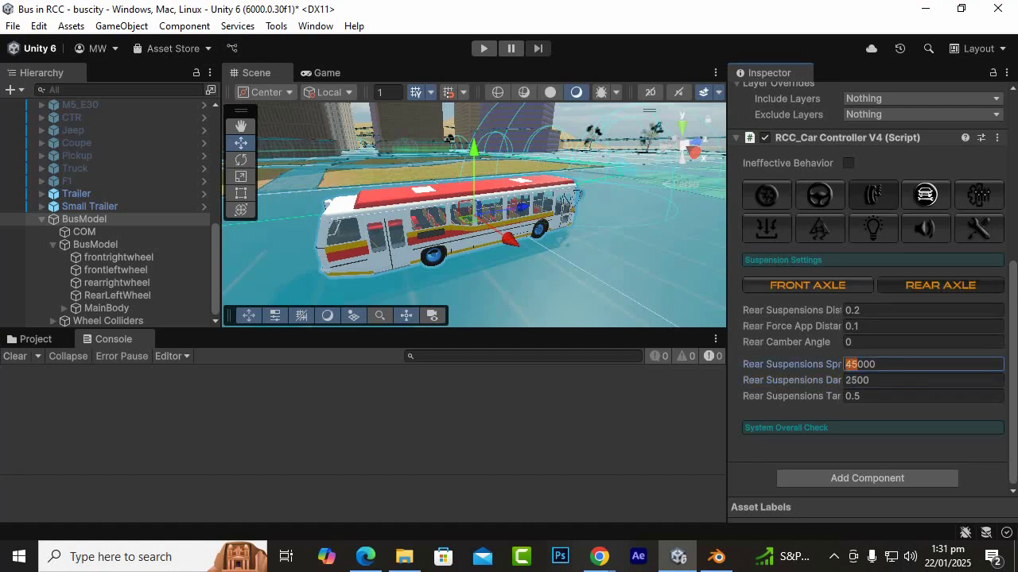
pyautogui.write('60')
pyautogui.moveTo(857, 380); pyautogui.dragTo(844, 381)
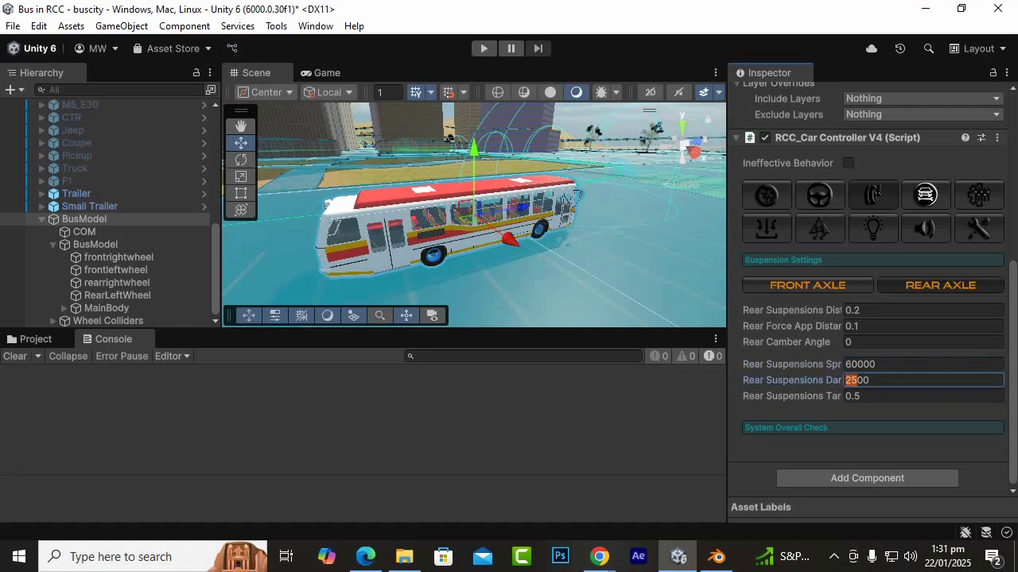
pyautogui.write('32')
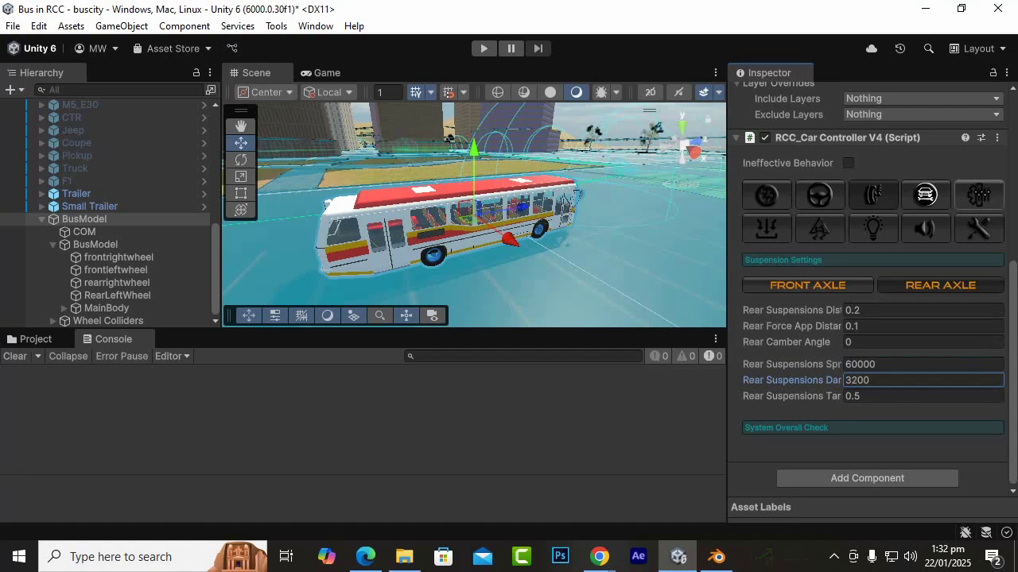
# Look through the car controller's customization, input, stability system and light settings.
pyautogui.click(978, 196)
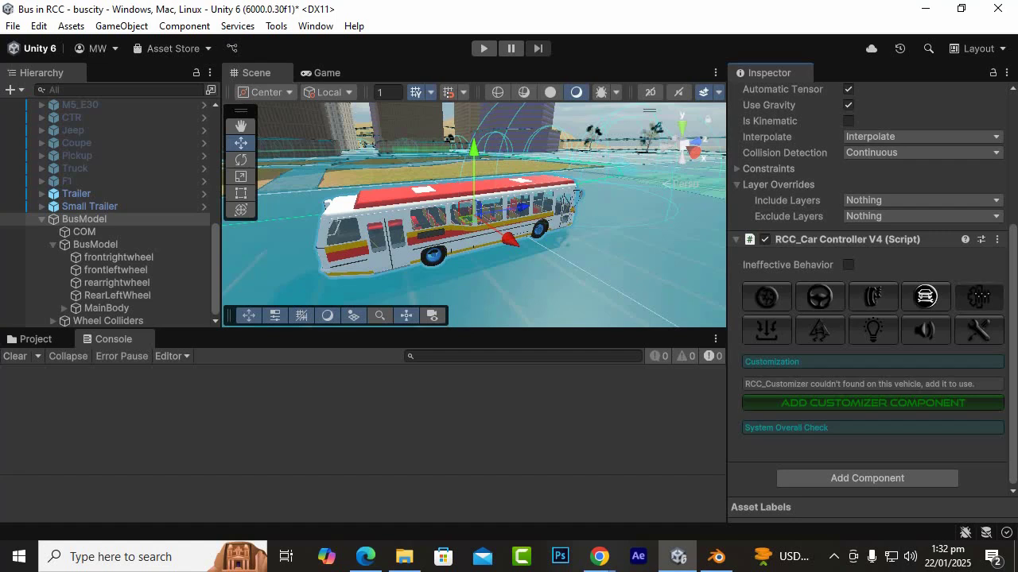
pyautogui.click(765, 330)
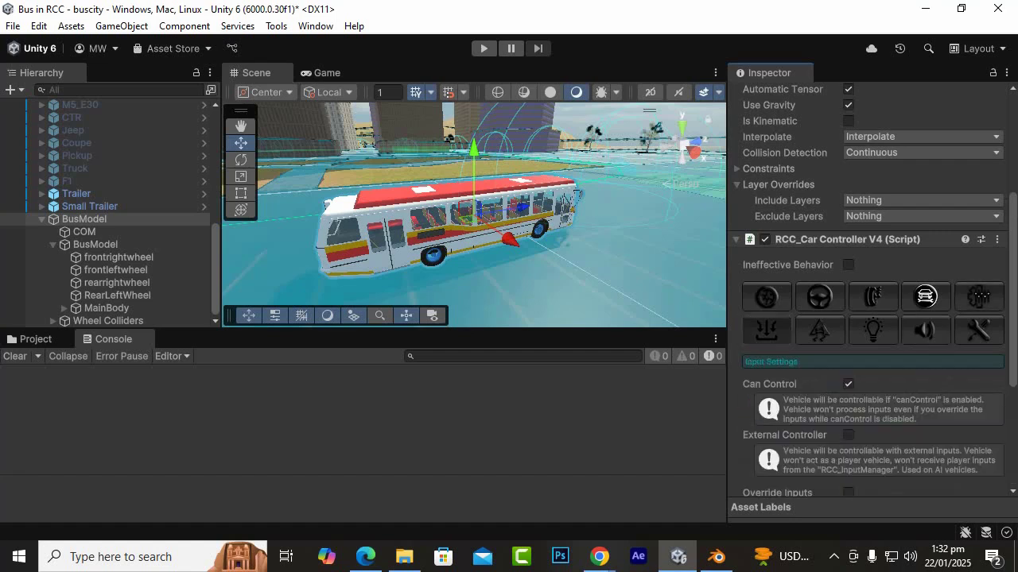
pyautogui.scroll(-3, 765, 329)
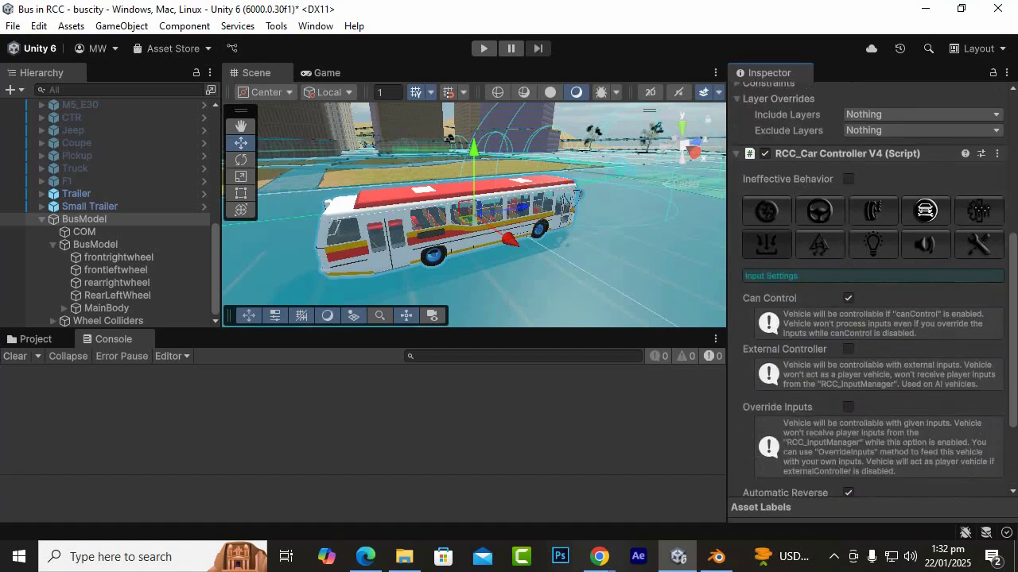
pyautogui.click(819, 243)
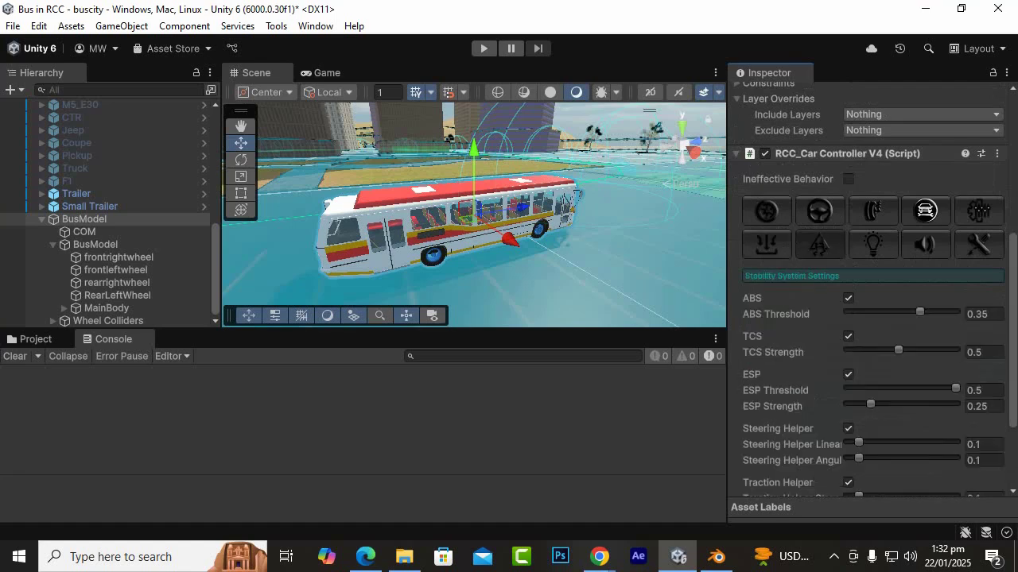
pyautogui.scroll(-6, 872, 295)
pyautogui.scroll(8, 872, 295)
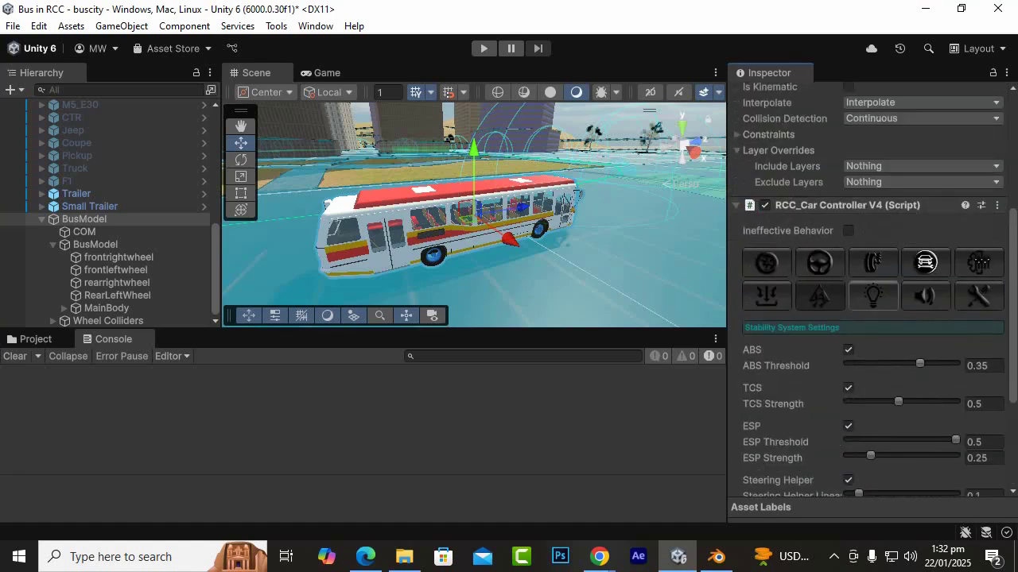
pyautogui.click(872, 295)
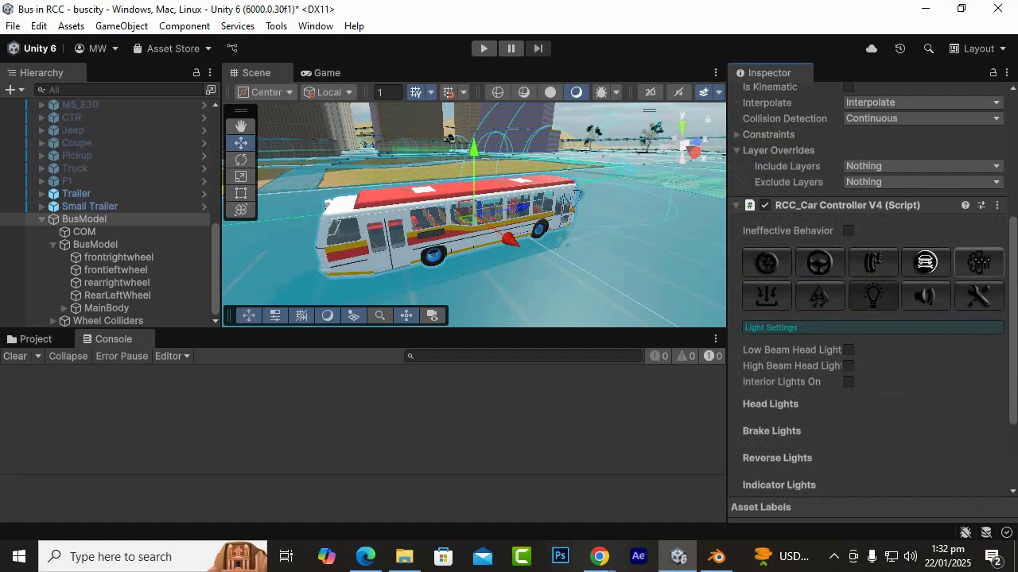
pyautogui.click(978, 262)
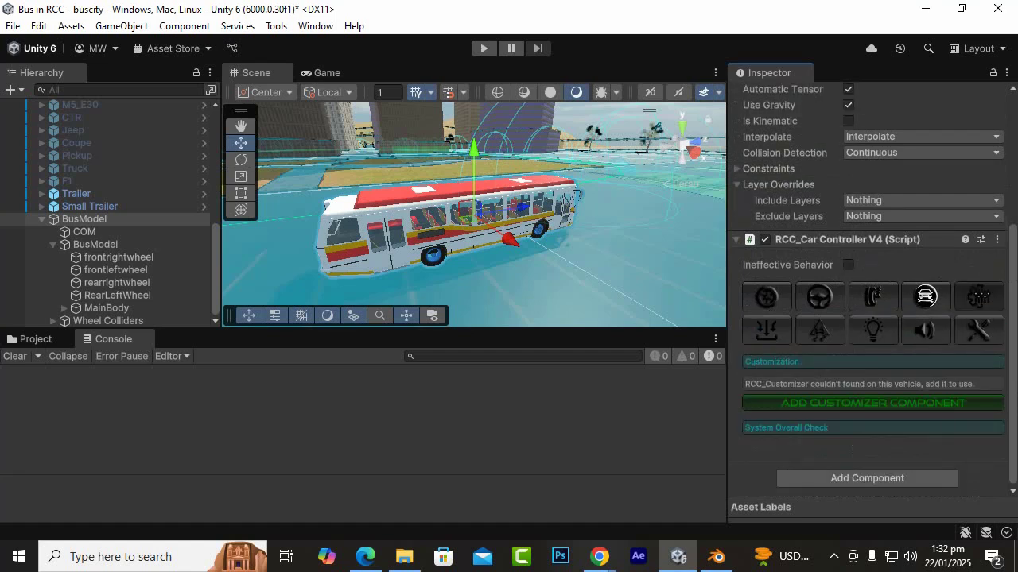
# Set the bus's audio type to Two Source in the sound settings and widen the Inspector to show the full field names.
pyautogui.click(923, 329)
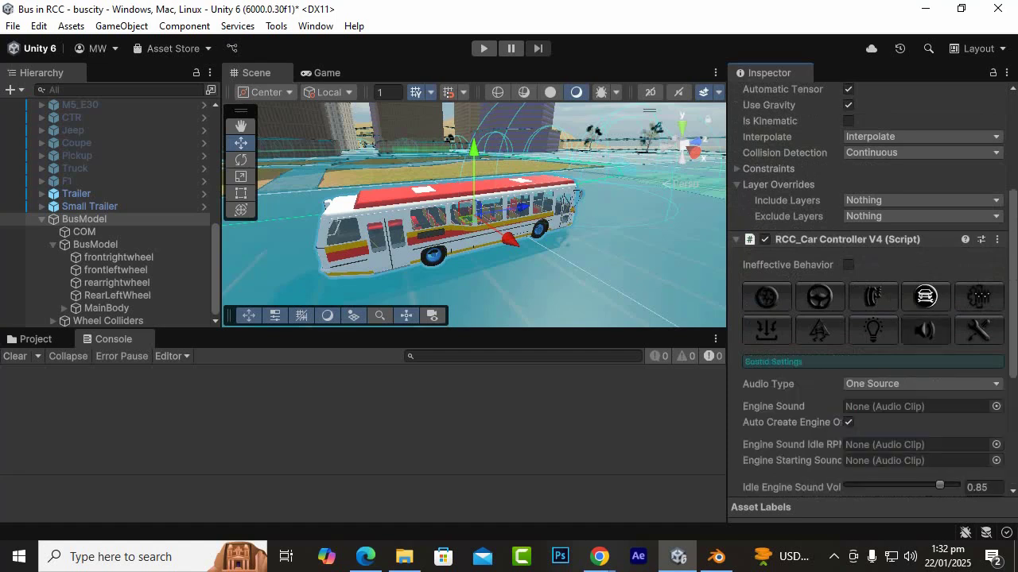
pyautogui.scroll(-3, 872, 318)
pyautogui.click(920, 297)
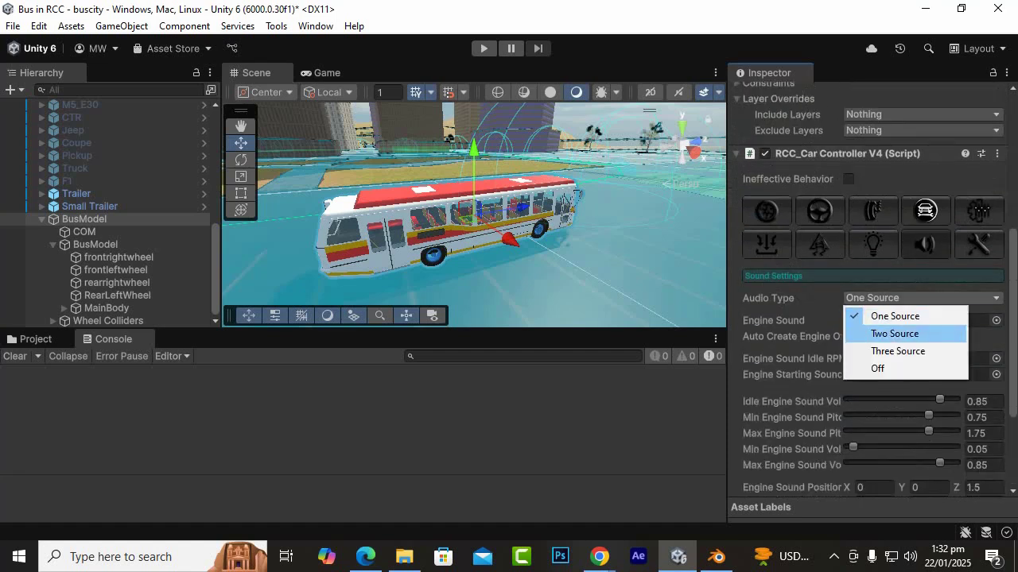
pyautogui.click(905, 333)
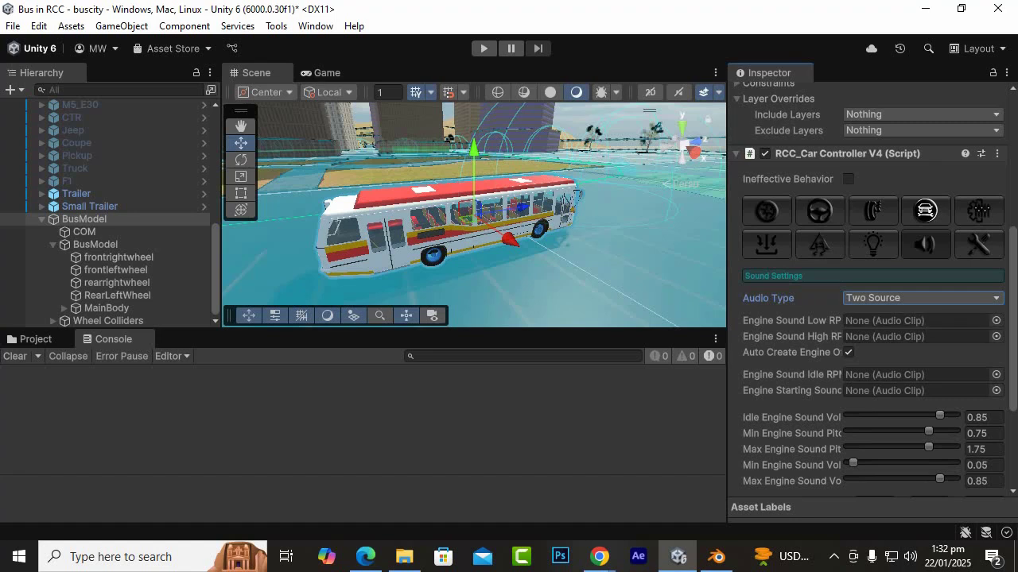
pyautogui.moveTo(726, 318); pyautogui.dragTo(659, 318)
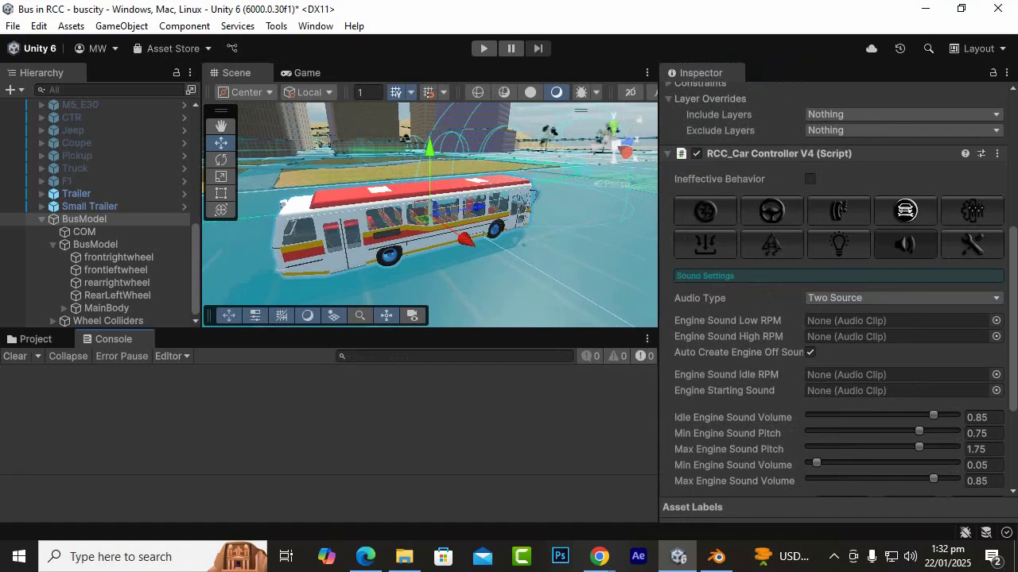
# Open the RealisticCarControllerV4 folder in the project assets.
pyautogui.click(36, 339)
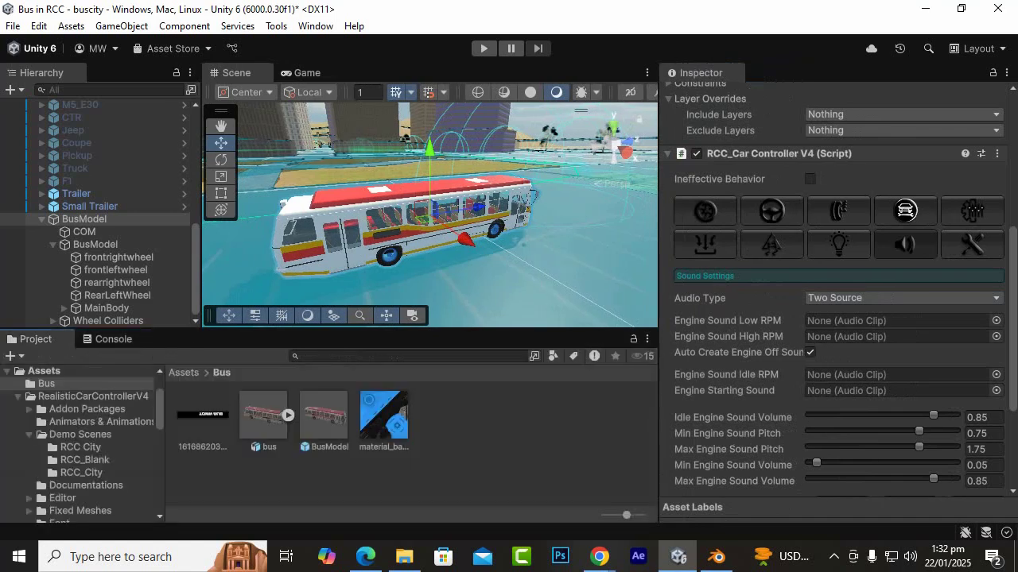
pyautogui.click(183, 373)
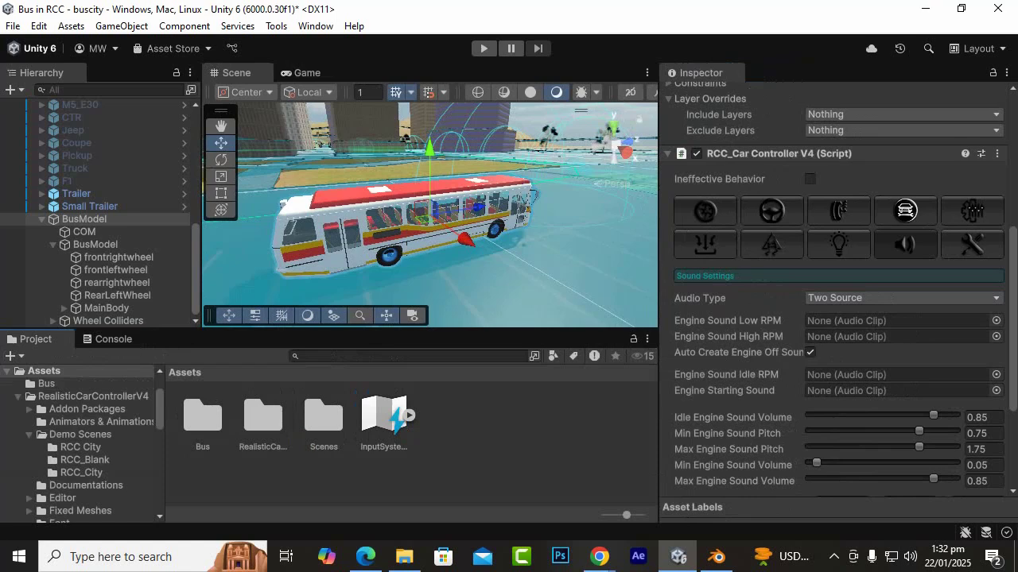
pyautogui.doubleClick(263, 417)
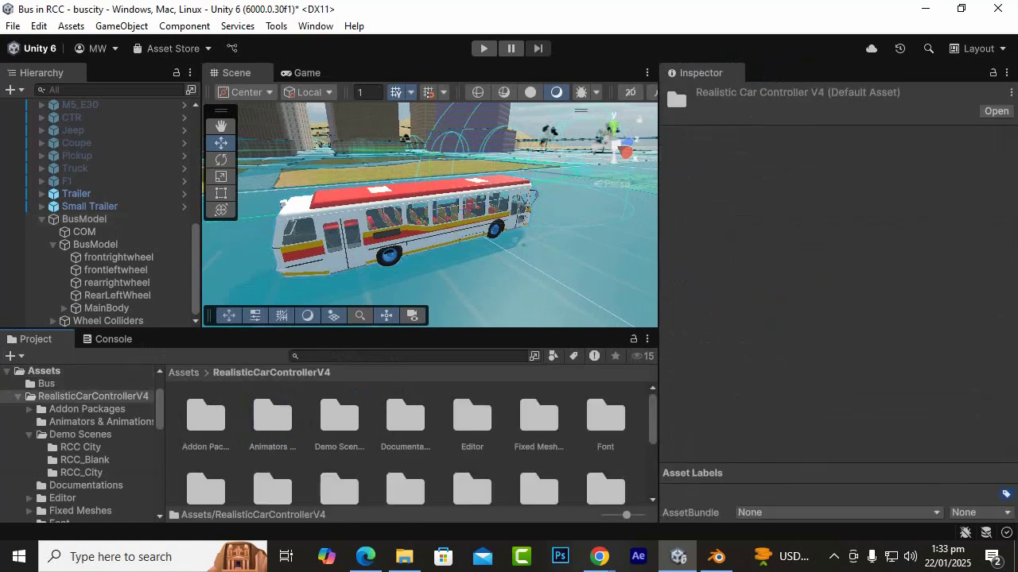
# Lock the Inspector on the root BusModel object and show its car controller's Sound Settings again.
pyautogui.click(86, 220)
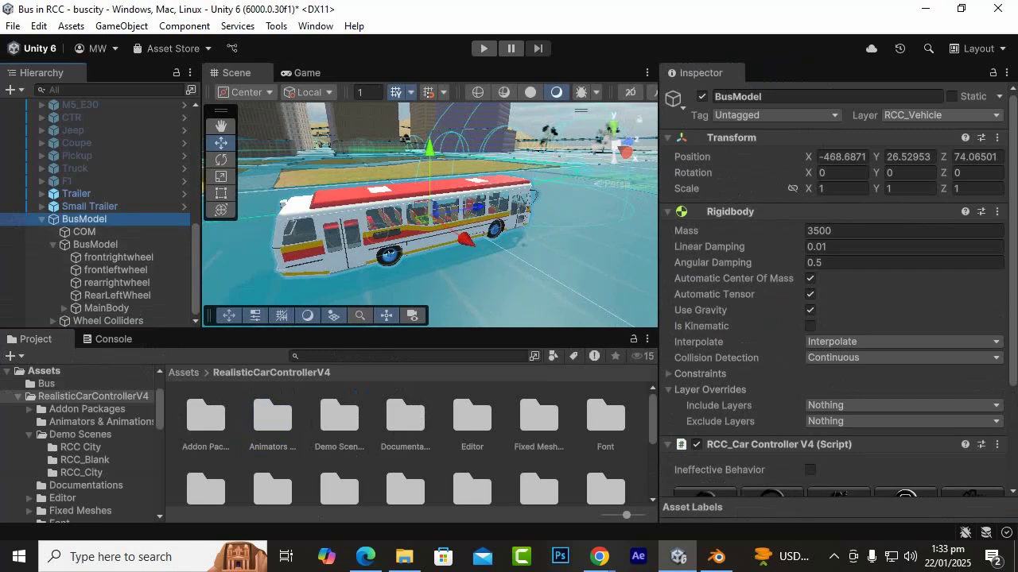
pyautogui.click(992, 72)
pyautogui.scroll(-4, 835, 302)
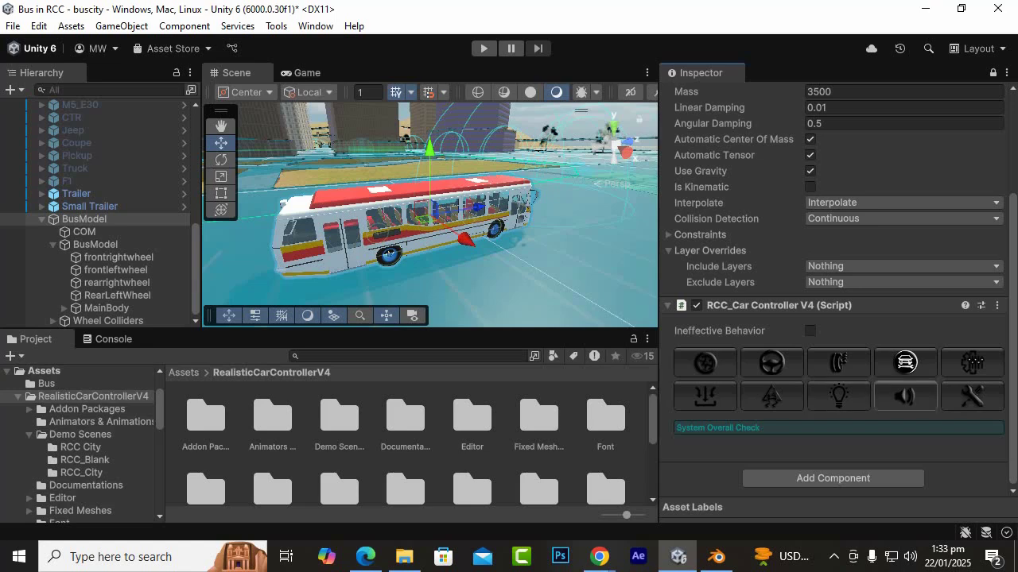
pyautogui.click(905, 395)
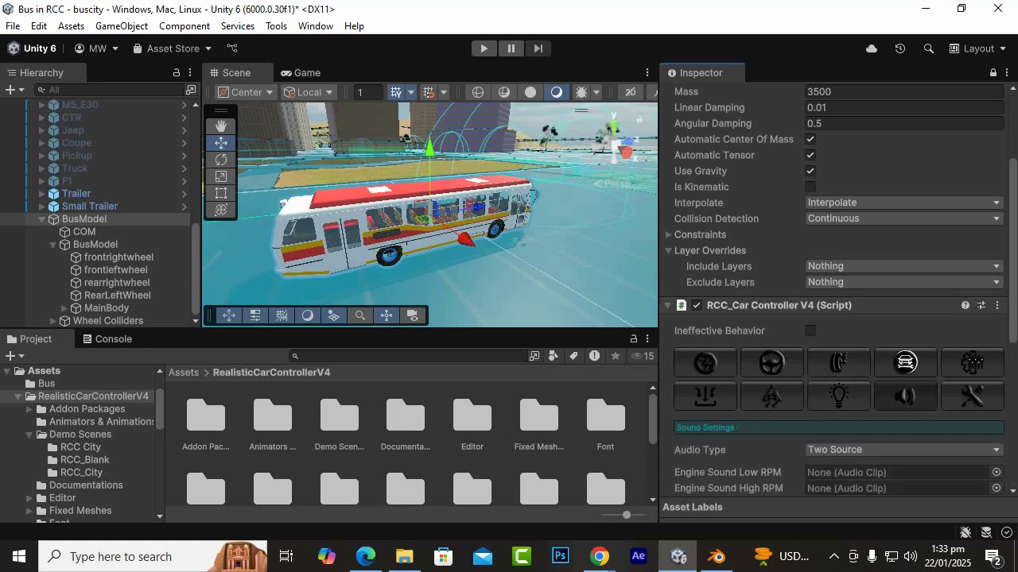
pyautogui.scroll(-6, 835, 318)
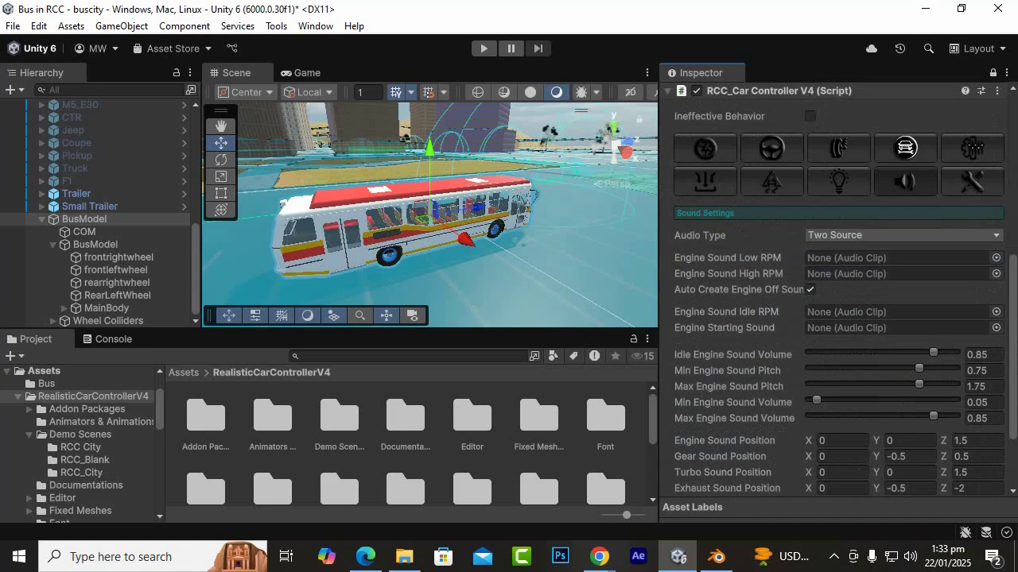
# Assign the Bus_Low clip from the RealisticCarControllerV4 Sounds/Engine/Bus folder as the Engine Sound Low RPM.
pyautogui.scroll(-3, 409, 449)
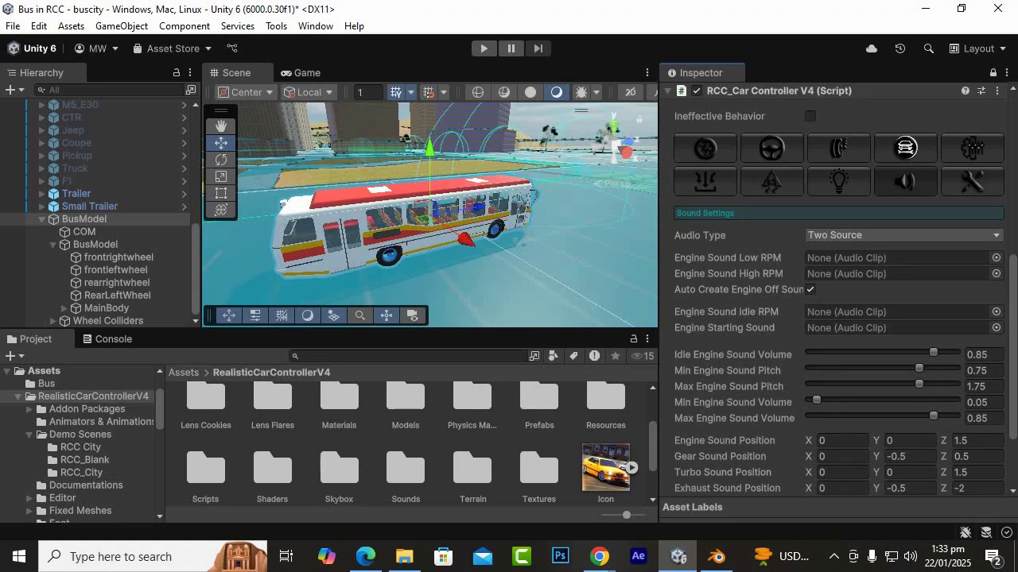
pyautogui.scroll(-1, 419, 446)
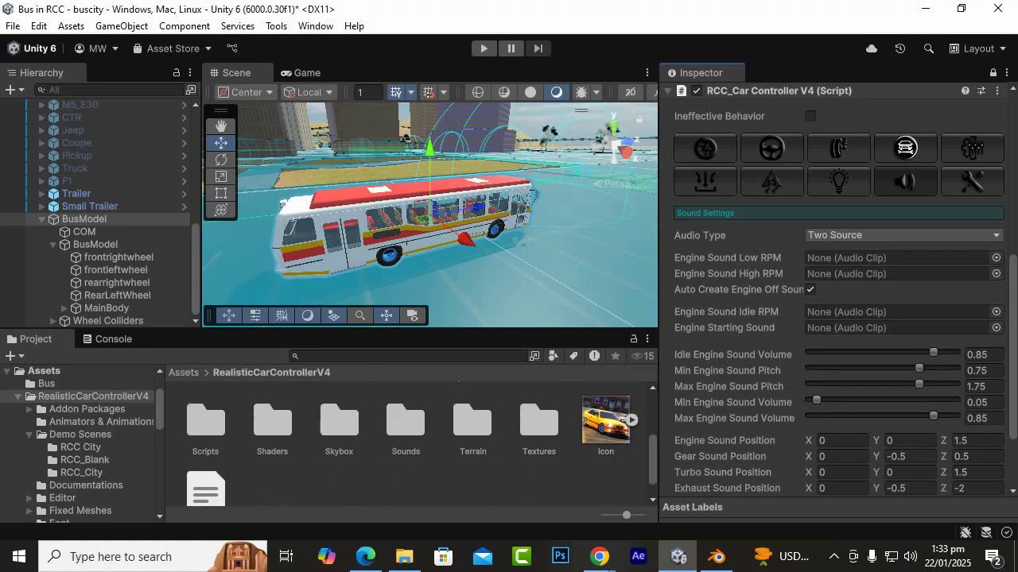
pyautogui.doubleClick(405, 419)
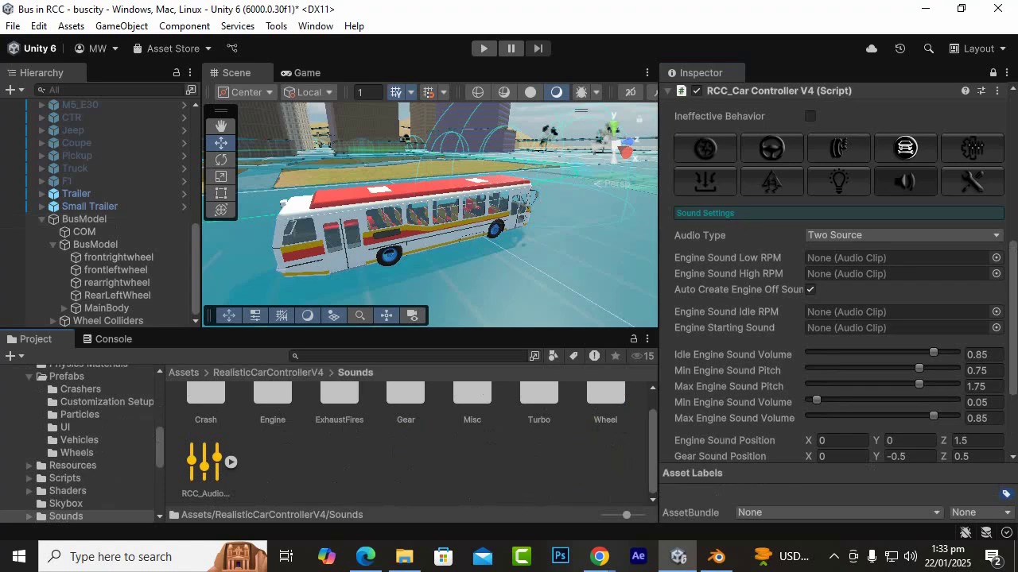
pyautogui.scroll(1, 419, 445)
pyautogui.doubleClick(273, 420)
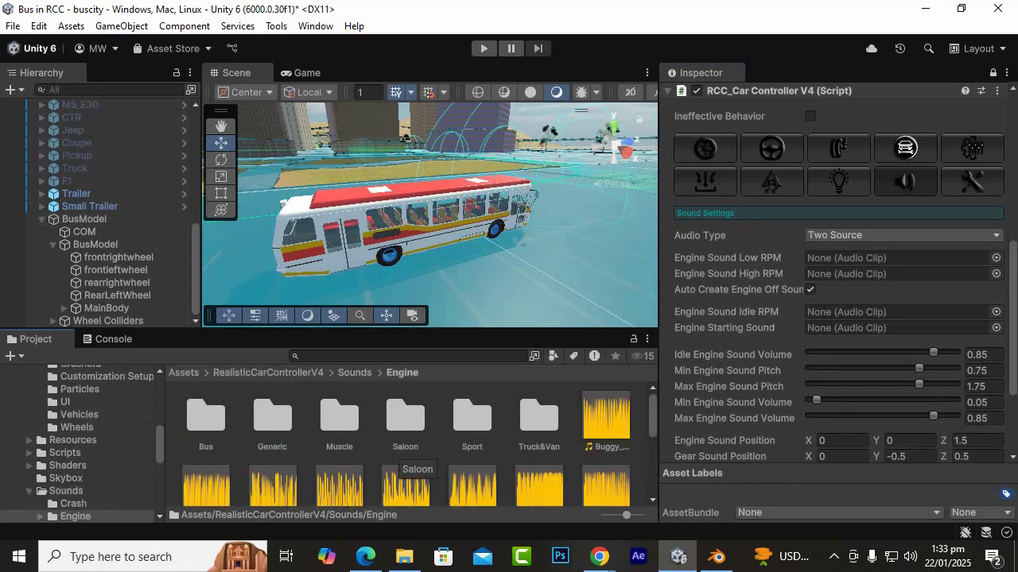
pyautogui.doubleClick(206, 418)
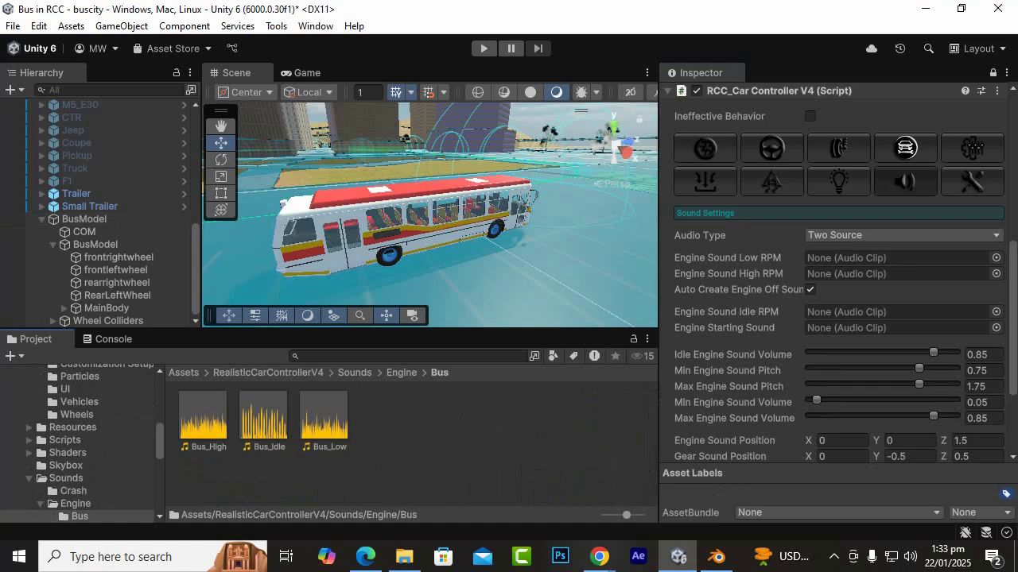
pyautogui.moveTo(323, 417); pyautogui.dragTo(875, 258)
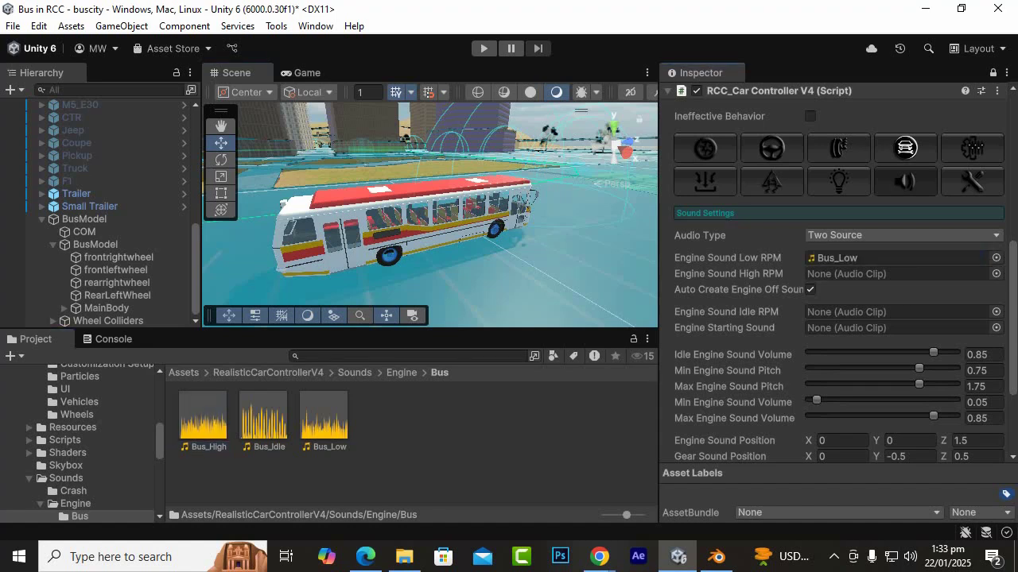
# Assign Bus_High, Bus_Idle and EngineStart as the bus's high RPM, idle RPM and starting engine sounds.
pyautogui.moveTo(203, 417); pyautogui.dragTo(875, 273)
pyautogui.moveTo(262, 417); pyautogui.dragTo(874, 312)
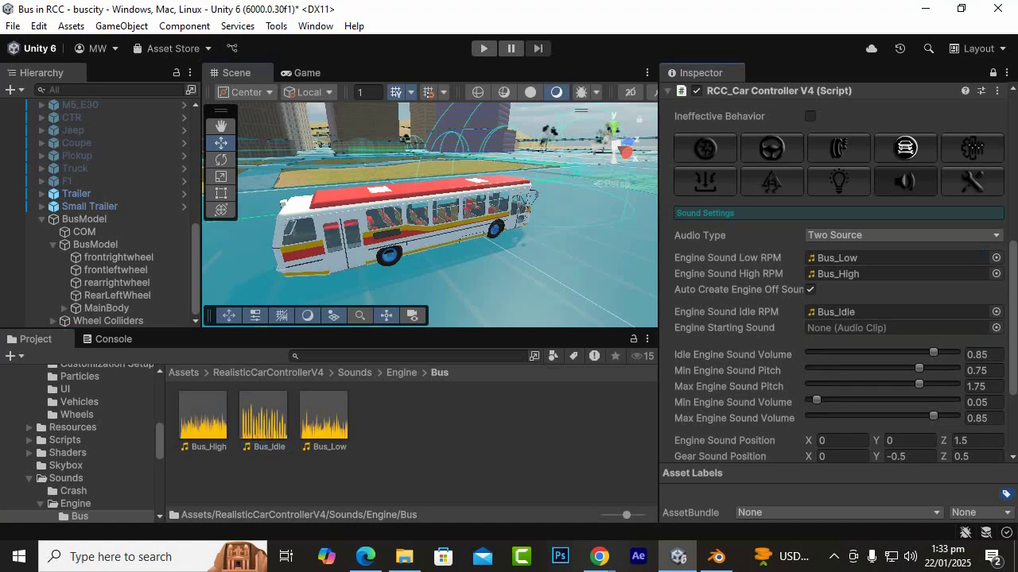
pyautogui.click(996, 328)
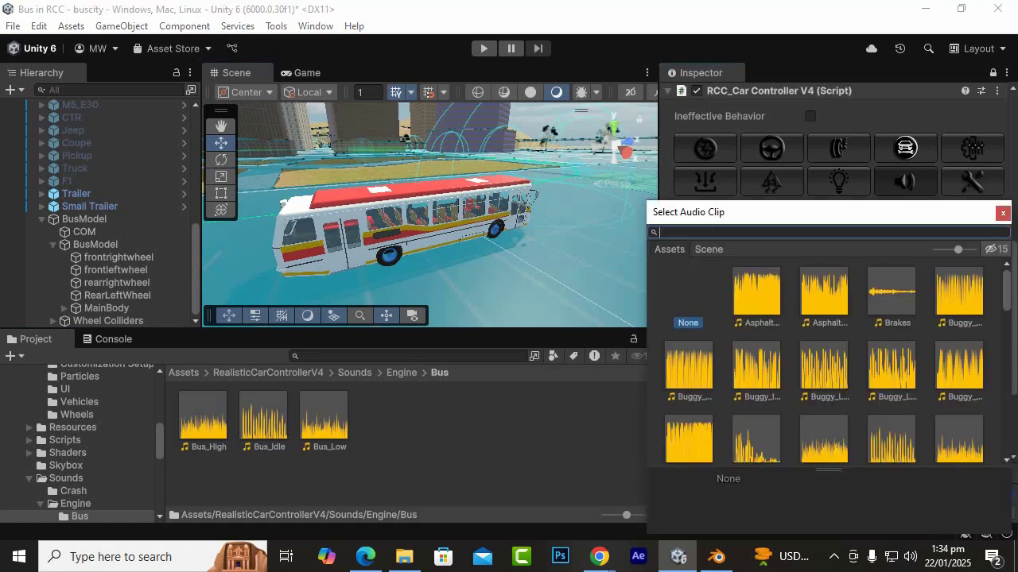
pyautogui.write('en')
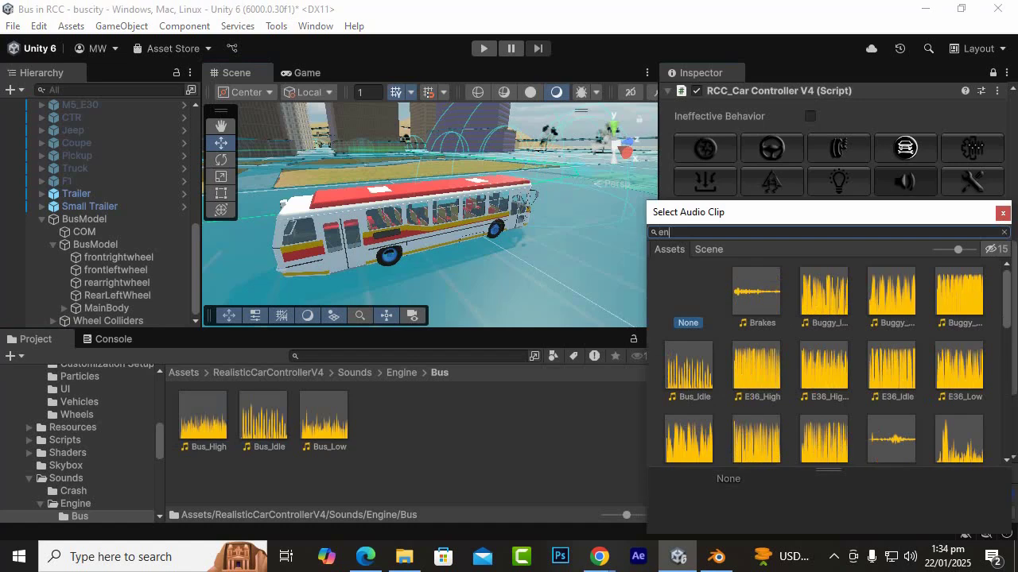
pyautogui.write('gine st')
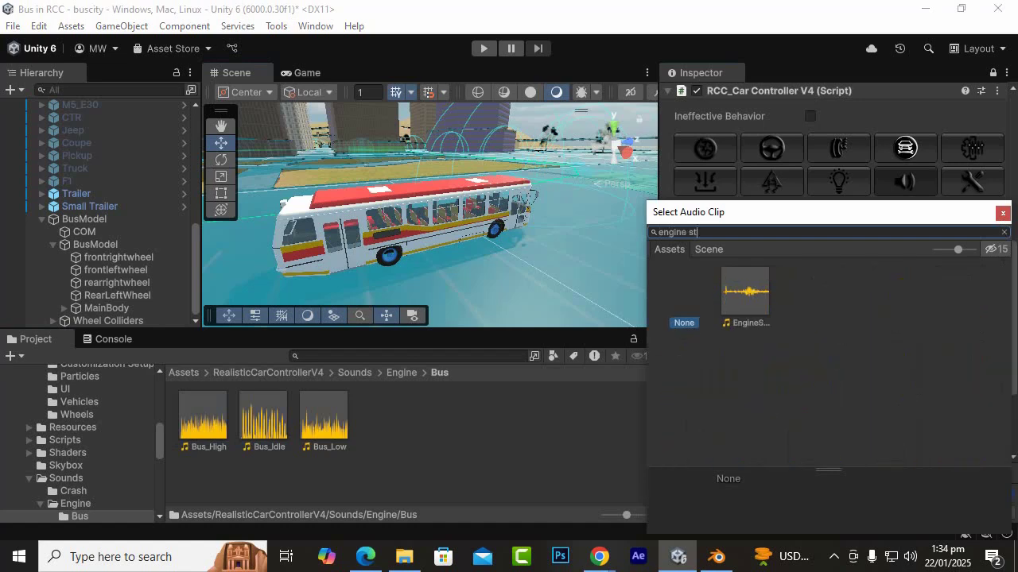
pyautogui.click(745, 291)
pyautogui.doubleClick(745, 292)
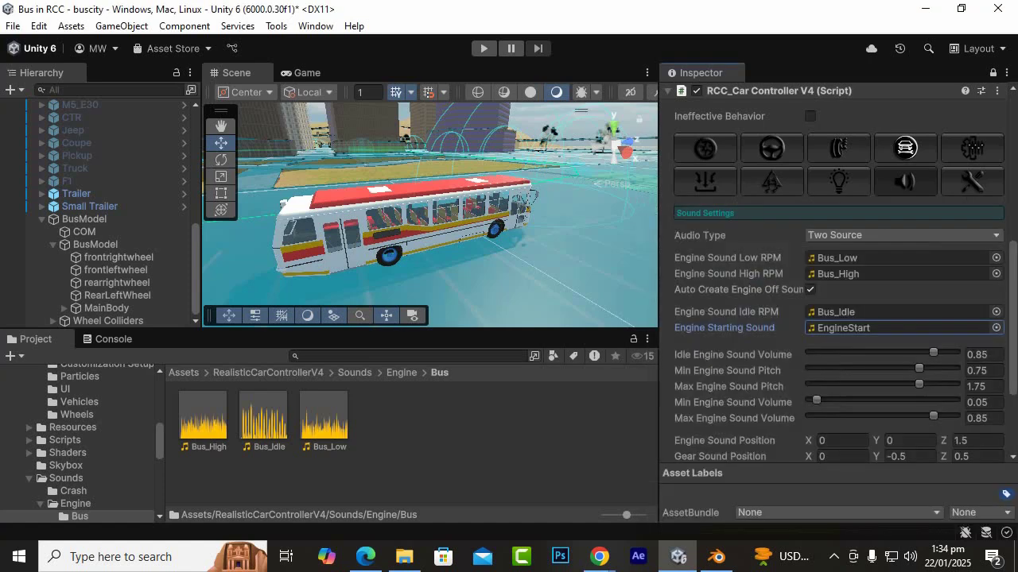
# Review the remaining sound settings and the car controller's Damage Settings, including the mesh, wheel, light and part deformation values.
pyautogui.scroll(-3, 835, 270)
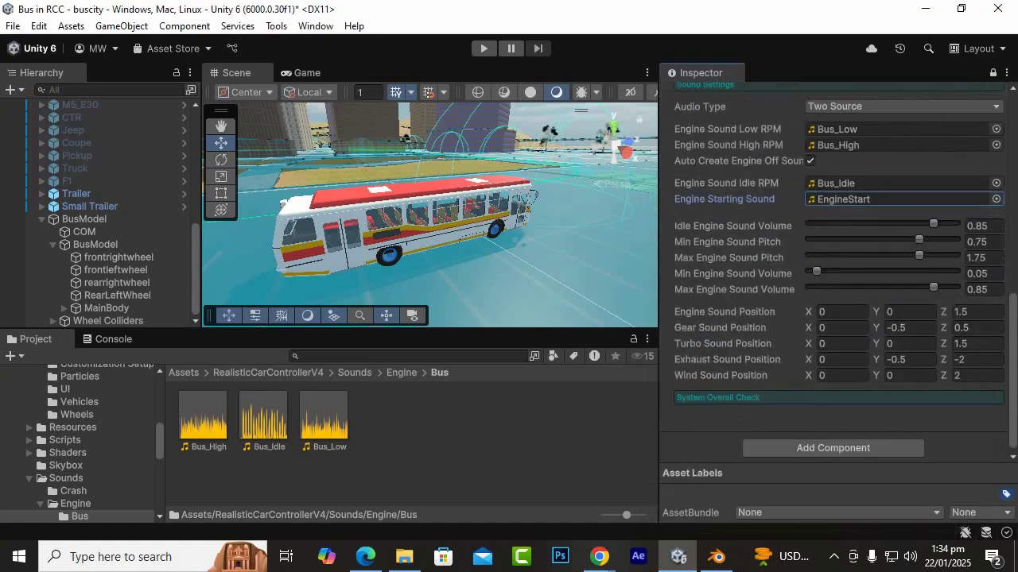
pyautogui.scroll(6, 835, 270)
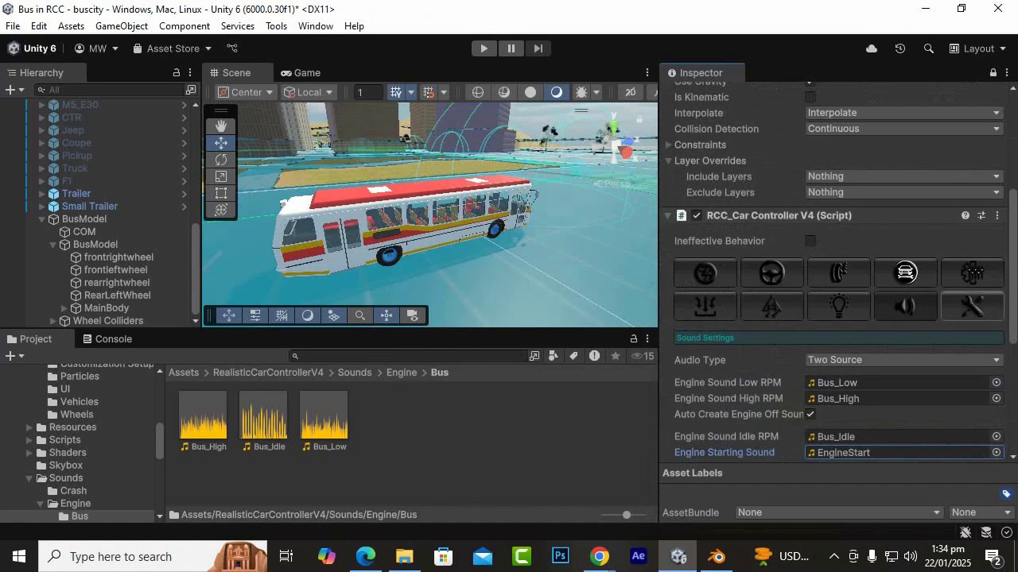
pyautogui.click(972, 306)
pyautogui.scroll(-2, 835, 270)
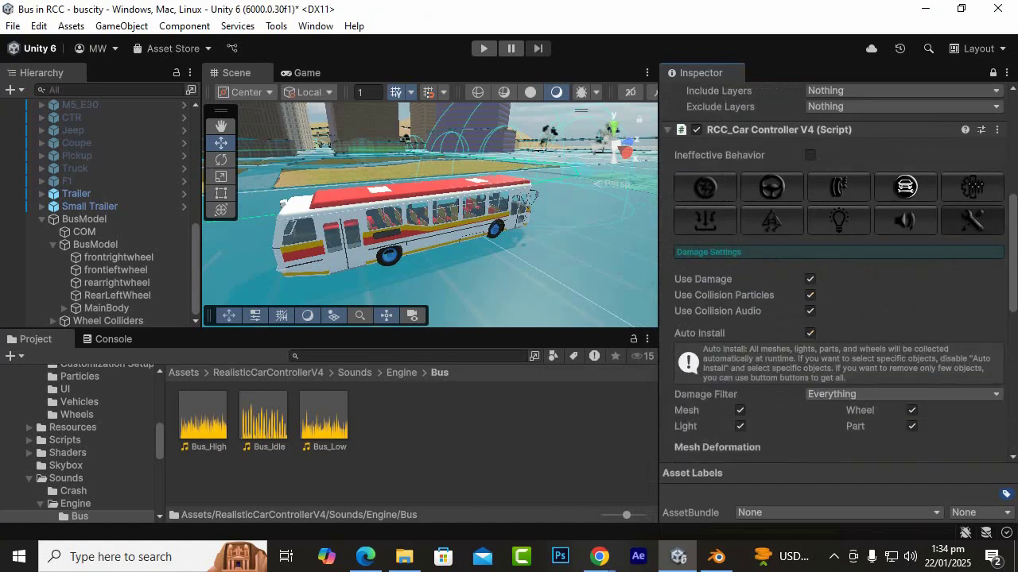
pyautogui.scroll(-2, 835, 318)
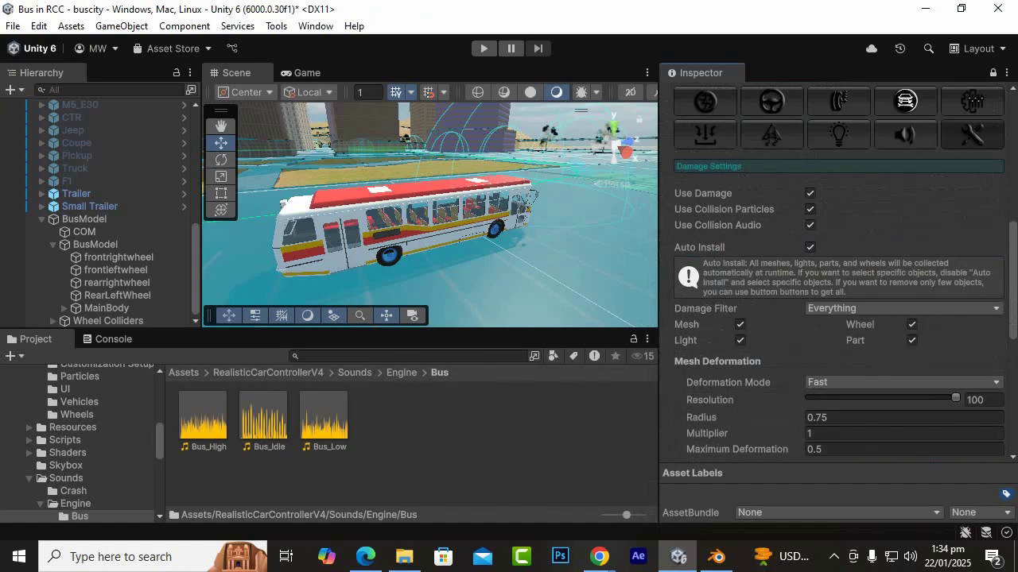
pyautogui.scroll(-3, 835, 318)
pyautogui.scroll(-4, 835, 318)
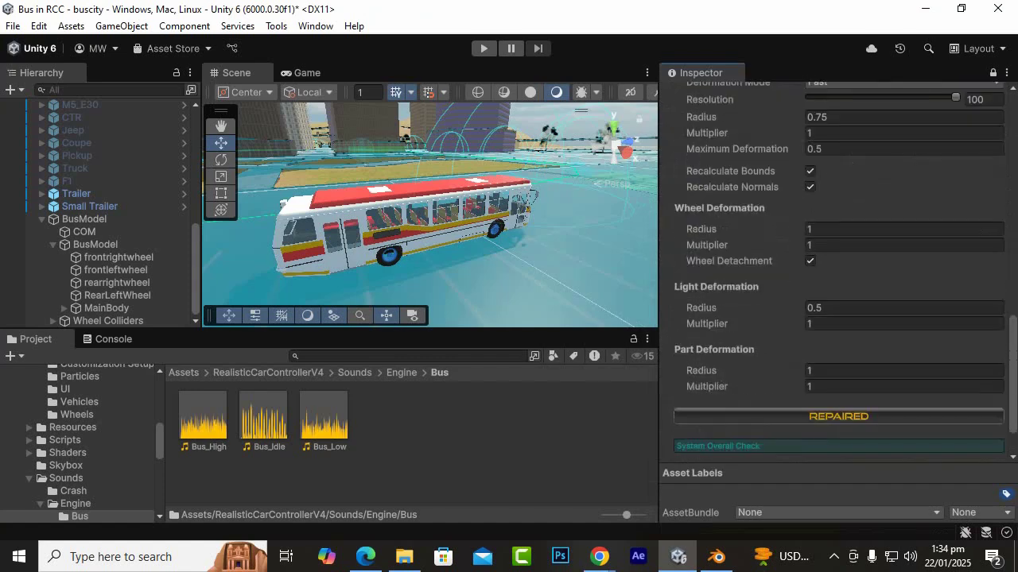
pyautogui.scroll(-1, 835, 318)
pyautogui.scroll(10, 835, 271)
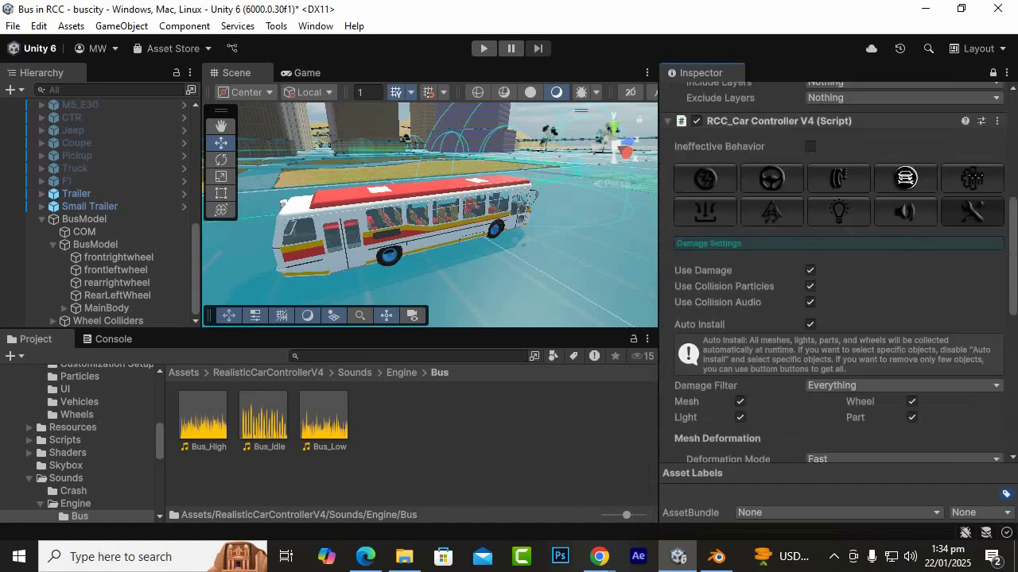
pyautogui.scroll(5, 835, 271)
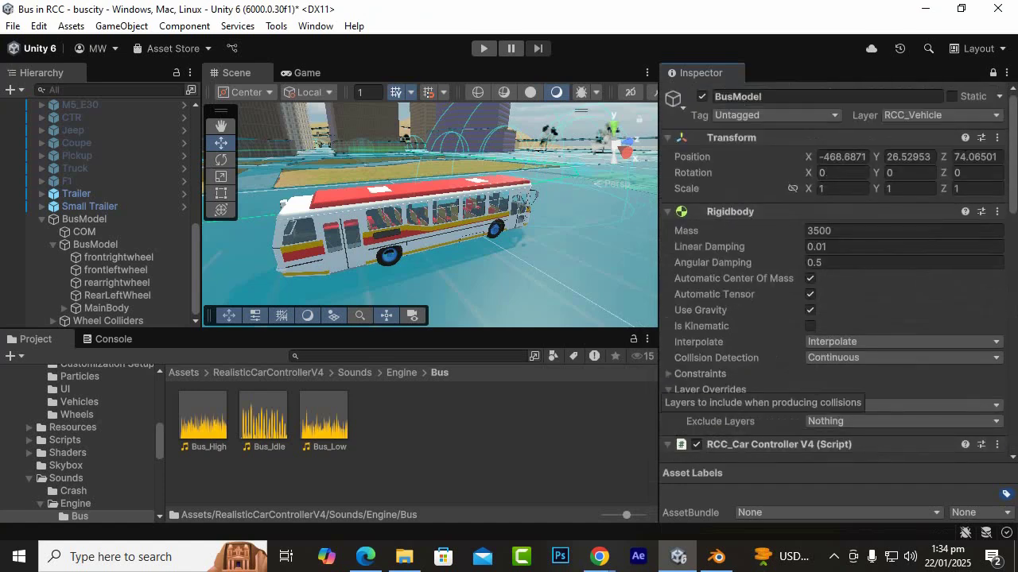
# Narrow the Inspector to enlarge the Scene view and bring the front of the bus into view.
pyautogui.moveTo(658, 278); pyautogui.dragTo(764, 278)
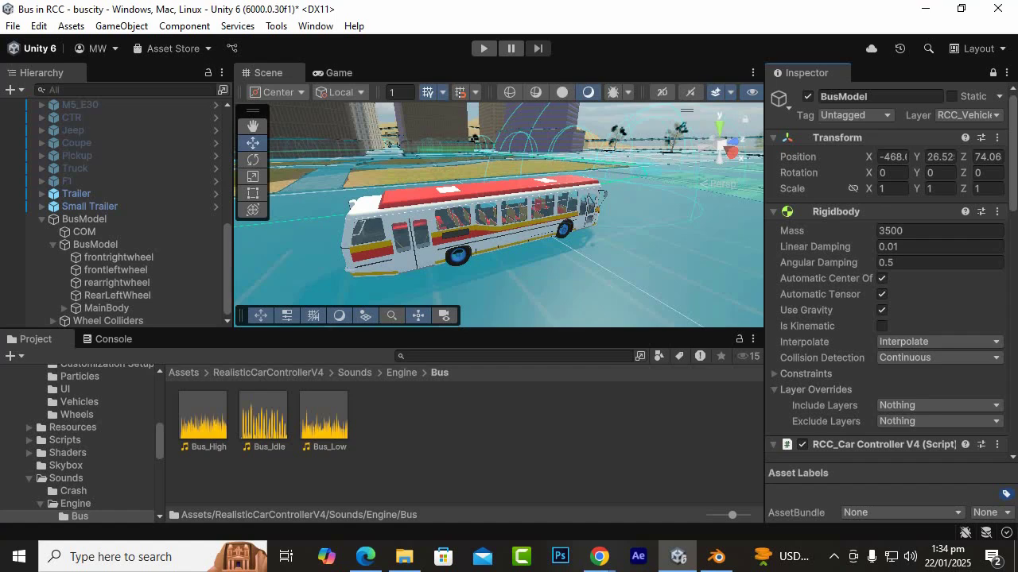
pyautogui.keyDown('alt'); pyautogui.moveTo(470, 231); pyautogui.dragTo(295, 219); pyautogui.keyUp('alt')
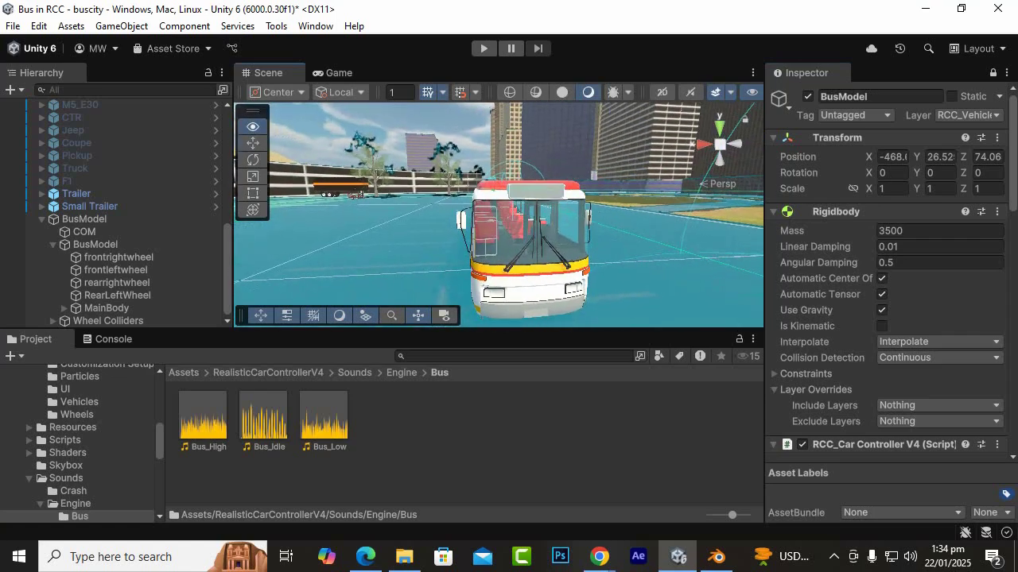
pyautogui.scroll(-3, 501, 211)
pyautogui.scroll(5, 501, 215)
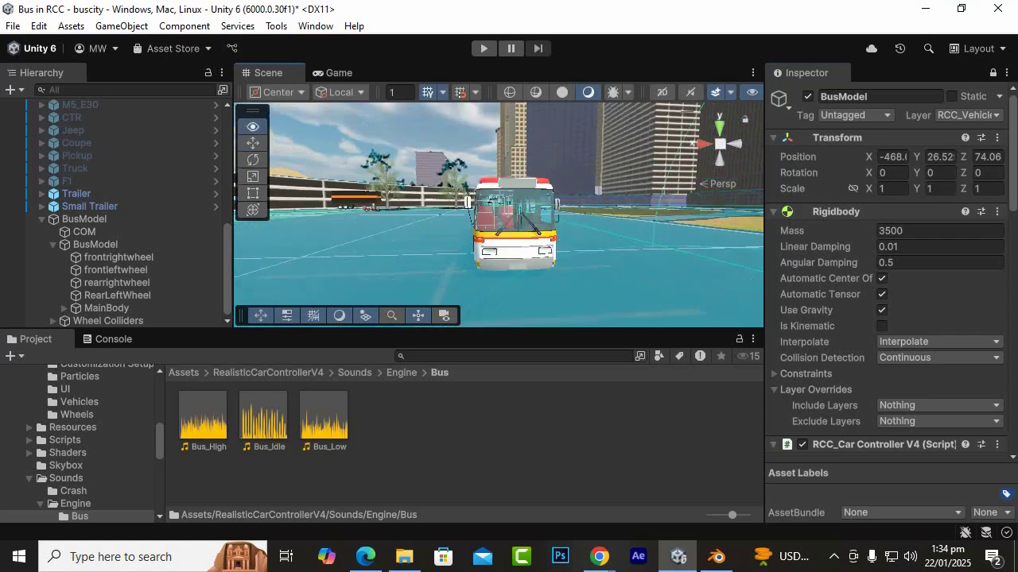
pyautogui.scroll(2, 500, 215)
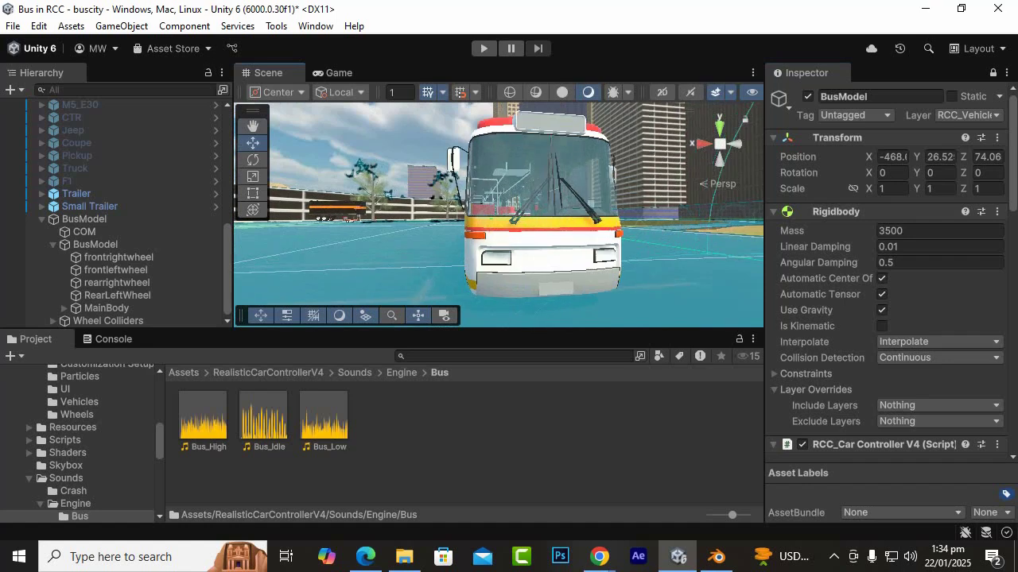
pyautogui.keyDown('alt'); pyautogui.moveTo(560, 194); pyautogui.dragTo(580, 200); pyautogui.keyUp('alt')
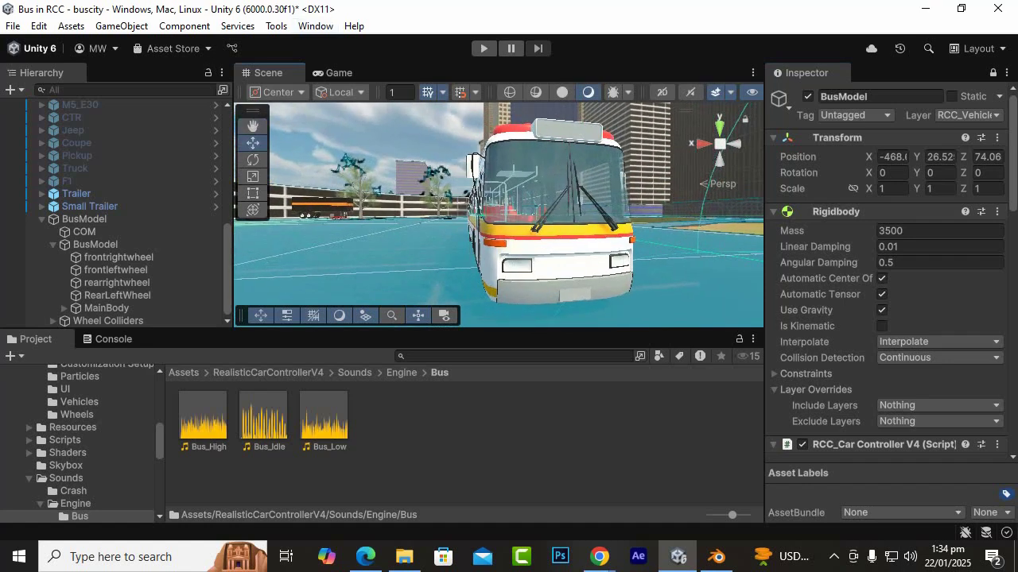
# Select the root BusModel object and enable the Realistic Car Controller in-scene buttons.
pyautogui.click(316, 26)
pyautogui.moveTo(275, 25)
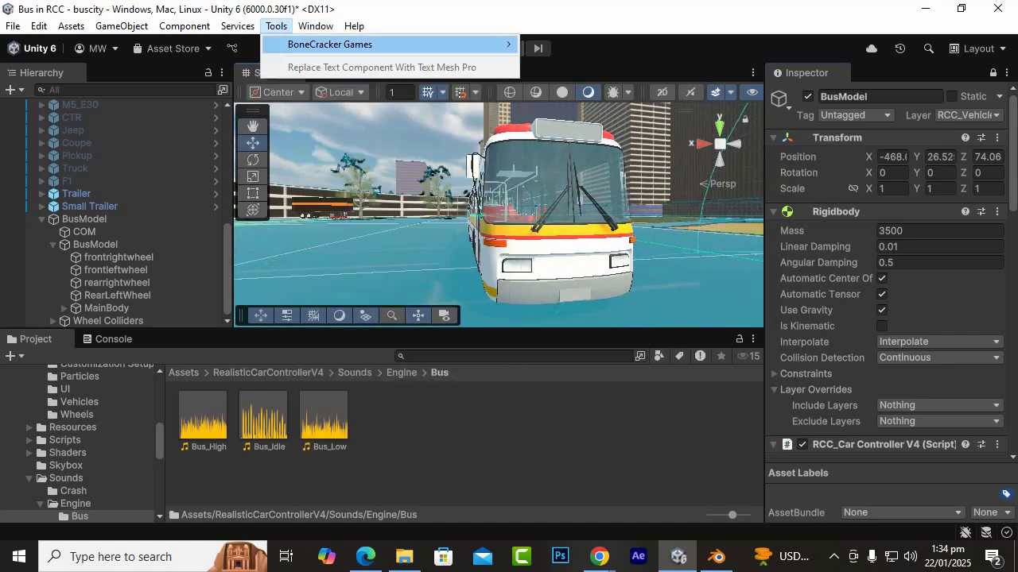
pyautogui.moveTo(330, 45)
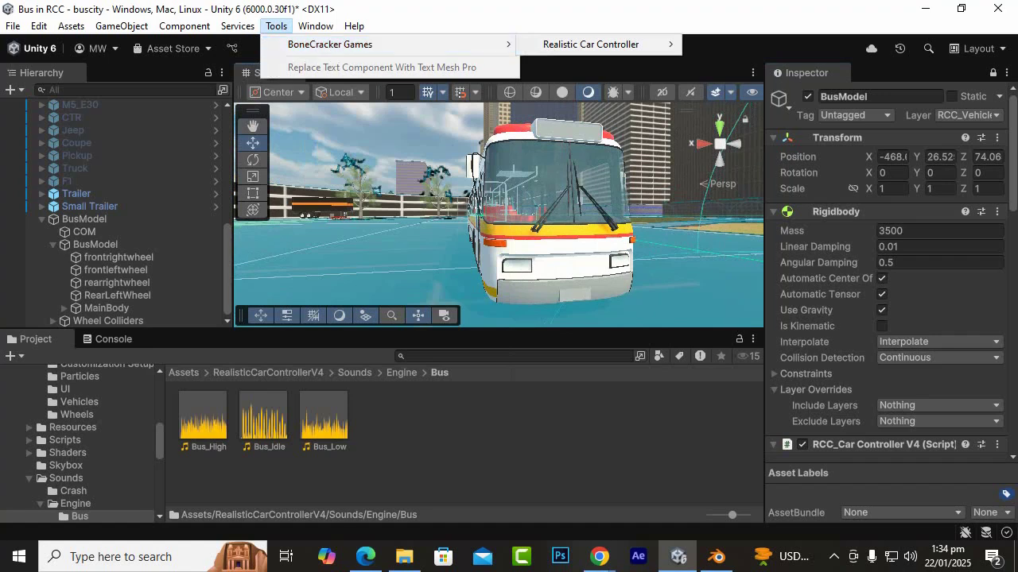
pyautogui.click(84, 219)
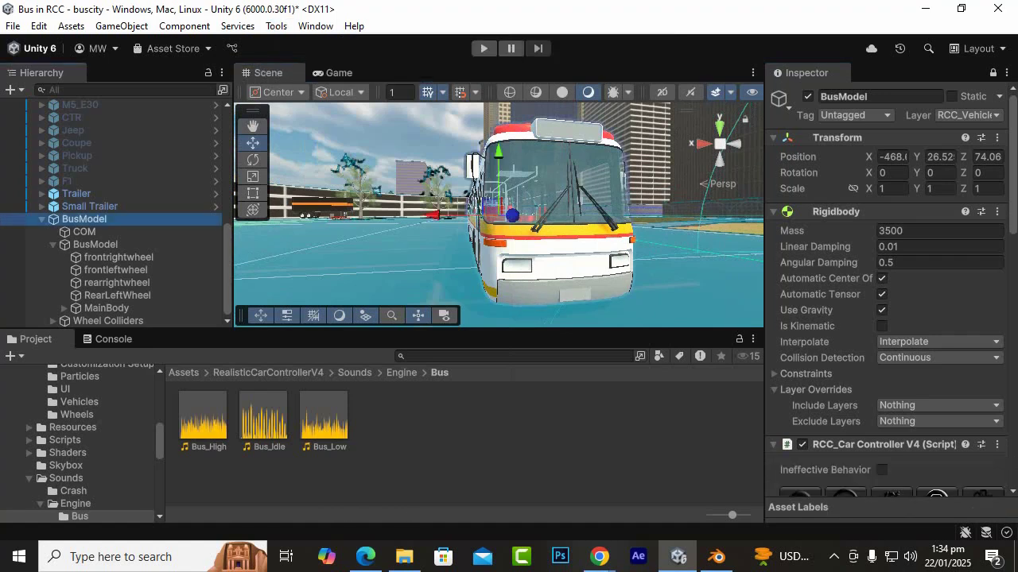
pyautogui.click(276, 26)
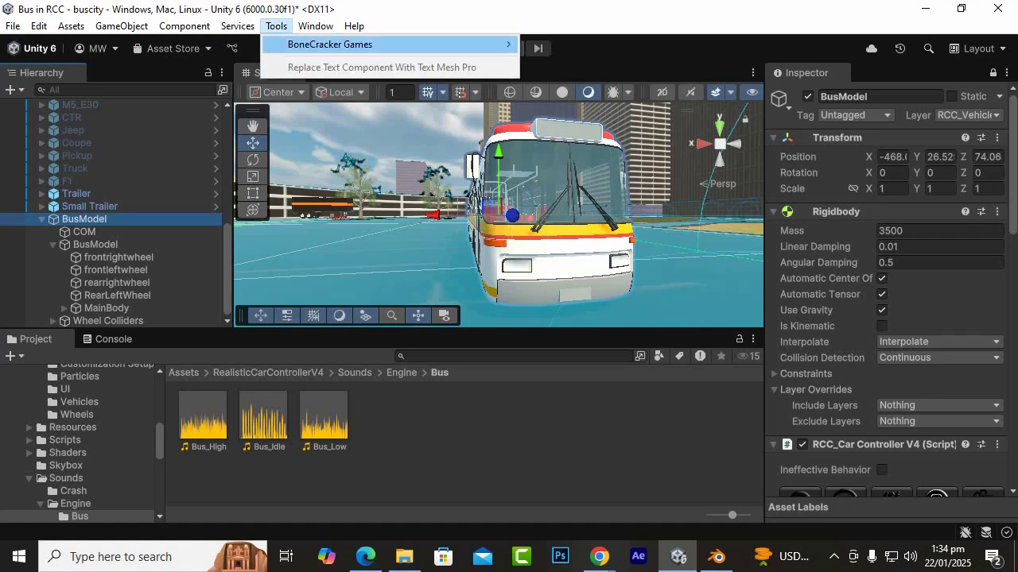
pyautogui.moveTo(330, 44)
pyautogui.moveTo(590, 44)
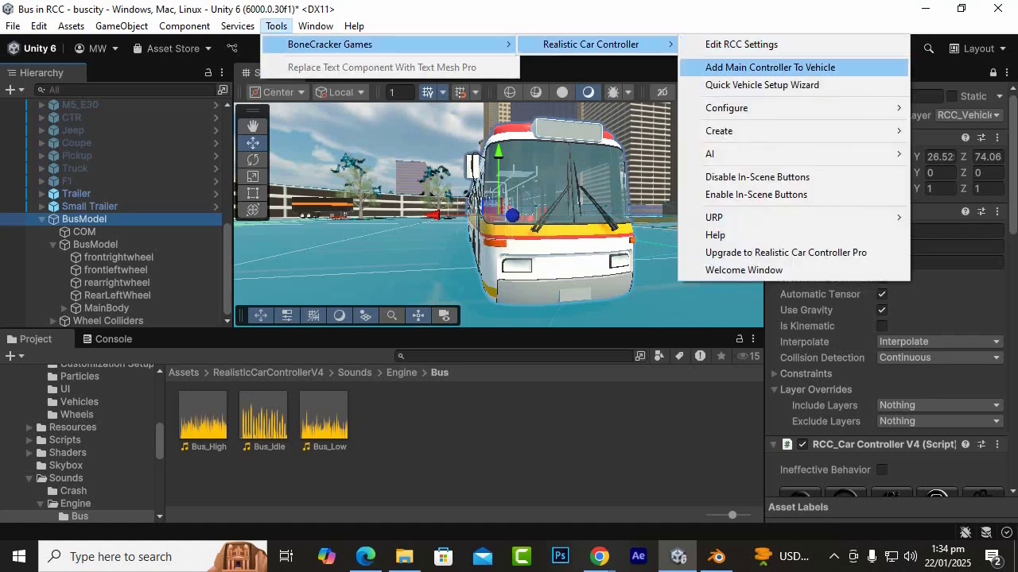
pyautogui.moveTo(723, 130)
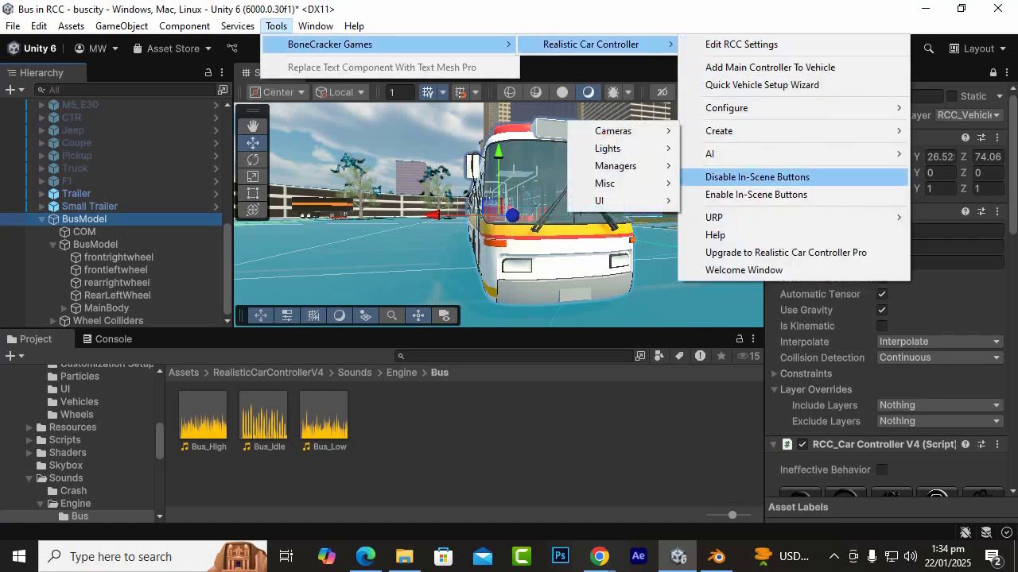
pyautogui.click(755, 194)
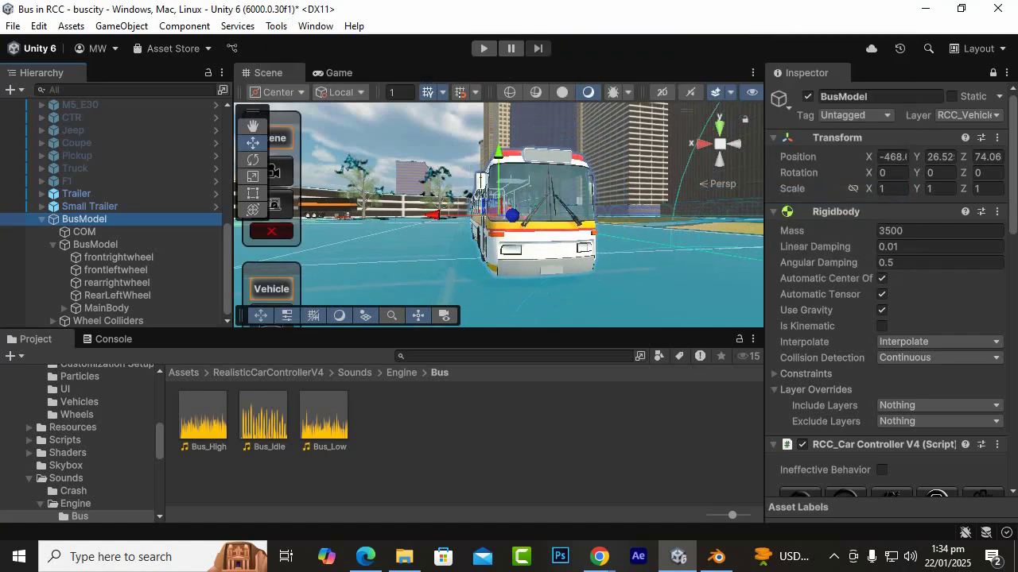
# Collapse the Scene view's vertical tools overlay to uncover the RCC in-scene buttons.
pyautogui.click(397, 262)
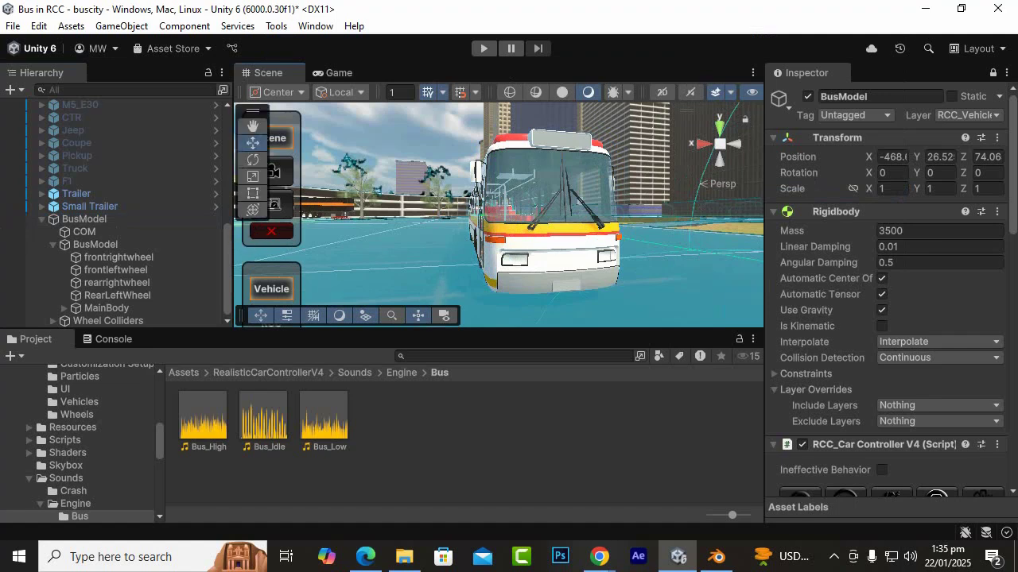
pyautogui.rightClick(253, 114)
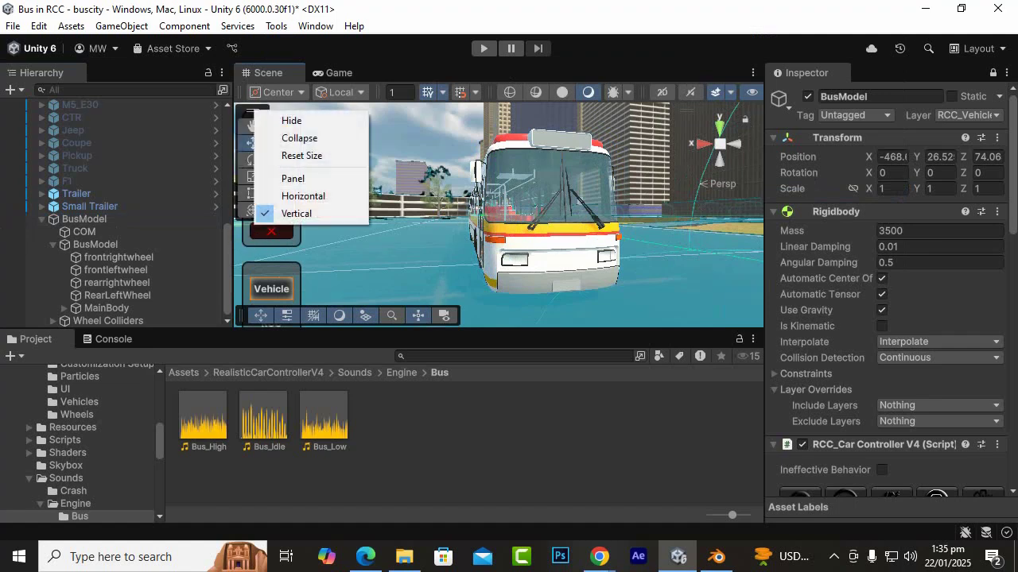
pyautogui.click(298, 137)
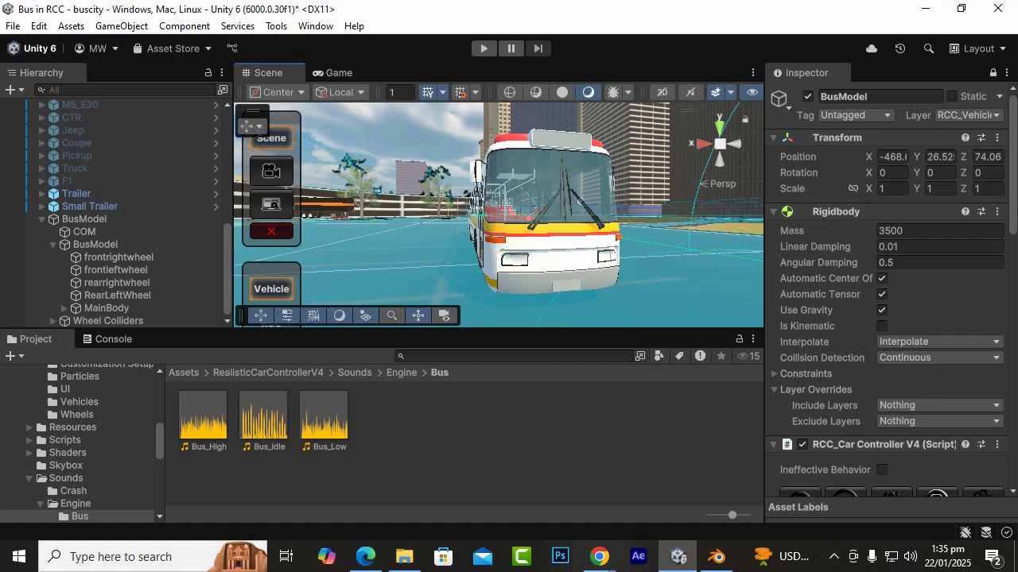
pyautogui.scroll(3, 498, 215)
pyautogui.scroll(-2, 498, 215)
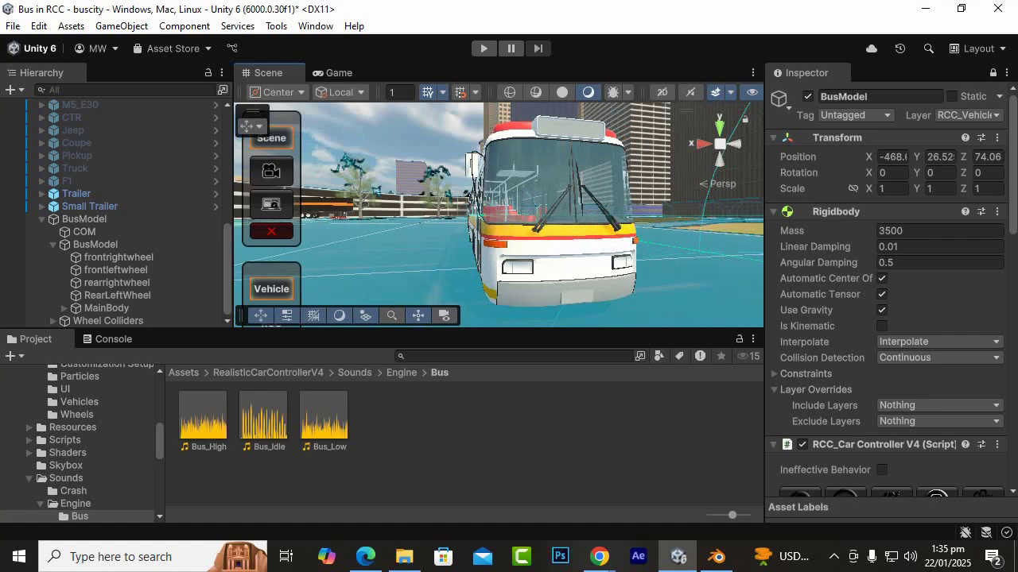
pyautogui.scroll(-1, 499, 215)
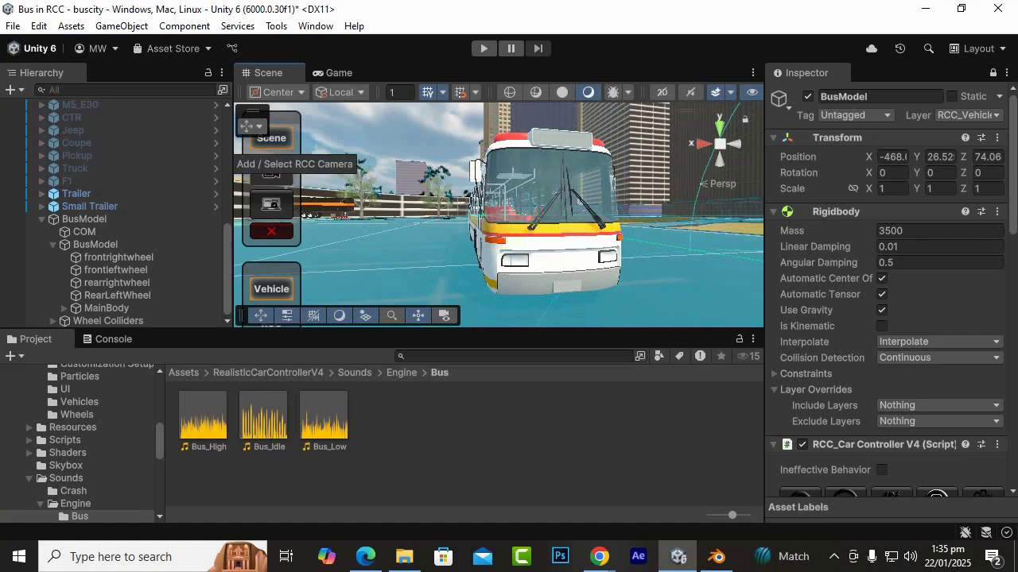
# Add or select the scene's RCC Camera through the in-scene controls and check its placement relative to the bus.
pyautogui.click(271, 171)
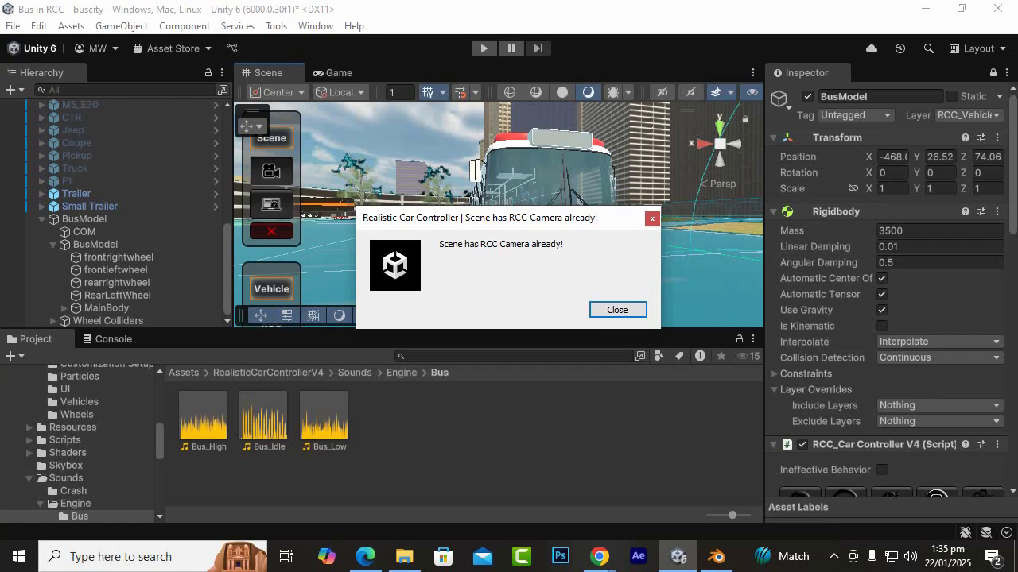
pyautogui.click(617, 310)
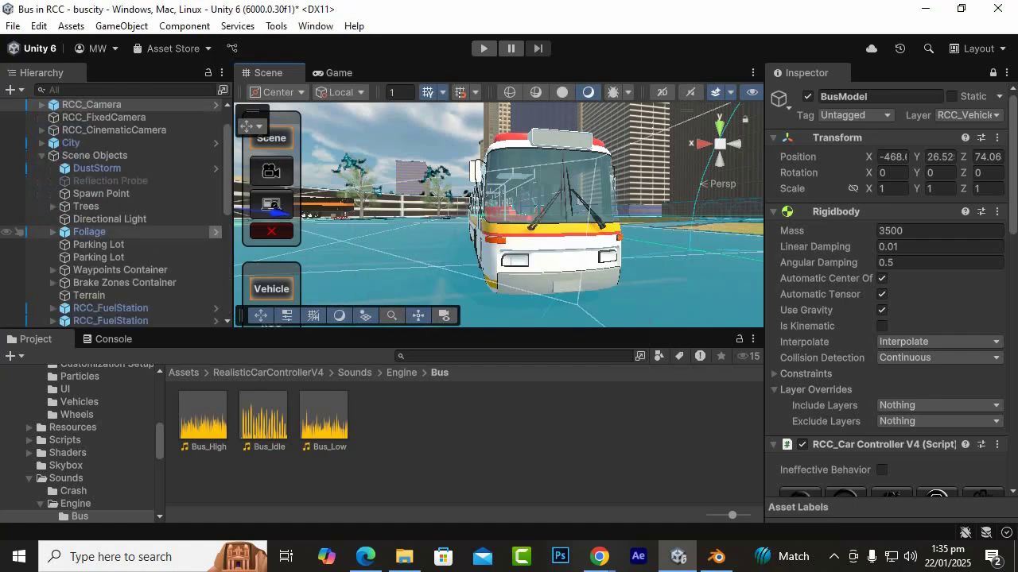
pyautogui.scroll(2, 112, 230)
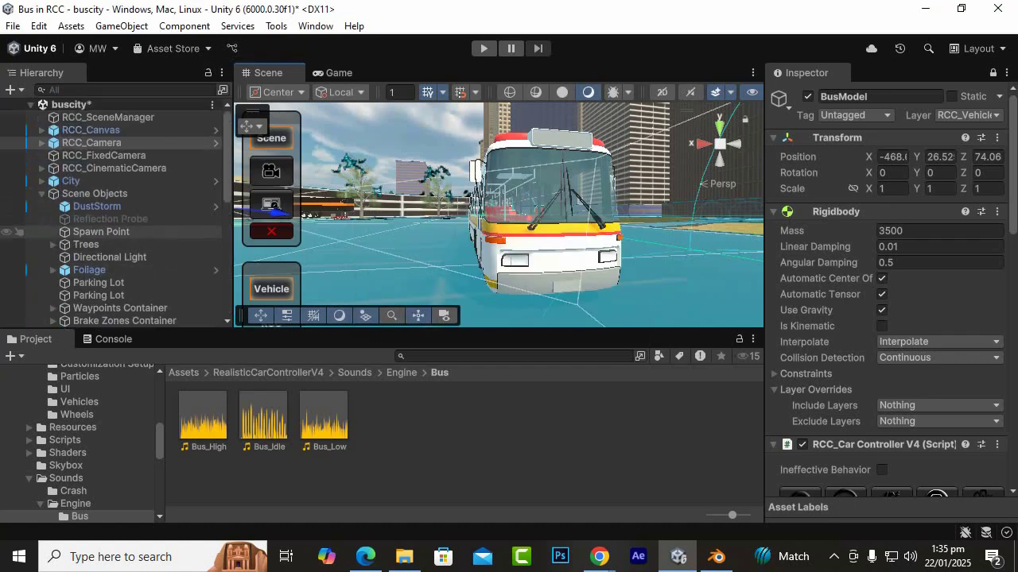
pyautogui.scroll(-6, 509, 223)
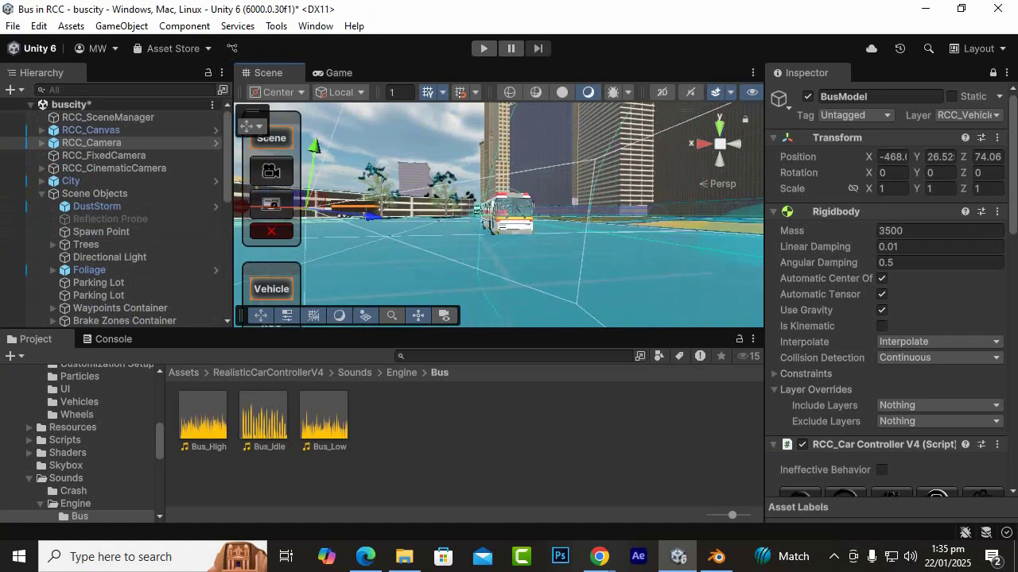
pyautogui.keyDown('alt'); pyautogui.moveTo(509, 215); pyautogui.dragTo(433, 287); pyautogui.keyUp('alt')
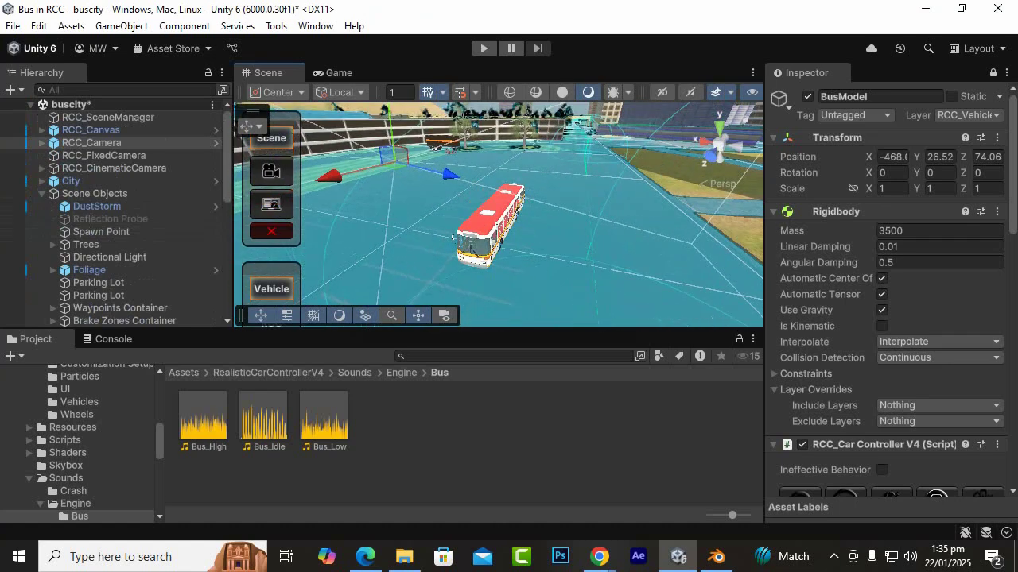
pyautogui.moveTo(111, 220); pyautogui.dragTo(112, 195)
pyautogui.hotkey('ctrl', 'z')
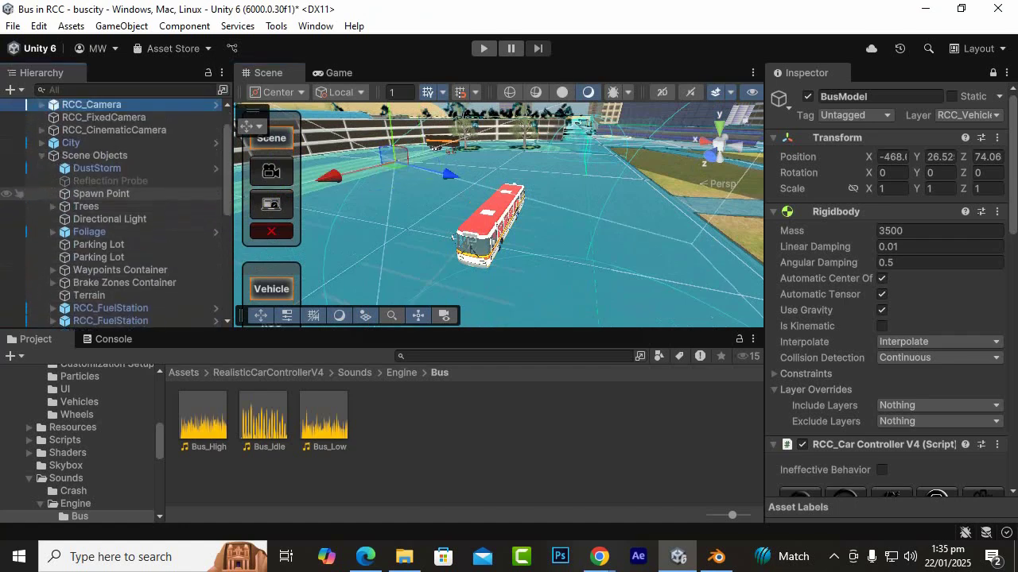
# Delete the existing RCC_Camera from the scene.
pyautogui.scroll(1, 16, 159)
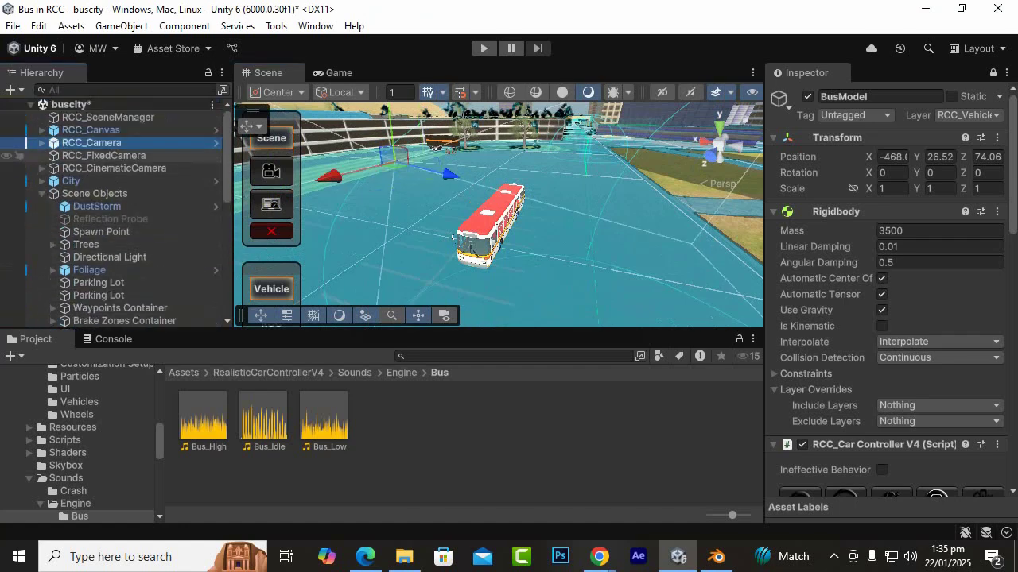
pyautogui.press('Delete')
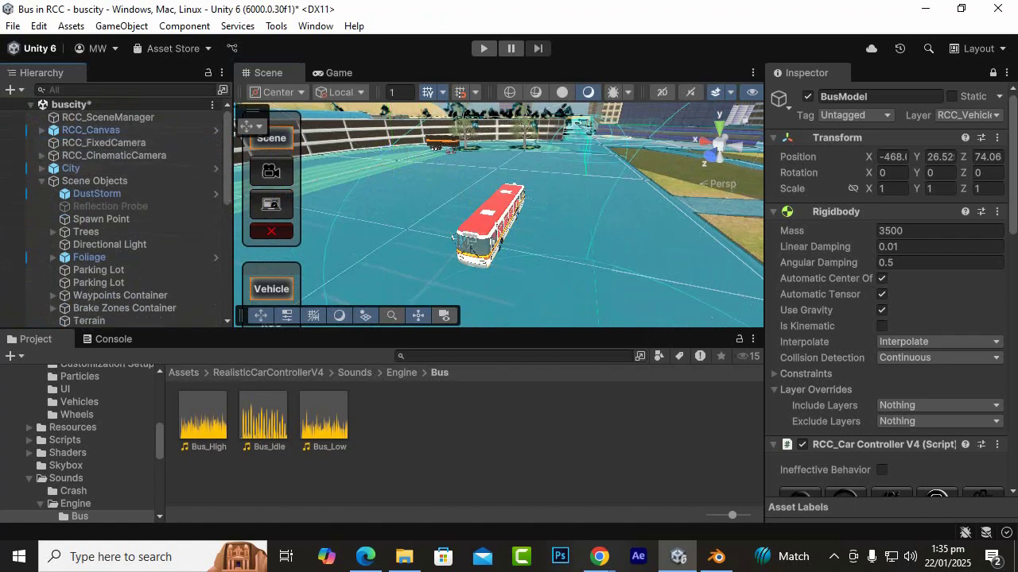
pyautogui.scroll(-5, 115, 211)
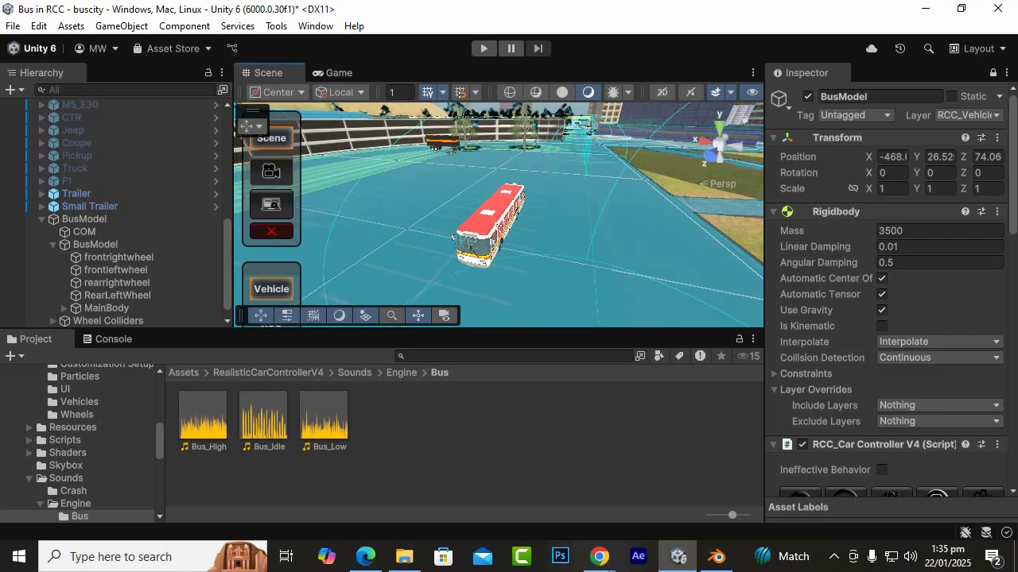
# Add a new RCC_Camera to the scene with the in-scene controls and select it while viewing the front of the bus.
pyautogui.scroll(-3, 498, 214)
pyautogui.keyDown('alt'); pyautogui.moveTo(498, 214); pyautogui.dragTo(585, 123); pyautogui.keyUp('alt')
pyautogui.scroll(-1, 116, 244)
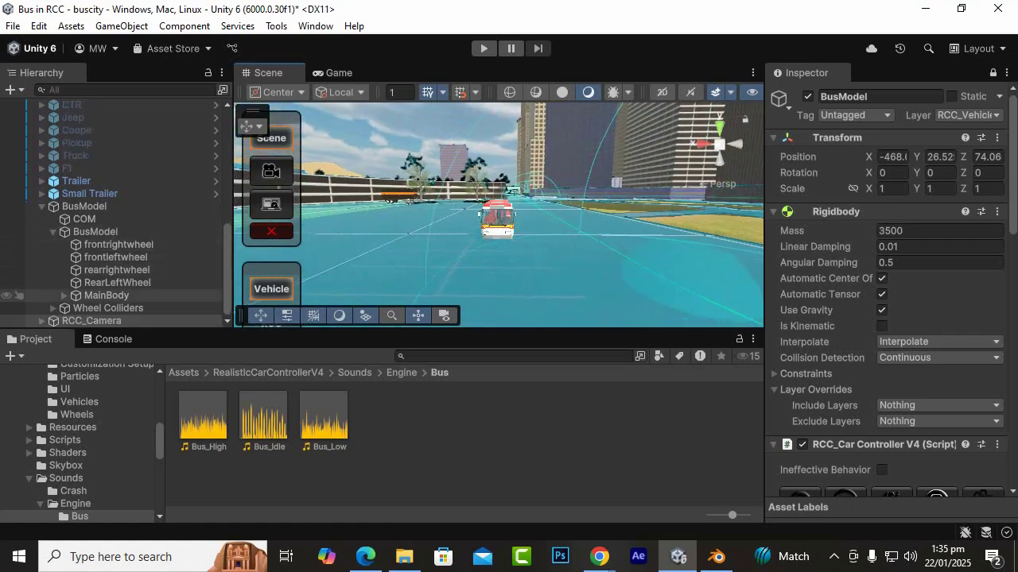
pyautogui.click(92, 320)
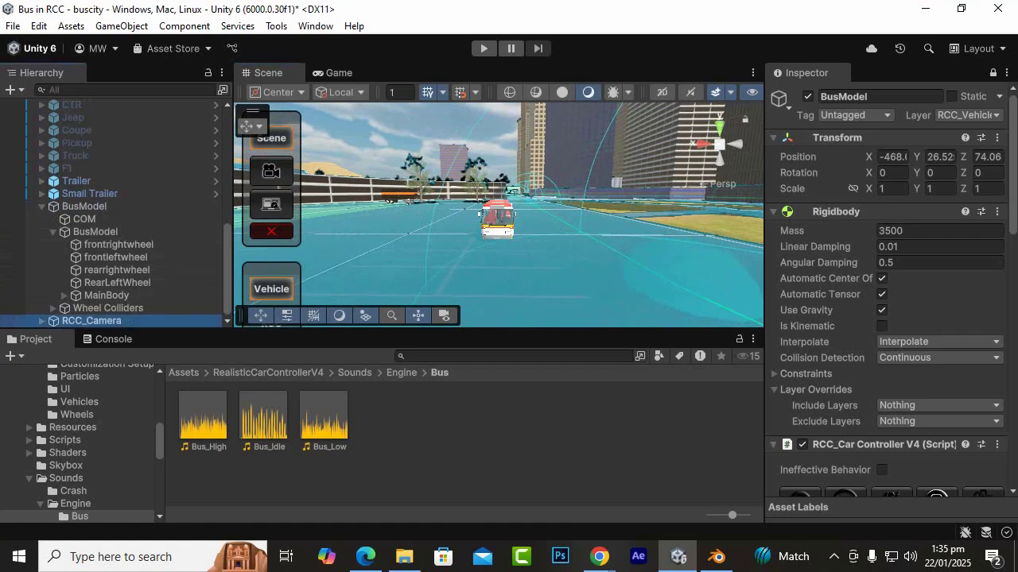
pyautogui.scroll(3, 499, 214)
pyautogui.scroll(3, 499, 215)
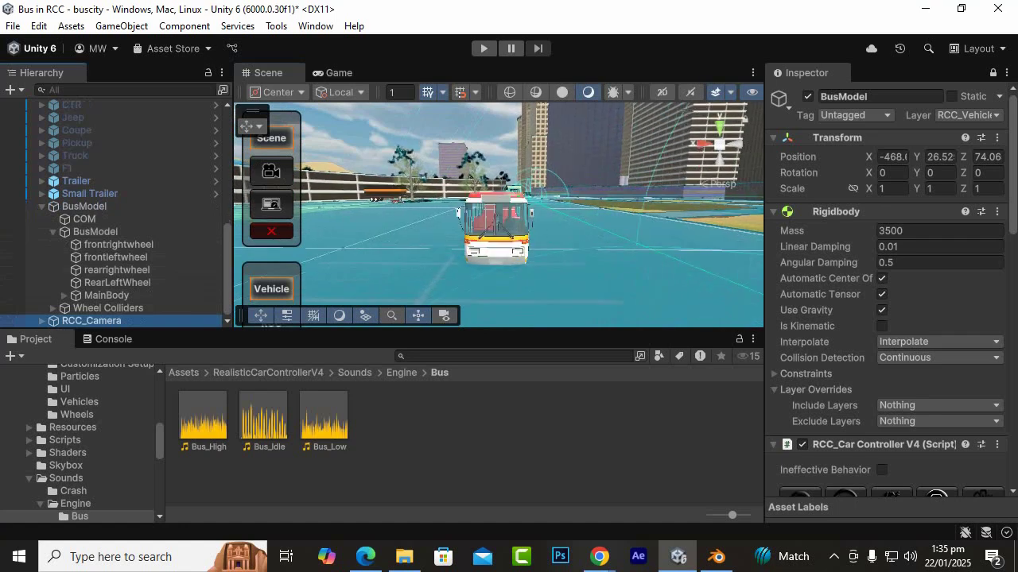
# Expand the collapsed Tools overlay in the Scene view.
pyautogui.click(252, 127)
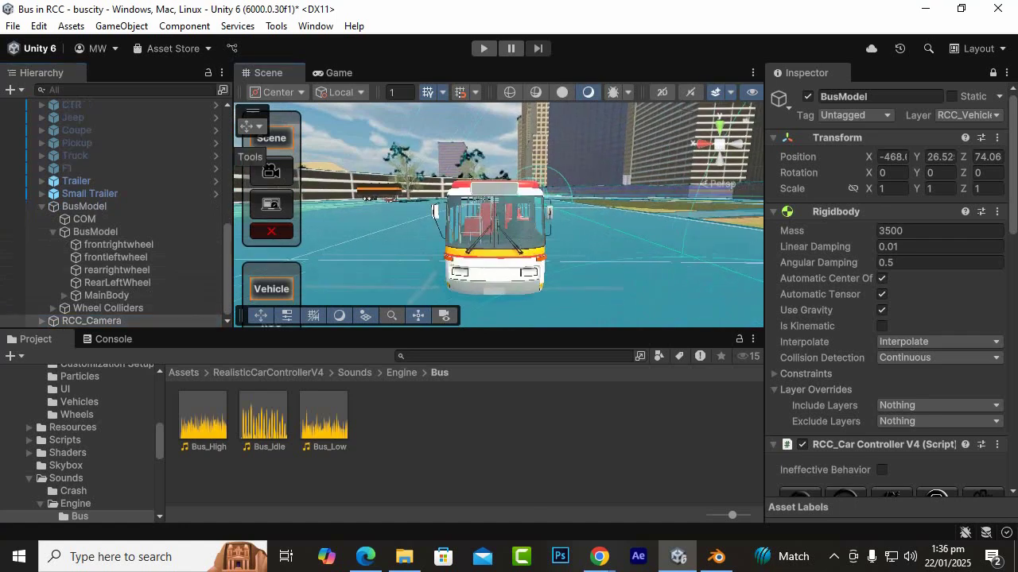
pyautogui.rightClick(258, 113)
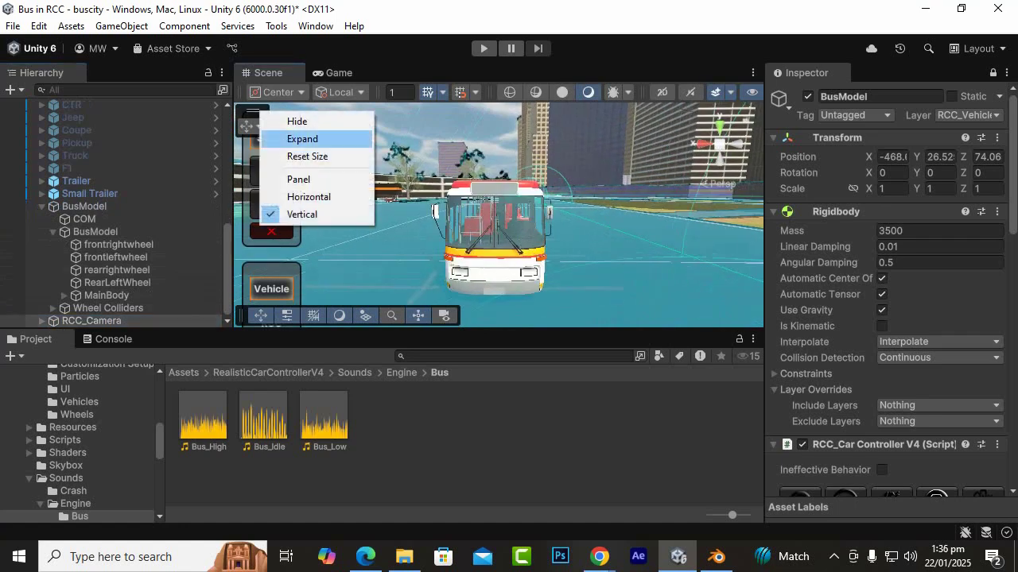
pyautogui.click(318, 139)
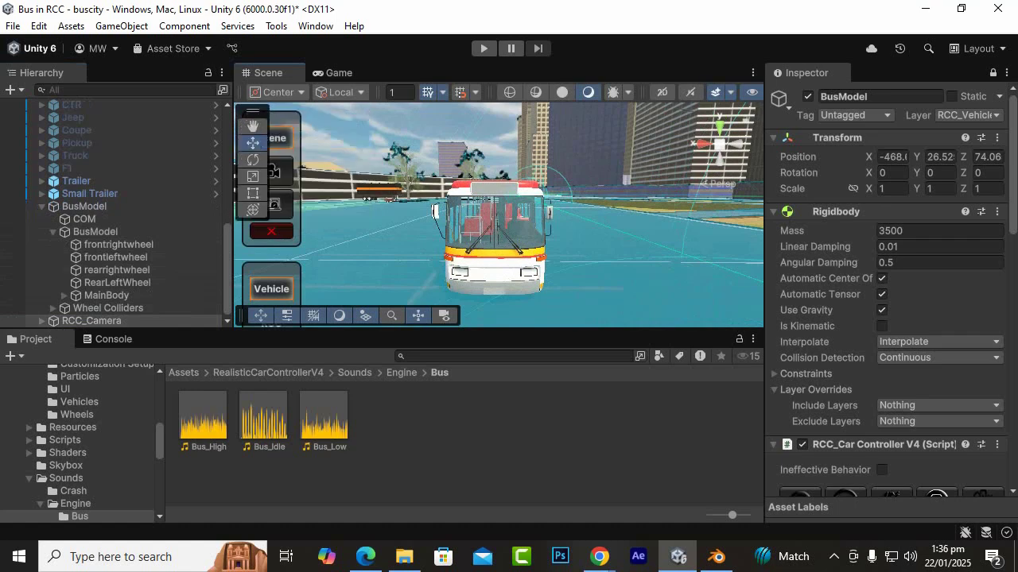
# Locate the newly added RCC_Camera in the Scene view and delete it.
pyautogui.click(91, 320)
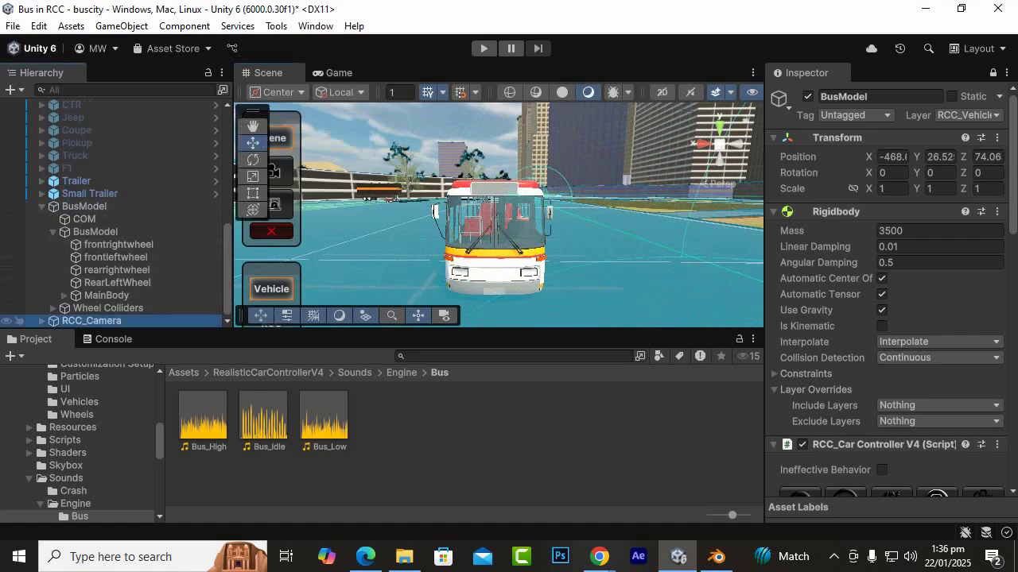
pyautogui.scroll(-6, 498, 214)
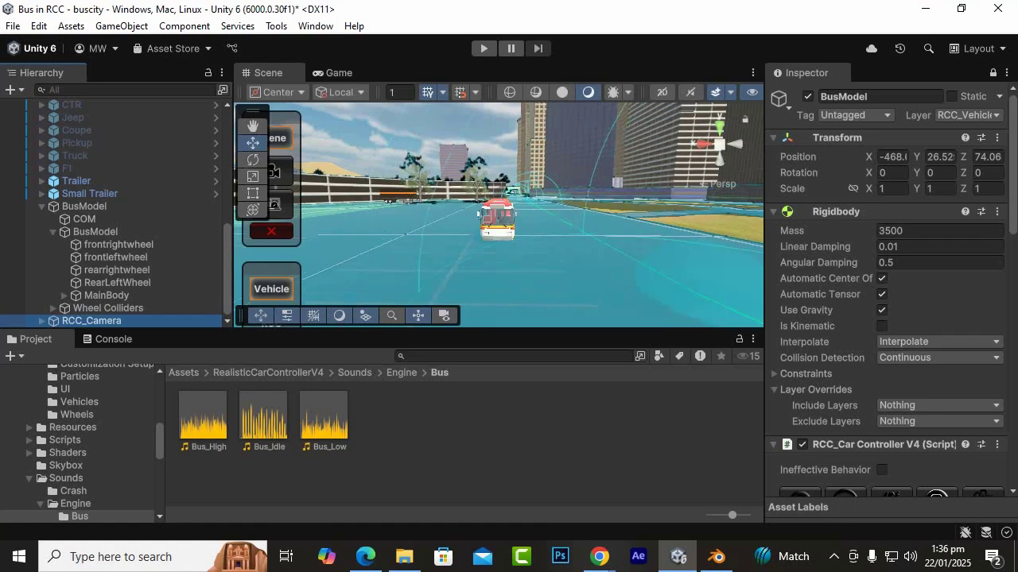
pyautogui.moveTo(499, 230); pyautogui.dragTo(499, 175, button='middle')
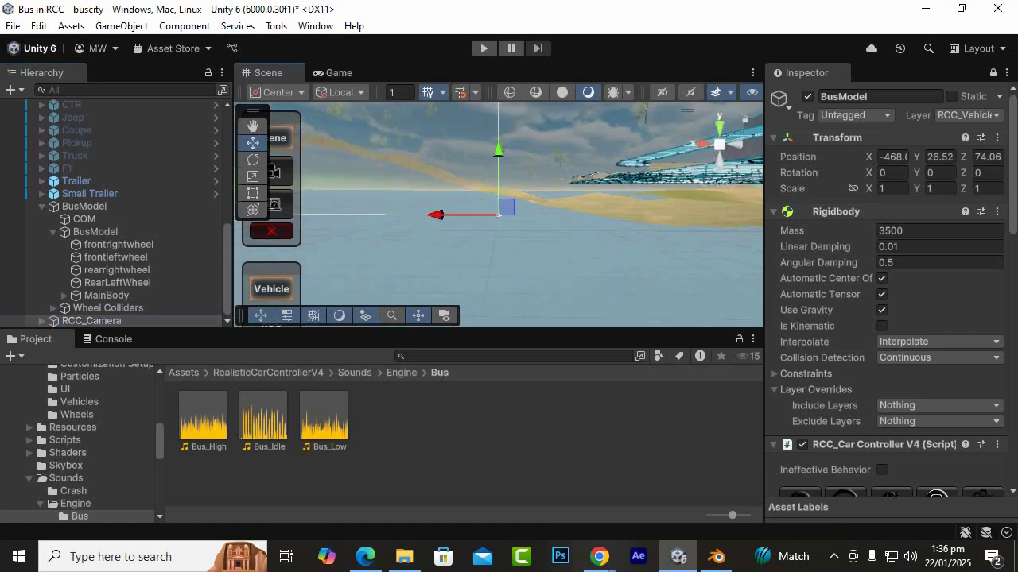
pyautogui.press('Delete')
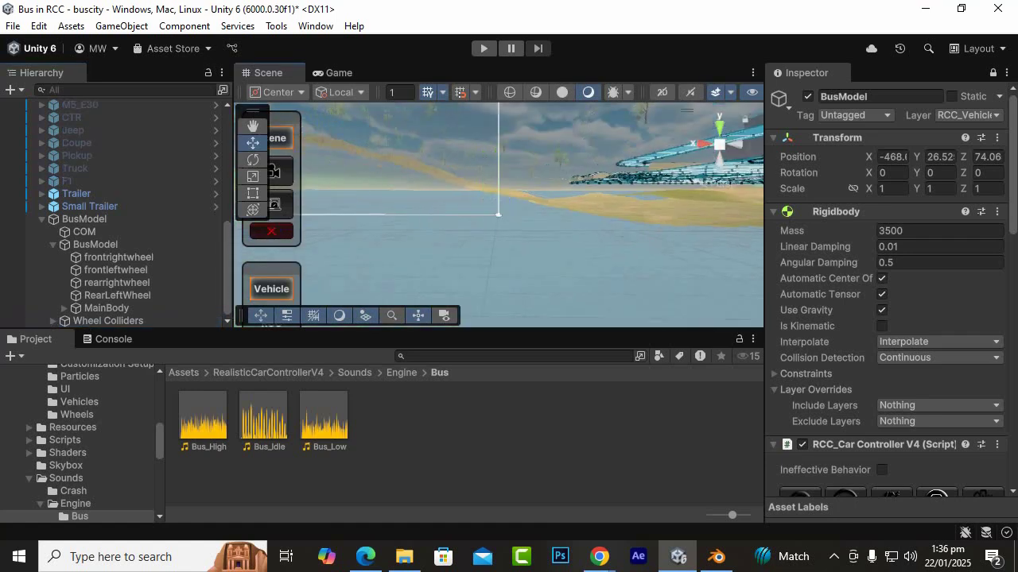
# Frame the root BusModel, view it from the front and side, and check the Hierarchy for any remaining RCC_Camera.
pyautogui.click(89, 218)
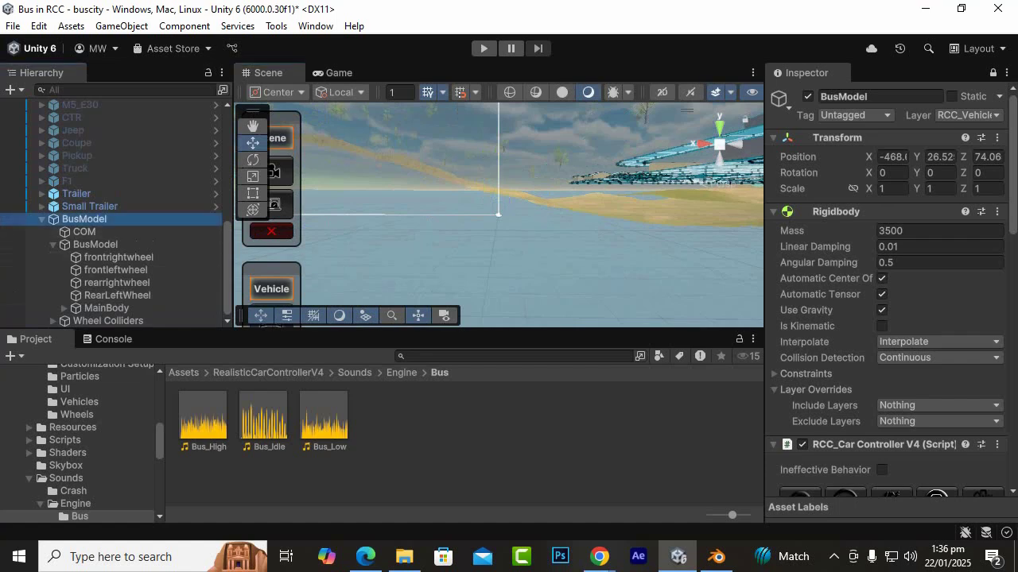
pyautogui.press('f')
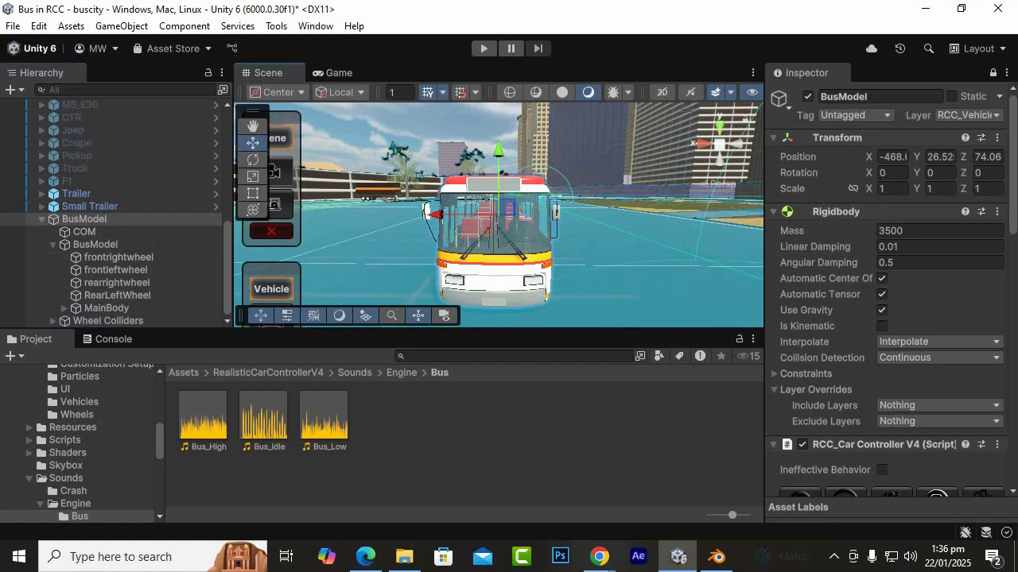
pyautogui.scroll(-2, 498, 215)
pyautogui.scroll(3, 499, 215)
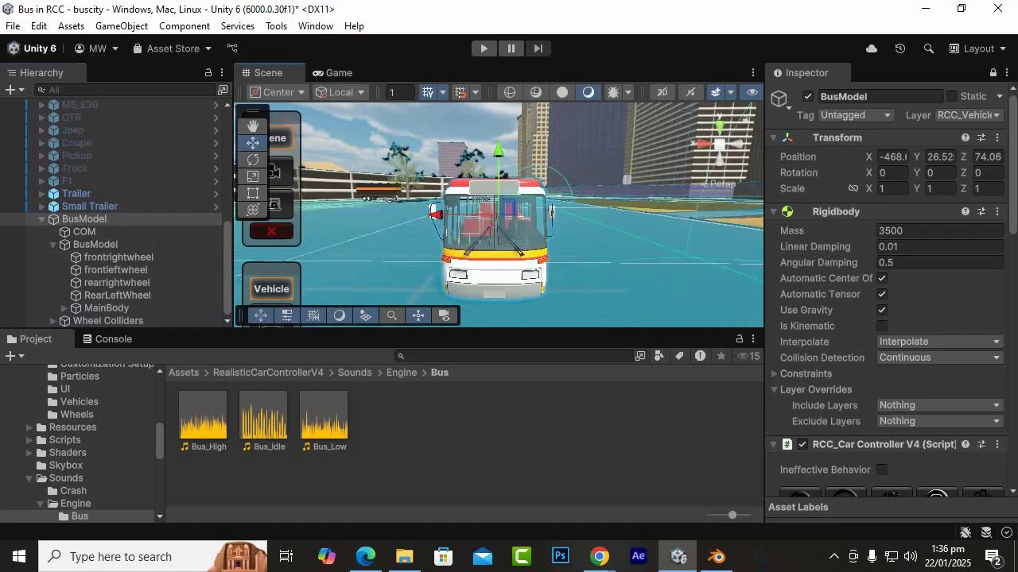
pyautogui.keyDown('alt'); pyautogui.moveTo(572, 215); pyautogui.dragTo(382, 199); pyautogui.keyUp('alt')
pyautogui.moveTo(440, 223); pyautogui.dragTo(377, 231)
pyautogui.hotkey('ctrl', 'z')
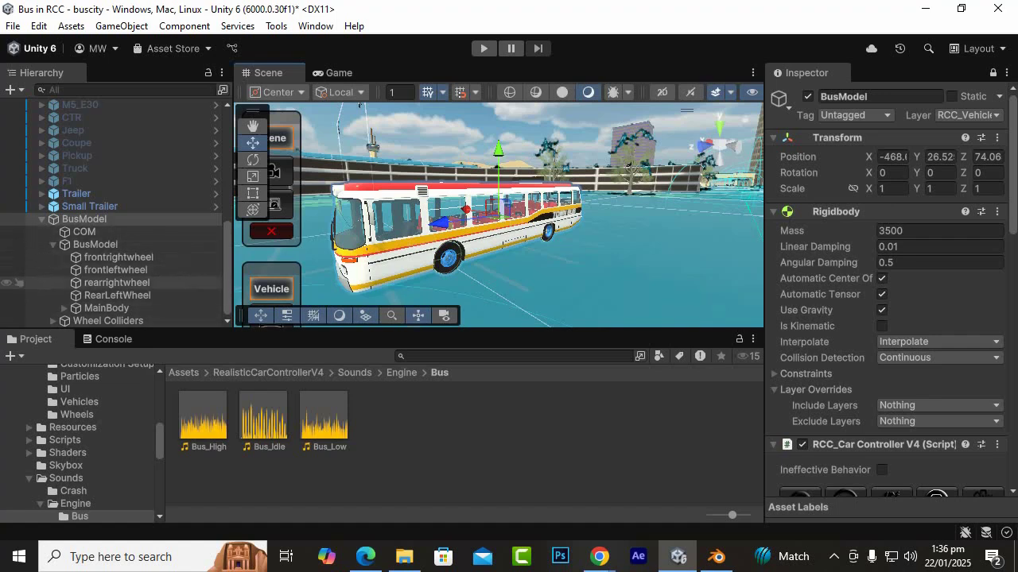
pyautogui.scroll(15, 17, 308)
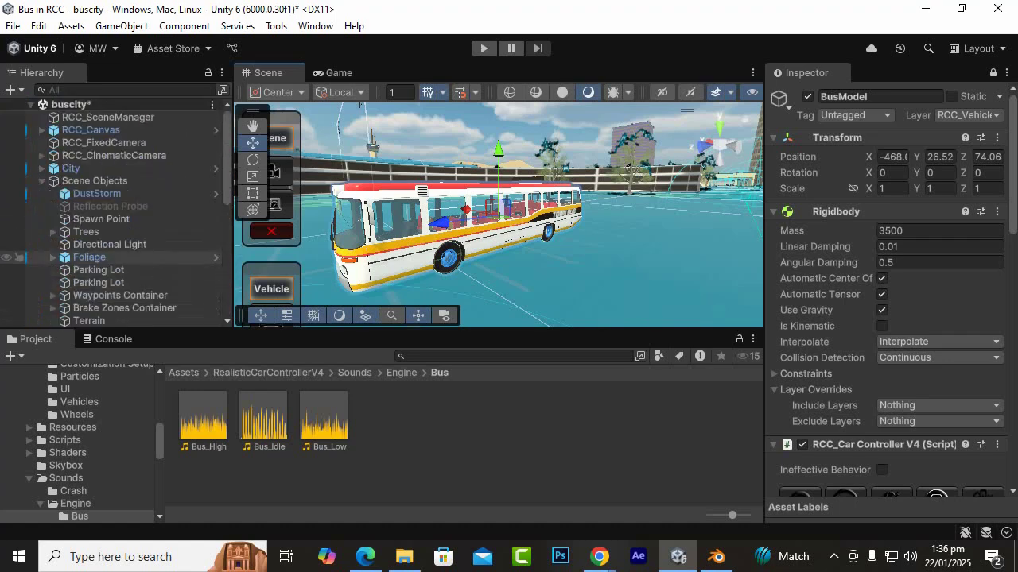
pyautogui.scroll(-14, 18, 244)
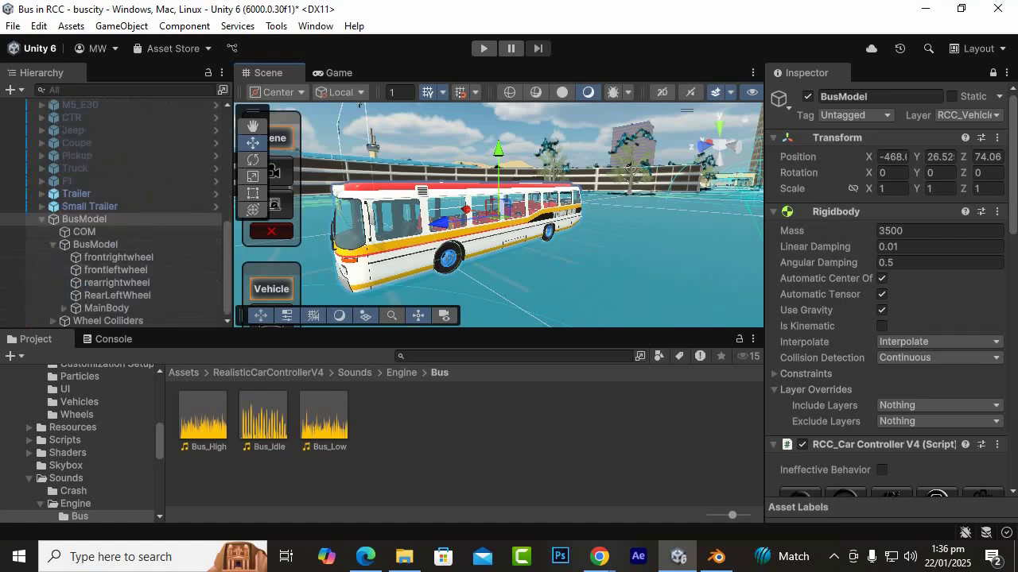
# Reframe the front of the bus, select the root BusModel and add a new RCC Camera with the in-scene controls.
pyautogui.keyDown('alt'); pyautogui.moveTo(382, 236); pyautogui.dragTo(517, 238); pyautogui.keyUp('alt')
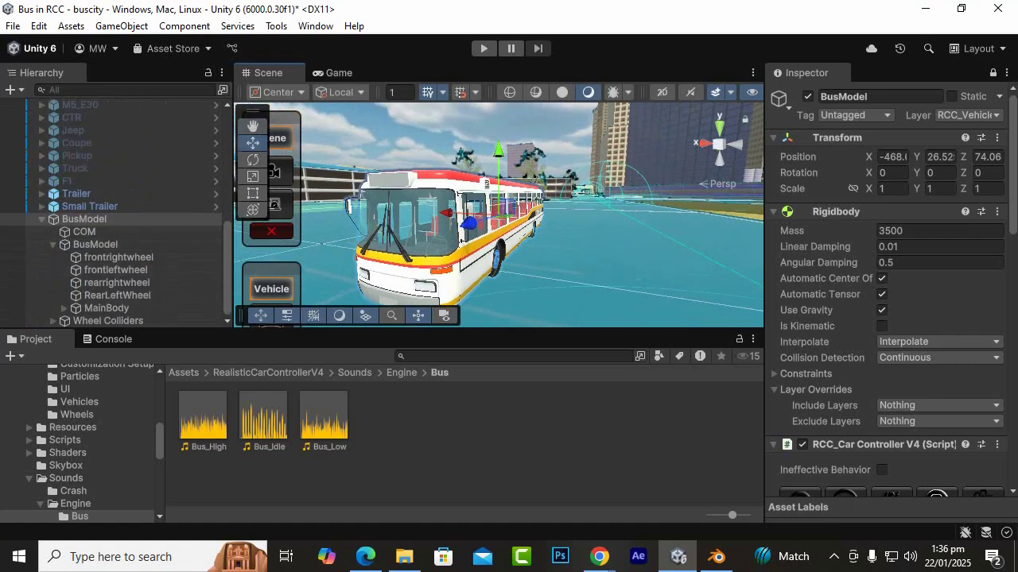
pyautogui.click(253, 126)
pyautogui.moveTo(445, 238); pyautogui.dragTo(535, 187)
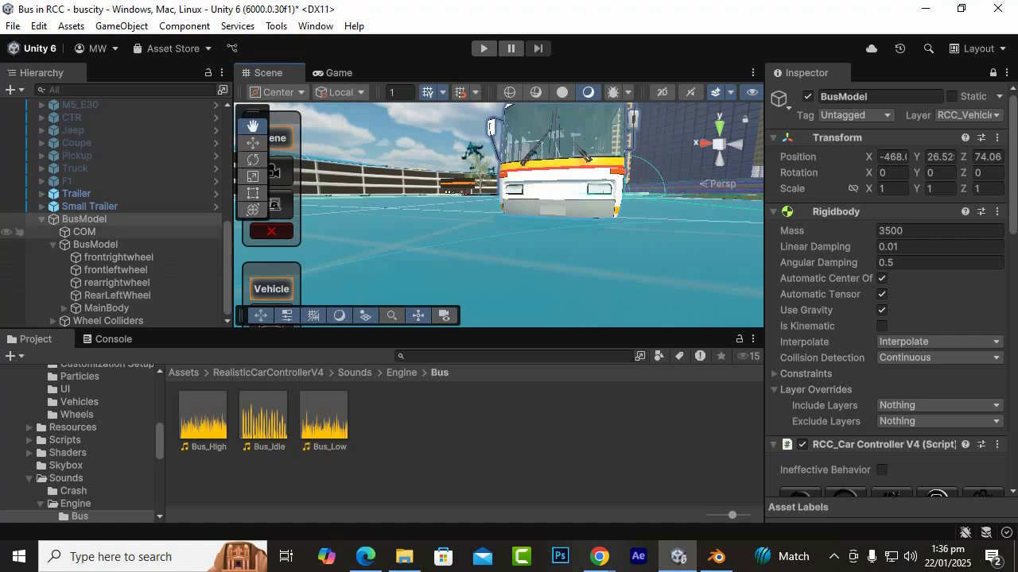
pyautogui.click(84, 231)
pyautogui.click(83, 218)
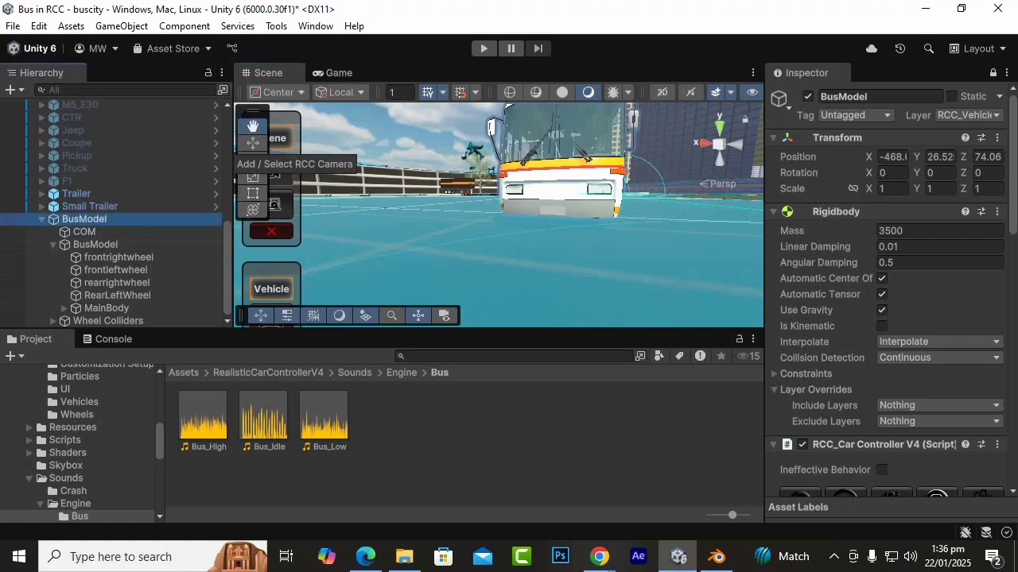
pyautogui.click(278, 173)
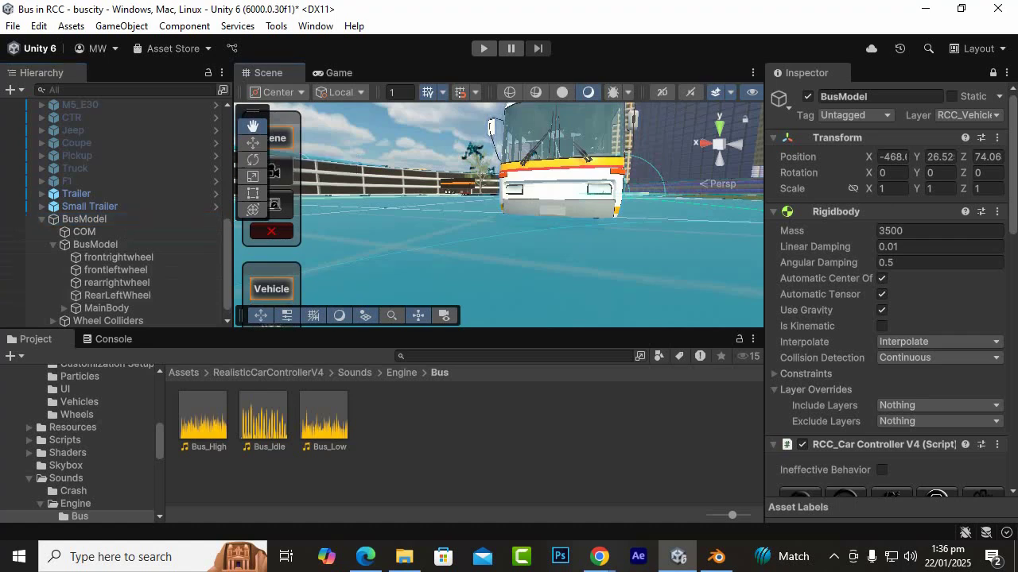
# Collapse the Scene Objects group and find the new RCC_Camera in the Hierarchy.
pyautogui.scroll(5, 111, 244)
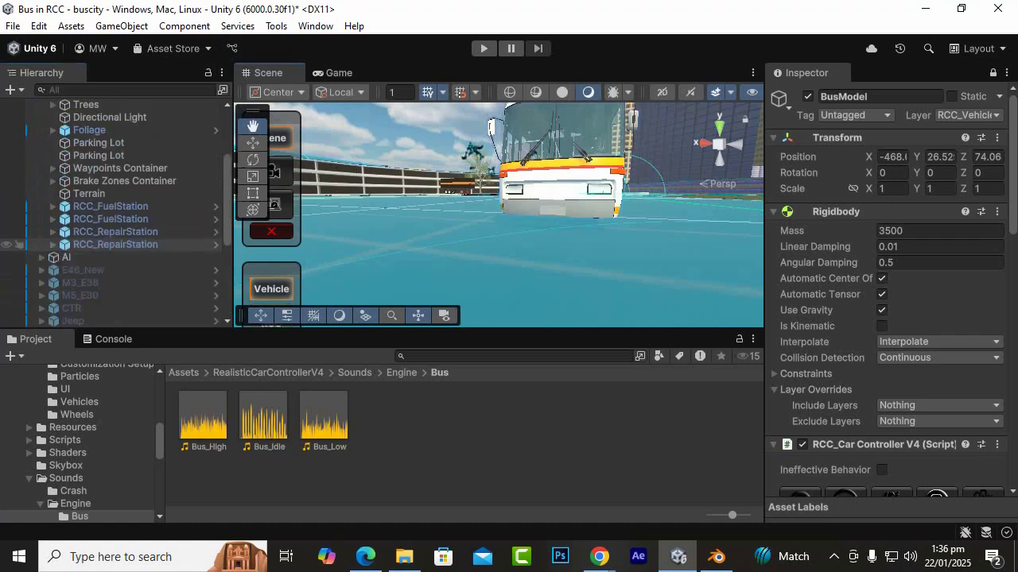
pyautogui.scroll(3, 111, 244)
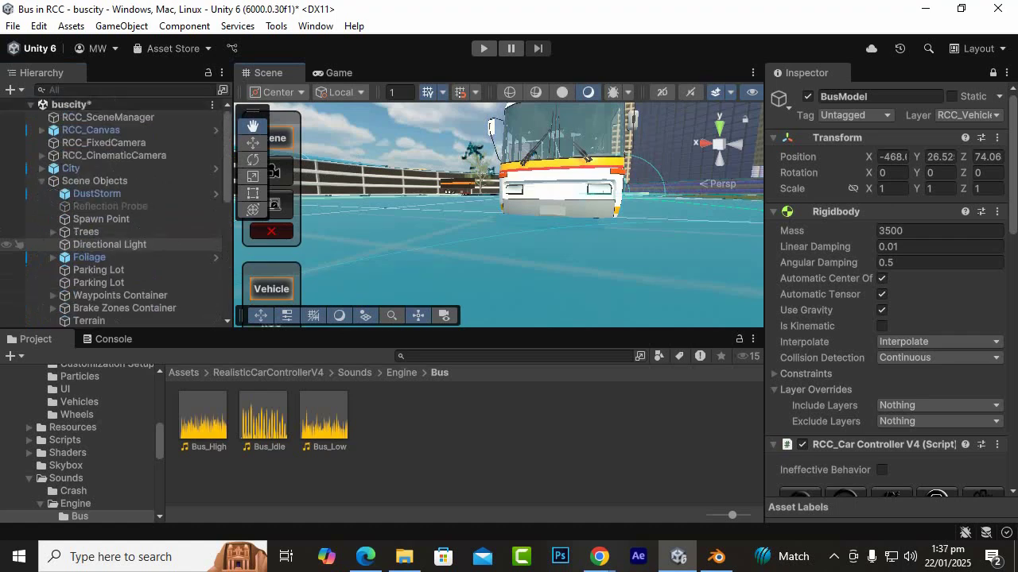
pyautogui.click(41, 180)
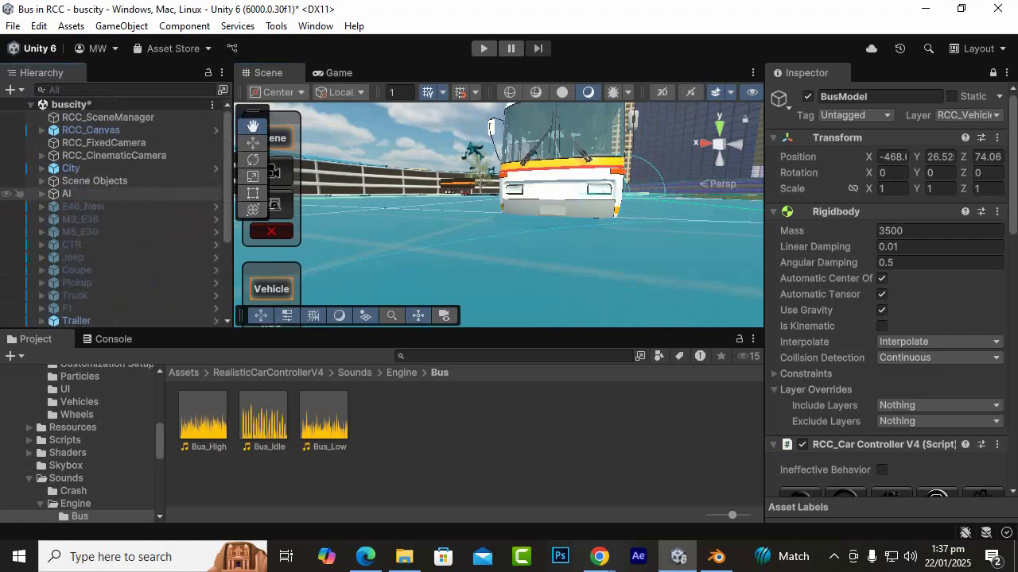
pyautogui.scroll(-4, 18, 242)
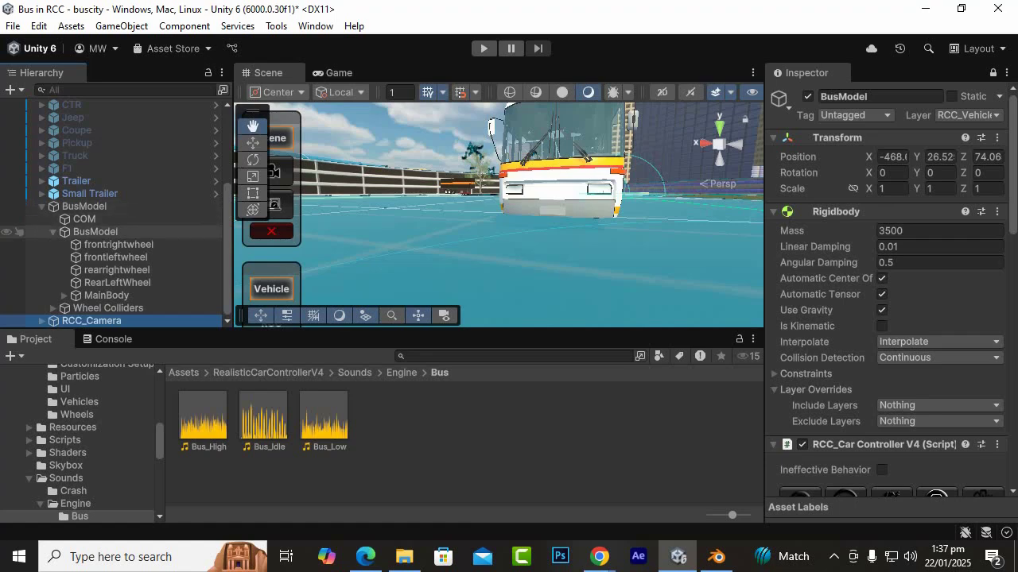
pyautogui.scroll(-3, 498, 215)
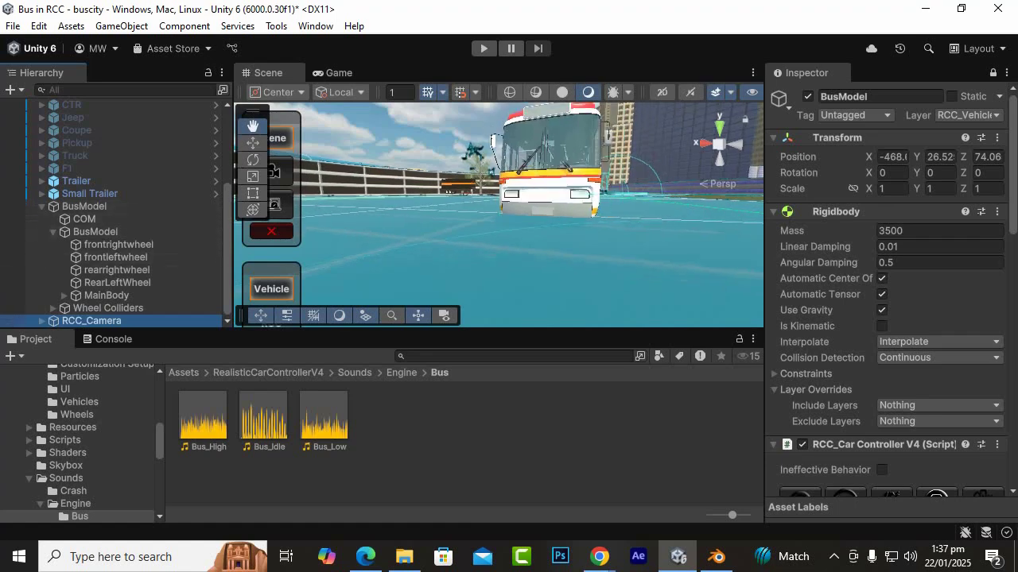
# Activate the Move tool, examine the new RCC_Camera's placement over the city, and select the nested BusModel to compare positions.
pyautogui.click(253, 143)
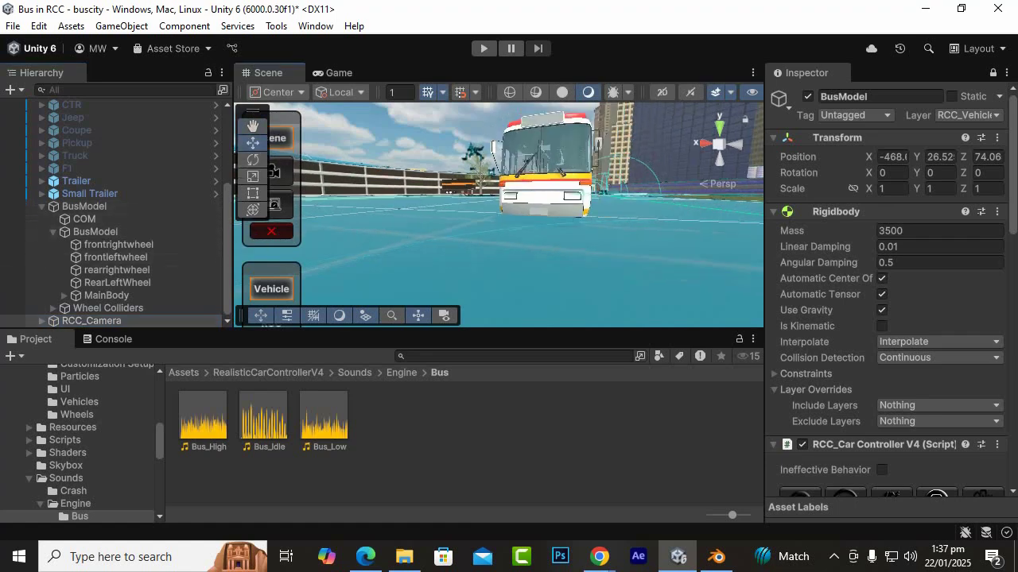
pyautogui.scroll(-5, 496, 184)
pyautogui.scroll(-6, 496, 183)
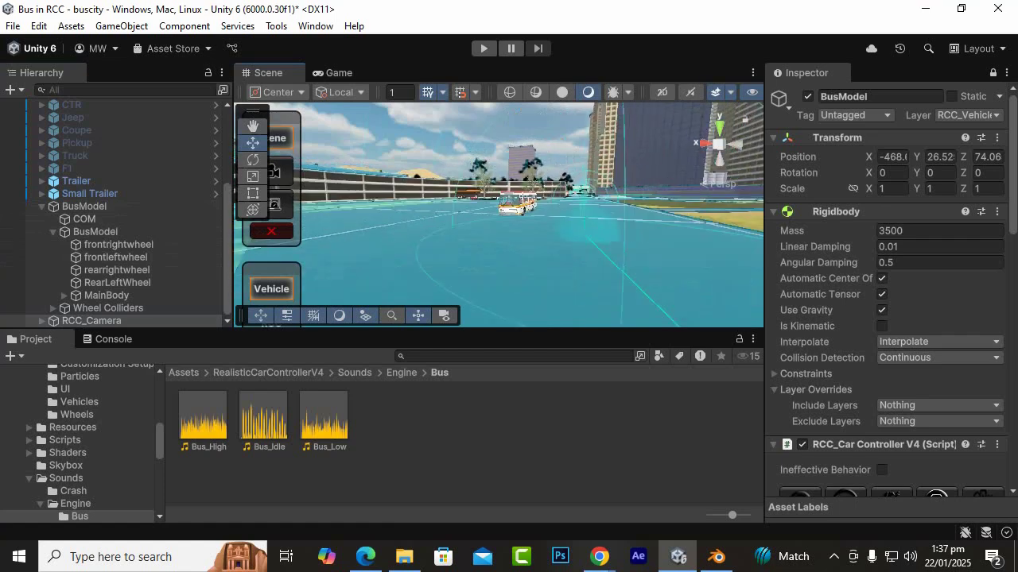
pyautogui.scroll(-6, 496, 184)
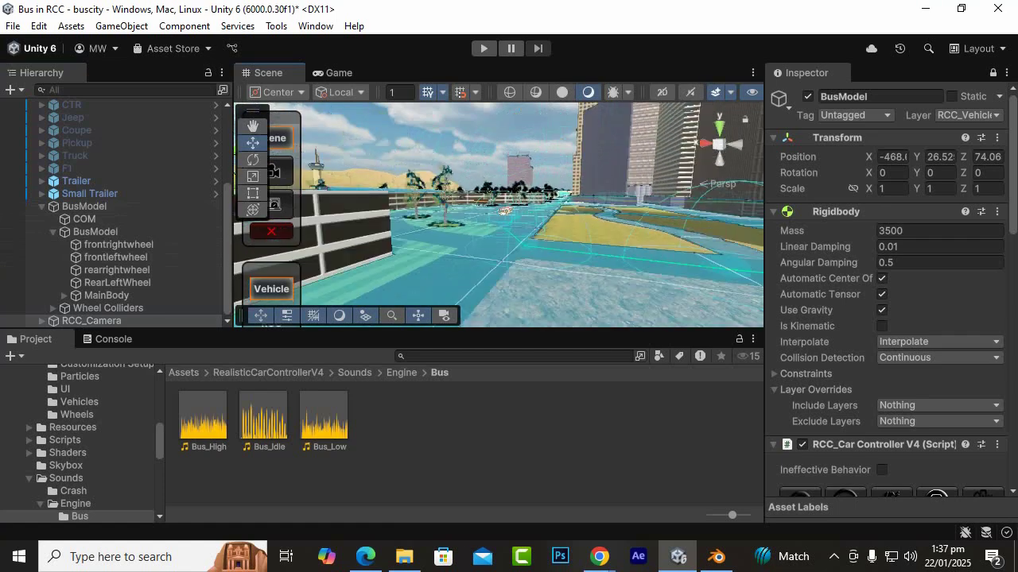
pyautogui.scroll(-2, 496, 184)
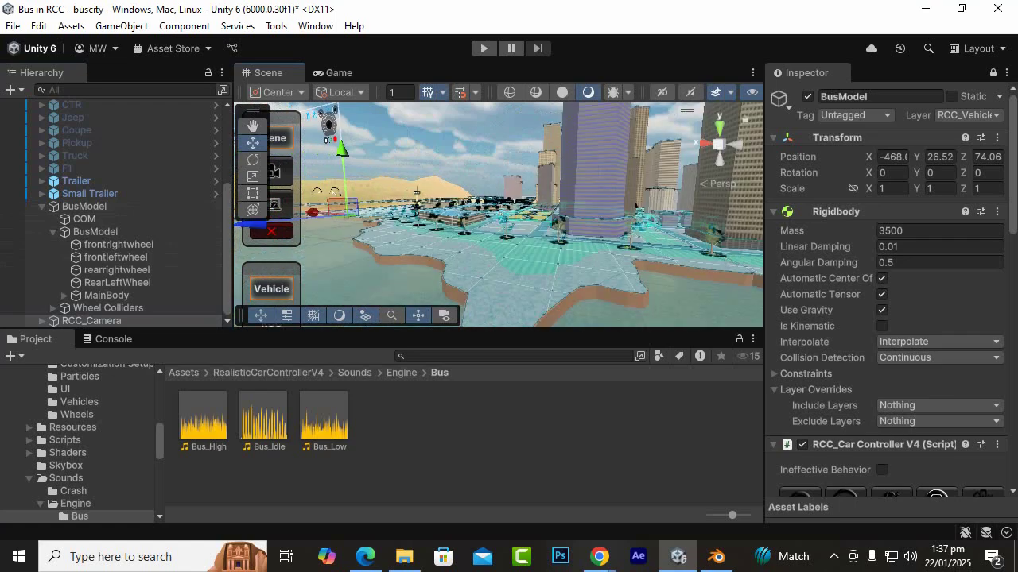
pyautogui.scroll(-2, 496, 184)
pyautogui.keyDown('alt'); pyautogui.moveTo(496, 184); pyautogui.dragTo(515, 261); pyautogui.keyUp('alt')
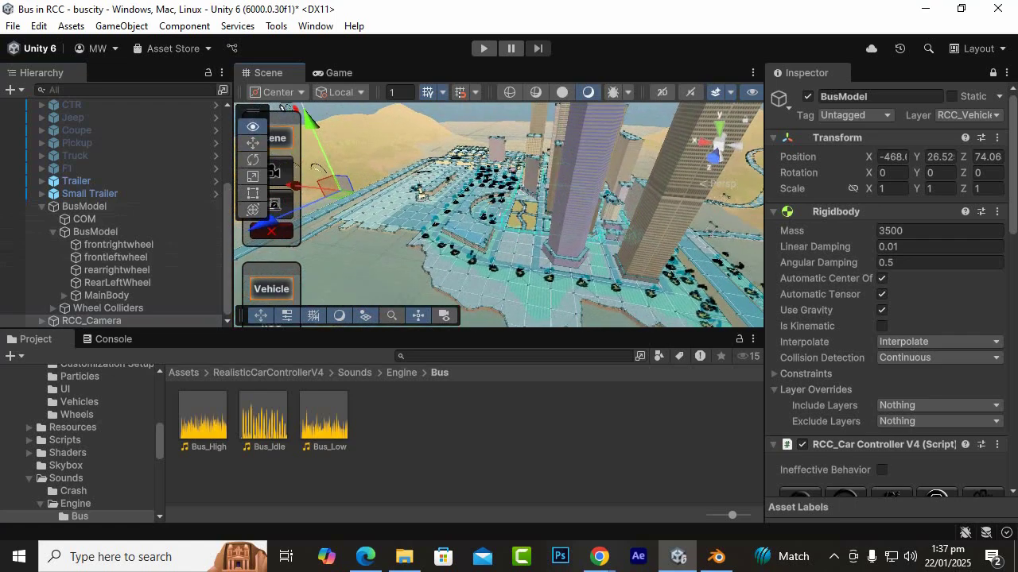
pyautogui.scroll(-4, 496, 183)
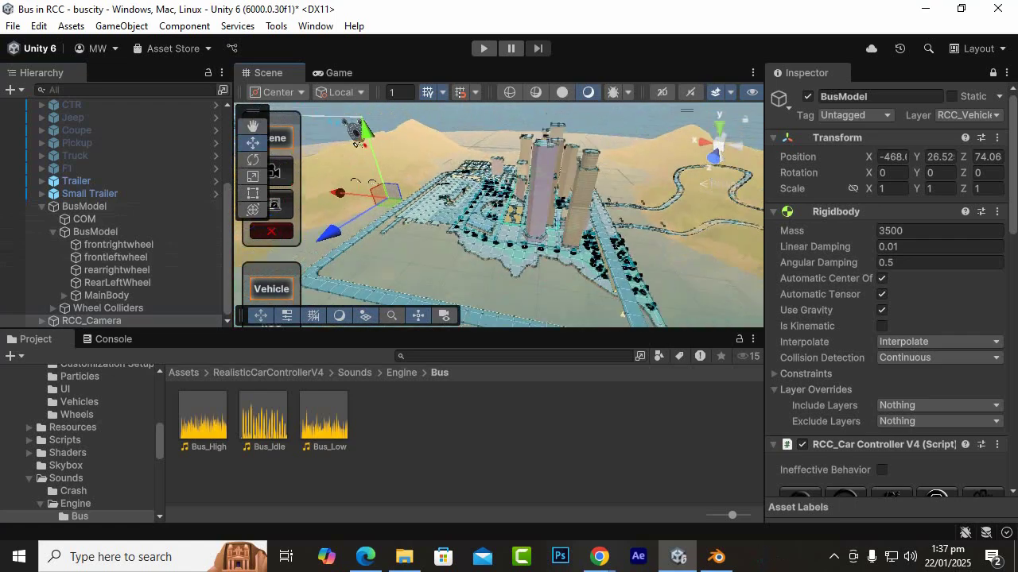
pyautogui.click(96, 232)
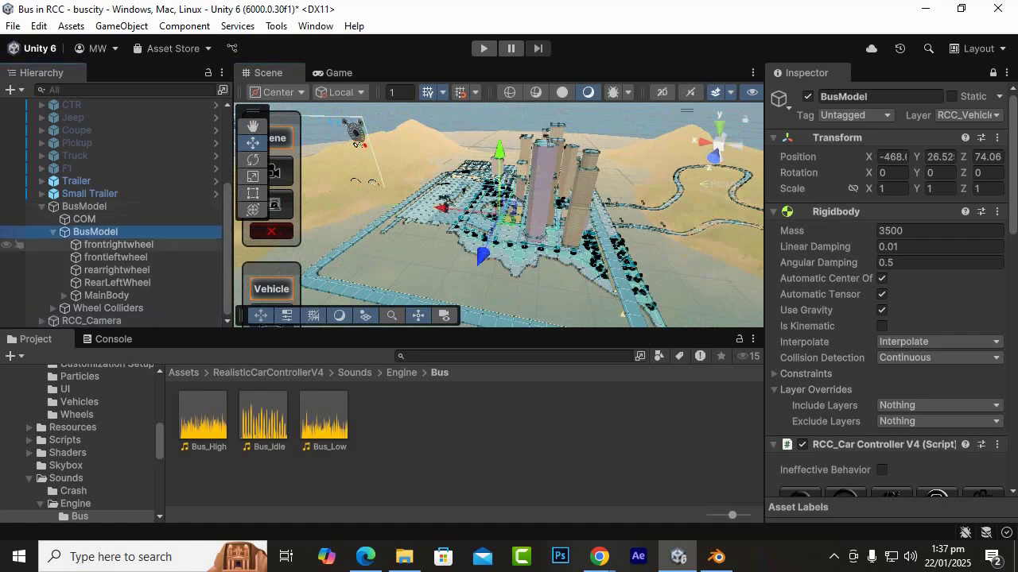
# Try to copy the BusModel's Transform component values onto the RCC_Camera.
pyautogui.click(997, 138)
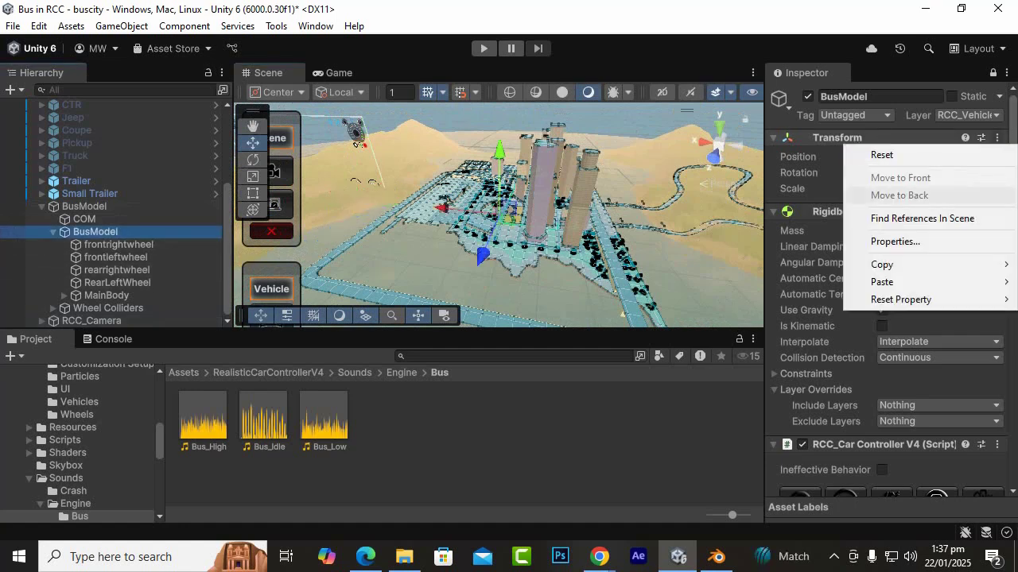
pyautogui.moveTo(881, 264)
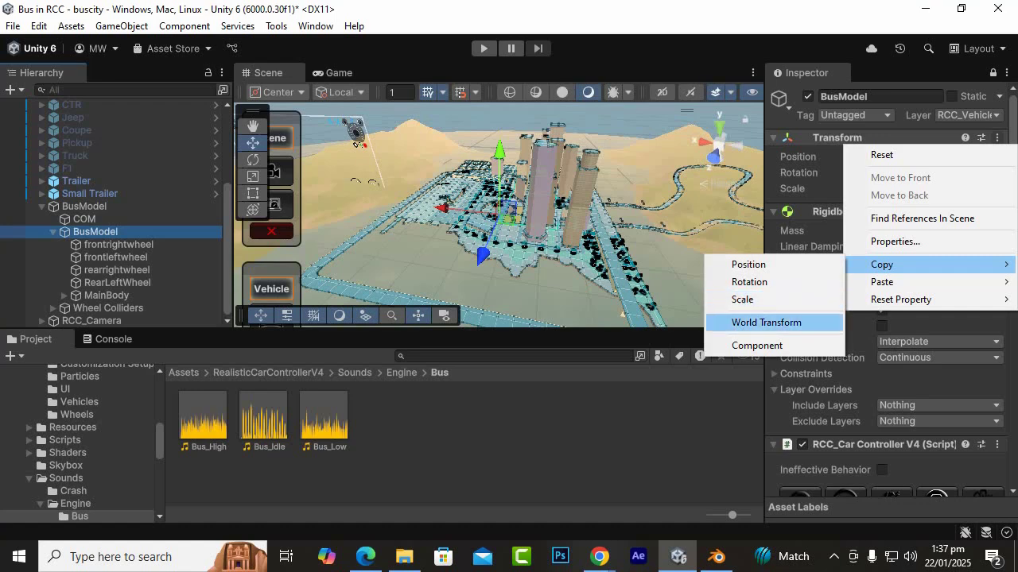
pyautogui.click(756, 345)
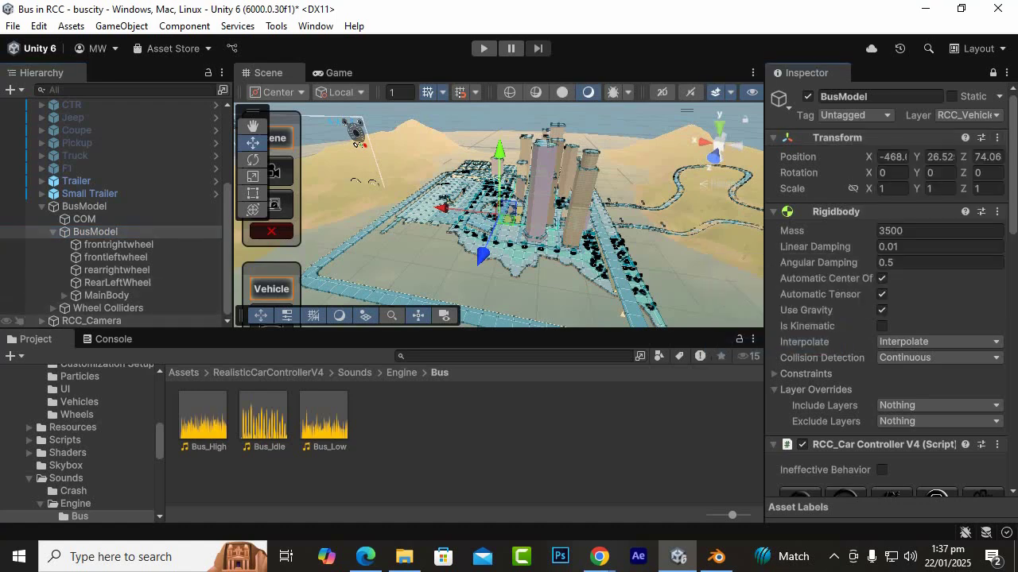
pyautogui.click(92, 321)
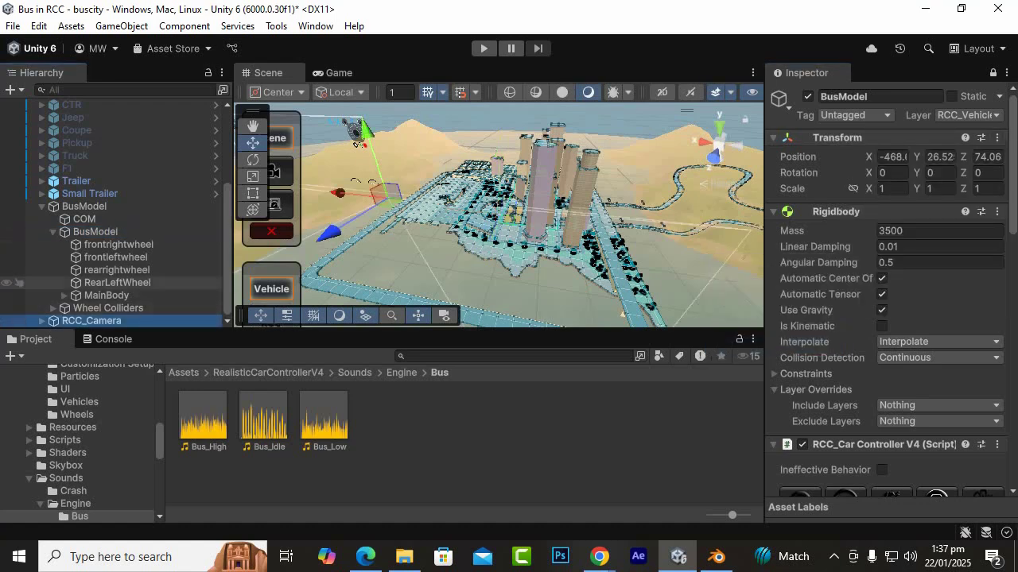
pyautogui.click(997, 138)
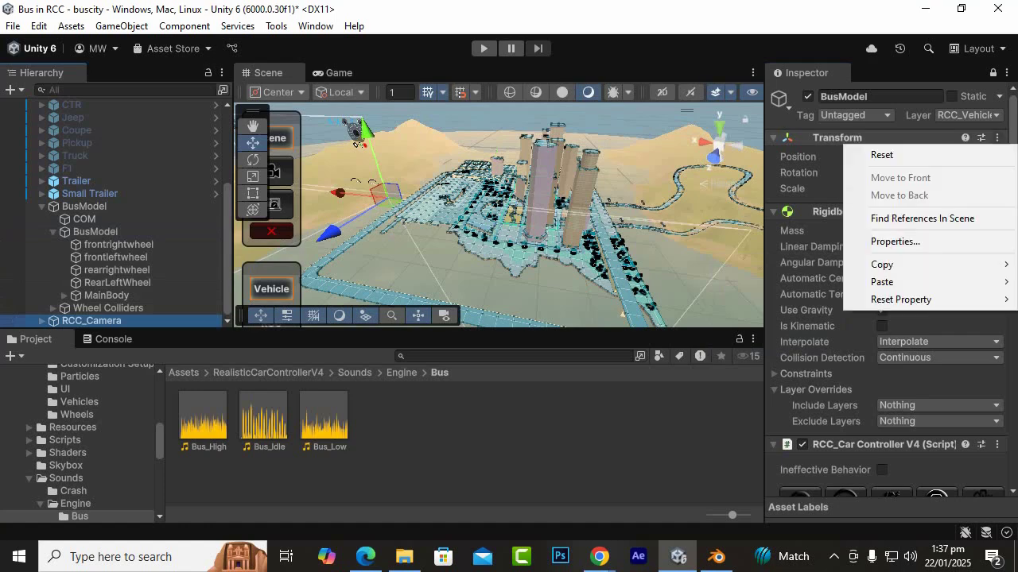
pyautogui.moveTo(882, 282)
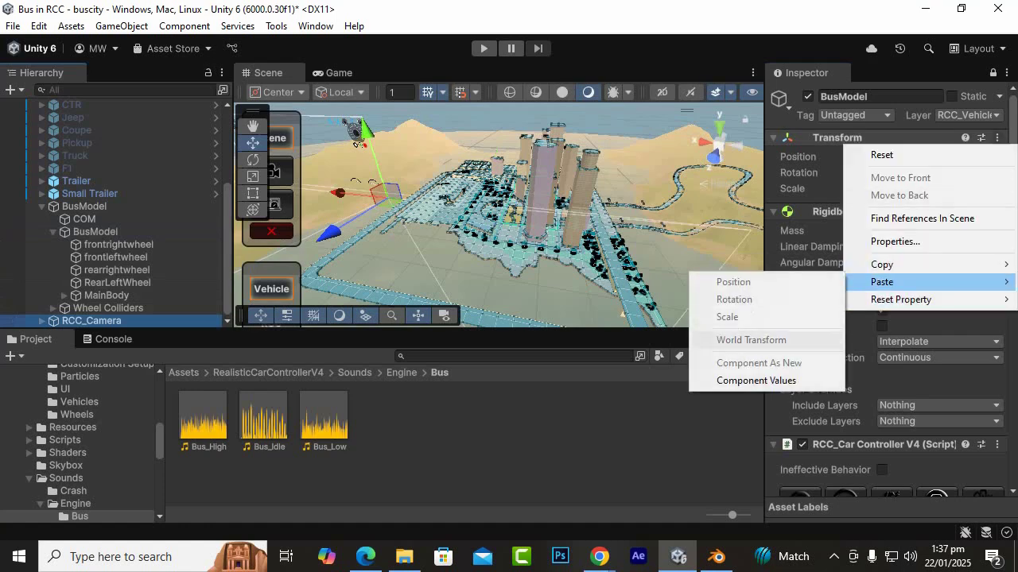
pyautogui.click(755, 380)
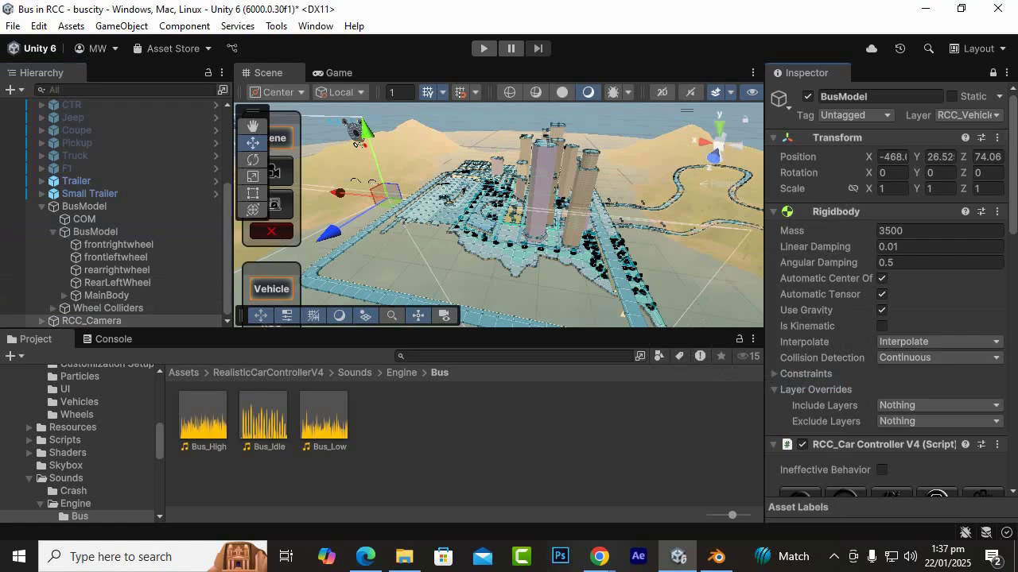
pyautogui.scroll(12, 498, 215)
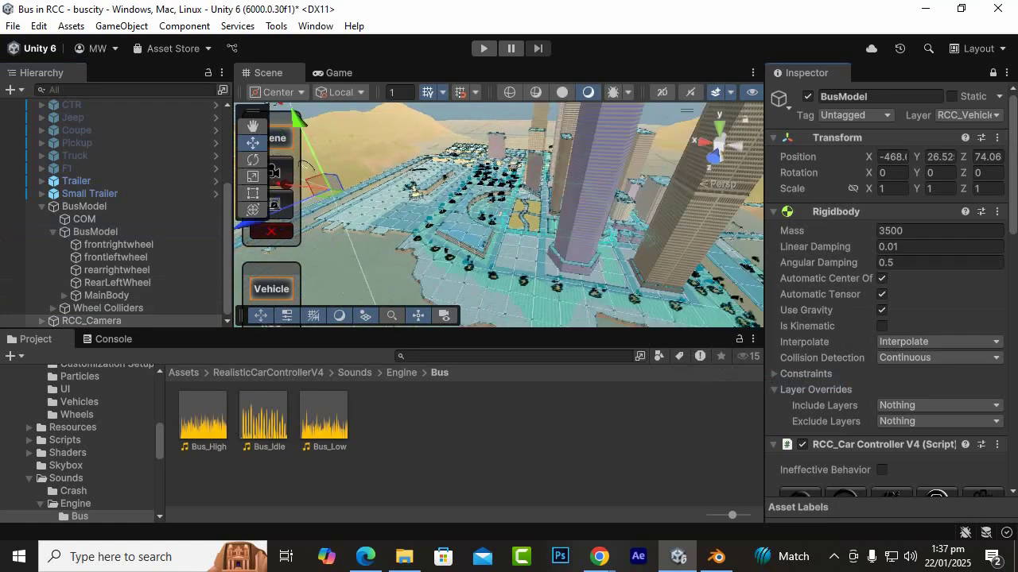
pyautogui.scroll(-10, 498, 215)
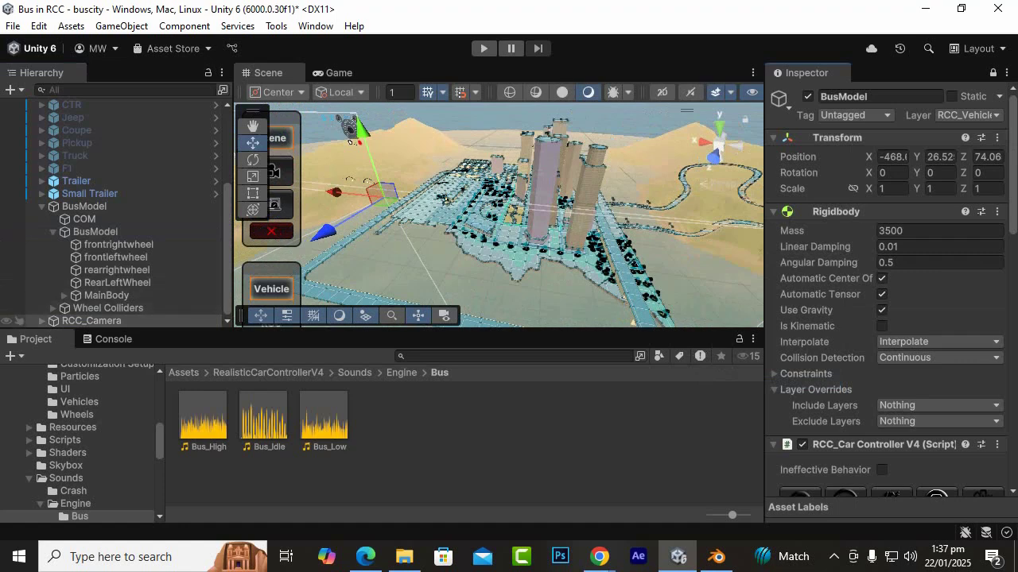
# Check the RCC_Camera's Pivot child, reselect RCC_Camera and move it along its X axis from the outskirts to the city towers.
pyautogui.click(19, 321)
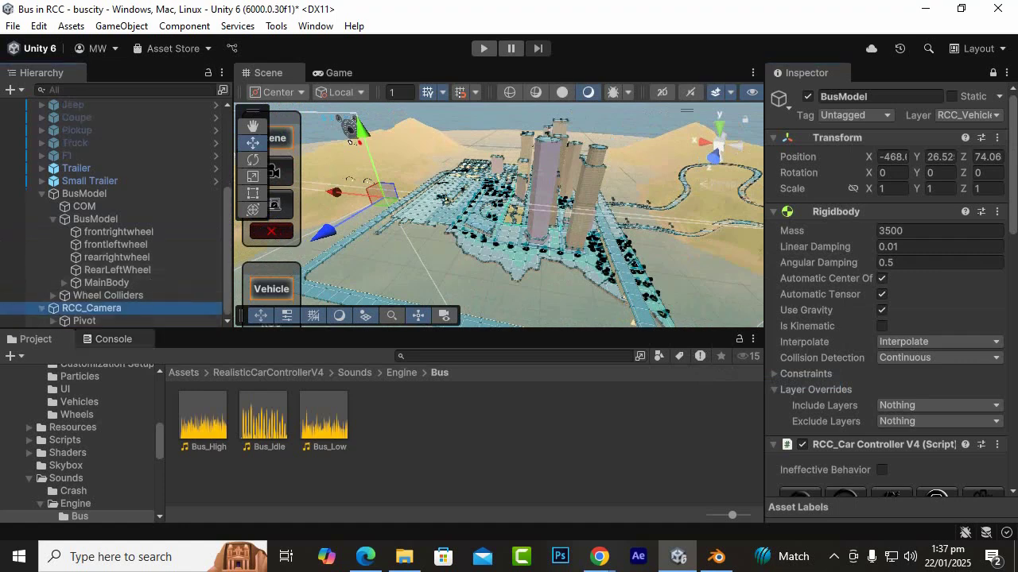
pyautogui.click(19, 321)
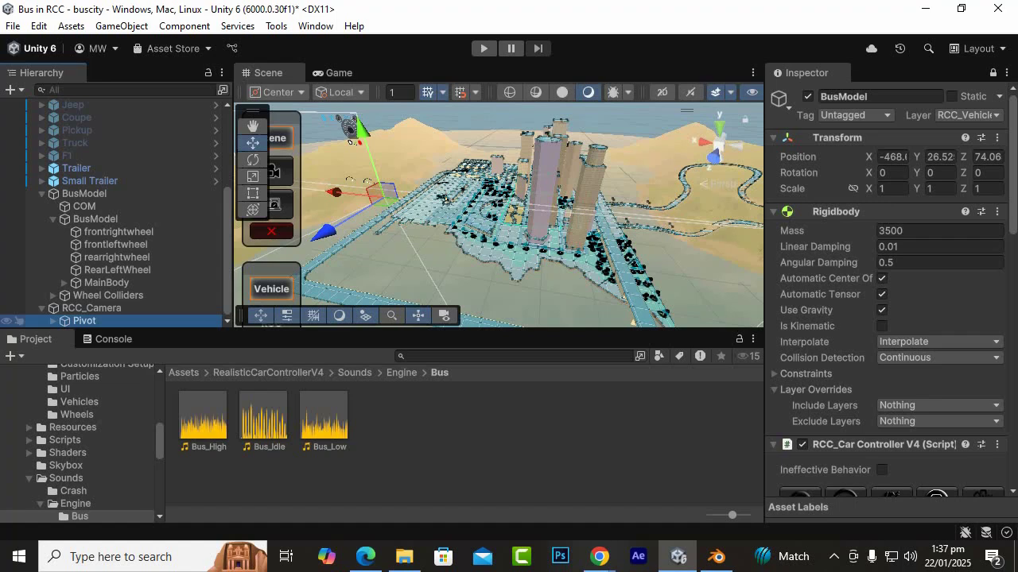
pyautogui.click(41, 307)
pyautogui.click(80, 309)
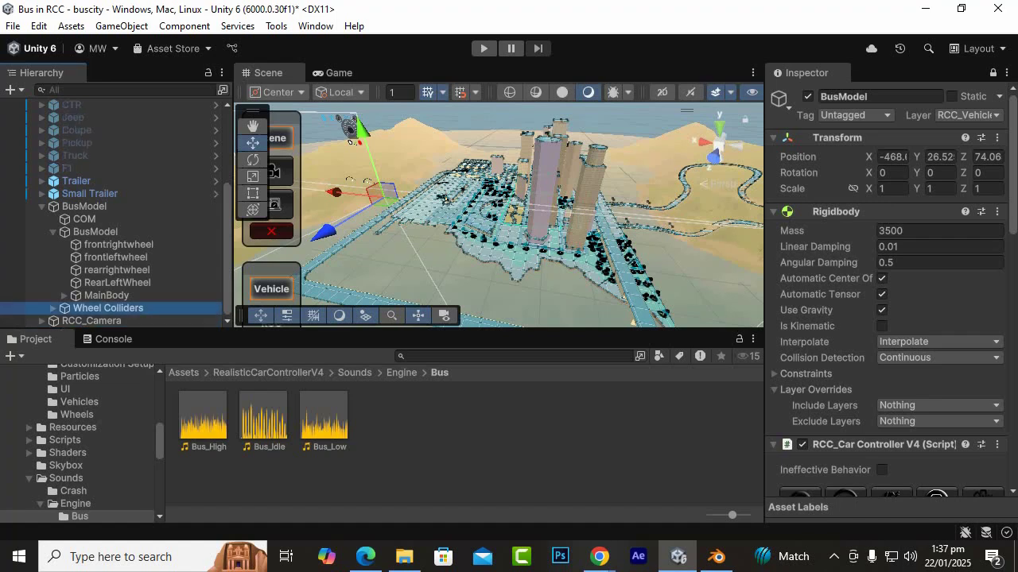
pyautogui.click(80, 320)
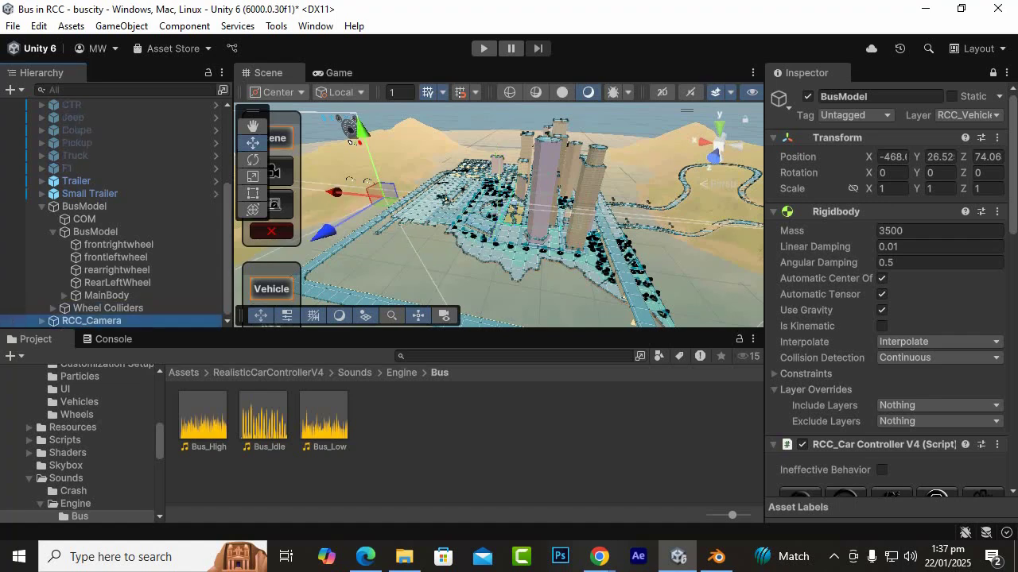
pyautogui.moveTo(335, 192); pyautogui.dragTo(488, 209)
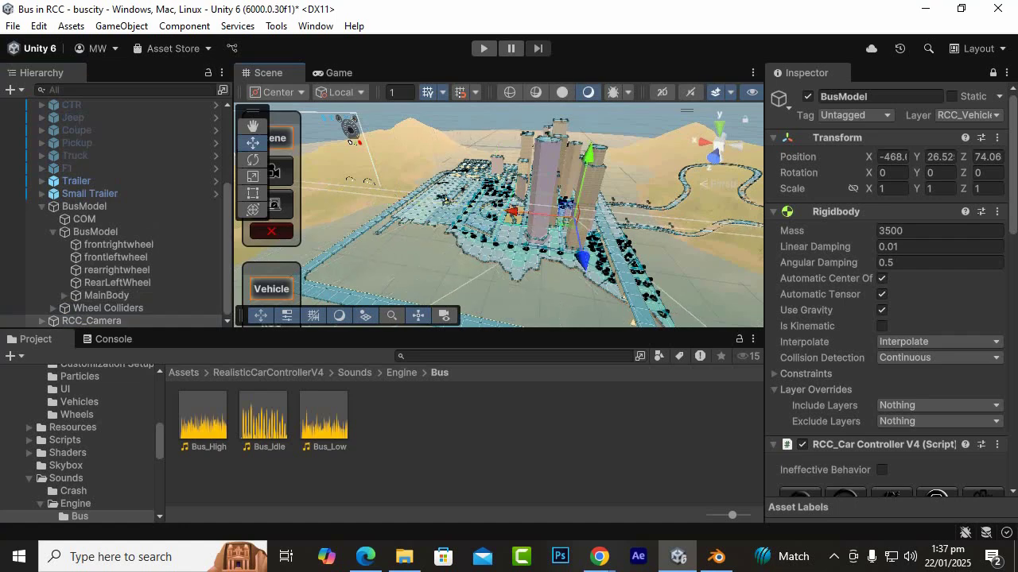
# Examine the RCC_Camera's placement among the towers from close up and from the opposite side of the city.
pyautogui.doubleClick(117, 283)
pyautogui.scroll(6, 115, 239)
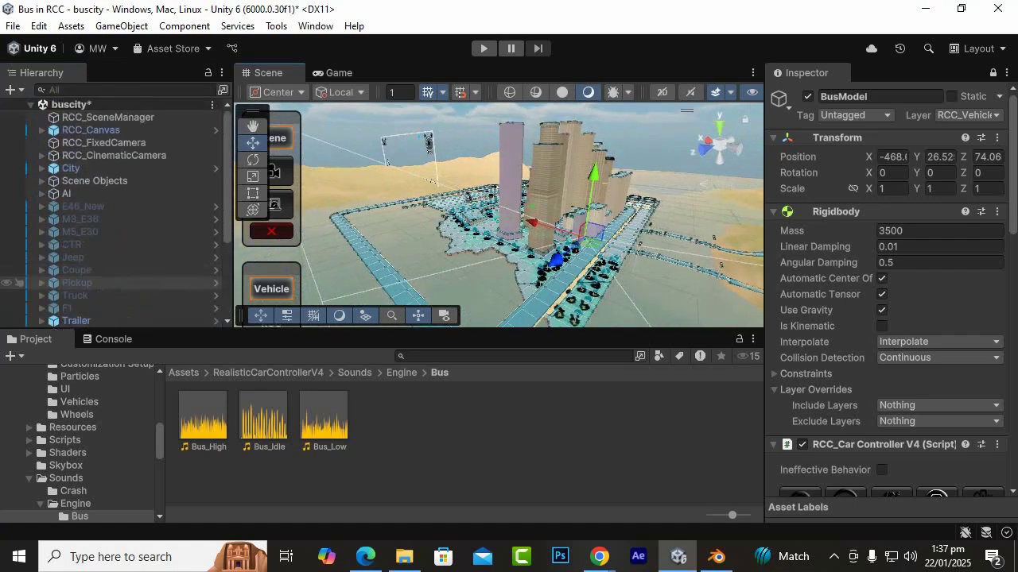
pyautogui.scroll(-6, 115, 238)
pyautogui.scroll(7, 499, 215)
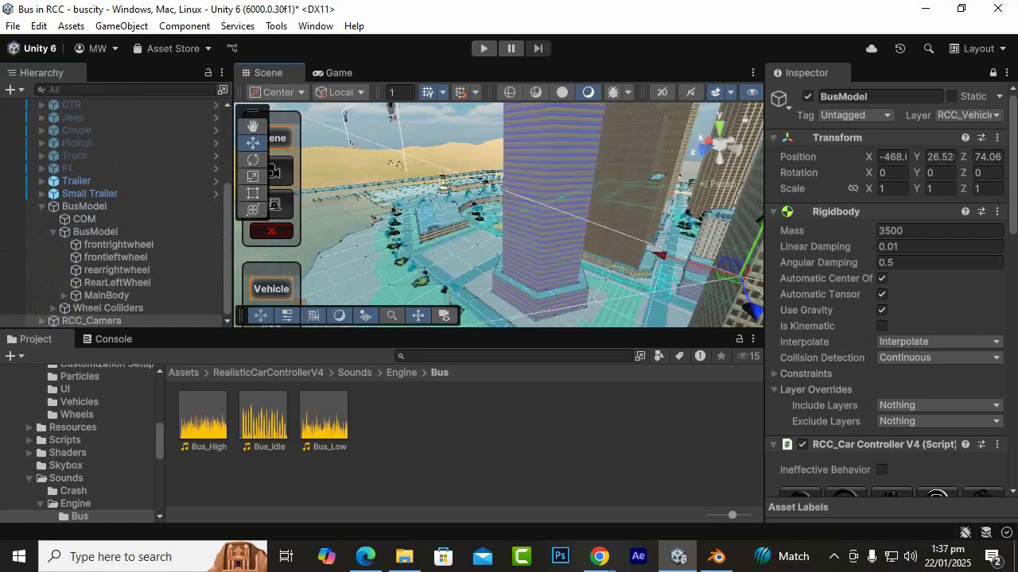
pyautogui.scroll(-3, 516, 219)
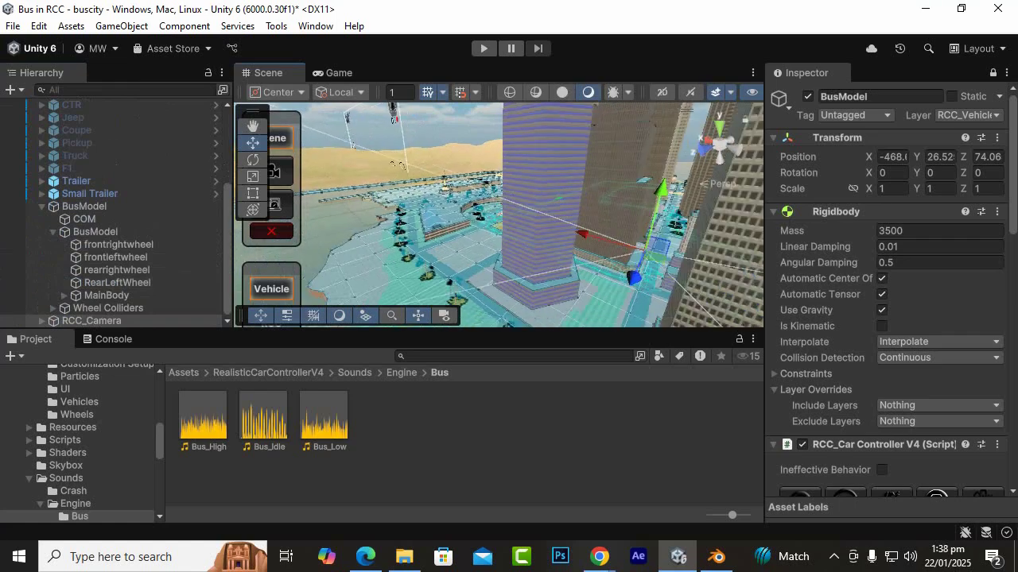
pyautogui.keyDown('alt'); pyautogui.moveTo(516, 218); pyautogui.dragTo(357, 210); pyautogui.keyUp('alt')
pyautogui.keyDown('alt'); pyautogui.moveTo(482, 209); pyautogui.dragTo(366, 214); pyautogui.keyUp('alt')
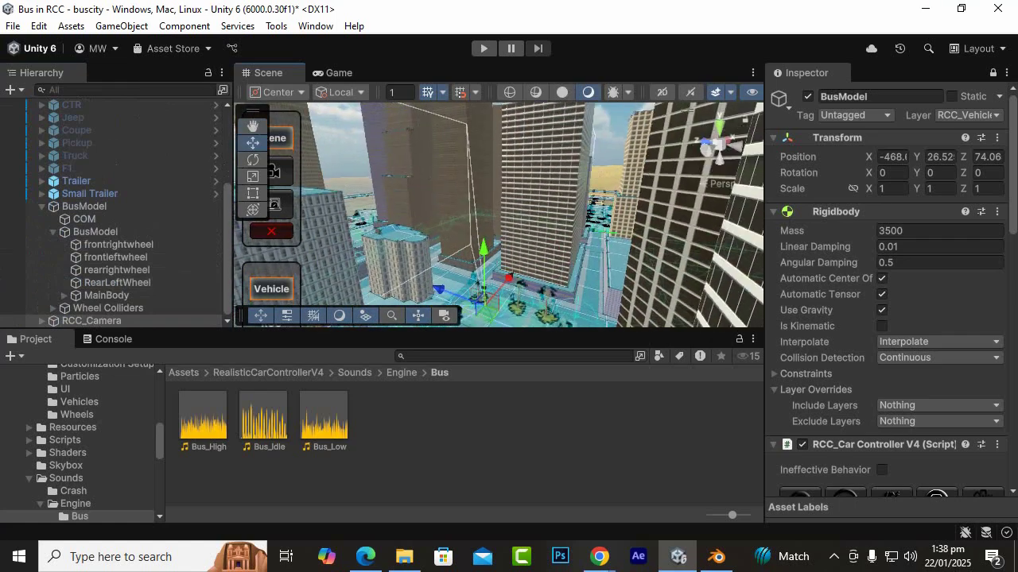
pyautogui.scroll(-10, 482, 210)
pyautogui.keyDown('alt'); pyautogui.moveTo(509, 211); pyautogui.dragTo(278, 202); pyautogui.keyUp('alt')
pyautogui.keyDown('alt'); pyautogui.moveTo(358, 219); pyautogui.dragTo(493, 191); pyautogui.keyUp('alt')
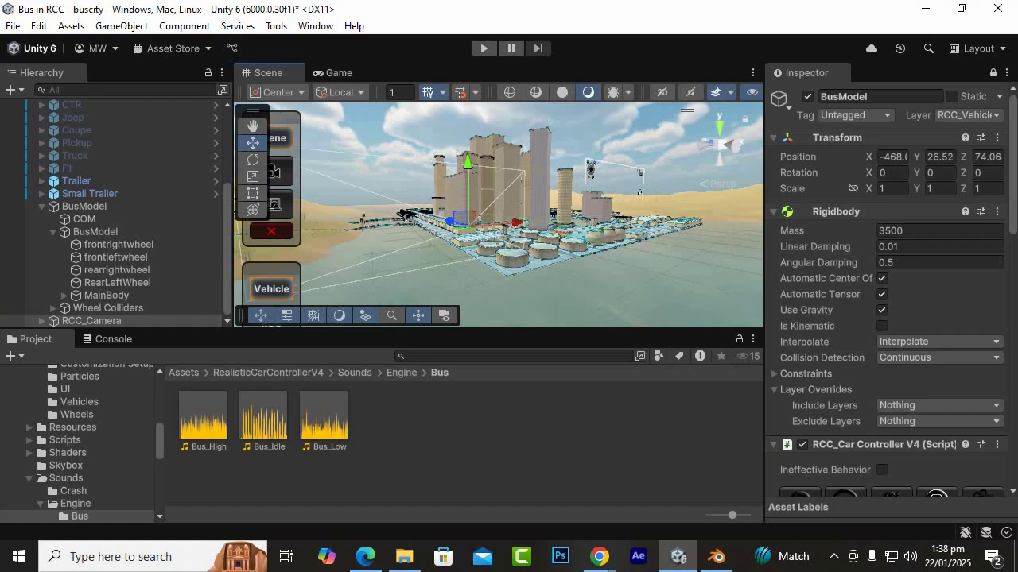
# Move the RCC_Camera closer to the bus's part of the city from a raised view.
pyautogui.keyDown('alt'); pyautogui.moveTo(541, 163); pyautogui.dragTo(566, 244); pyautogui.keyUp('alt')
pyautogui.scroll(10, 471, 242)
pyautogui.moveTo(479, 237); pyautogui.dragTo(516, 248)
pyautogui.scroll(-4, 550, 269)
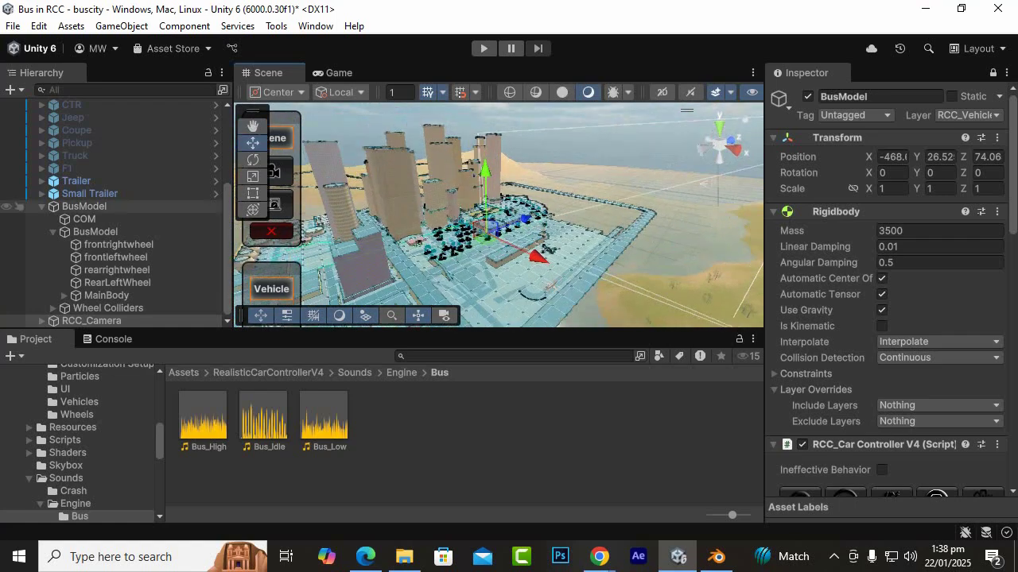
# Frame the root BusModel to locate it, reselect RCC_Camera and shift it along its Z and X axes toward the bus.
pyautogui.click(84, 205)
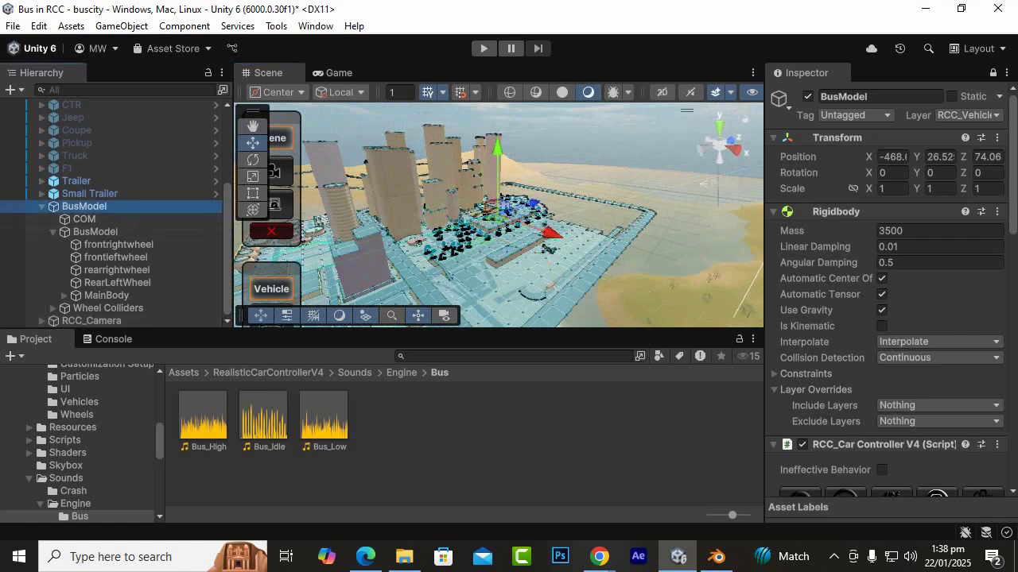
pyautogui.press('f')
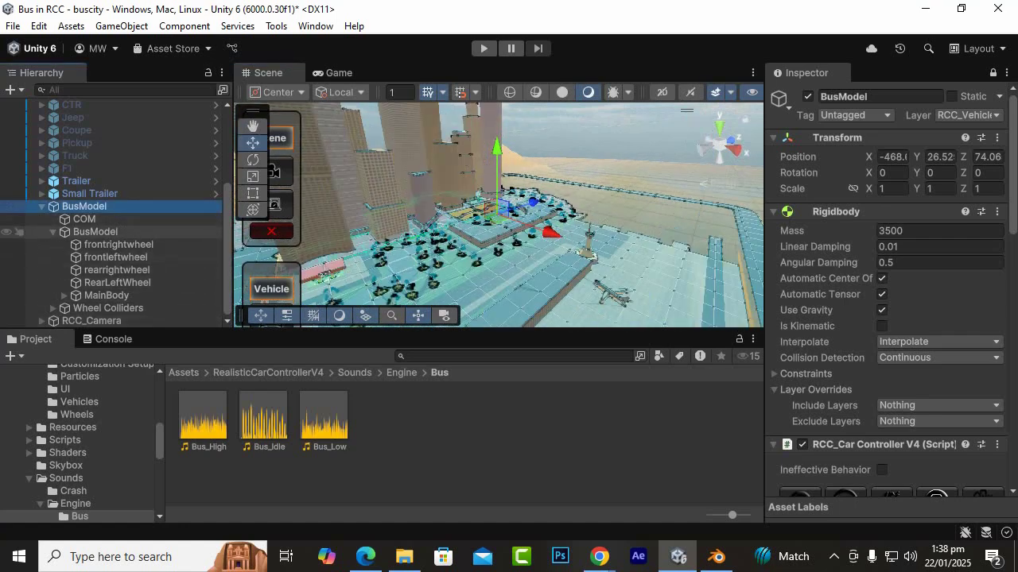
pyautogui.click(104, 320)
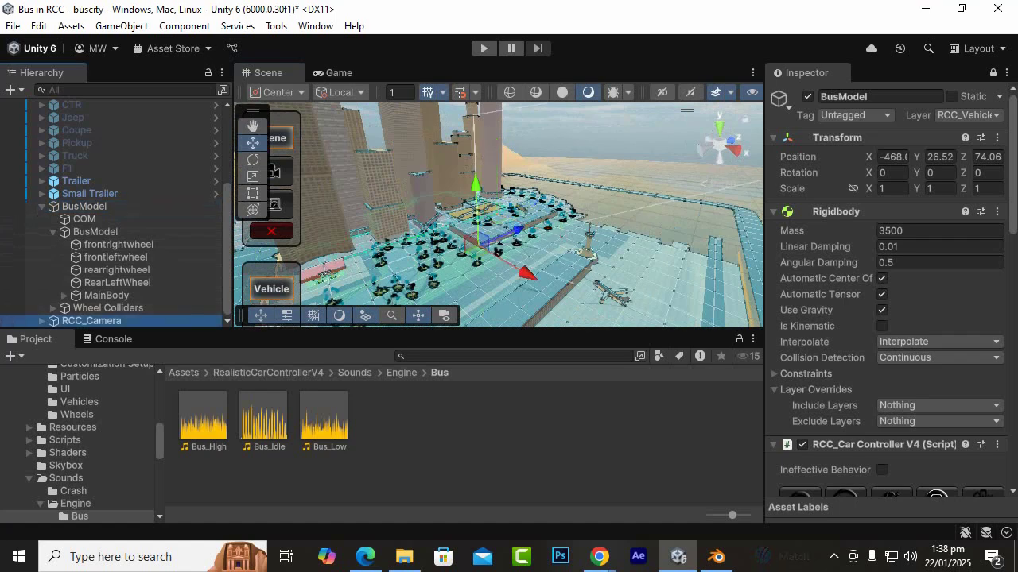
pyautogui.moveTo(517, 229); pyautogui.dragTo(558, 212)
pyautogui.moveTo(590, 247); pyautogui.dragTo(532, 225)
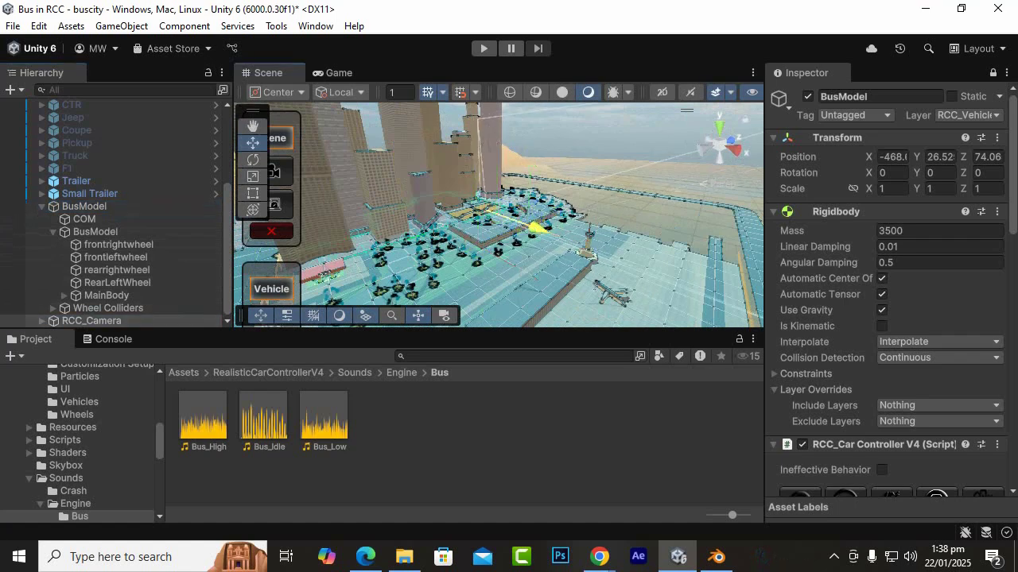
# Move the RCC_Camera along its X and Z axes over the curved plaza, working from a steep overhead view.
pyautogui.scroll(9, 531, 225)
pyautogui.scroll(5, 531, 225)
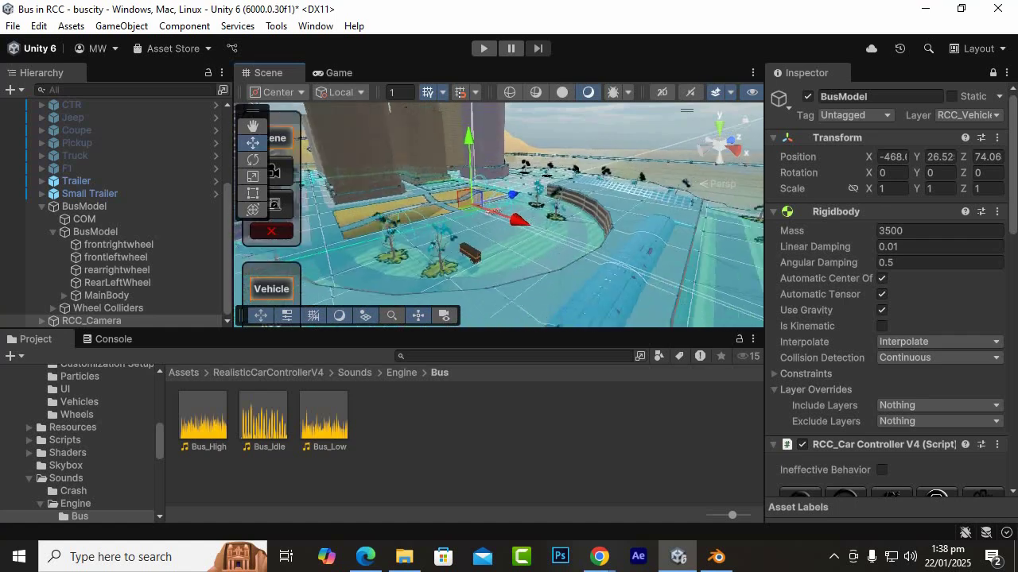
pyautogui.keyDown('alt'); pyautogui.moveTo(531, 225); pyautogui.dragTo(491, 300); pyautogui.keyUp('alt')
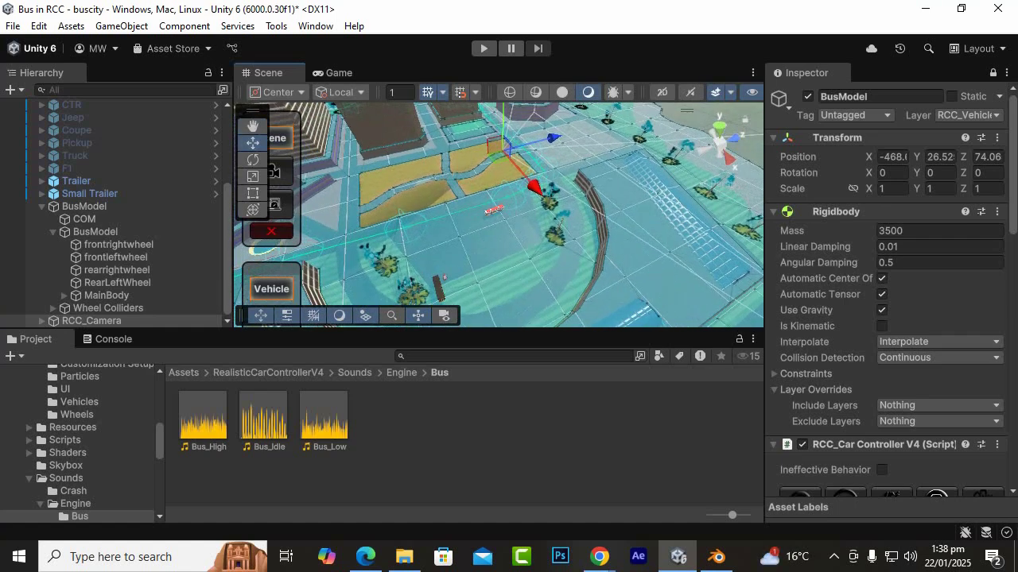
pyautogui.moveTo(534, 189); pyautogui.dragTo(585, 243)
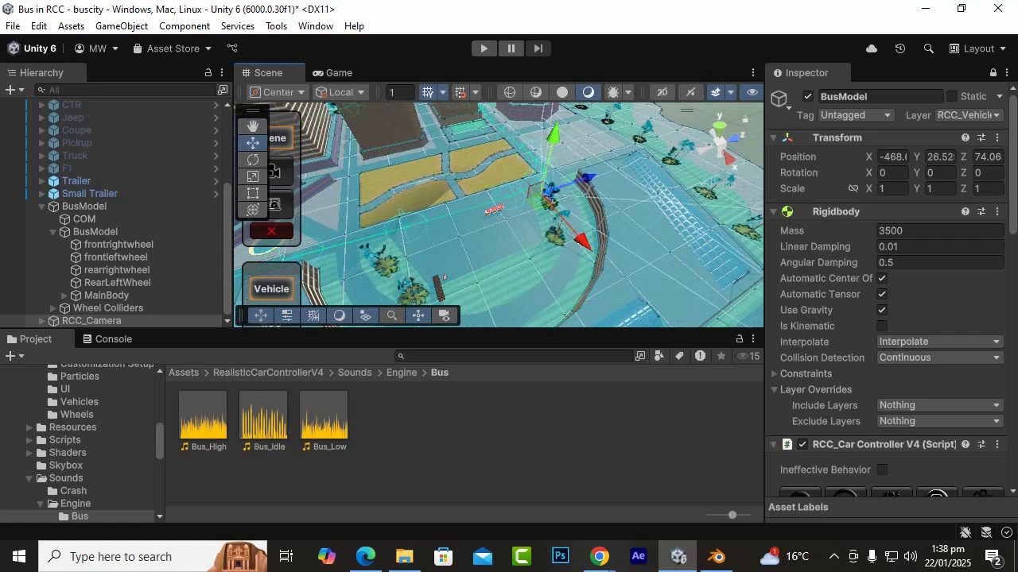
pyautogui.moveTo(588, 177); pyautogui.dragTo(666, 119)
# Bring the RCC_Camera directly to the bus beside the curved fence.
pyautogui.scroll(2, 584, 267)
pyautogui.keyDown('alt'); pyautogui.moveTo(576, 274); pyautogui.dragTo(661, 229); pyautogui.keyUp('alt')
pyautogui.moveTo(441, 214); pyautogui.dragTo(438, 149)
pyautogui.moveTo(498, 209); pyautogui.dragTo(562, 290)
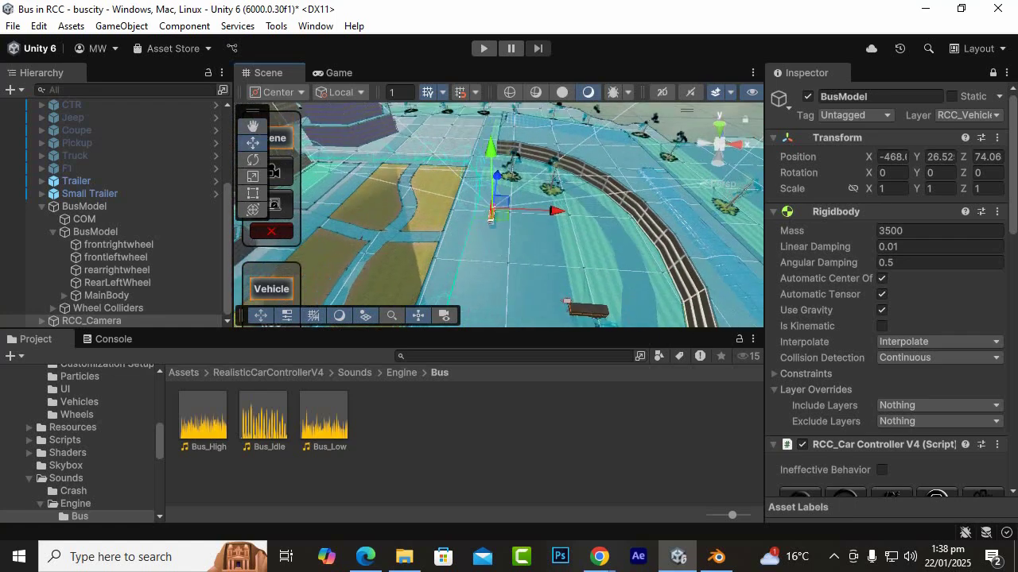
# Nudge the RCC_Camera along its Z axis to the end of the bus, working from a side view.
pyautogui.scroll(5, 561, 289)
pyautogui.scroll(5, 499, 214)
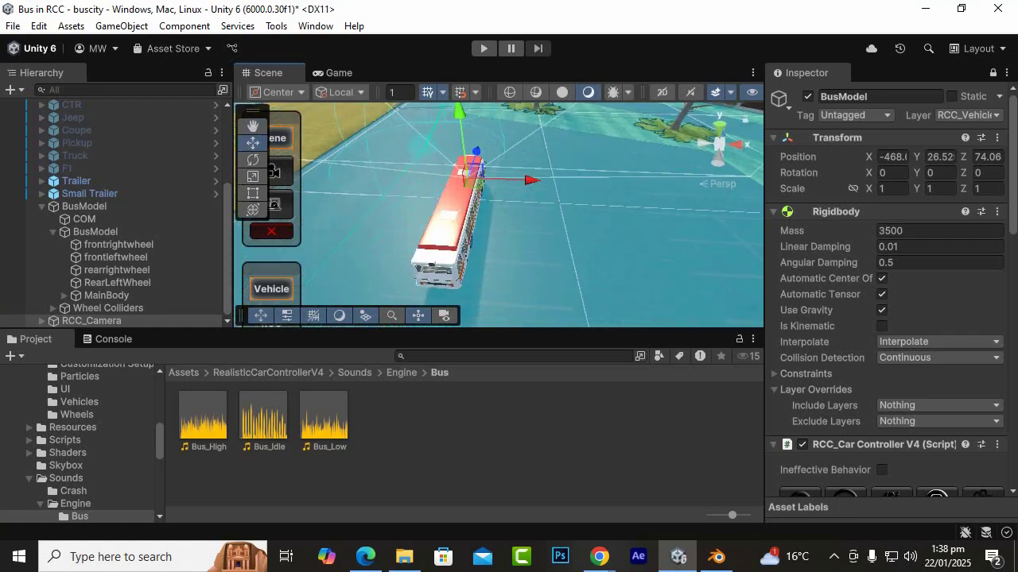
pyautogui.keyDown('alt'); pyautogui.moveTo(561, 271); pyautogui.dragTo(370, 203); pyautogui.keyUp('alt')
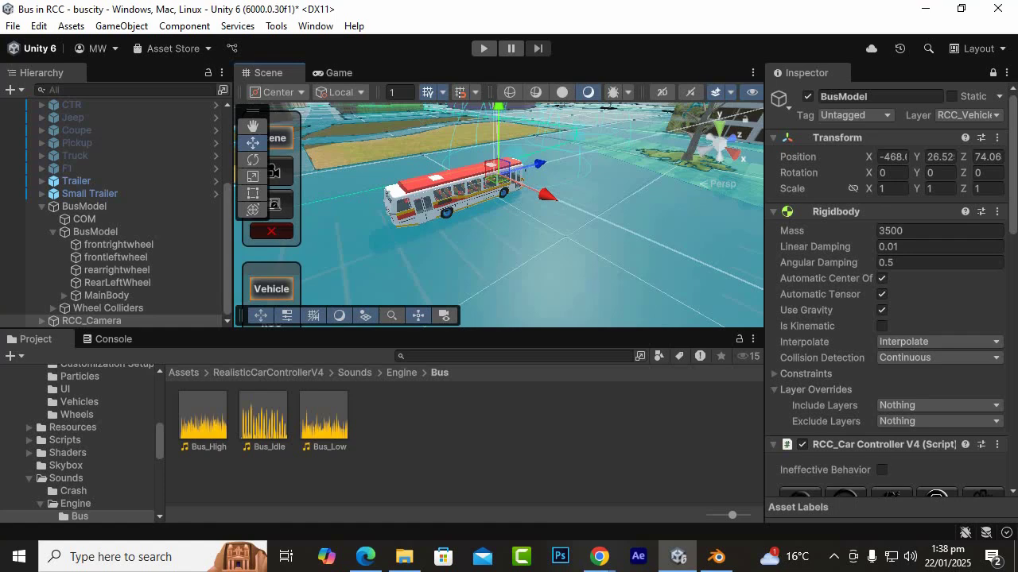
pyautogui.moveTo(539, 164); pyautogui.dragTo(551, 161)
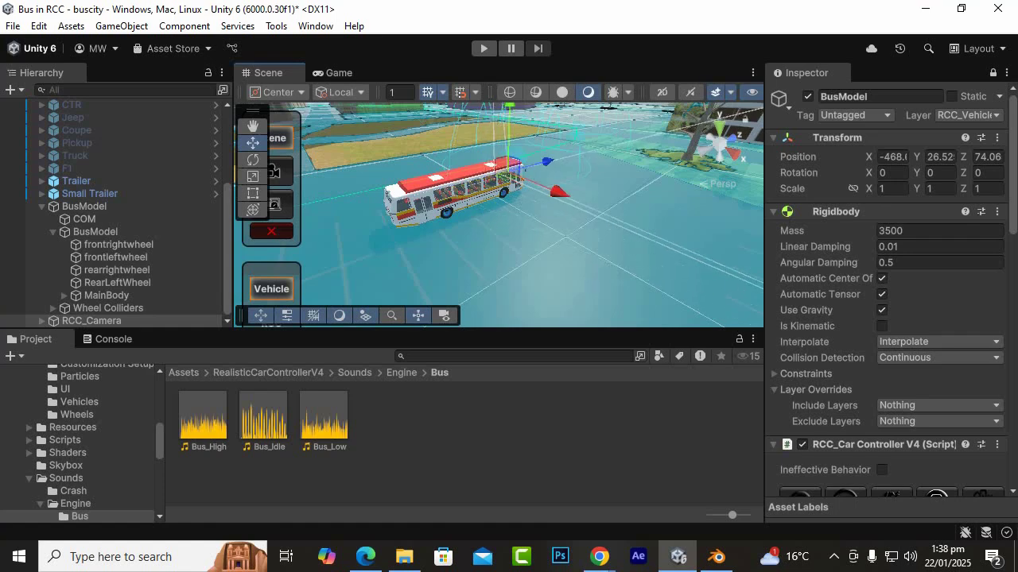
# Examine the RCC_Camera's alignment with the bus windshield from the front and at an angle.
pyautogui.keyDown('alt'); pyautogui.moveTo(707, 165); pyautogui.dragTo(374, 166); pyautogui.keyUp('alt')
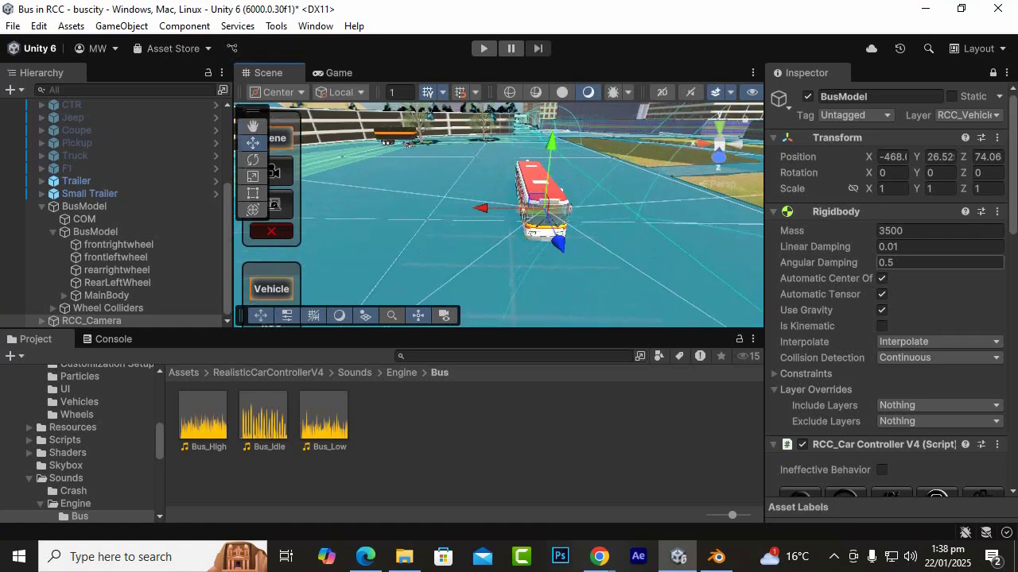
pyautogui.scroll(3, 499, 215)
pyautogui.keyDown('alt'); pyautogui.moveTo(498, 215); pyautogui.dragTo(445, 165); pyautogui.keyUp('alt')
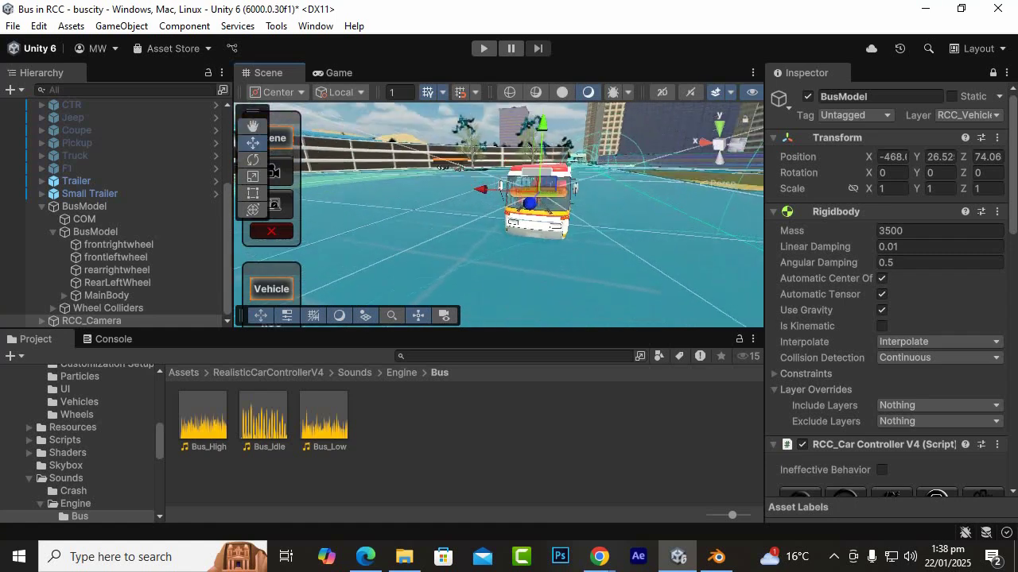
pyautogui.scroll(3, 445, 166)
pyautogui.scroll(2, 500, 176)
pyautogui.scroll(2, 500, 175)
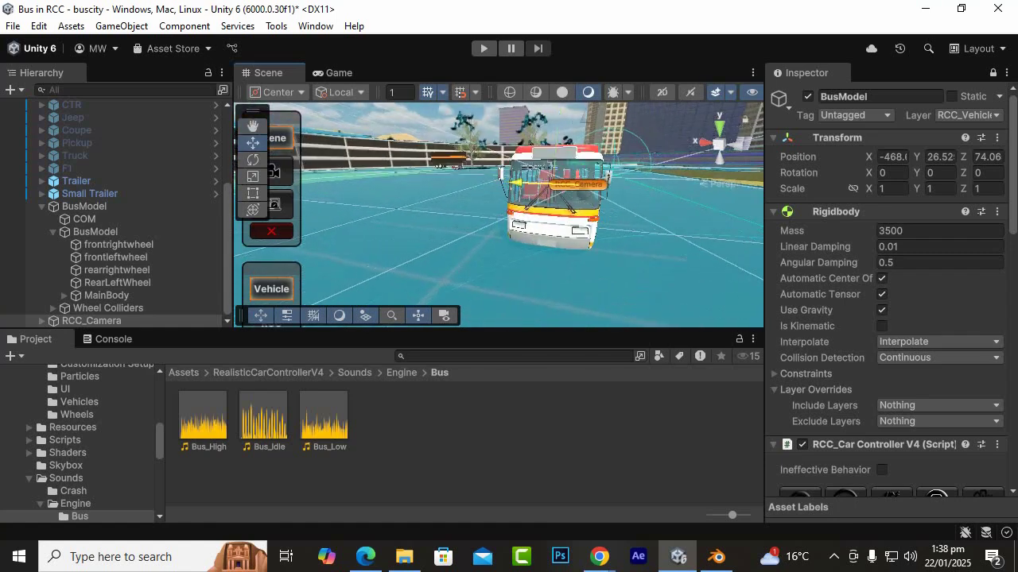
pyautogui.keyDown('alt'); pyautogui.moveTo(500, 176); pyautogui.dragTo(461, 179); pyautogui.keyUp('alt')
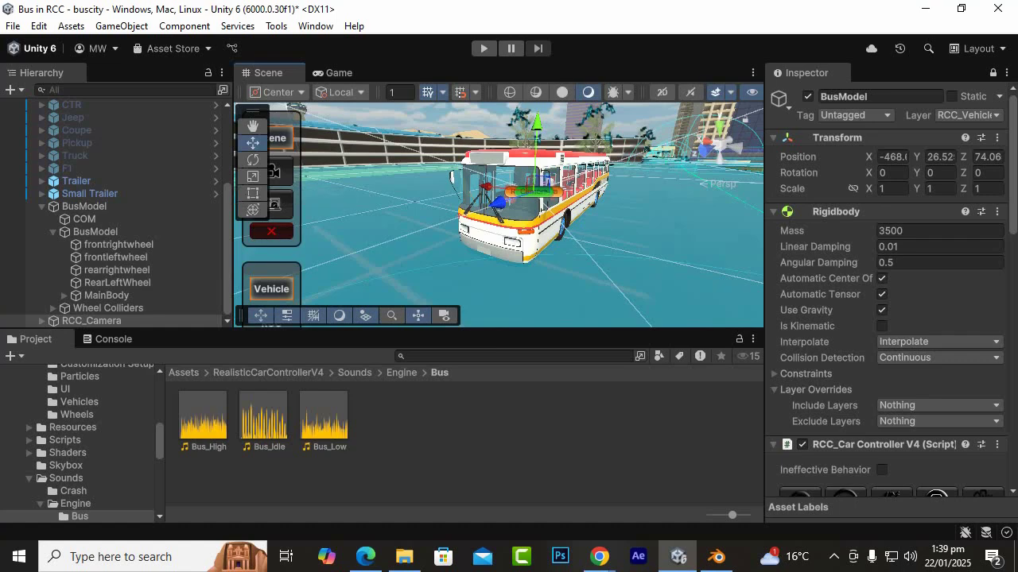
pyautogui.scroll(-2, 498, 214)
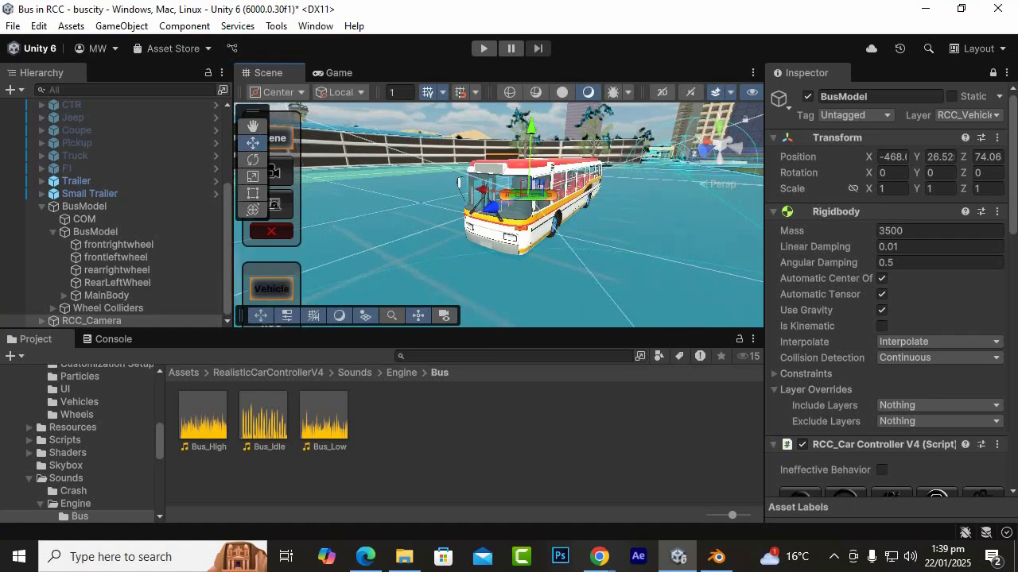
pyautogui.scroll(5, 111, 211)
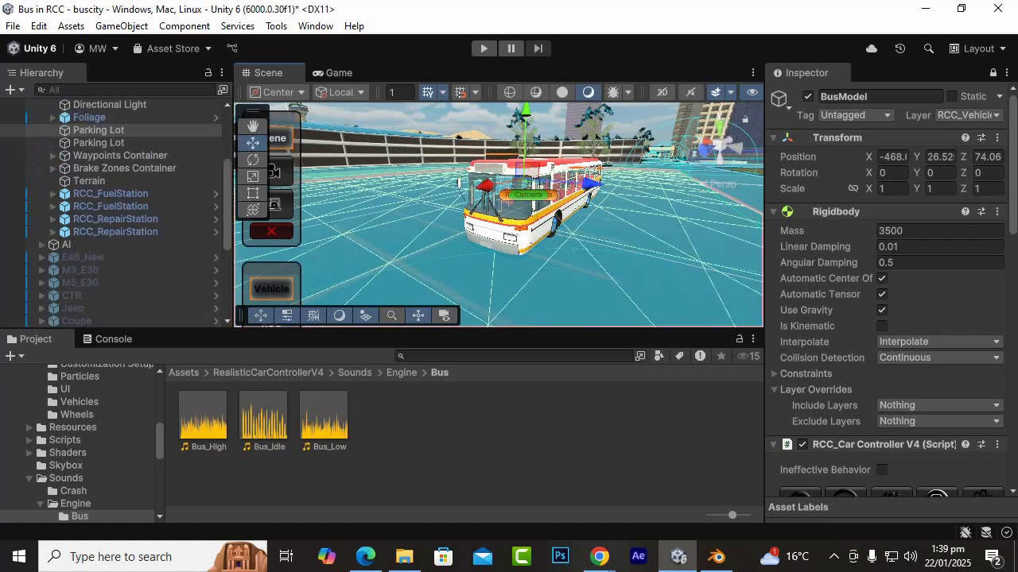
pyautogui.moveTo(498, 215)
pyautogui.keyDown('alt'); pyautogui.mouseDown()
pyautogui.moveTo(509, 210)
pyautogui.moveTo(496, 207)
pyautogui.mouseUp(); pyautogui.keyUp('alt')
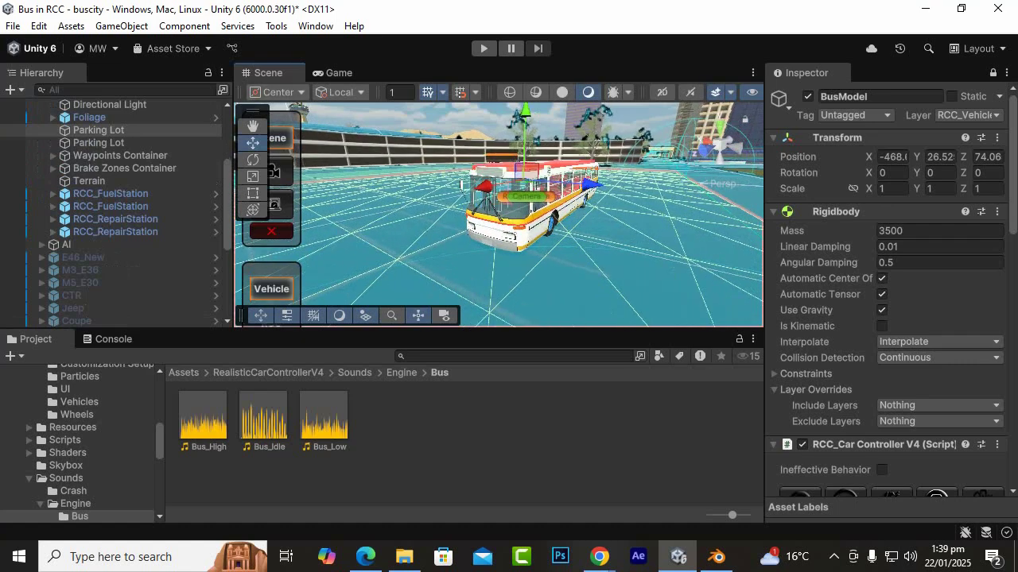
pyautogui.scroll(-5, 883, 318)
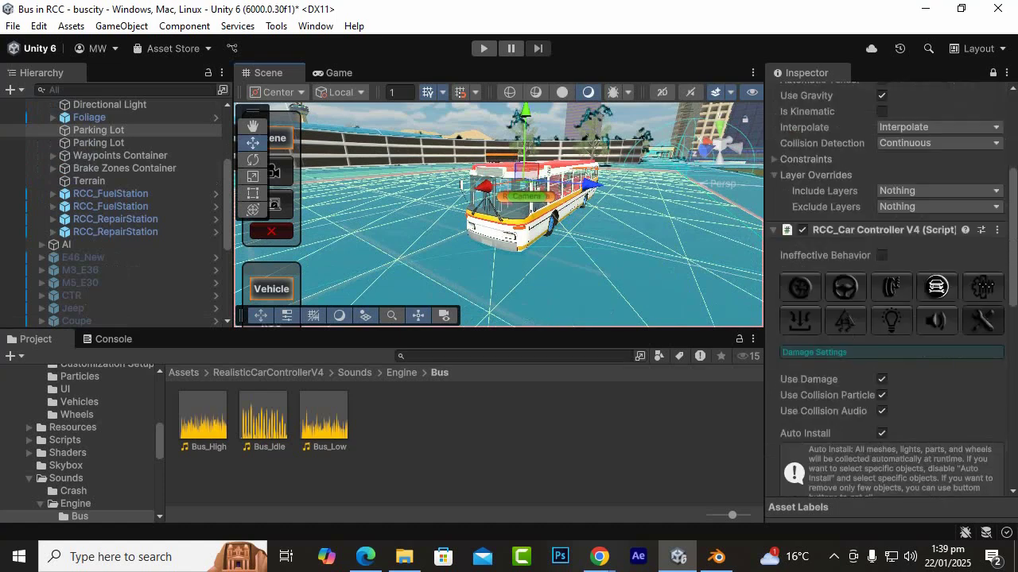
pyautogui.click(277, 25)
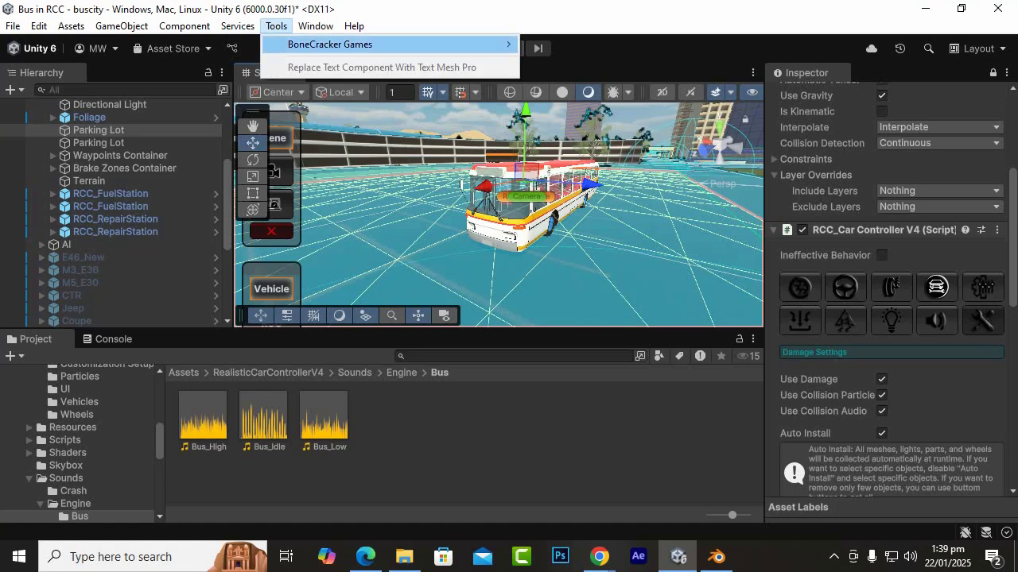
pyautogui.moveTo(358, 43)
pyautogui.moveTo(590, 44)
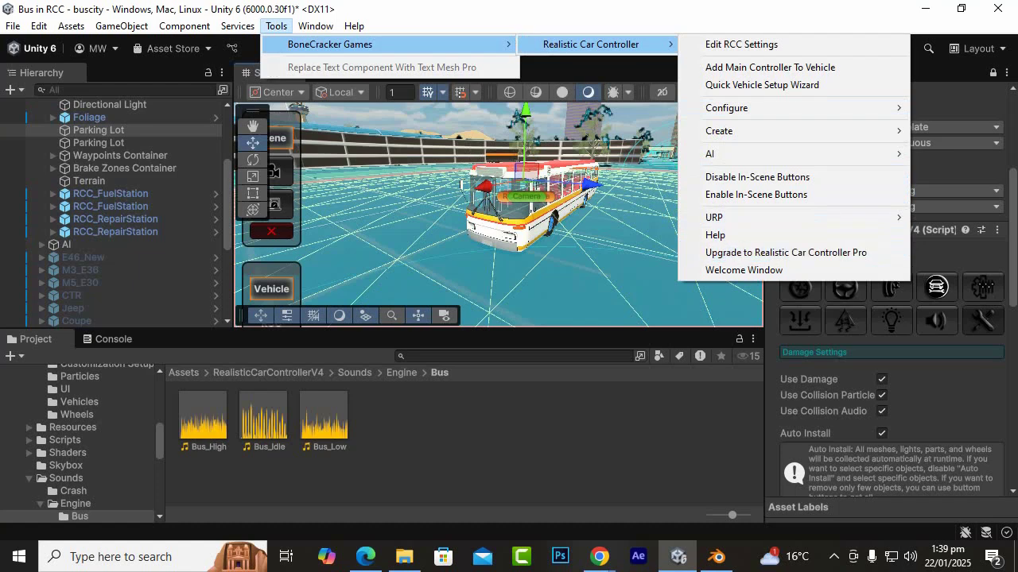
pyautogui.click(589, 256)
pyautogui.scroll(3, 143, 233)
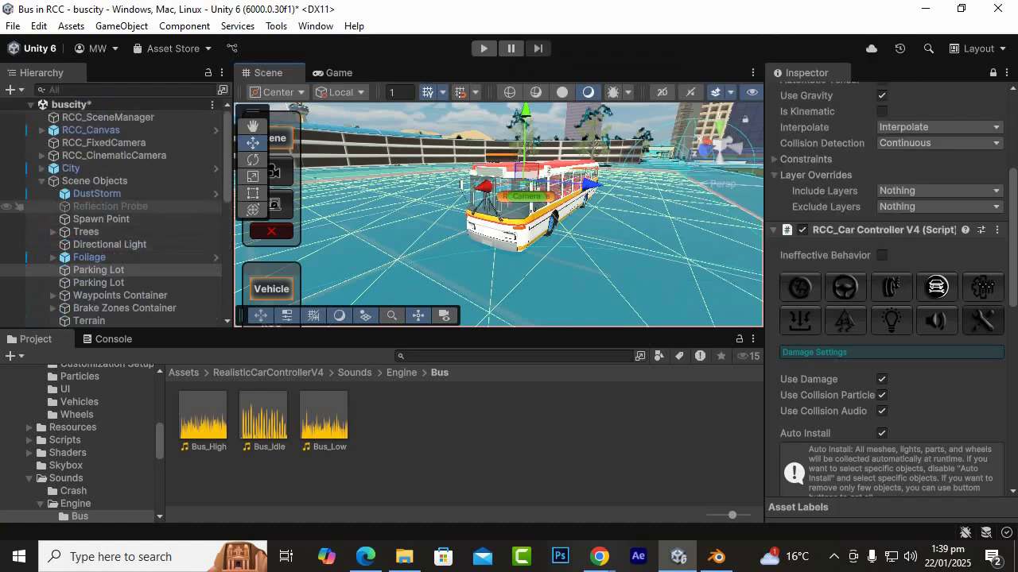
pyautogui.scroll(-6, 120, 213)
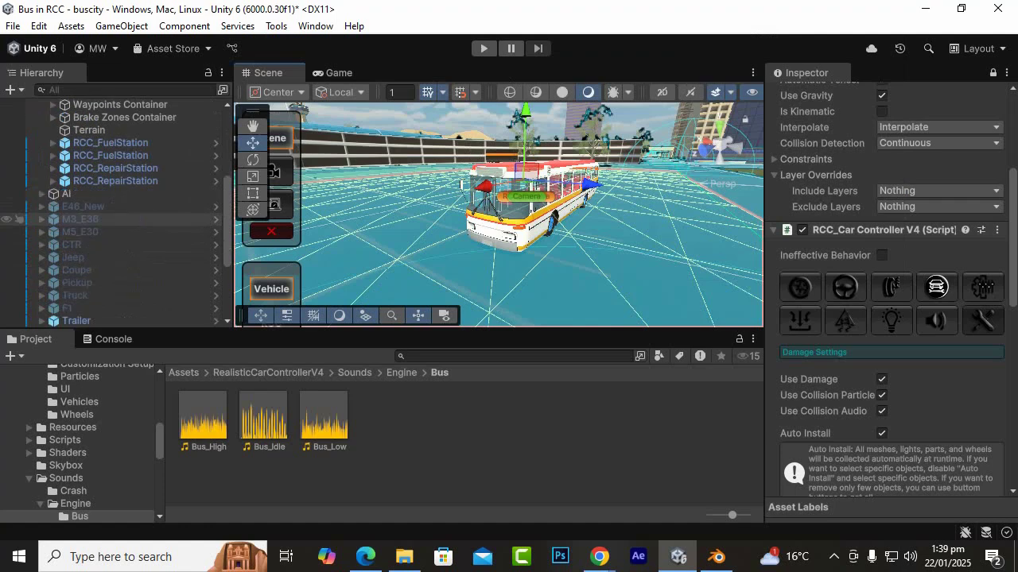
pyautogui.scroll(6, 16, 219)
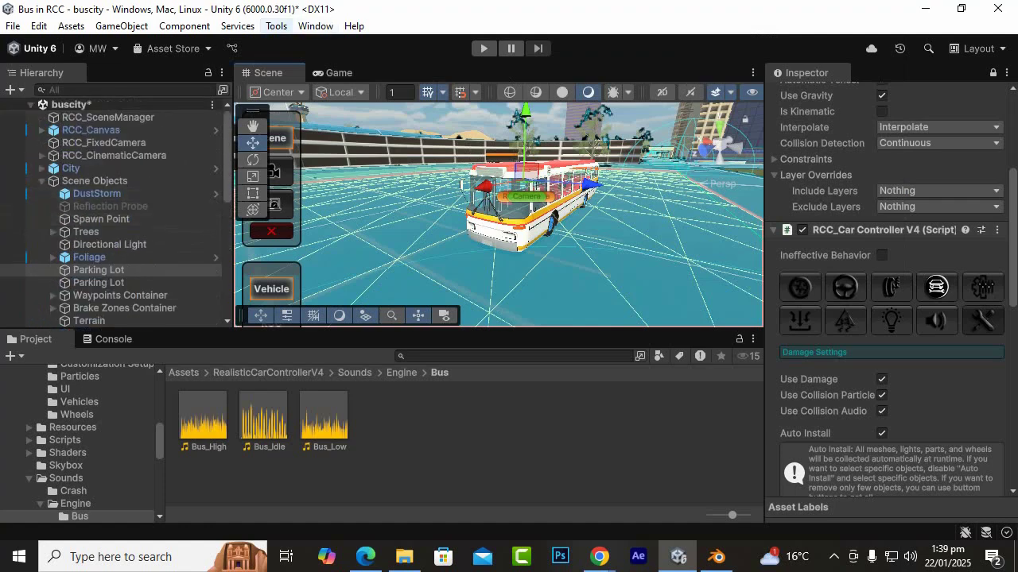
pyautogui.click(276, 25)
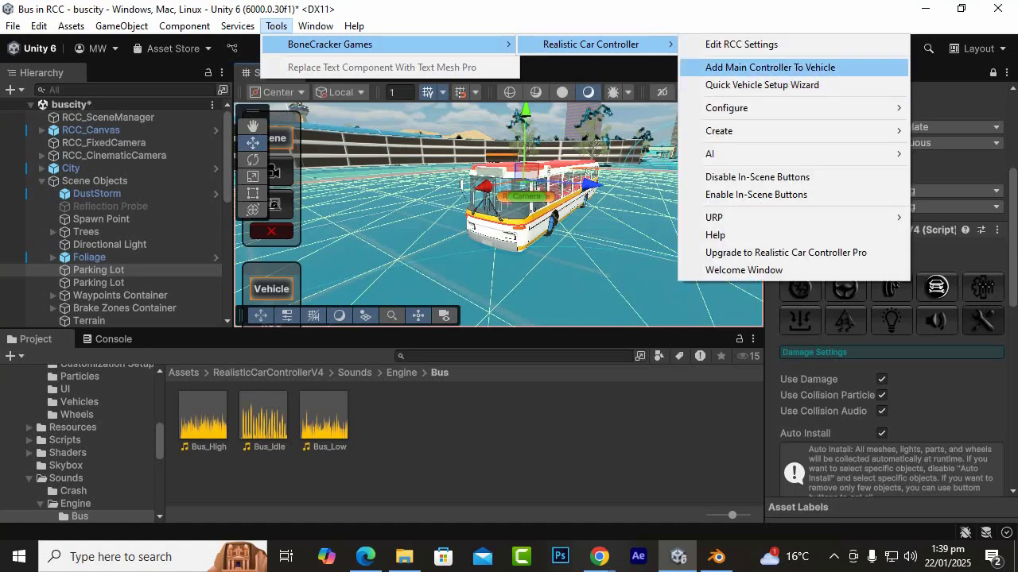
pyautogui.click(770, 66)
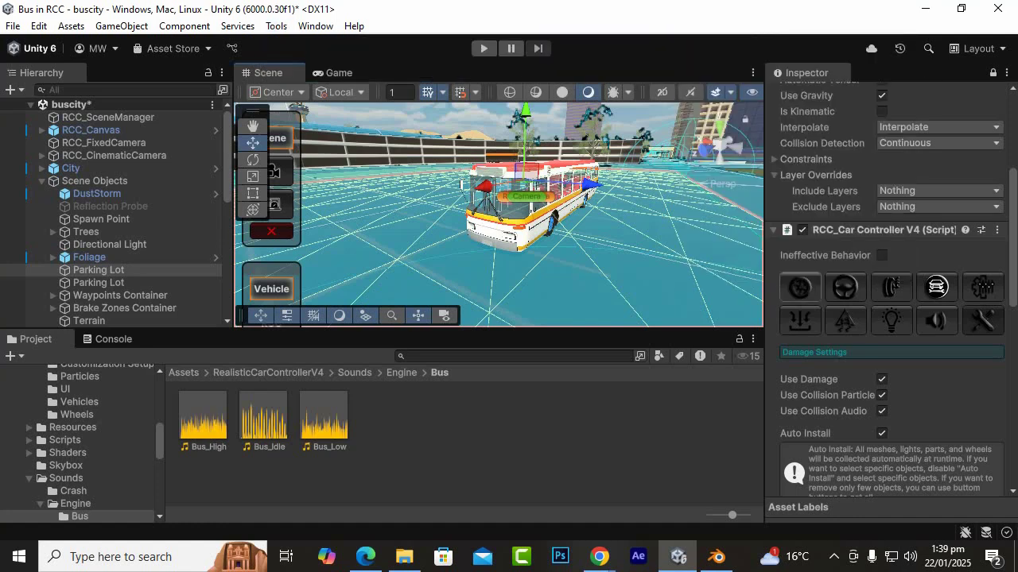
# Open the light settings of the bus's RCC_Car Controller V4 component.
pyautogui.click(892, 320)
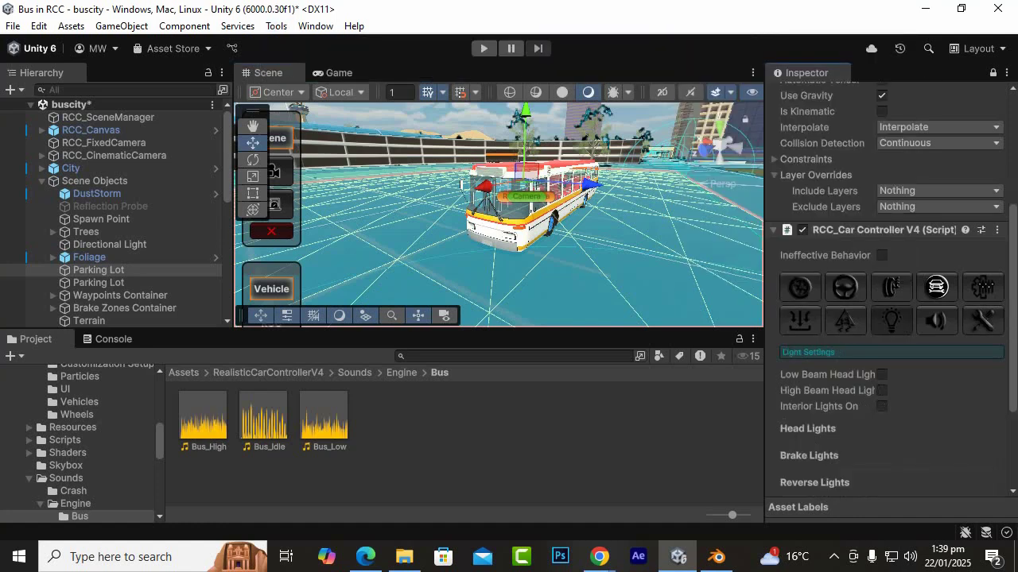
pyautogui.scroll(-1, 504, 214)
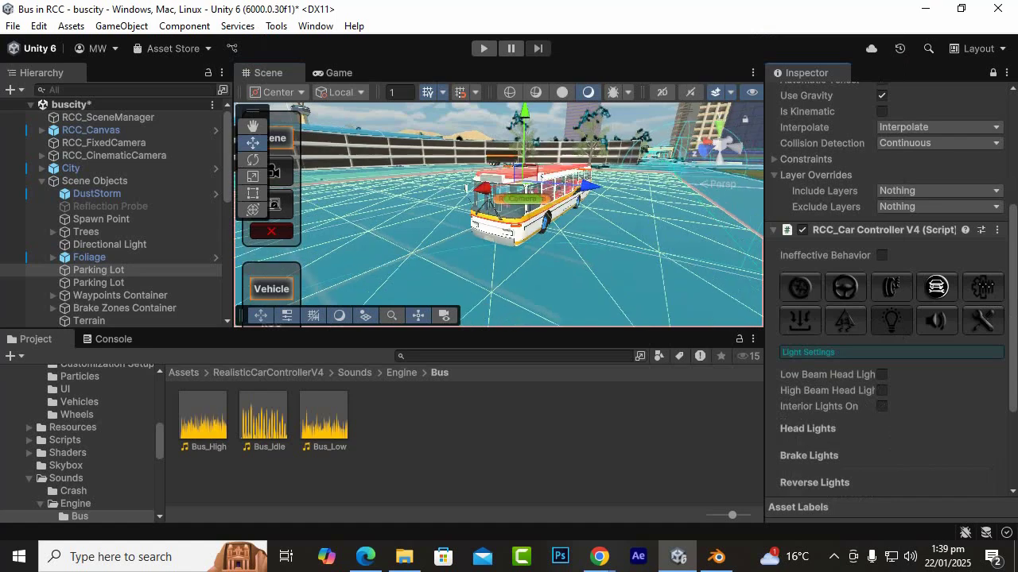
pyautogui.scroll(1, 504, 213)
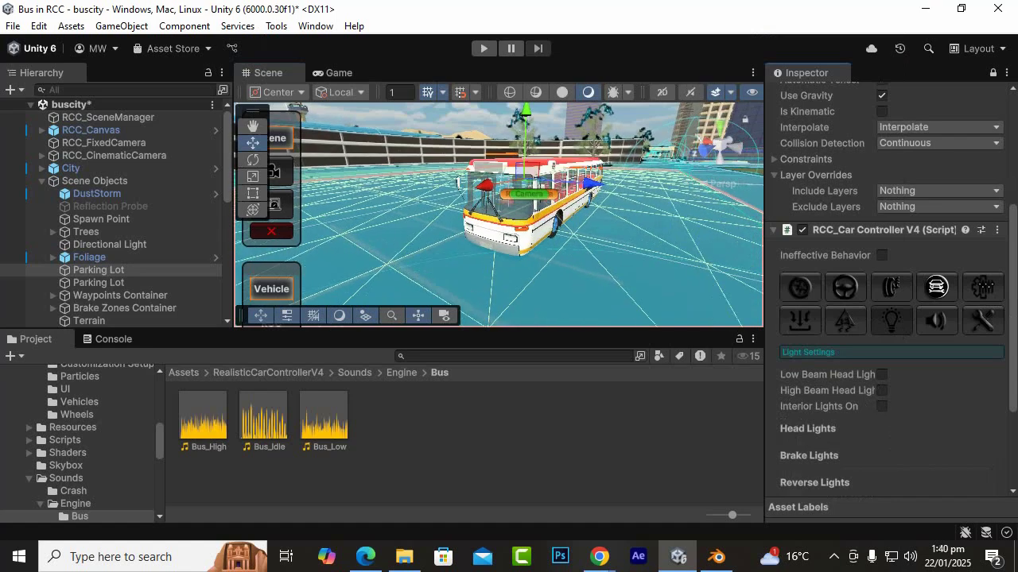
pyautogui.scroll(2, 504, 213)
pyautogui.scroll(-3, 886, 286)
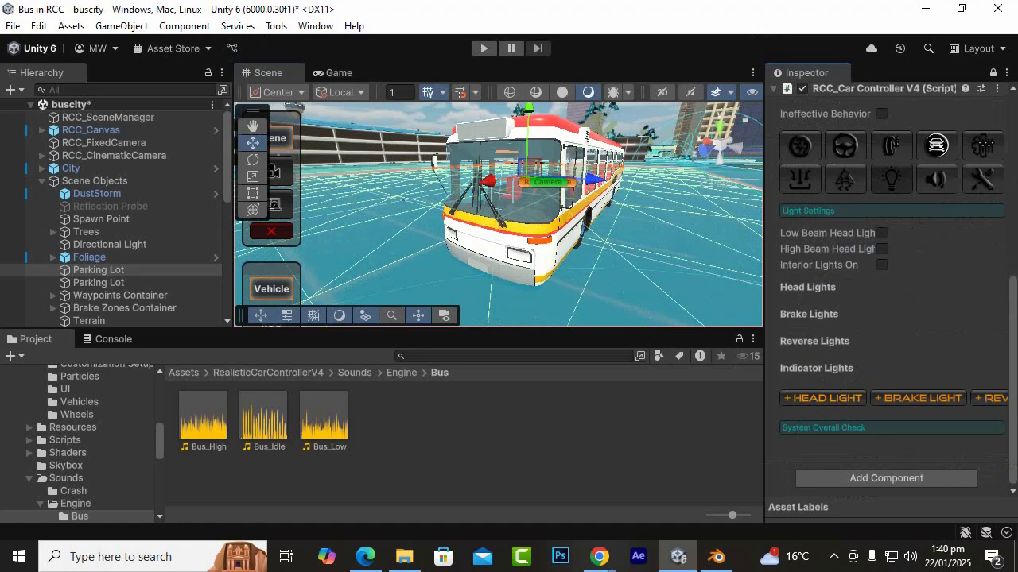
# Select the parent BusModel in the scene and add a head light to it.
pyautogui.click(822, 398)
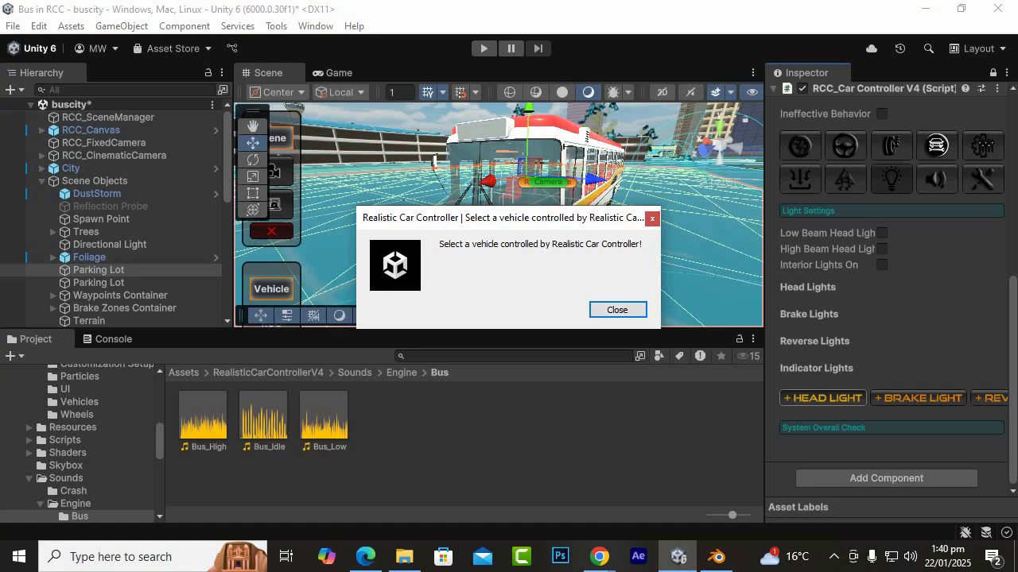
pyautogui.click(617, 310)
pyautogui.scroll(-3, 557, 254)
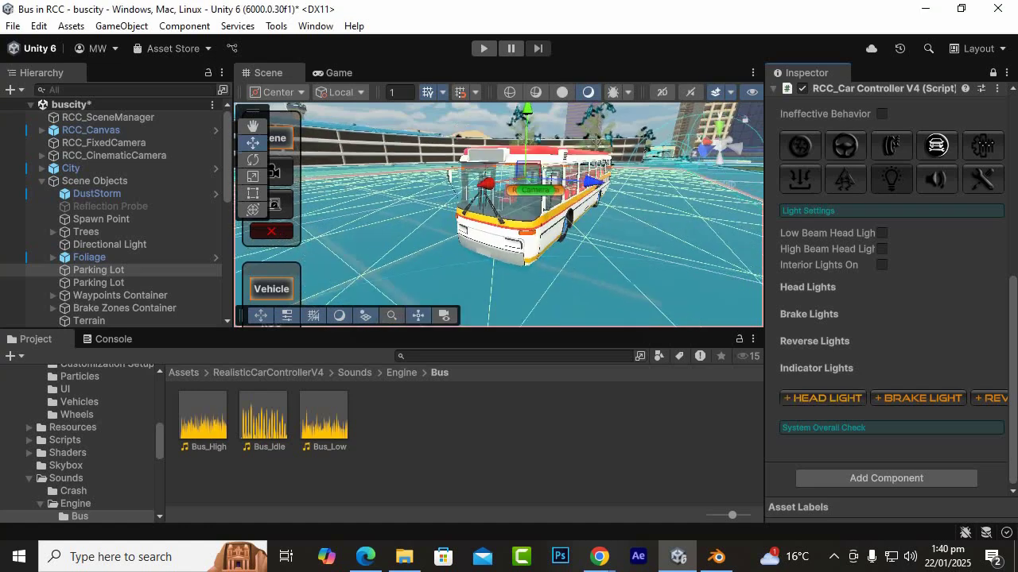
pyautogui.scroll(-3, 104, 248)
pyautogui.scroll(-5, 111, 239)
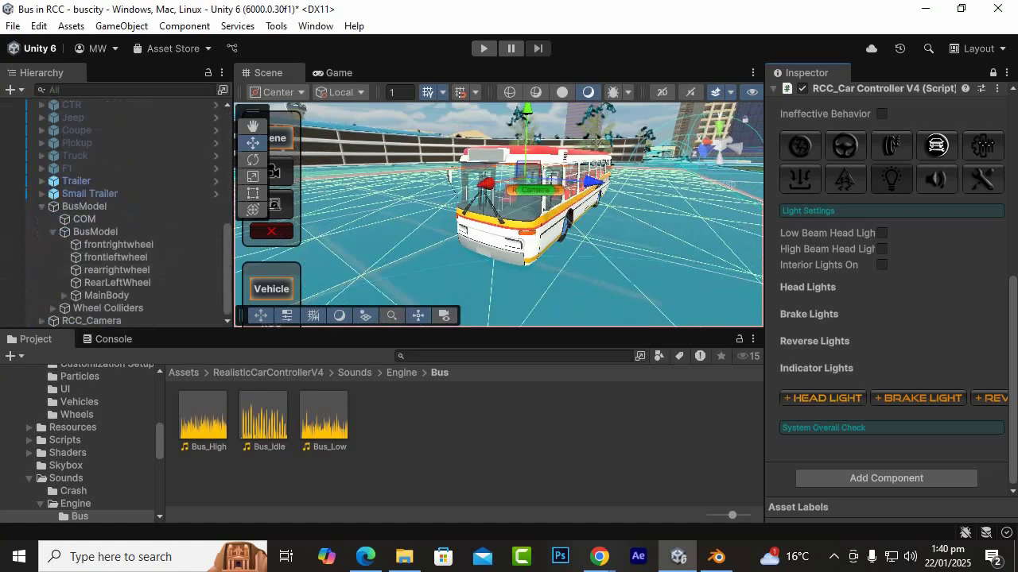
pyautogui.click(84, 206)
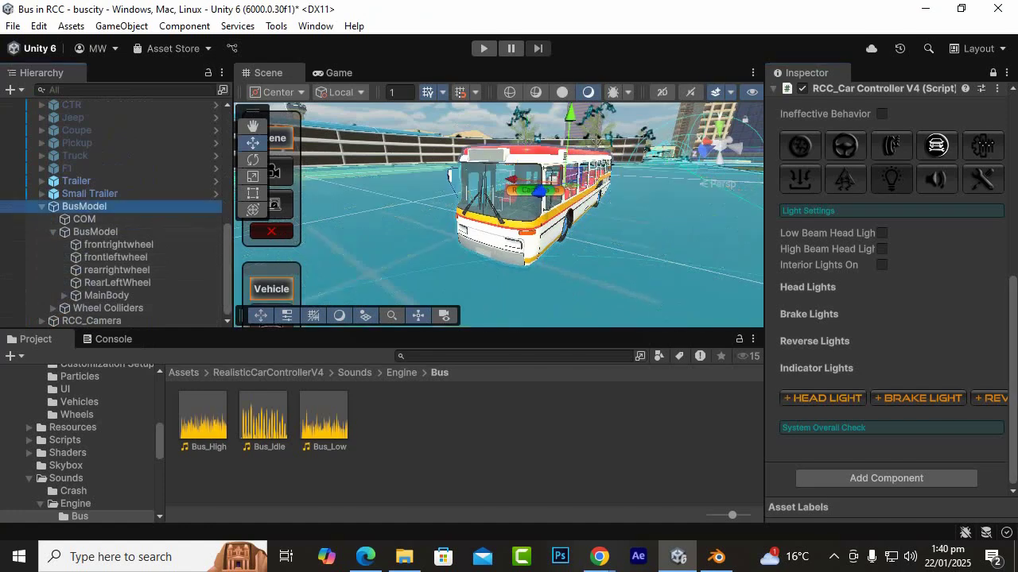
pyautogui.click(827, 398)
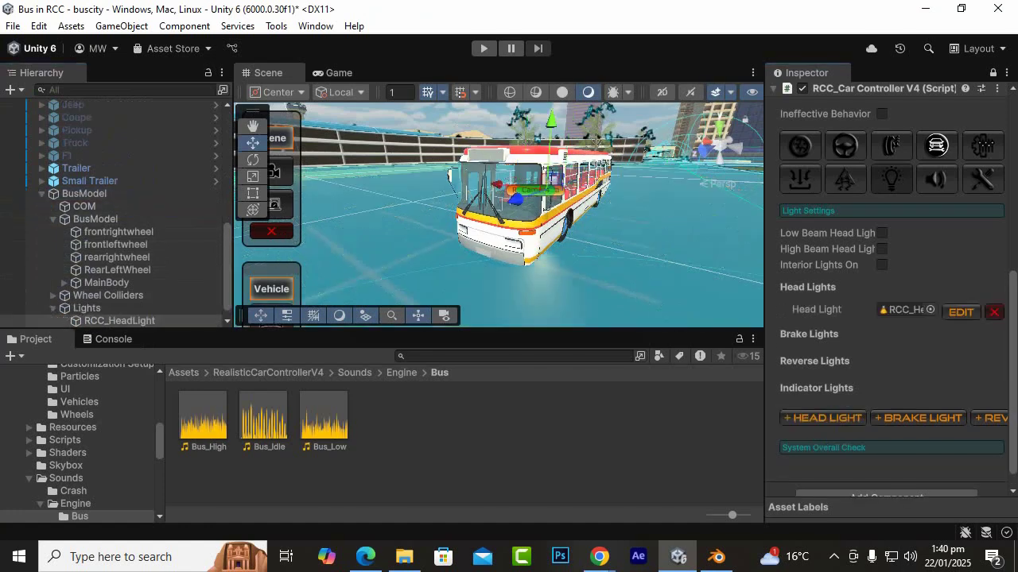
pyautogui.scroll(-1, 890, 290)
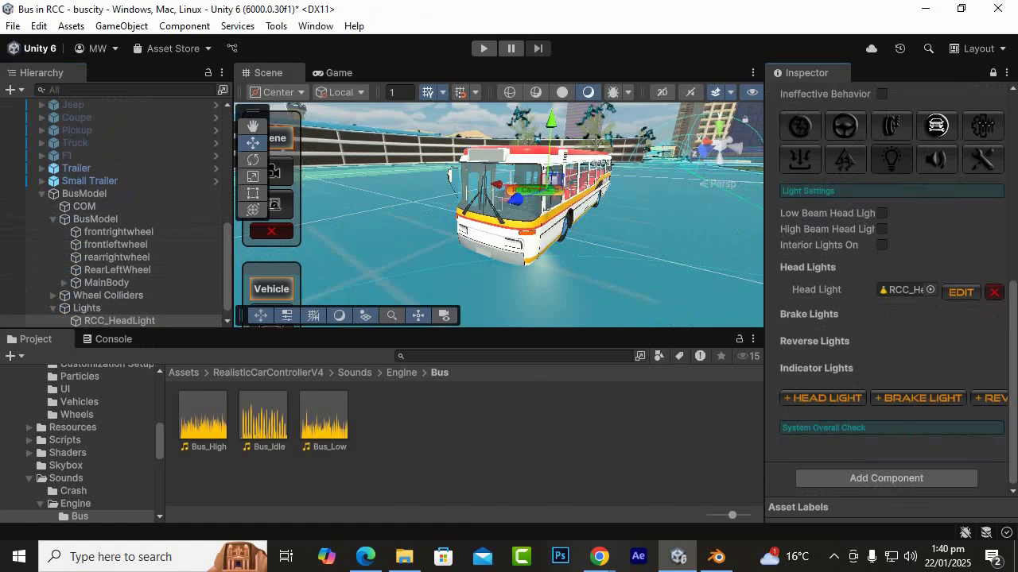
# Lower the new RCC_HeadLight and move it forward to the front end of the bus.
pyautogui.keyDown('alt'); pyautogui.moveTo(573, 183); pyautogui.dragTo(545, 208); pyautogui.keyUp('alt')
pyautogui.moveTo(551, 119); pyautogui.dragTo(549, 148)
pyautogui.moveTo(489, 209); pyautogui.dragTo(691, 237)
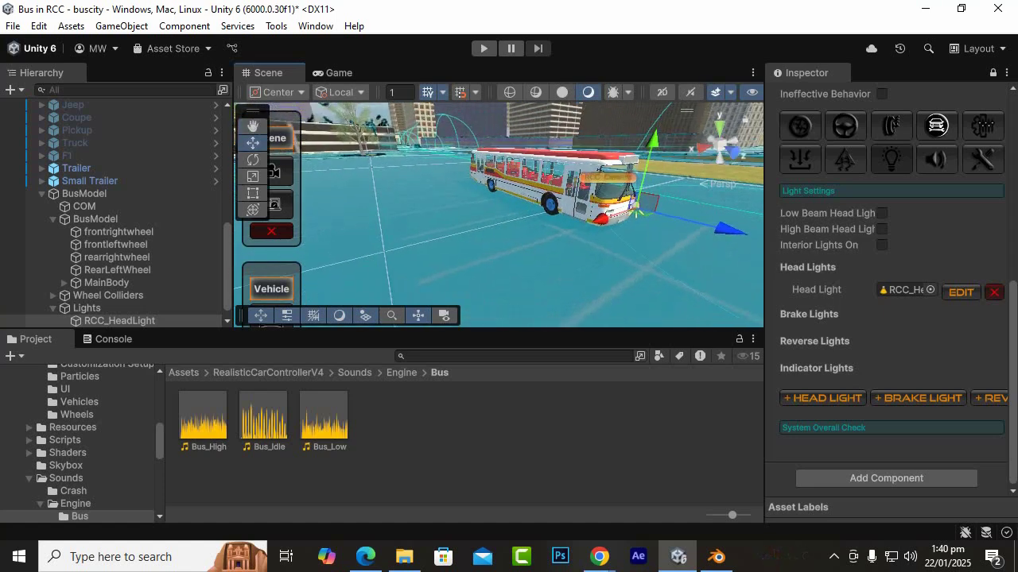
# Shift the RCC_HeadLight sideways to one front corner of the bus, working from the top view.
pyautogui.click(720, 122)
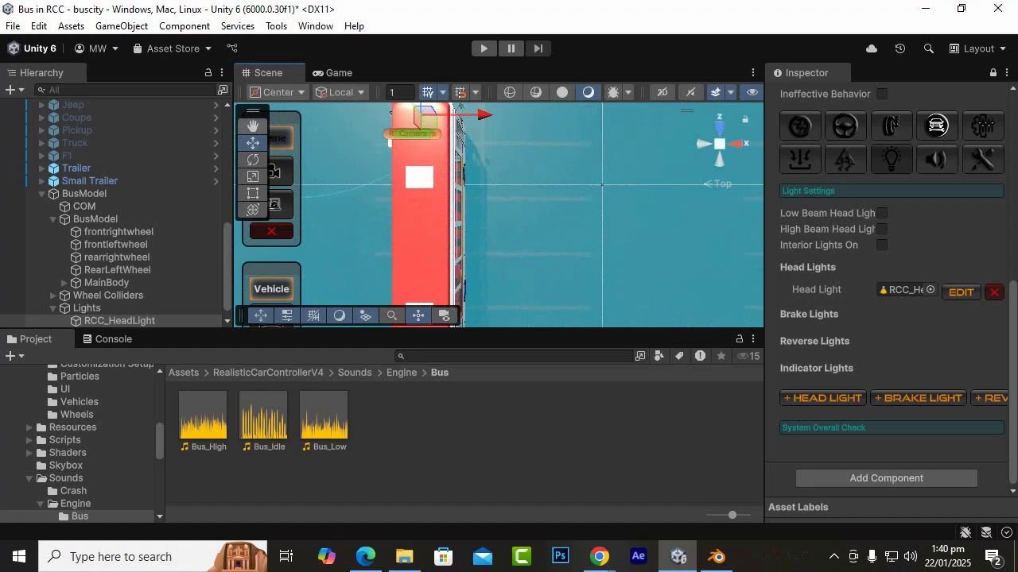
pyautogui.click(253, 126)
pyautogui.moveTo(446, 175); pyautogui.dragTo(532, 244)
pyautogui.scroll(2, 499, 215)
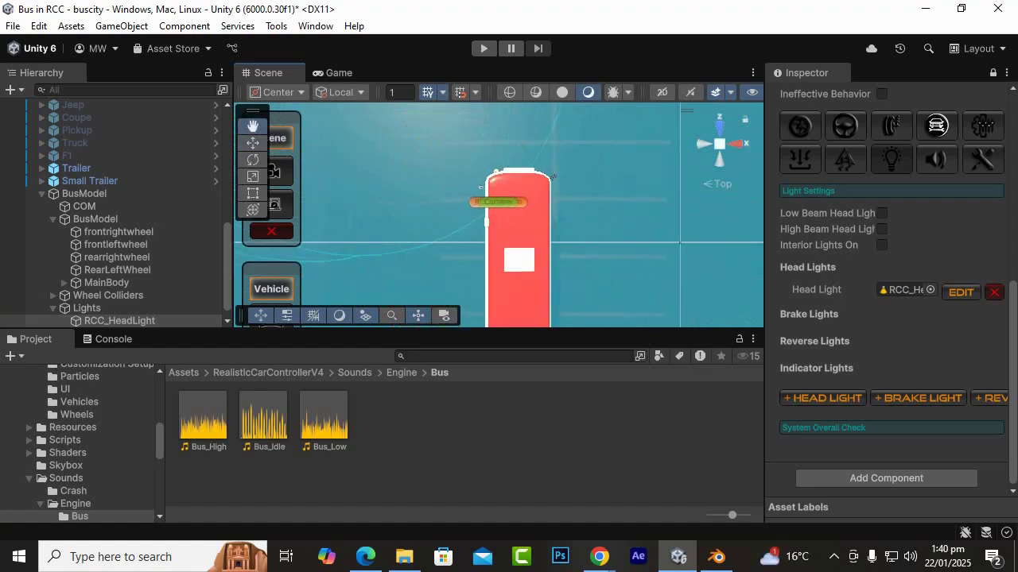
pyautogui.press('w')
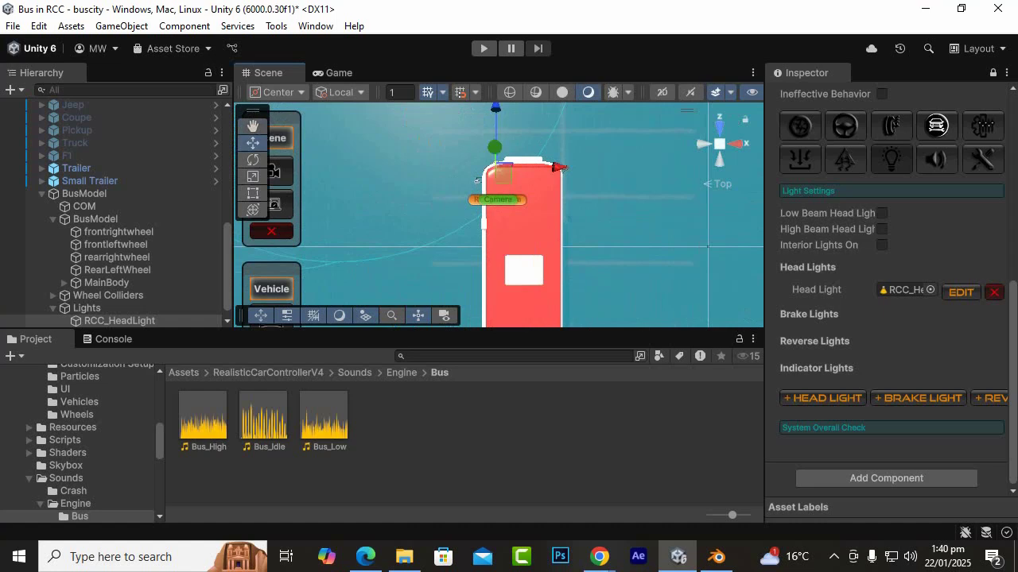
pyautogui.scroll(2, 477, 178)
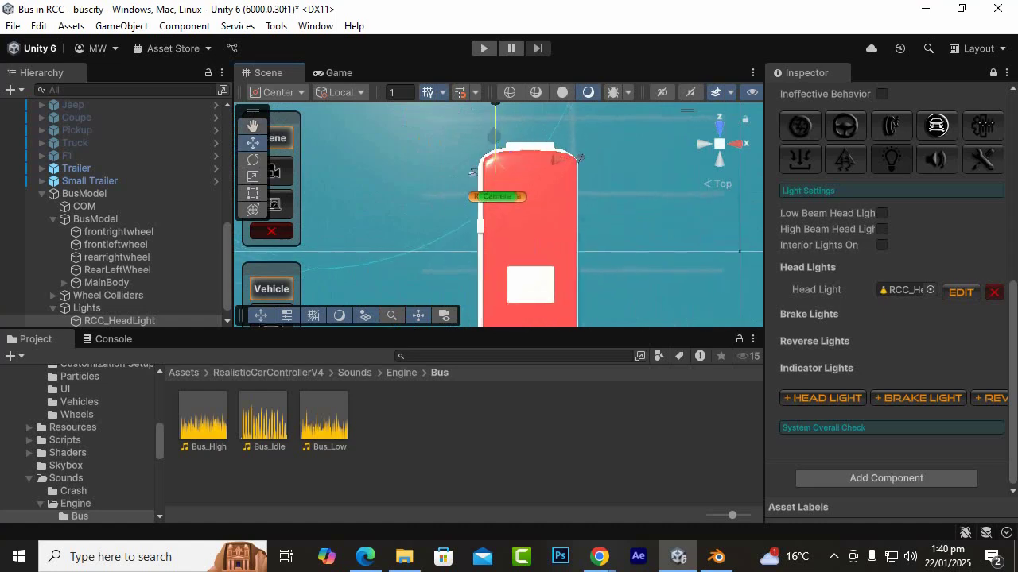
# Align the RCC_HeadLight's height and position with the headlamp on that side of the bus front.
pyautogui.keyDown('alt'); pyautogui.moveTo(477, 175); pyautogui.dragTo(994, 5); pyautogui.keyUp('alt')
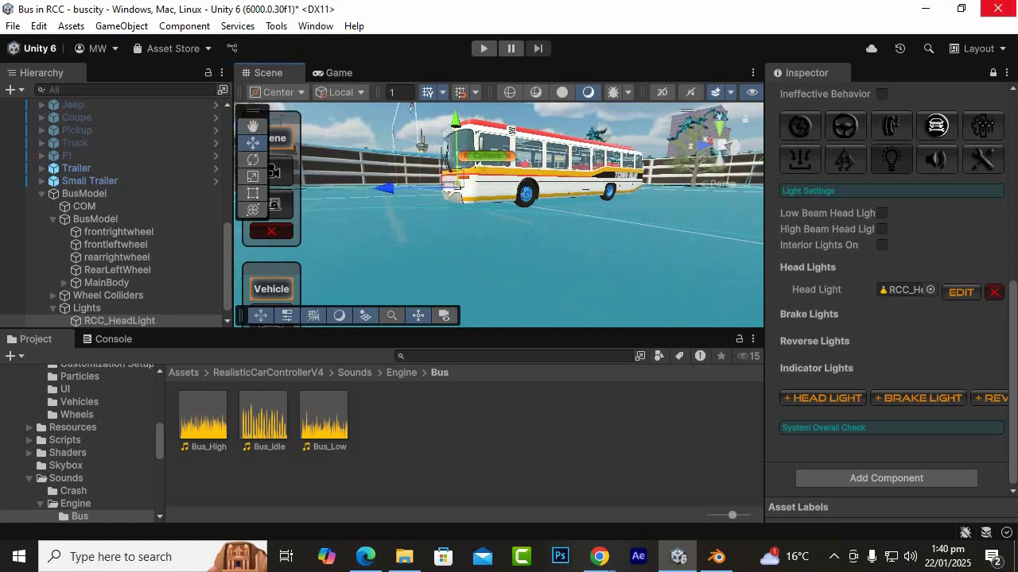
pyautogui.click(702, 146)
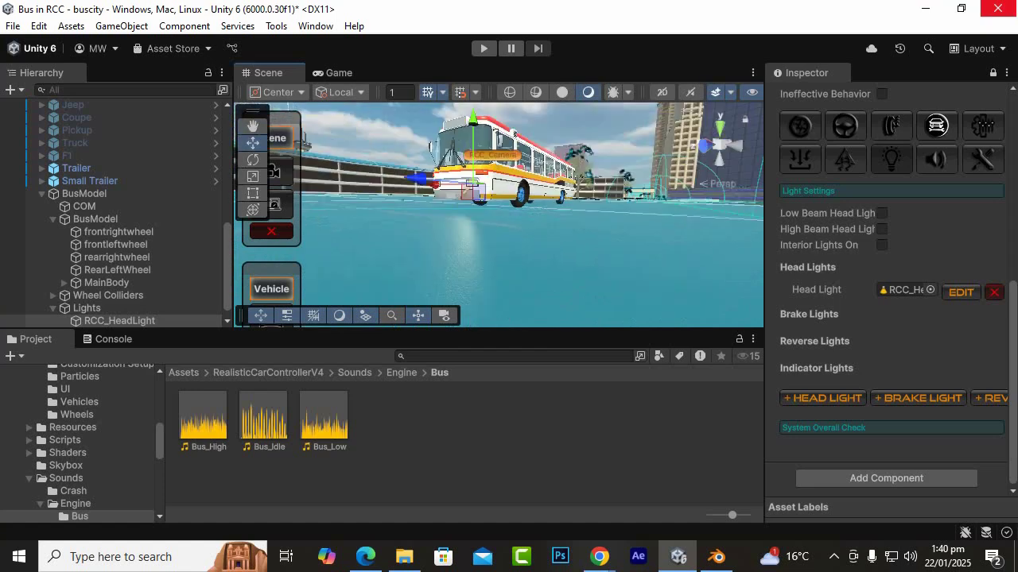
pyautogui.keyDown('alt'); pyautogui.moveTo(469, 119); pyautogui.dragTo(473, 141); pyautogui.keyUp('alt')
pyautogui.scroll(8, 474, 141)
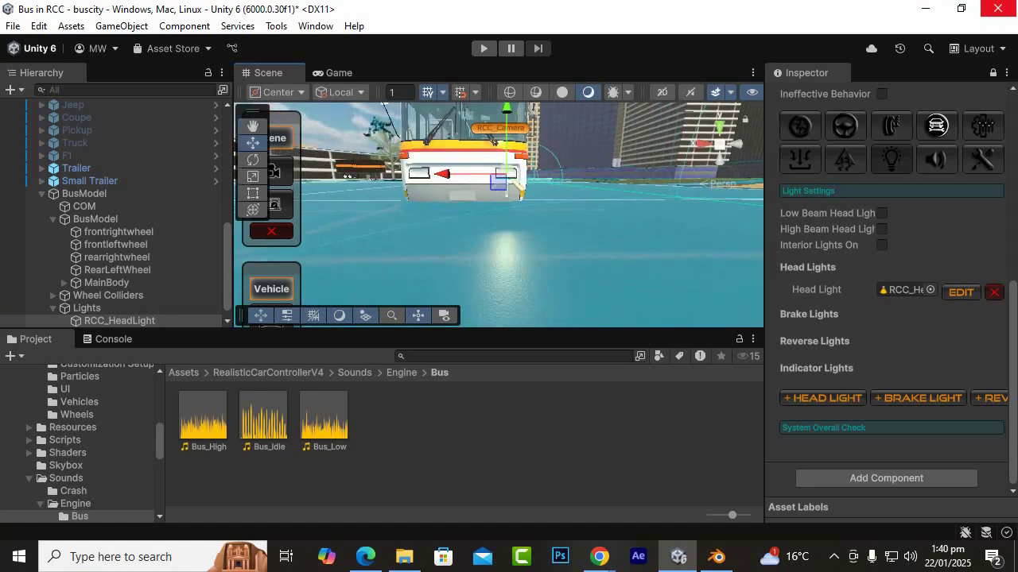
pyautogui.keyDown('alt'); pyautogui.moveTo(548, 115); pyautogui.dragTo(612, 133); pyautogui.keyUp('alt')
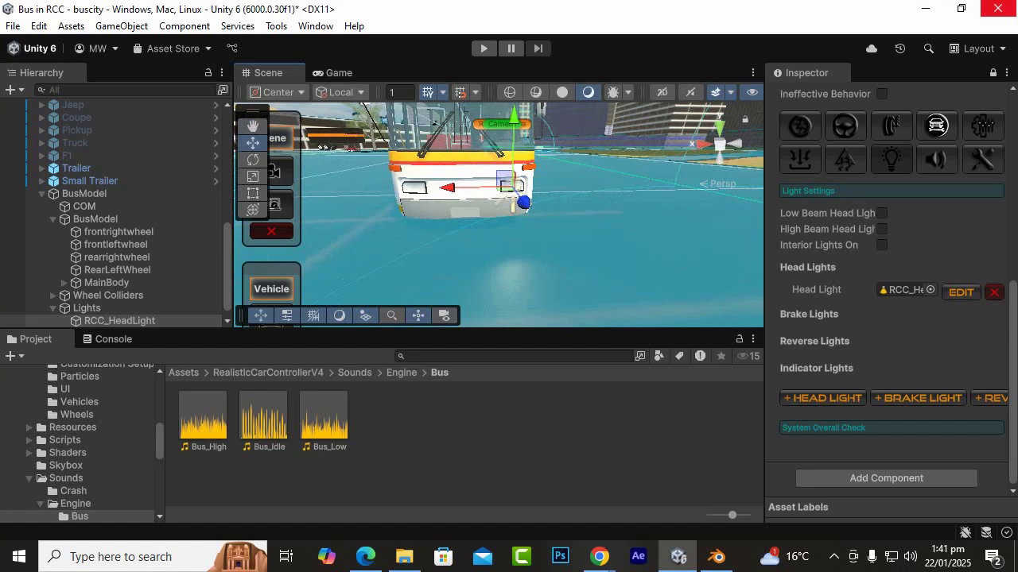
# Duplicate the RCC_HeadLight and move the copy along its X axis onto the opposite headlamp.
pyautogui.hotkey('ctrl', 'd')
pyautogui.moveTo(448, 187); pyautogui.dragTo(350, 189)
pyautogui.keyDown('alt'); pyautogui.moveTo(414, 223); pyautogui.dragTo(501, 229); pyautogui.keyUp('alt')
pyautogui.moveTo(380, 200); pyautogui.dragTo(378, 201)
pyautogui.scroll(-1, 886, 294)
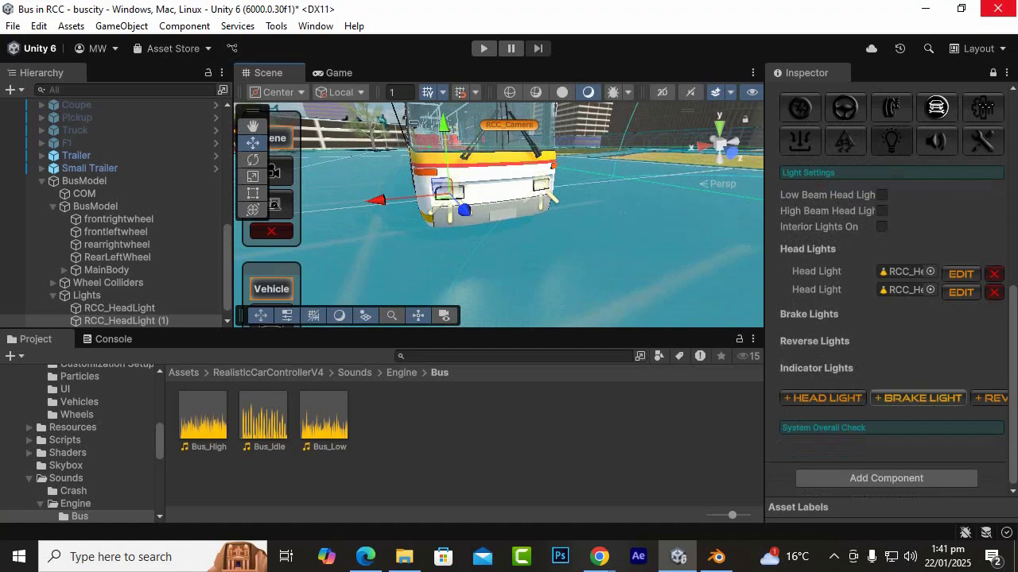
# Add an RCC_BrakeLight to the bus and move it back to the rear end of the body.
pyautogui.click(919, 398)
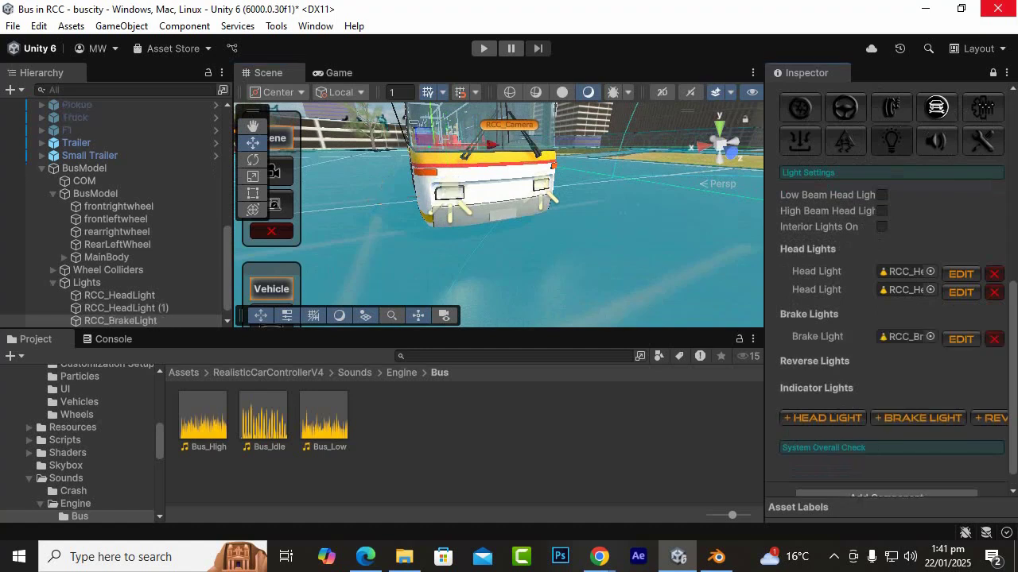
pyautogui.scroll(-3, 498, 215)
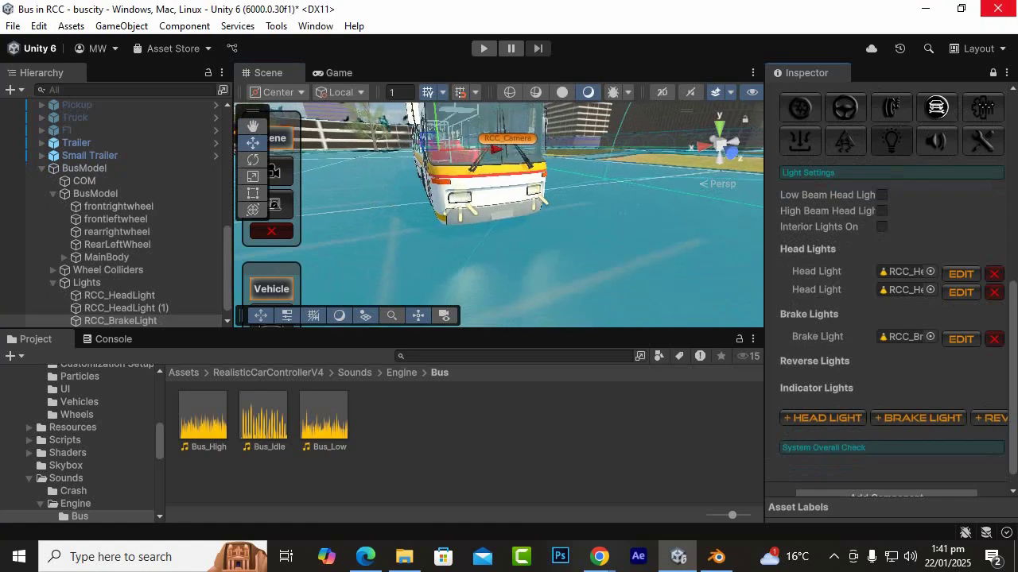
pyautogui.keyDown('alt'); pyautogui.moveTo(499, 215); pyautogui.dragTo(663, 258); pyautogui.keyUp('alt')
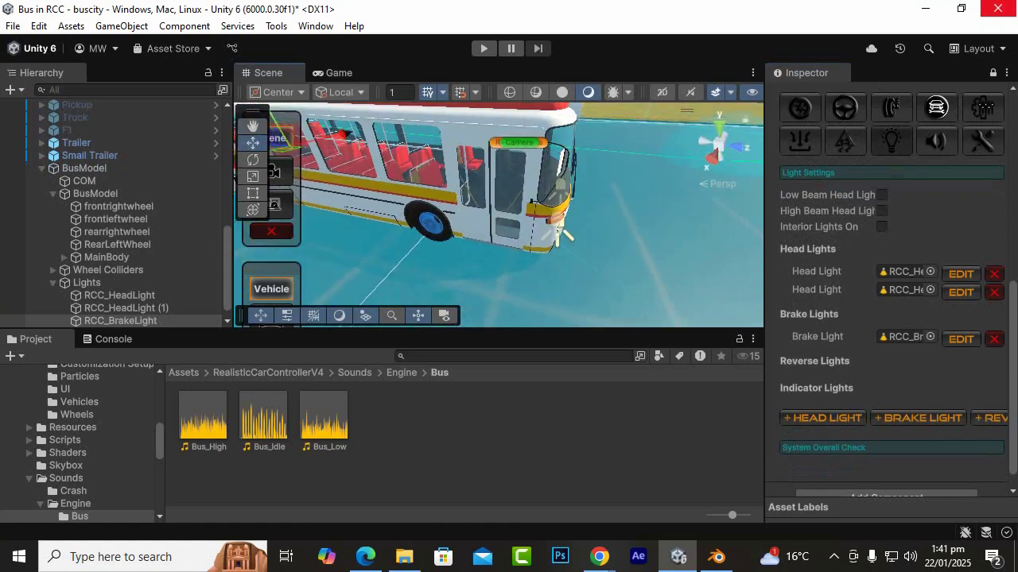
pyautogui.scroll(-2, 664, 258)
pyautogui.scroll(-2, 516, 204)
pyautogui.scroll(-6, 516, 203)
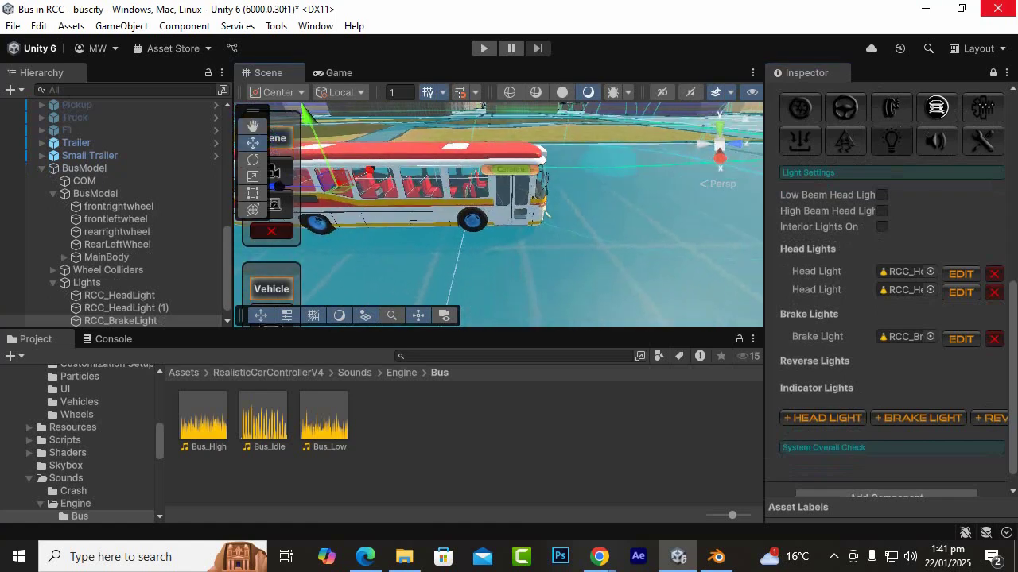
pyautogui.keyDown('alt'); pyautogui.moveTo(516, 204); pyautogui.dragTo(663, 151); pyautogui.keyUp('alt')
pyautogui.moveTo(384, 227); pyautogui.dragTo(336, 237)
# Lower the RCC_BrakeLight and move it sideways and along its Z axis onto one tail lamp at the bus rear.
pyautogui.keyDown('alt'); pyautogui.moveTo(397, 238); pyautogui.dragTo(608, 173); pyautogui.keyUp('alt')
pyautogui.scroll(3, 499, 206)
pyautogui.scroll(3, 499, 206)
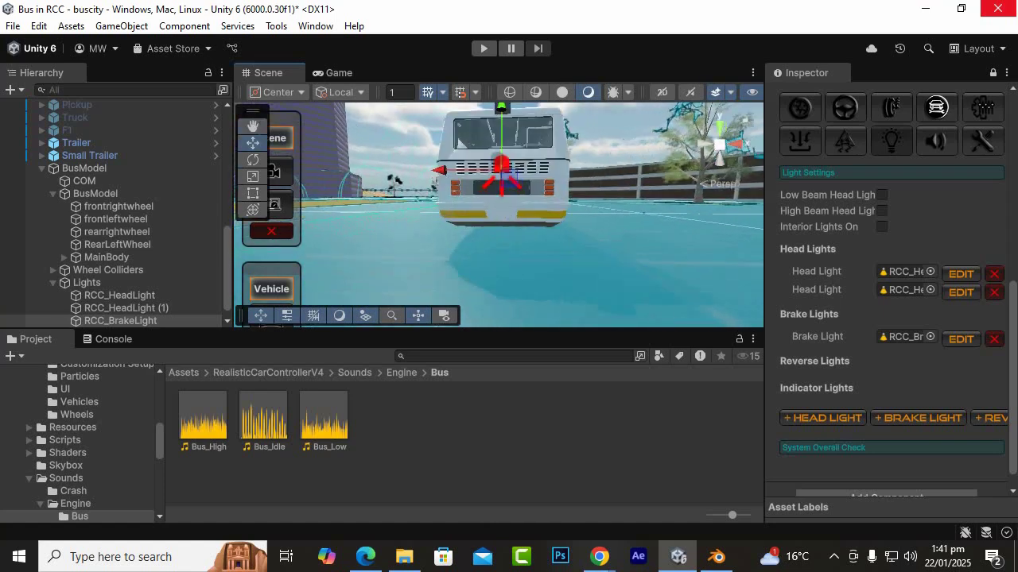
pyautogui.scroll(-3, 499, 206)
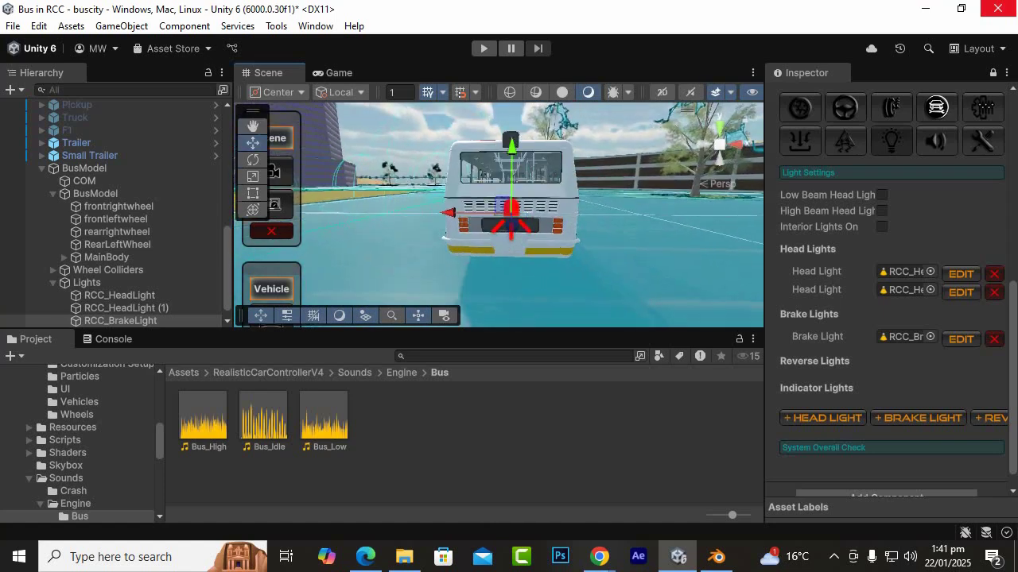
pyautogui.moveTo(511, 158); pyautogui.dragTo(511, 168)
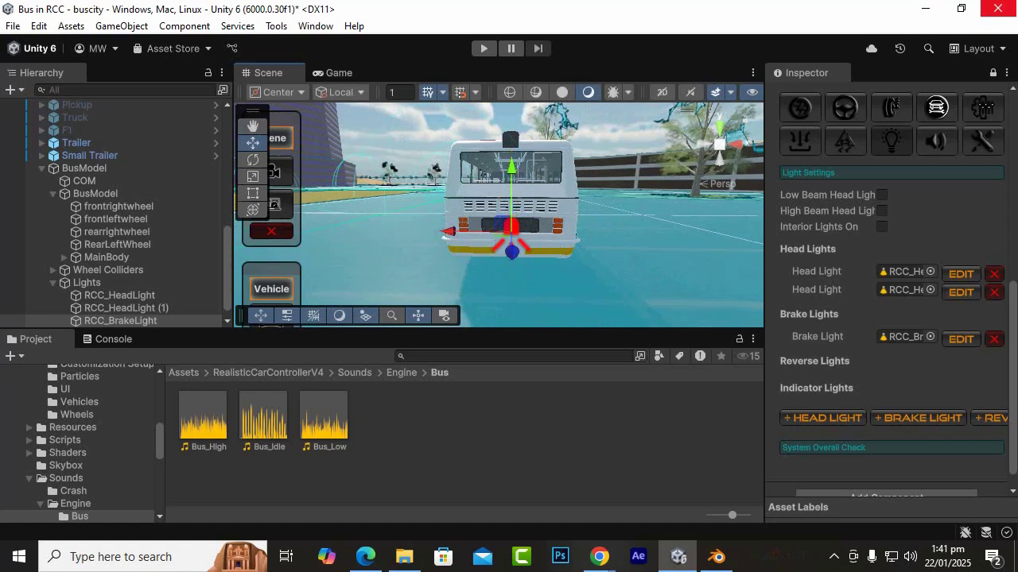
pyautogui.moveTo(450, 231); pyautogui.dragTo(612, 267)
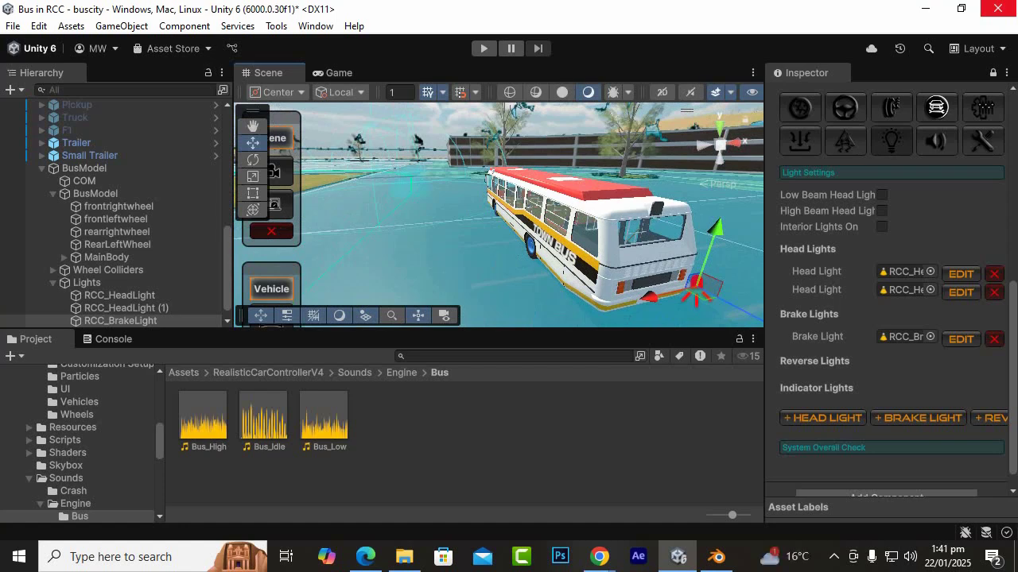
pyautogui.moveTo(743, 310); pyautogui.dragTo(627, 267)
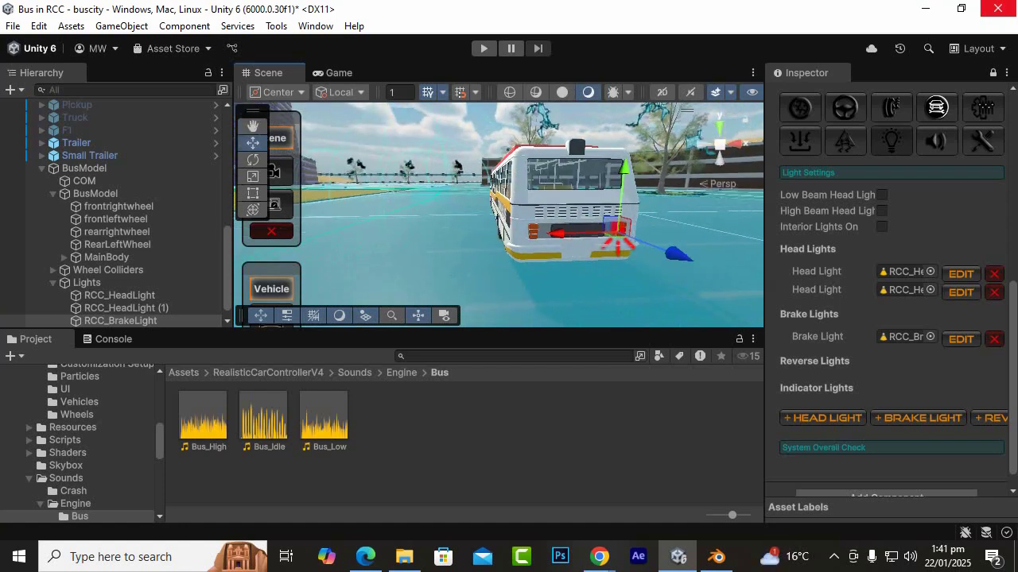
pyautogui.moveTo(558, 233)
pyautogui.mouseDown()
pyautogui.moveTo(528, 228)
pyautogui.moveTo(501, 191)
pyautogui.moveTo(509, 223)
pyautogui.moveTo(554, 249)
pyautogui.mouseUp()
# Duplicate the RCC_BrakeLight and move the copy along its X axis onto the opposite tail lamp.
pyautogui.hotkey('ctrl', 'd')
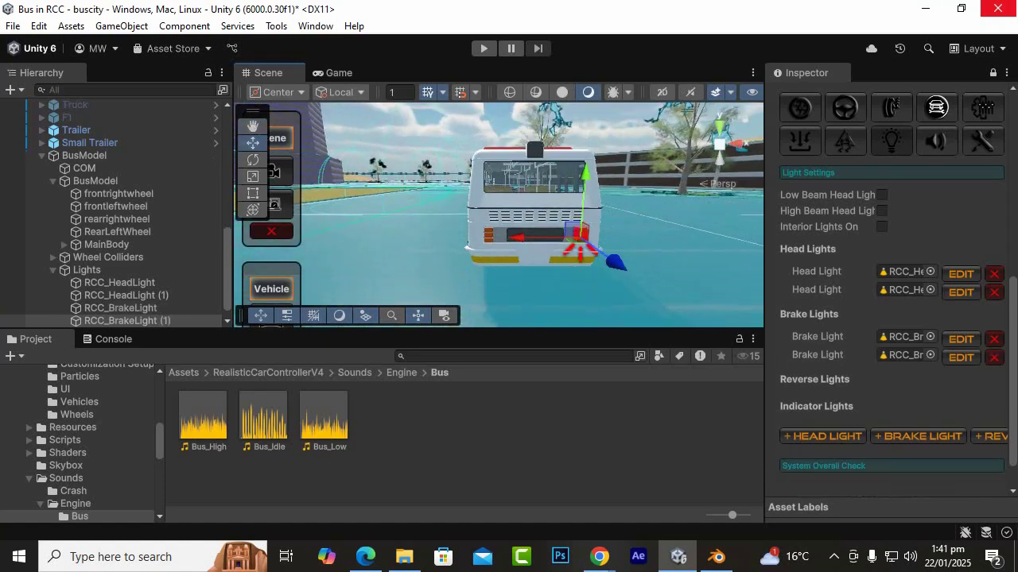
pyautogui.moveTo(515, 237); pyautogui.dragTo(431, 236)
pyautogui.scroll(-5, 432, 237)
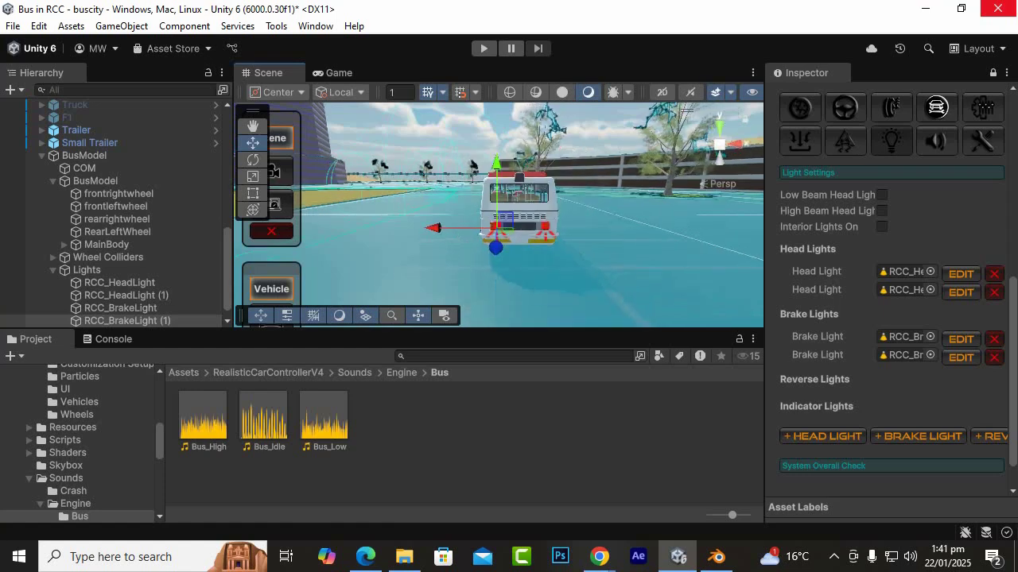
pyautogui.keyDown('alt'); pyautogui.moveTo(513, 188); pyautogui.dragTo(362, 235); pyautogui.keyUp('alt')
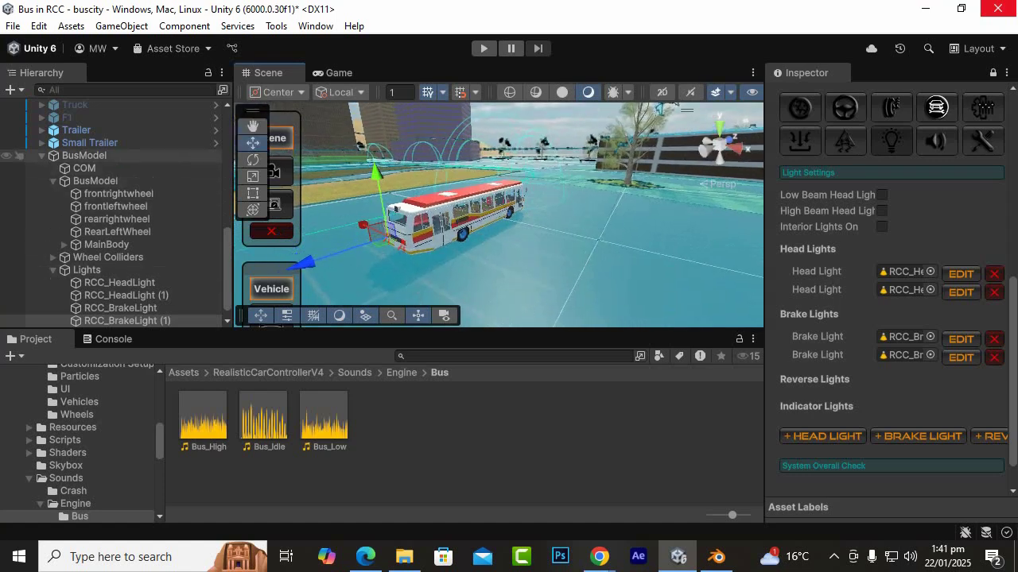
# Play-test the bus, stop the run and examine the BusModel's Rigidbody and RCC_Car Controller components.
pyautogui.click(483, 48)
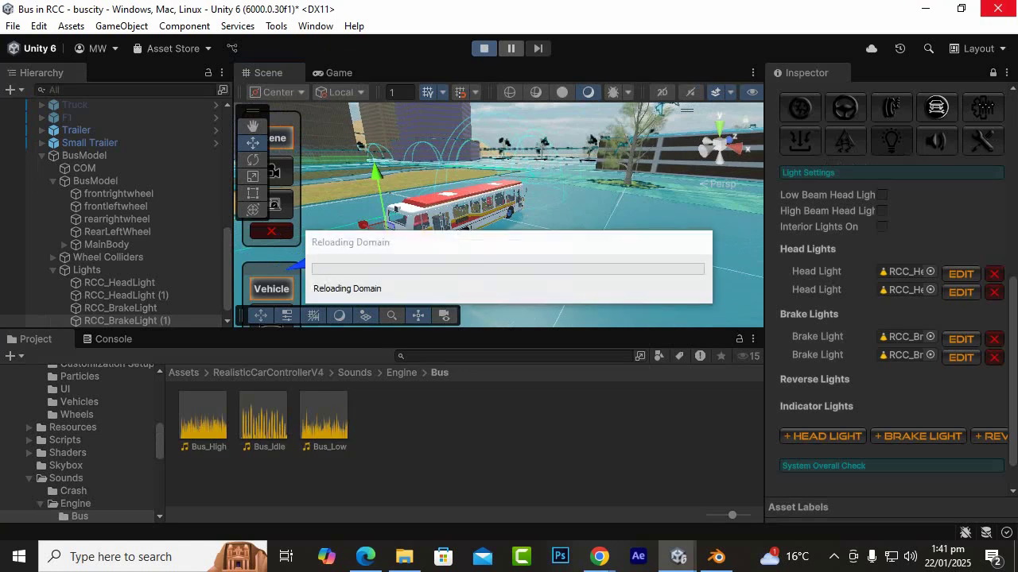
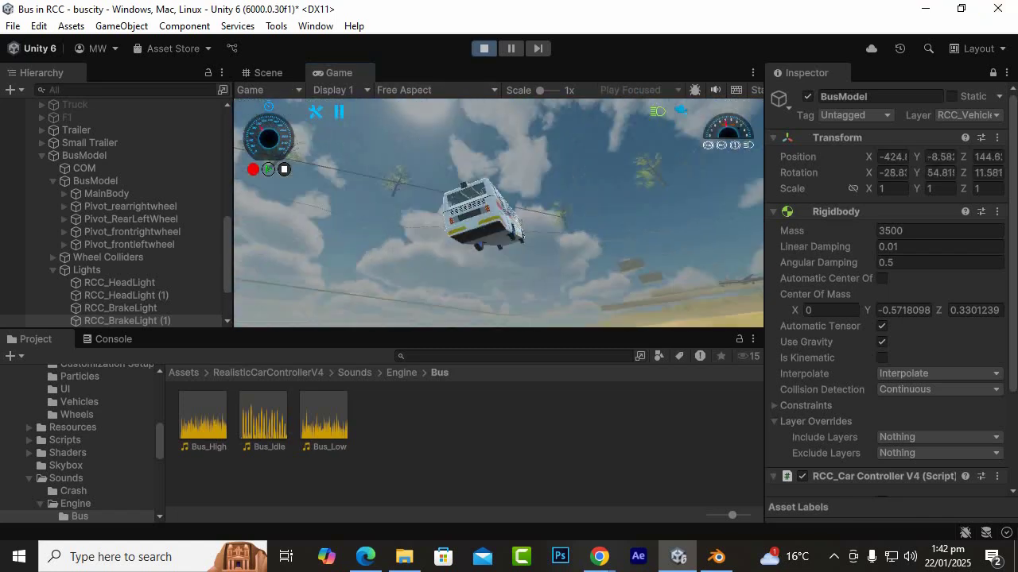
pyautogui.hotkey('ctrl', 'p')
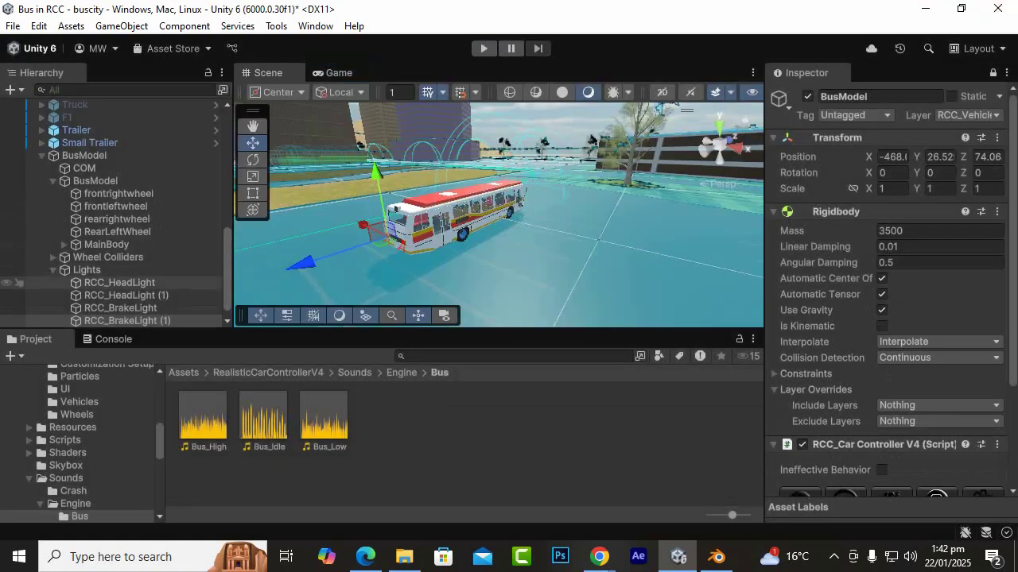
pyautogui.click(83, 155)
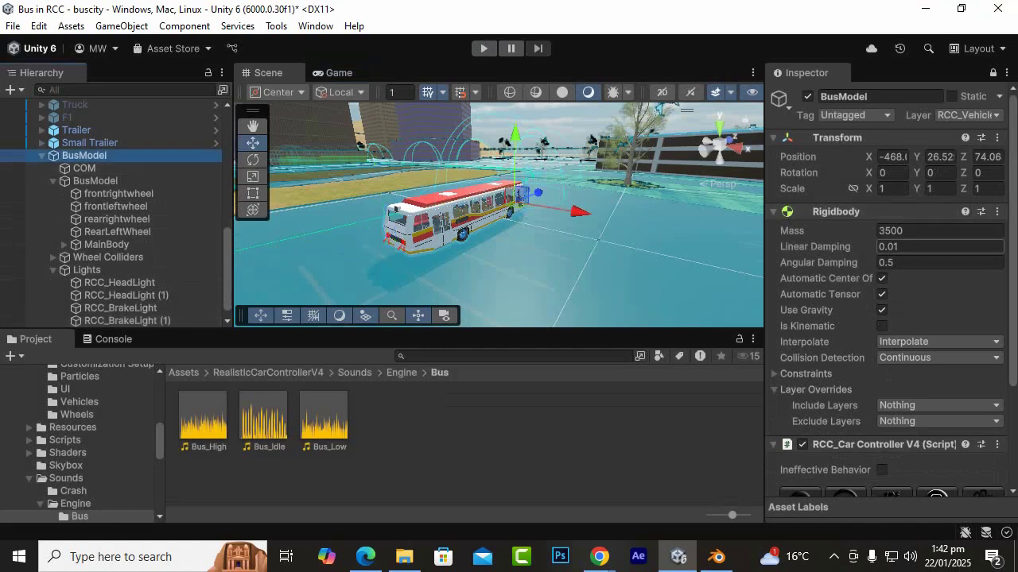
pyautogui.scroll(-3, 886, 278)
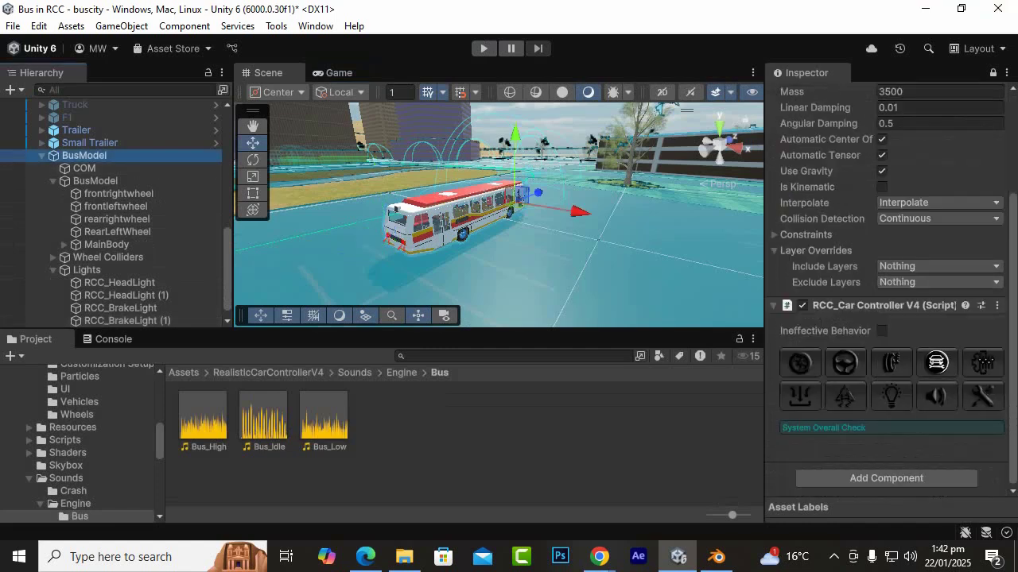
pyautogui.click(935, 396)
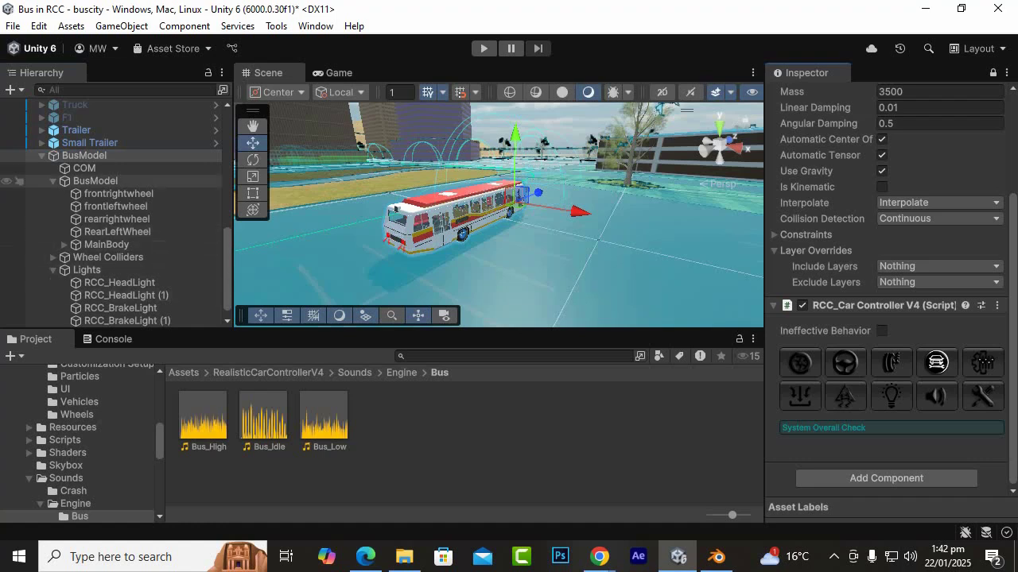
# Lower the bus's COM object slightly and shift it toward the rear wheels.
pyautogui.click(84, 168)
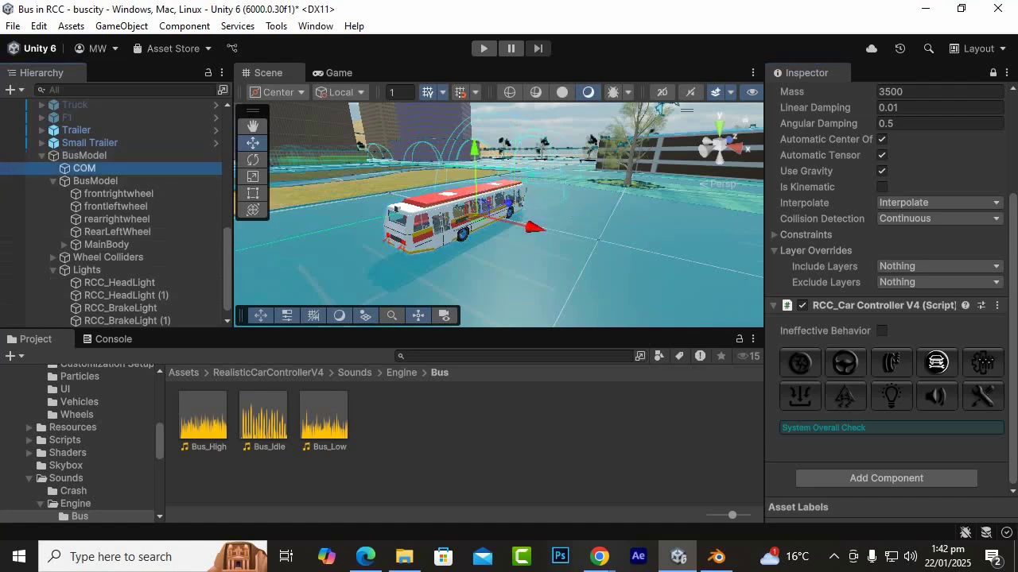
pyautogui.keyDown('alt'); pyautogui.moveTo(628, 239); pyautogui.dragTo(491, 211); pyautogui.keyUp('alt')
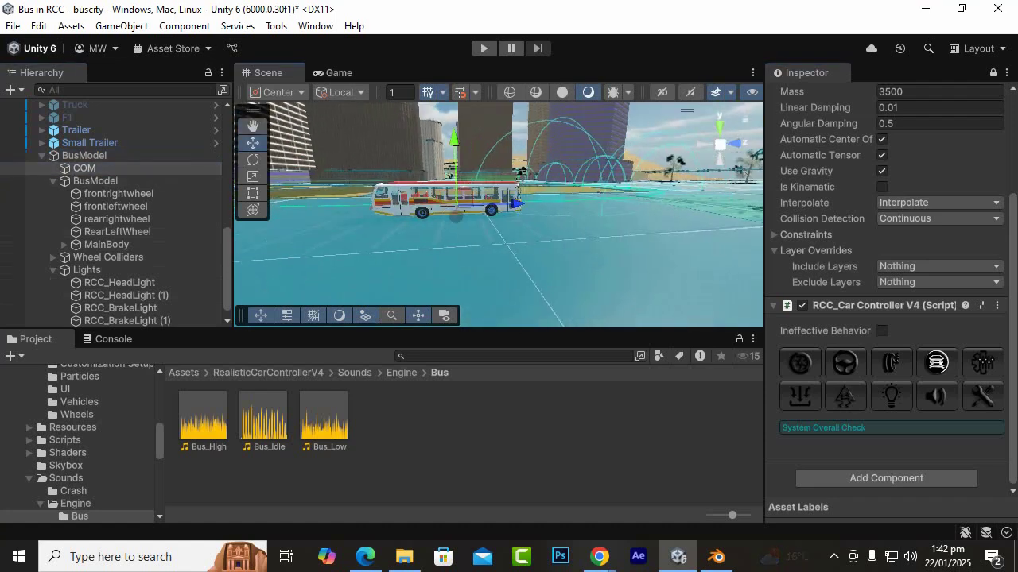
pyautogui.scroll(3, 491, 211)
pyautogui.scroll(3, 522, 169)
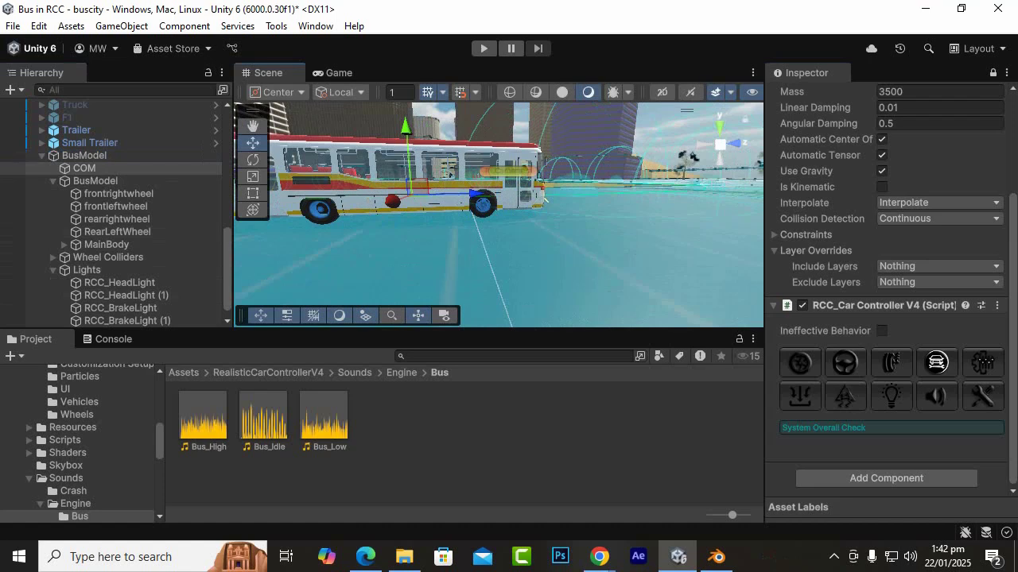
pyautogui.keyDown('alt'); pyautogui.moveTo(448, 174); pyautogui.dragTo(495, 185); pyautogui.keyUp('alt')
pyautogui.moveTo(403, 132); pyautogui.dragTo(404, 140)
pyautogui.scroll(-3, 404, 142)
pyautogui.scroll(-2, 436, 156)
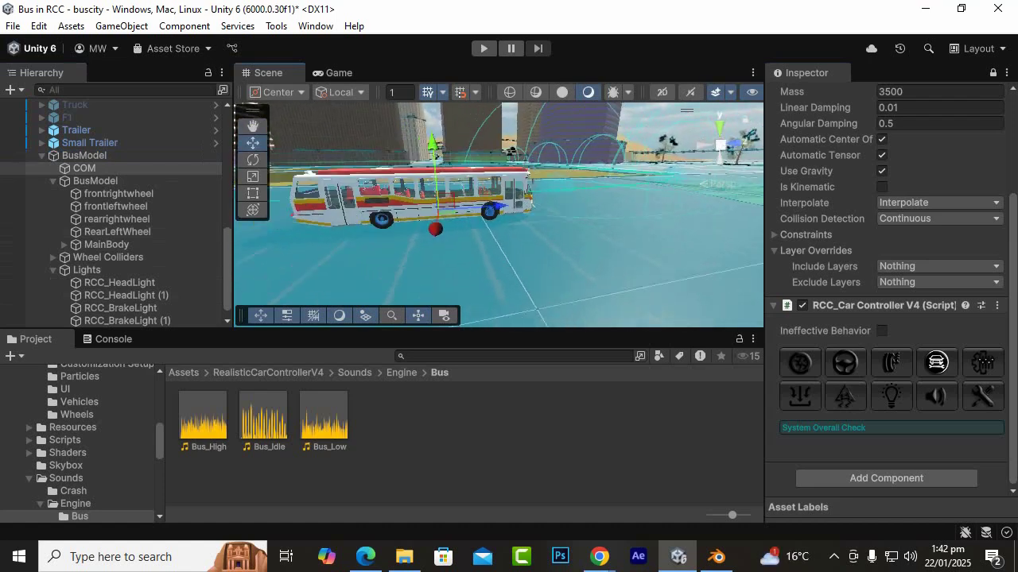
pyautogui.moveTo(500, 206); pyautogui.dragTo(452, 183)
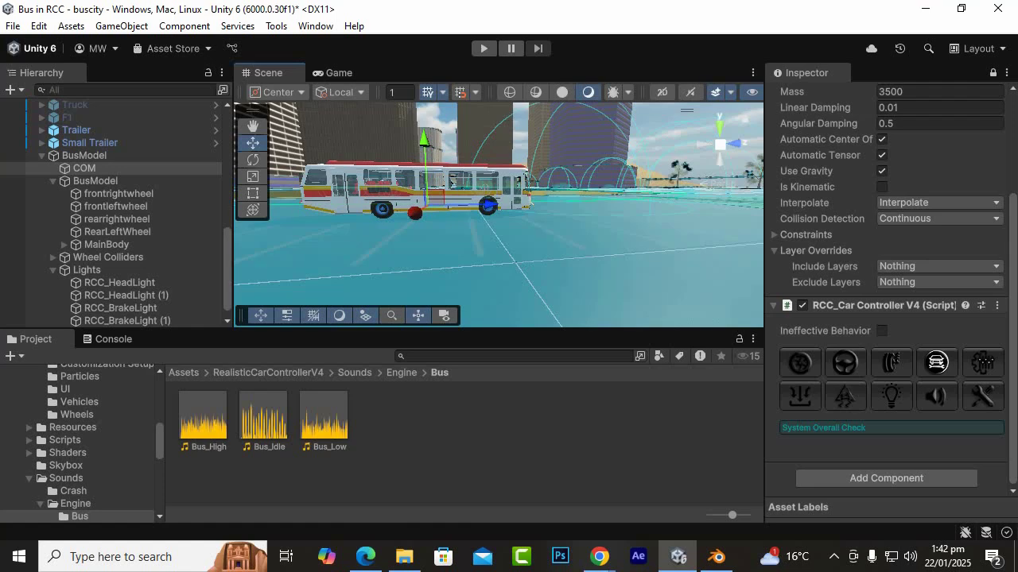
# Select the bus body mesh Object_25 and look through the BusModel settings in the locked Inspector.
pyautogui.click(253, 126)
pyautogui.moveTo(407, 176); pyautogui.dragTo(448, 184)
pyautogui.scroll(5, 448, 184)
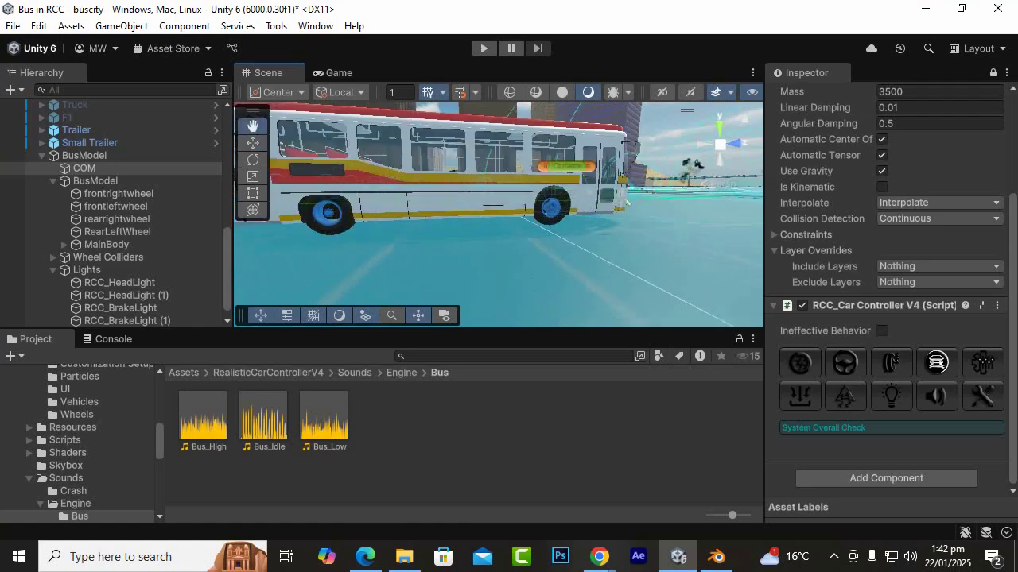
pyautogui.press('w')
pyautogui.click(419, 211)
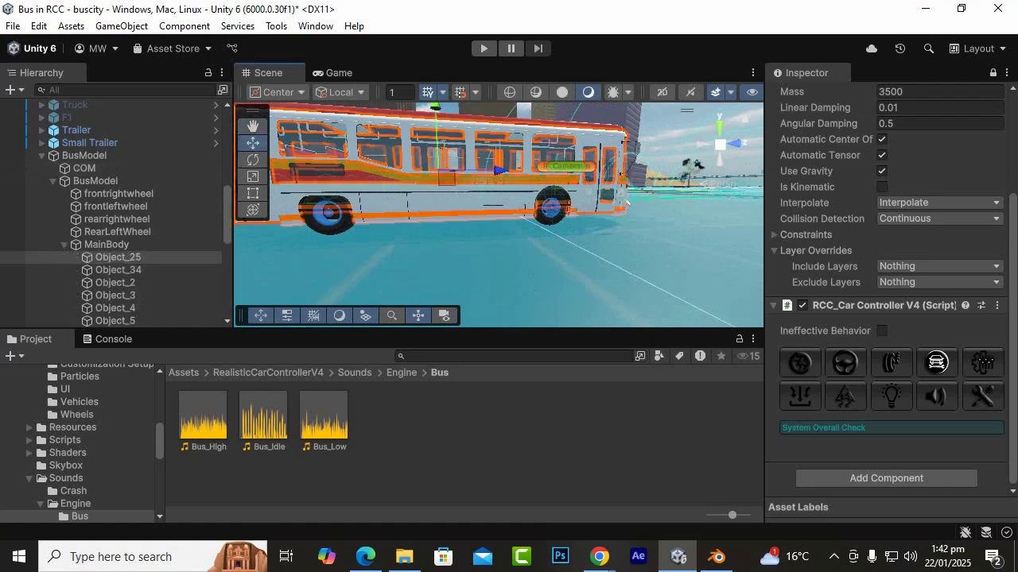
pyautogui.keyDown('alt'); pyautogui.moveTo(483, 182); pyautogui.dragTo(528, 197); pyautogui.keyUp('alt')
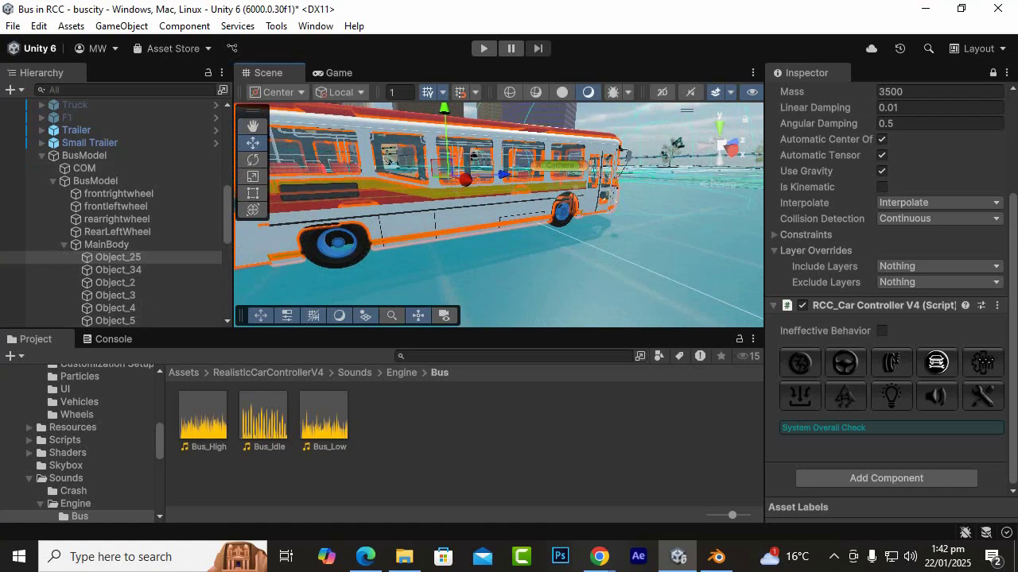
pyautogui.scroll(5, 886, 278)
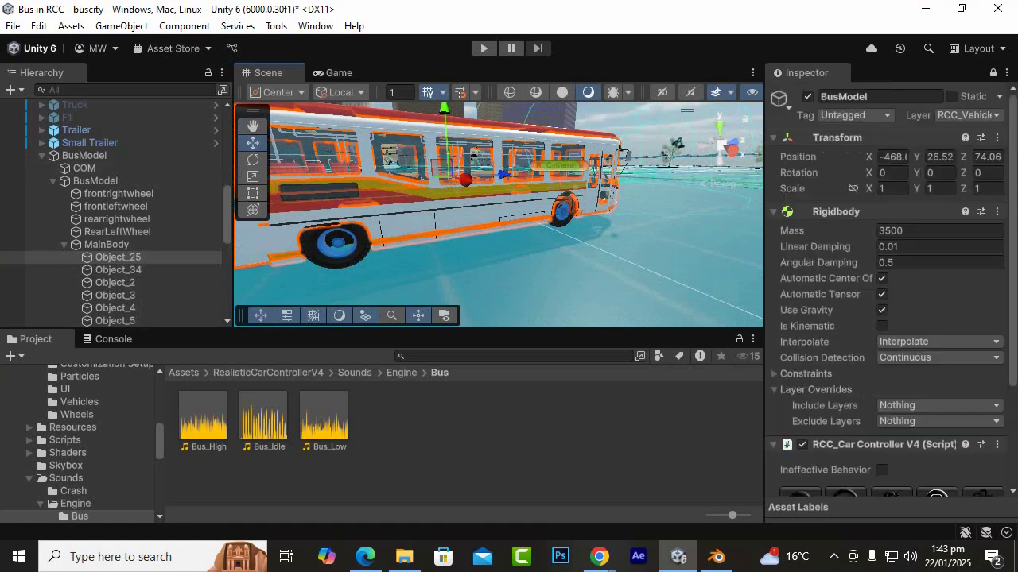
pyautogui.scroll(-5, 938, 247)
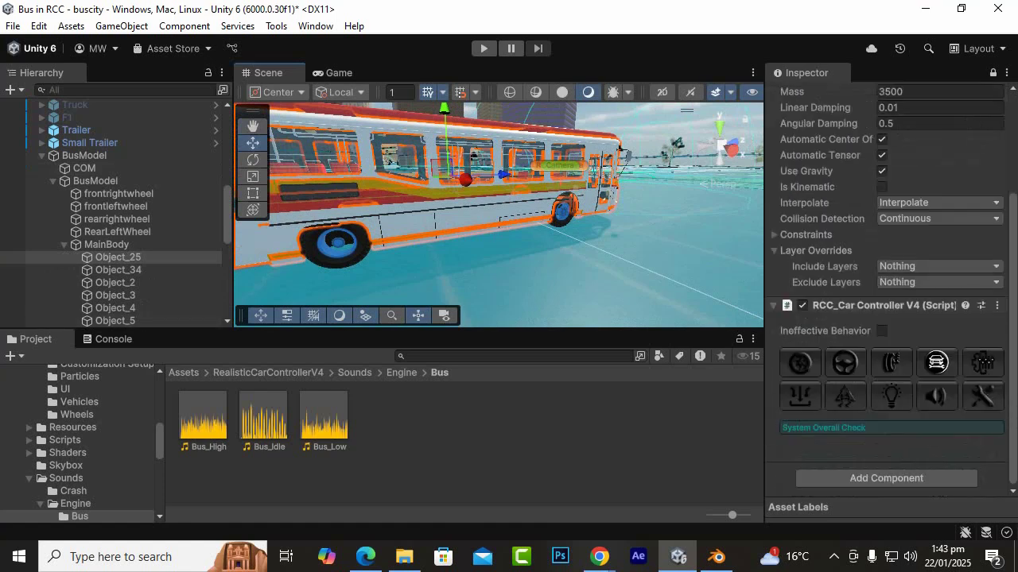
pyautogui.scroll(5, 938, 247)
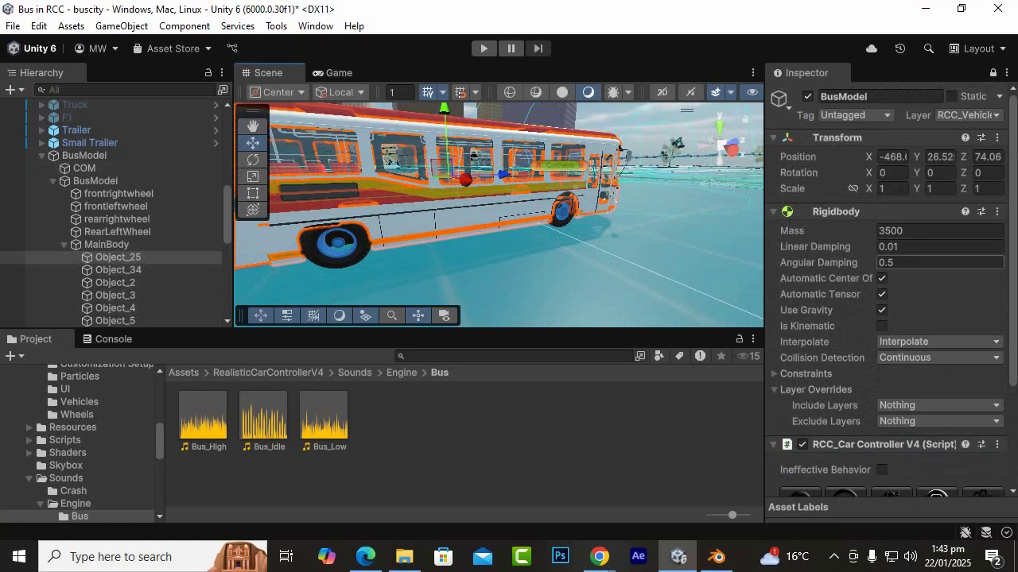
pyautogui.scroll(-4, 886, 294)
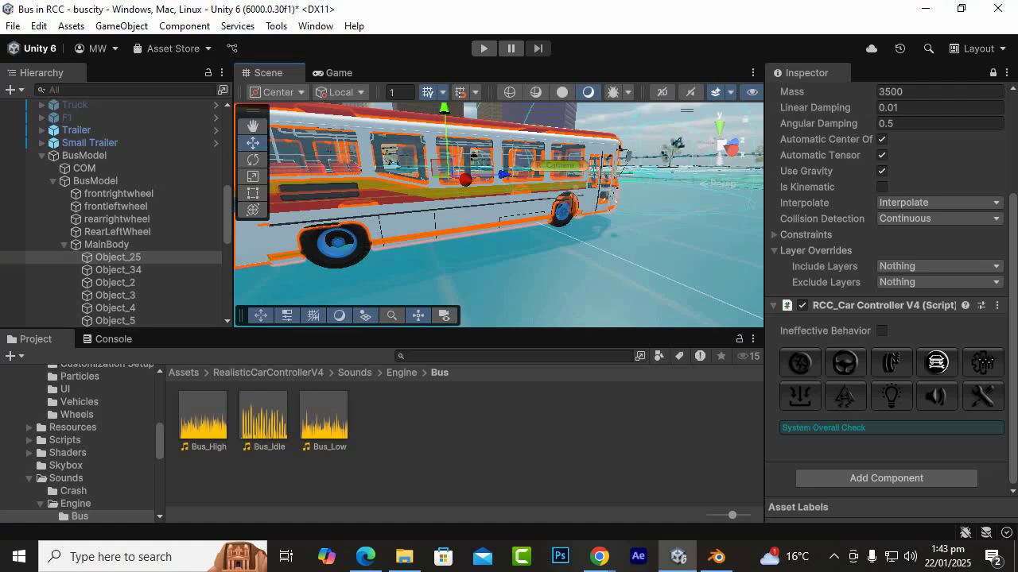
pyautogui.scroll(4, 887, 294)
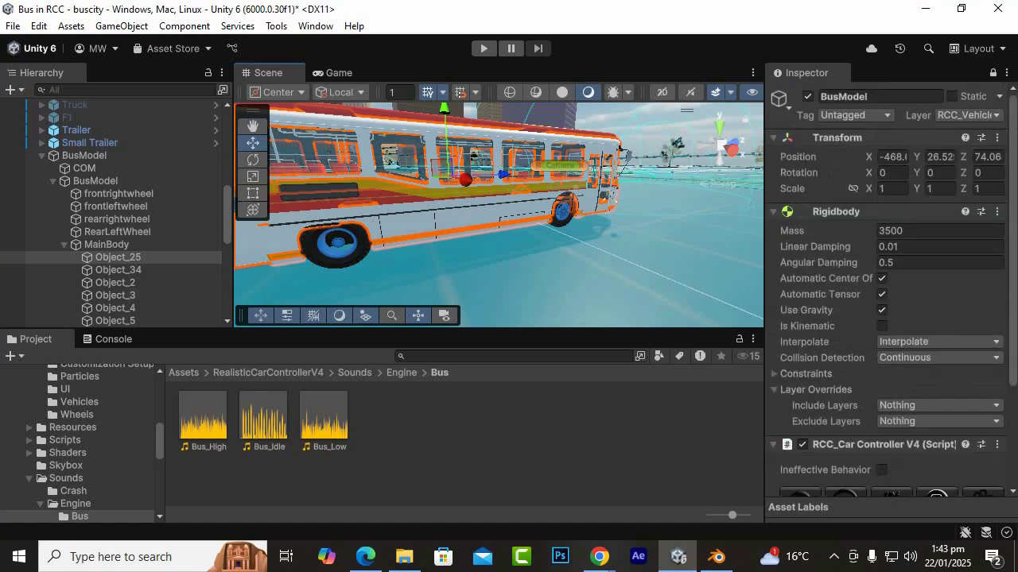
# Unlock the Inspector and examine the components of the body meshes Object_25 and Object_34.
pyautogui.click(993, 73)
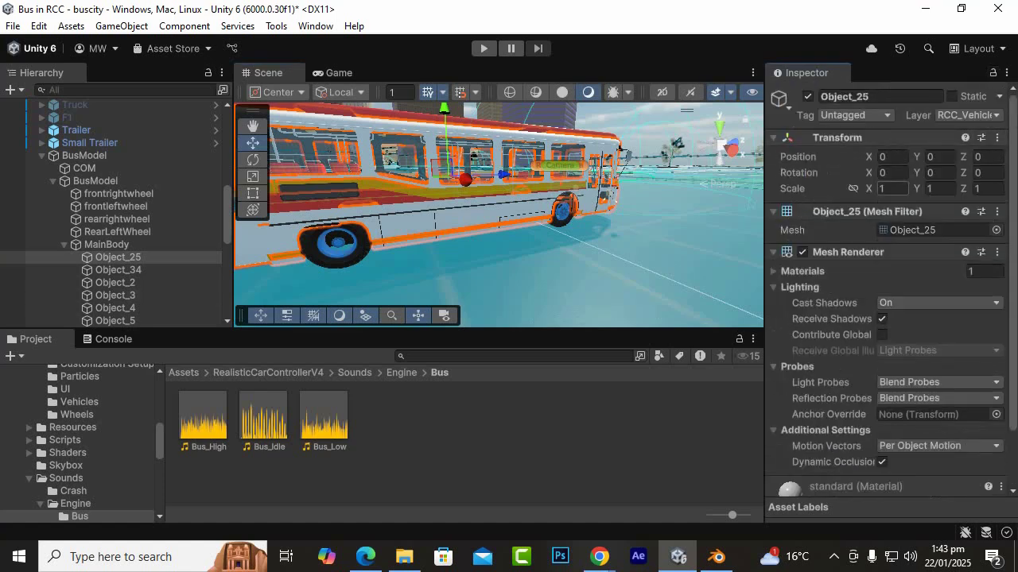
pyautogui.scroll(-2, 886, 318)
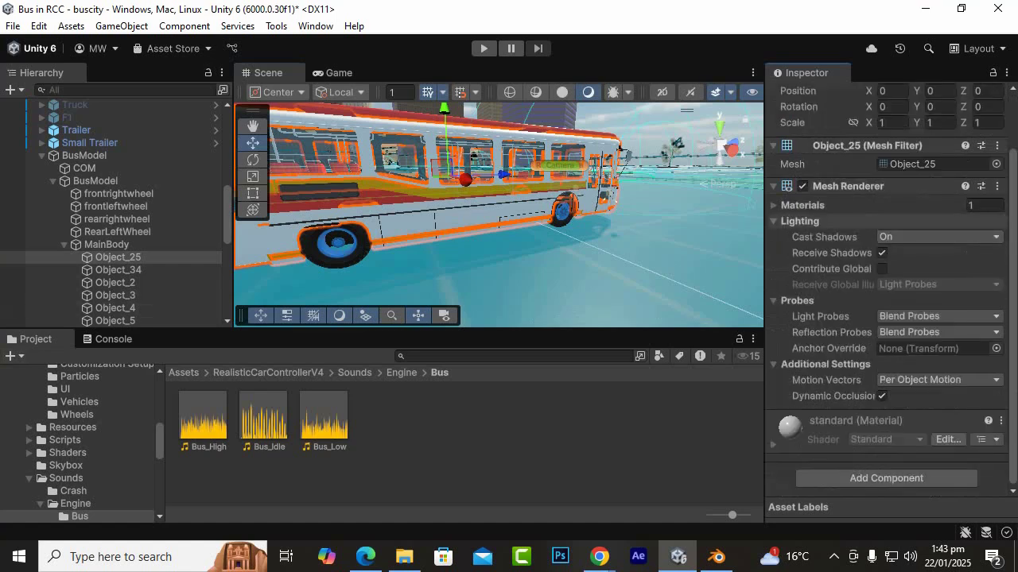
pyautogui.scroll(2, 887, 318)
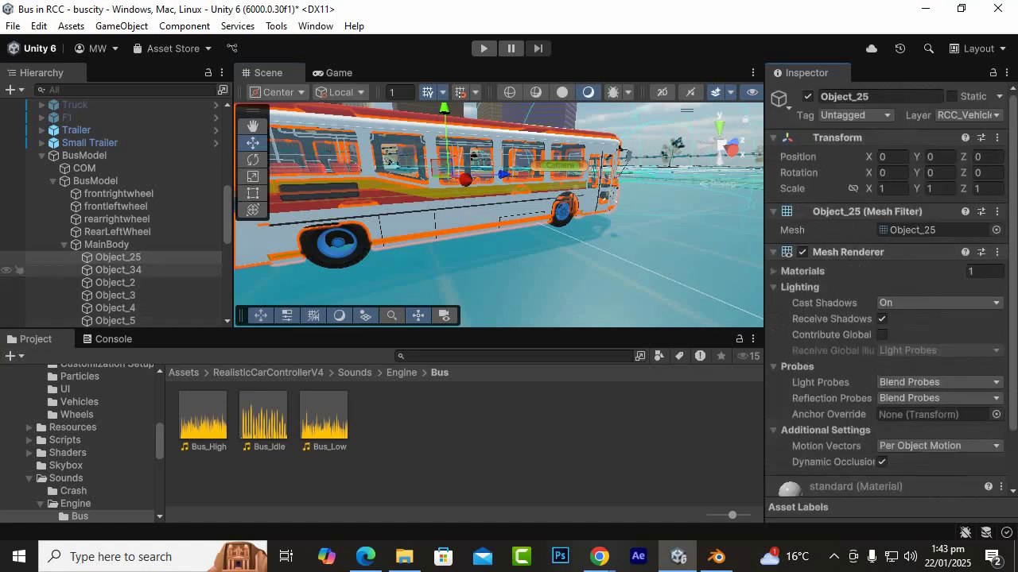
pyautogui.click(18, 270)
pyautogui.scroll(-2, 886, 318)
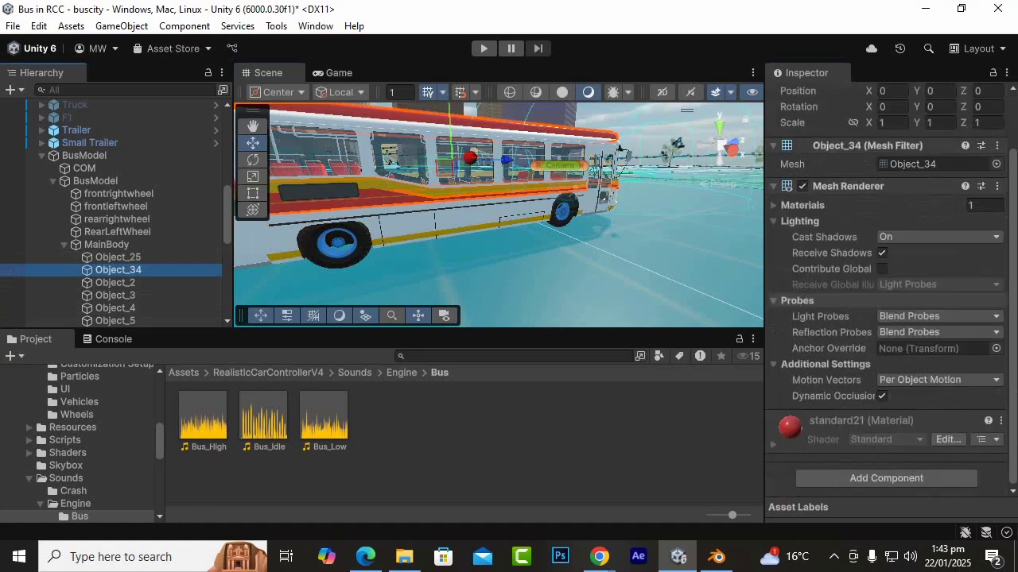
pyautogui.scroll(2, 887, 318)
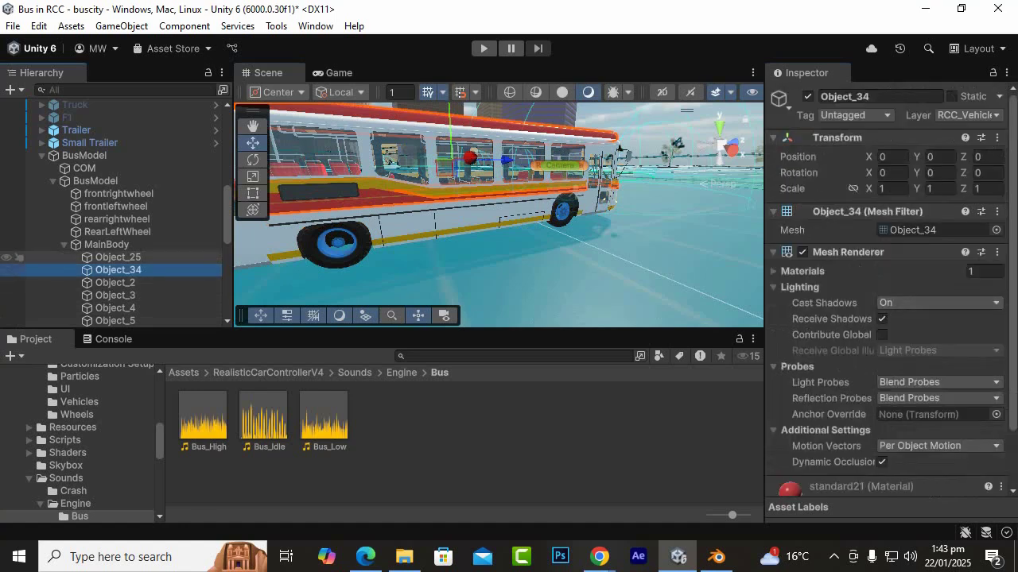
pyautogui.click(111, 257)
pyautogui.scroll(-2, 886, 318)
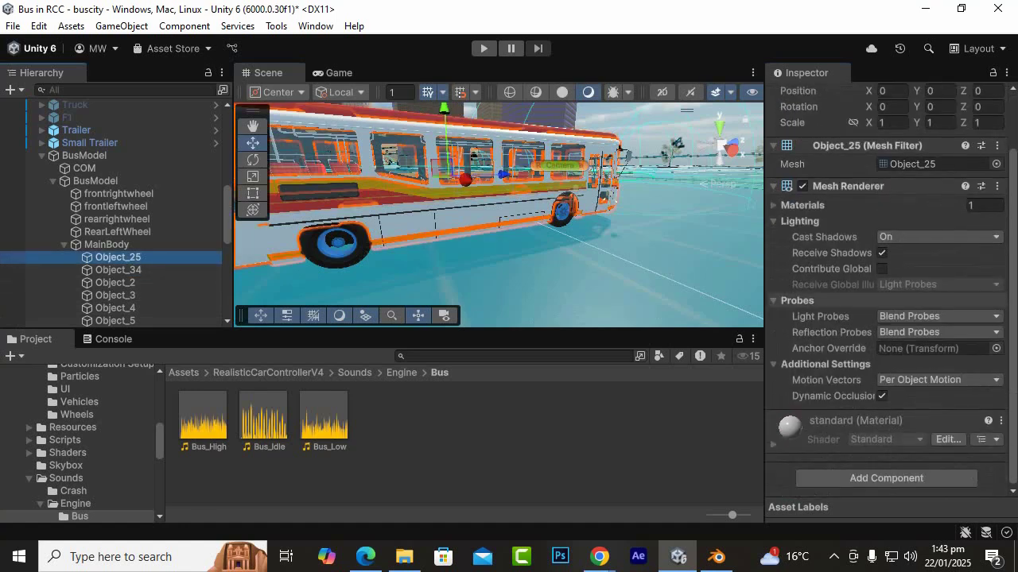
# Try the Provides Contacts option on MainBody's Mesh Collider, inspect the bus, and turn off both Provides Contacts and Convex.
pyautogui.click(103, 244)
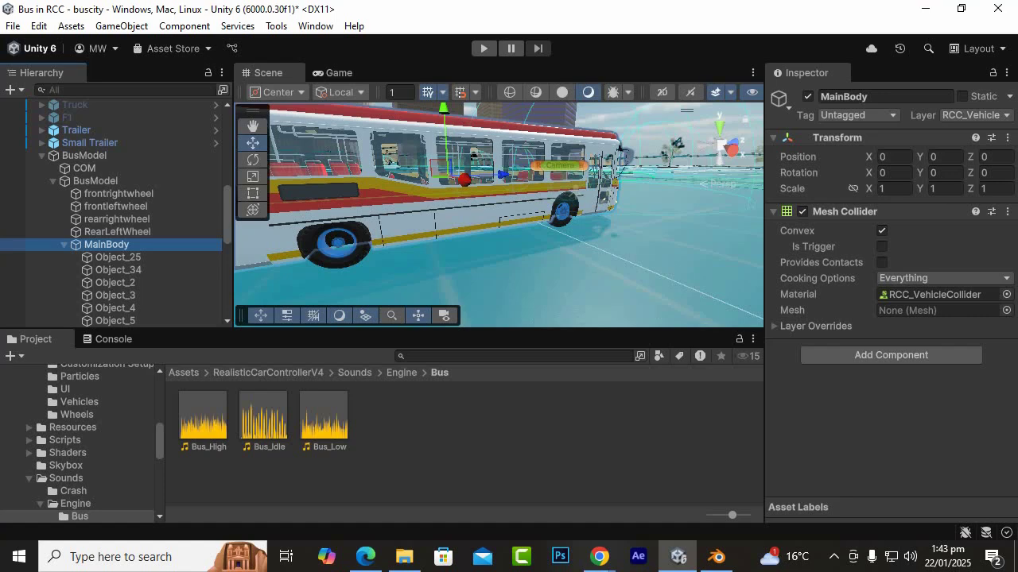
pyautogui.scroll(-6, 472, 156)
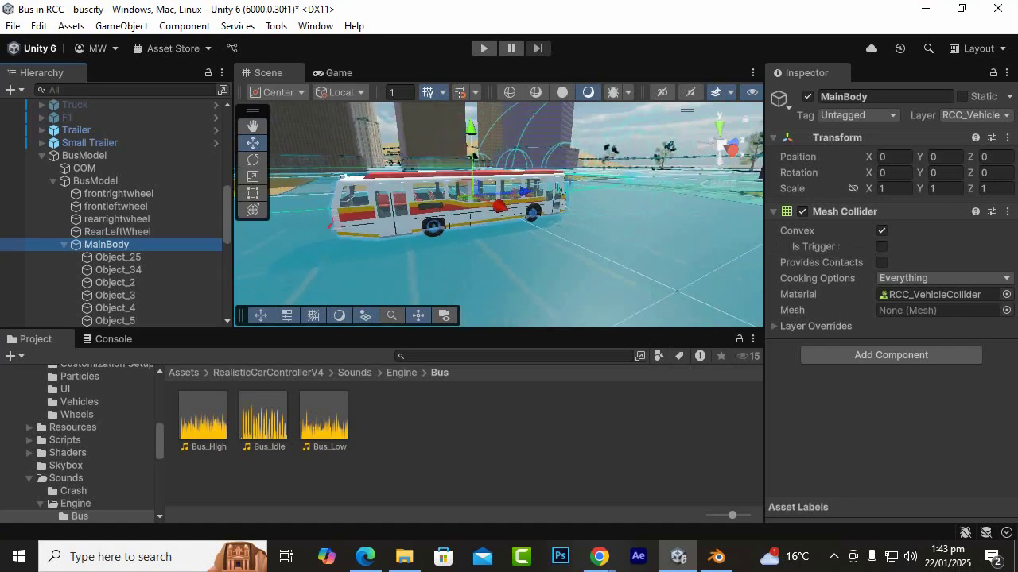
pyautogui.click(881, 247)
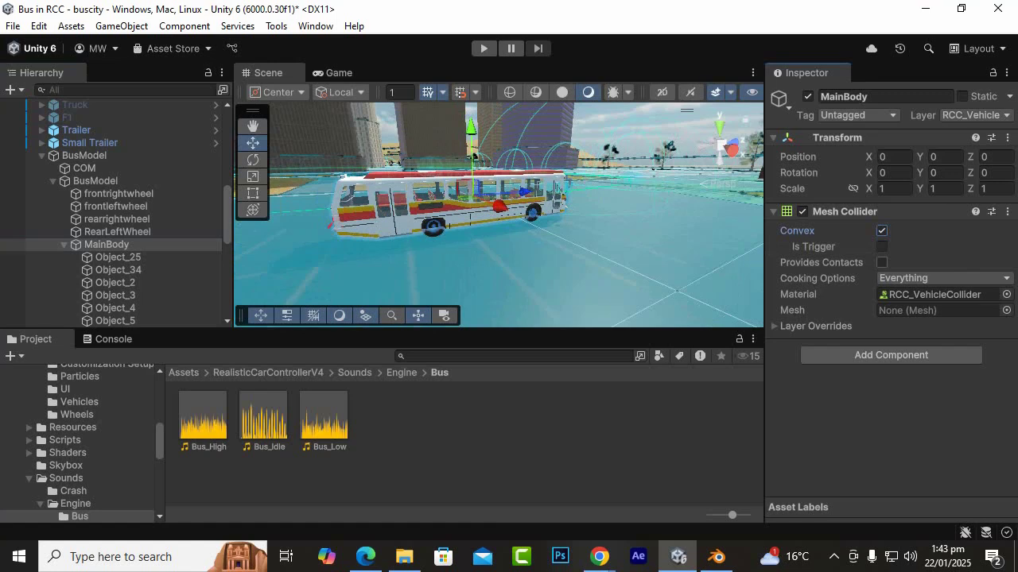
pyautogui.click(882, 262)
pyautogui.keyDown('alt'); pyautogui.moveTo(382, 230); pyautogui.dragTo(692, 255); pyautogui.keyUp('alt')
pyautogui.scroll(4, 498, 215)
pyautogui.moveTo(477, 214); pyautogui.dragTo(576, 202, button='right')
pyautogui.scroll(5, 549, 209)
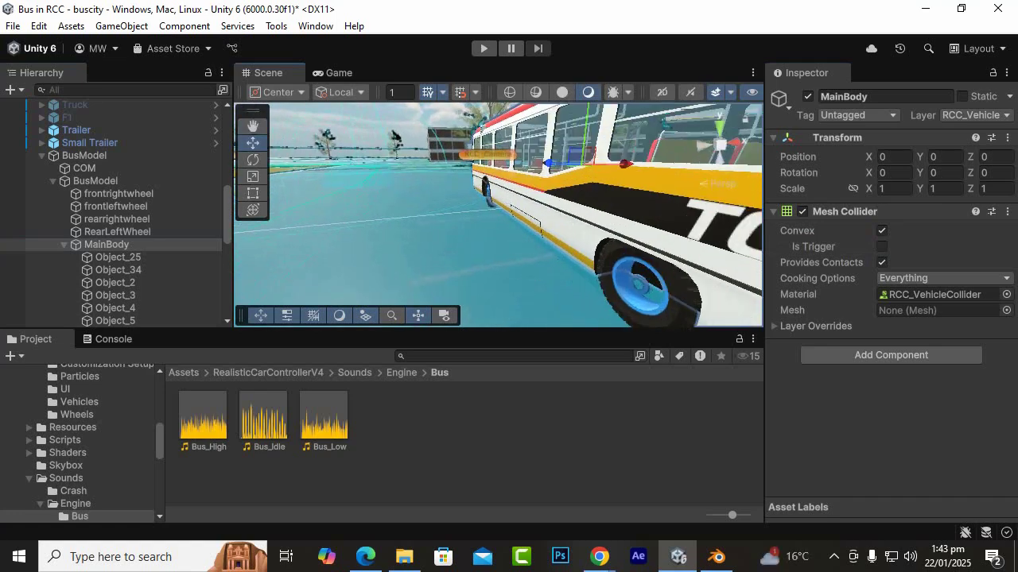
pyautogui.keyDown('alt'); pyautogui.moveTo(549, 208); pyautogui.dragTo(509, 208); pyautogui.keyUp('alt')
pyautogui.scroll(3, 498, 215)
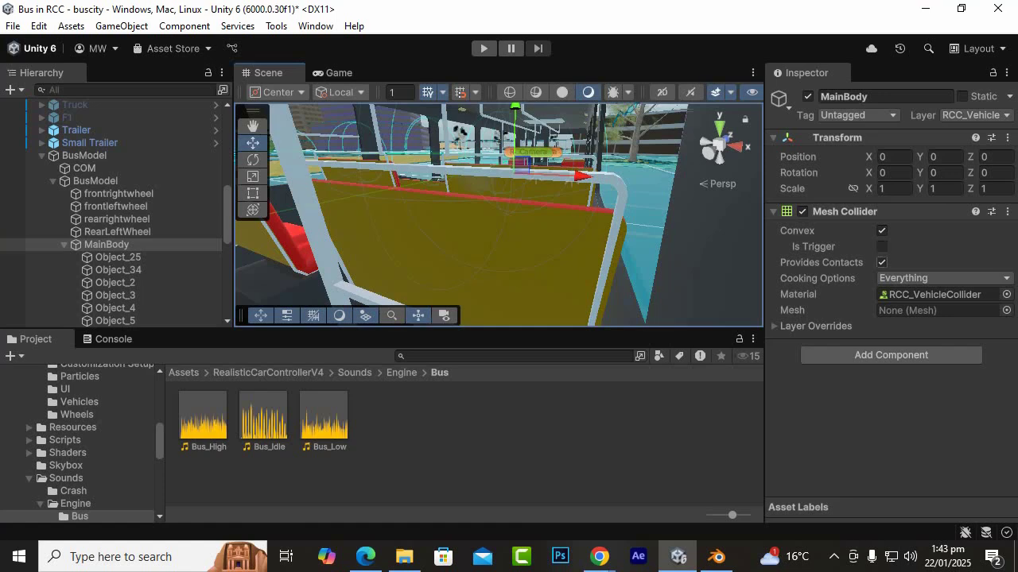
pyautogui.click(821, 262)
pyautogui.scroll(-6, 509, 210)
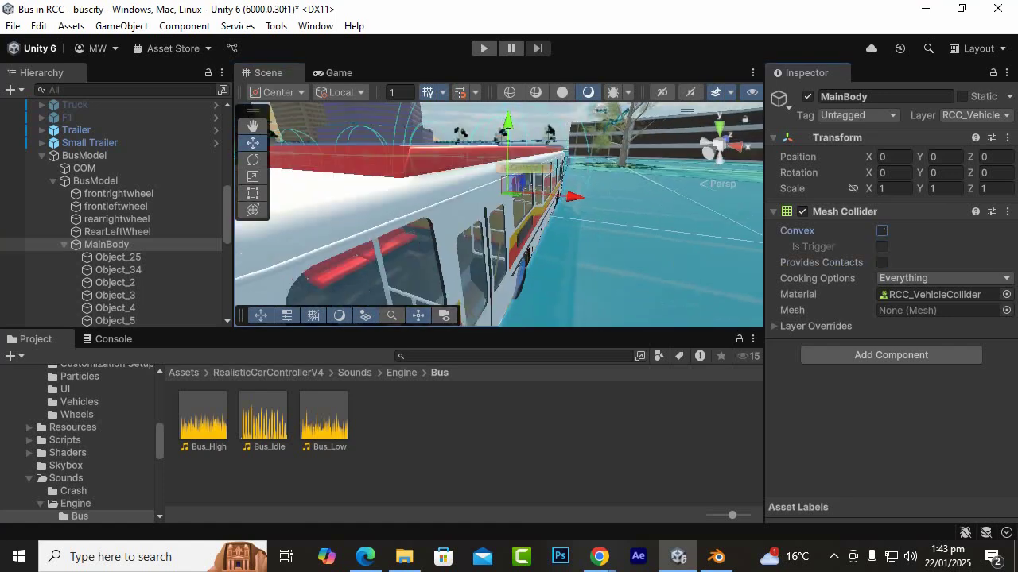
pyautogui.keyDown('alt'); pyautogui.moveTo(508, 210); pyautogui.dragTo(342, 218); pyautogui.keyUp('alt')
pyautogui.scroll(-3, 499, 214)
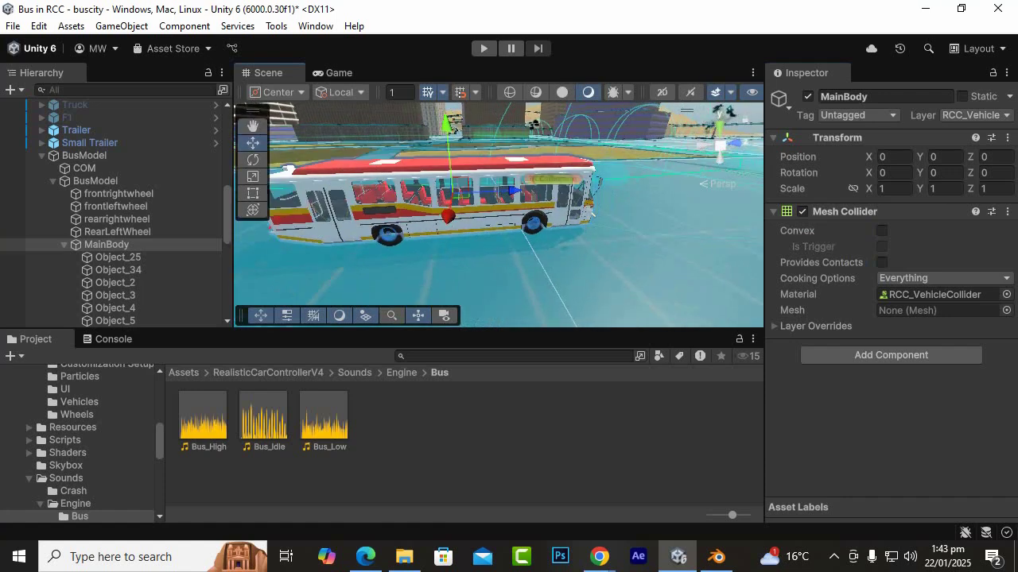
# Add a Box Collider component to MainBody.
pyautogui.click(890, 355)
pyautogui.write('a')
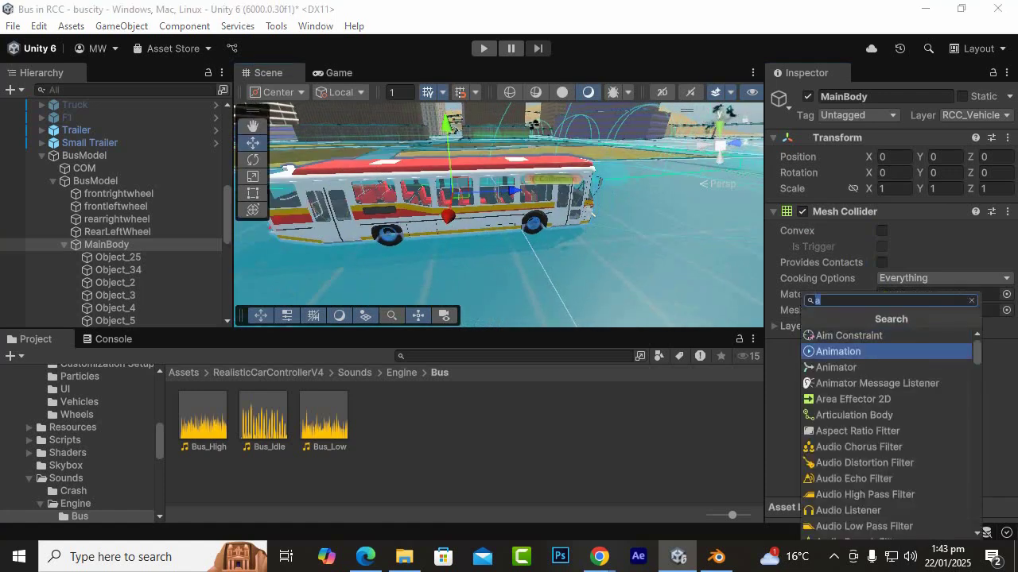
pyautogui.write('bo')
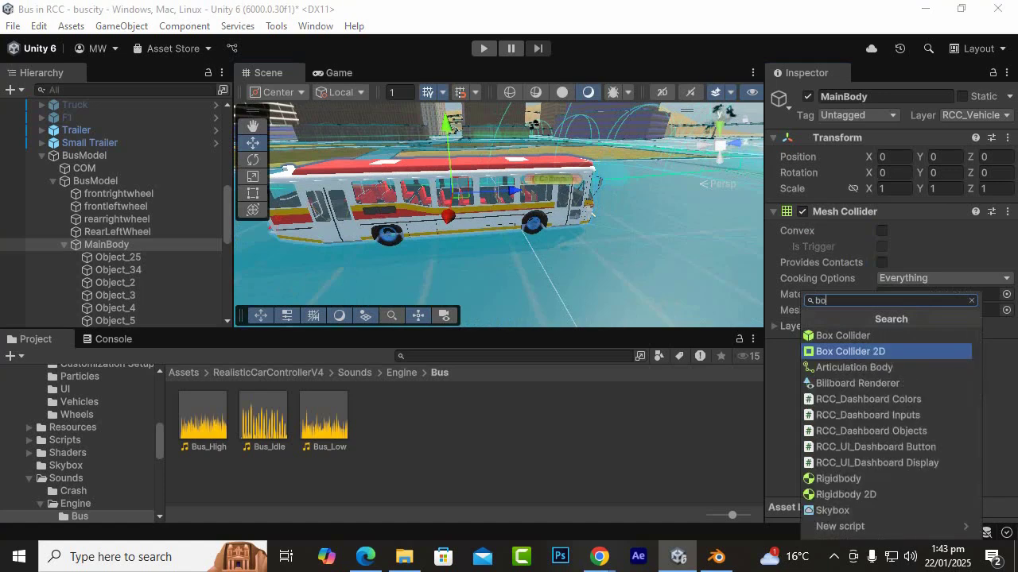
pyautogui.press('Up')
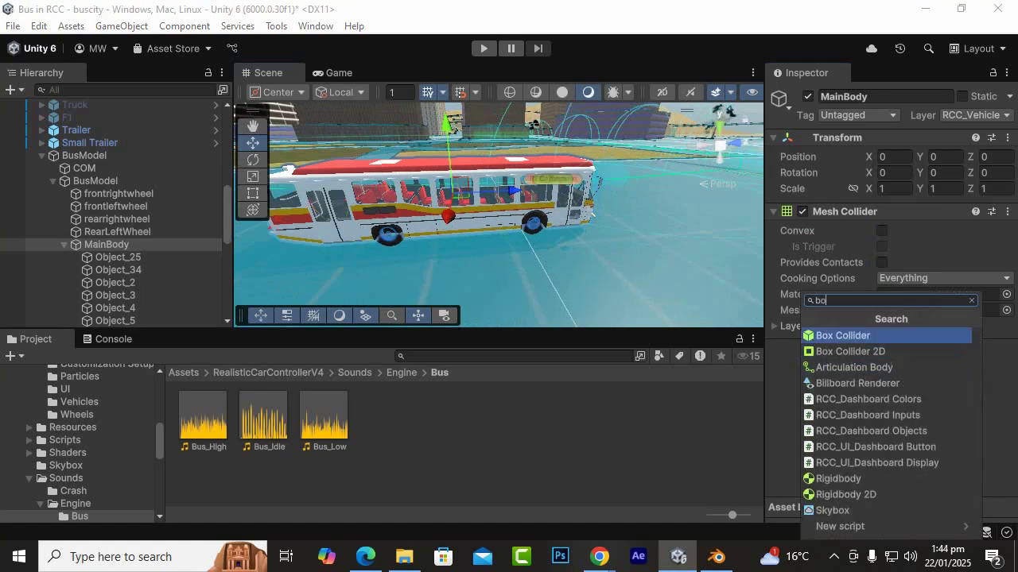
pyautogui.press('Return')
pyautogui.keyDown('alt'); pyautogui.moveTo(445, 226); pyautogui.dragTo(566, 193); pyautogui.keyUp('alt')
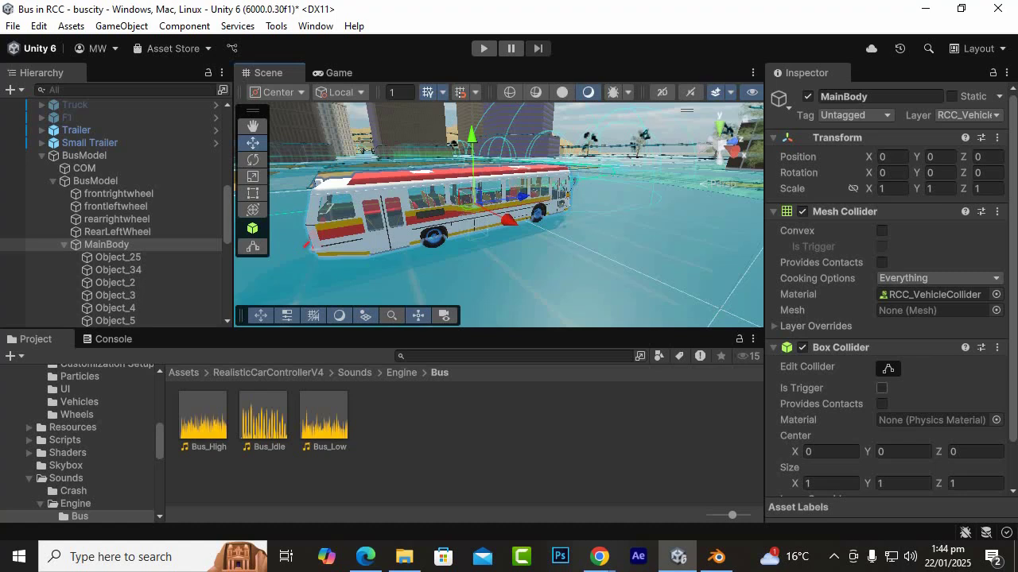
# Remove the Mesh Collider component from MainBody, keeping the Box Collider.
pyautogui.click(882, 388)
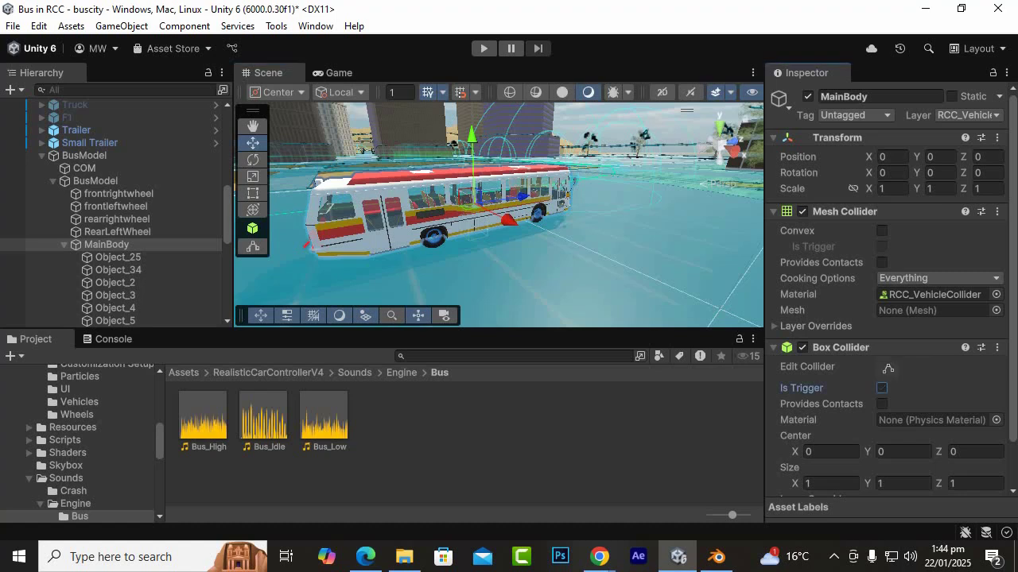
pyautogui.click(888, 368)
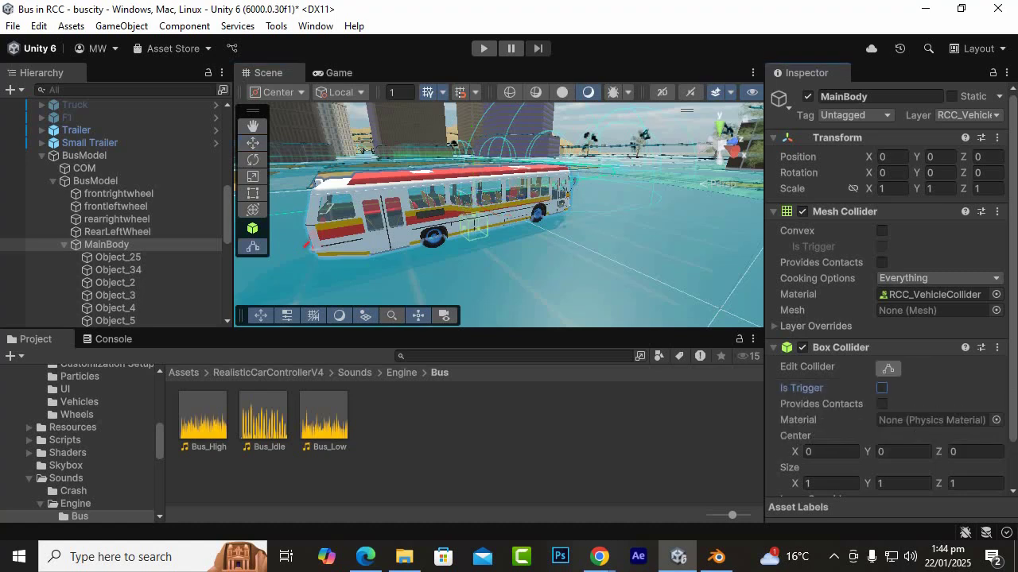
pyautogui.keyDown('alt'); pyautogui.moveTo(612, 230); pyautogui.dragTo(485, 258); pyautogui.keyUp('alt')
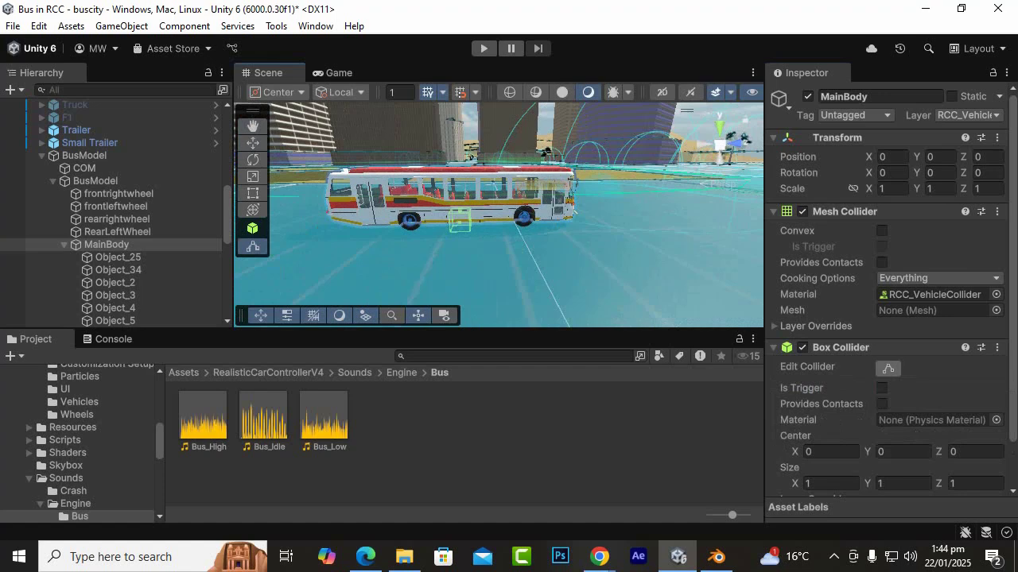
pyautogui.click(997, 211)
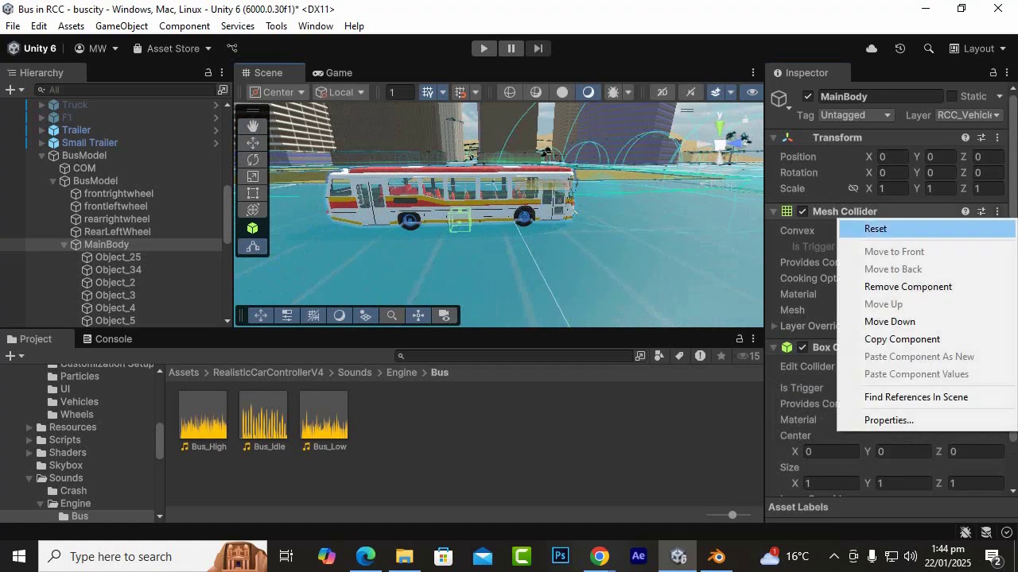
pyautogui.click(908, 287)
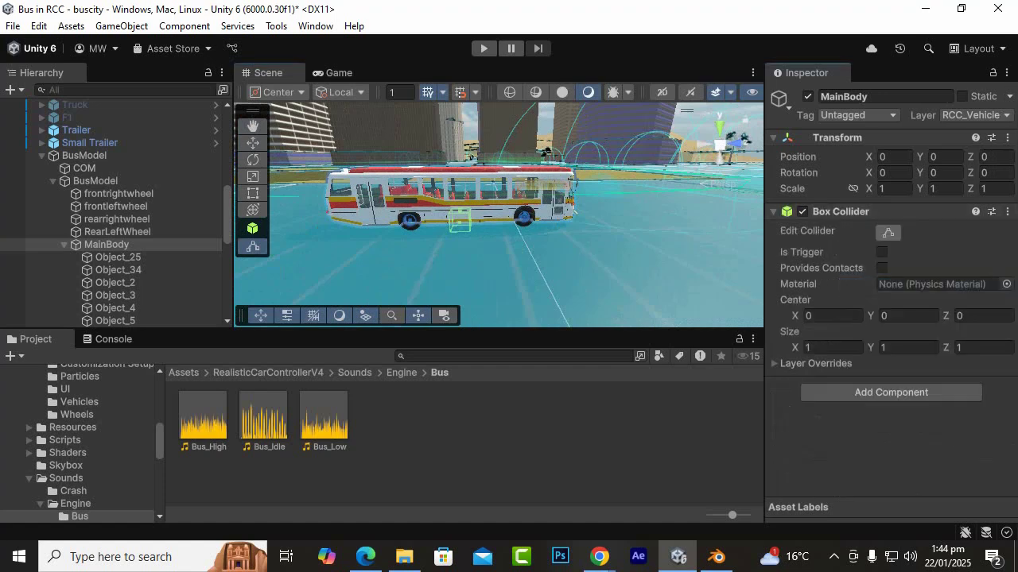
# Edit MainBody's Box Collider bounds to span the bus, about 3.31 high (Y) and 10.93 long (Z).
pyautogui.click(888, 233)
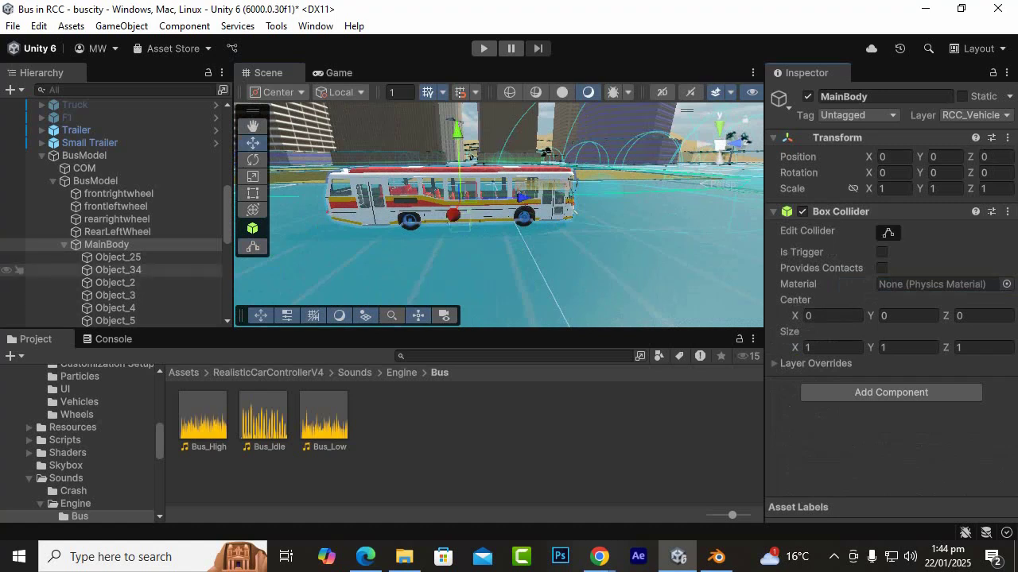
pyautogui.scroll(2, 498, 215)
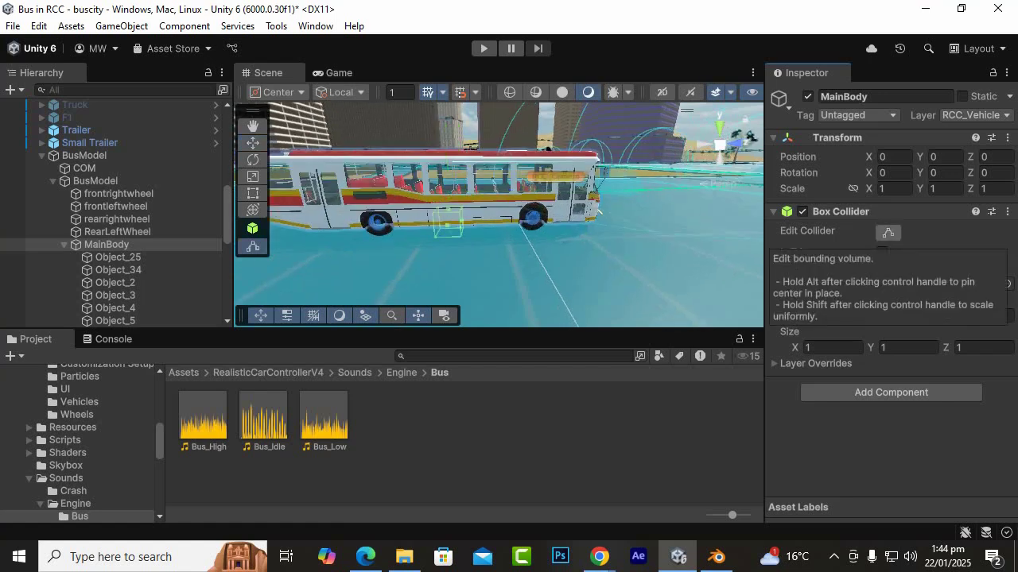
pyautogui.click(888, 233)
pyautogui.keyDown('alt'); pyautogui.moveTo(509, 230); pyautogui.dragTo(556, 232); pyautogui.keyUp('alt')
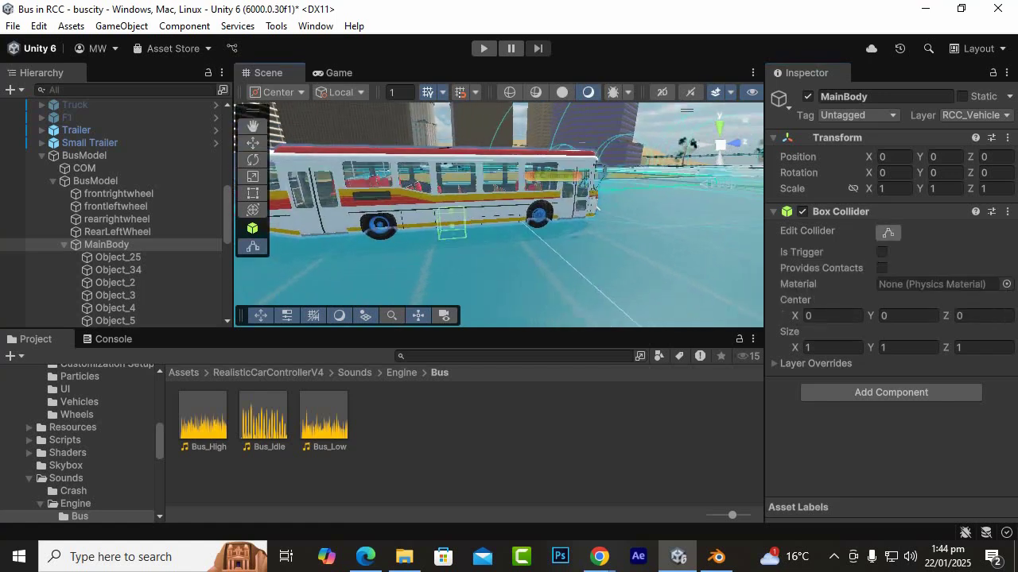
pyautogui.moveTo(451, 209); pyautogui.dragTo(449, 147)
pyautogui.moveTo(509, 215)
pyautogui.keyDown('alt'); pyautogui.mouseDown()
pyautogui.moveTo(406, 215)
pyautogui.moveTo(605, 196)
pyautogui.moveTo(509, 230)
pyautogui.mouseUp(); pyautogui.keyUp('alt')
pyautogui.keyDown('alt'); pyautogui.moveTo(381, 231); pyautogui.dragTo(253, 204); pyautogui.keyUp('alt')
pyautogui.scroll(-3, 278, 205)
pyautogui.scroll(-3, 278, 206)
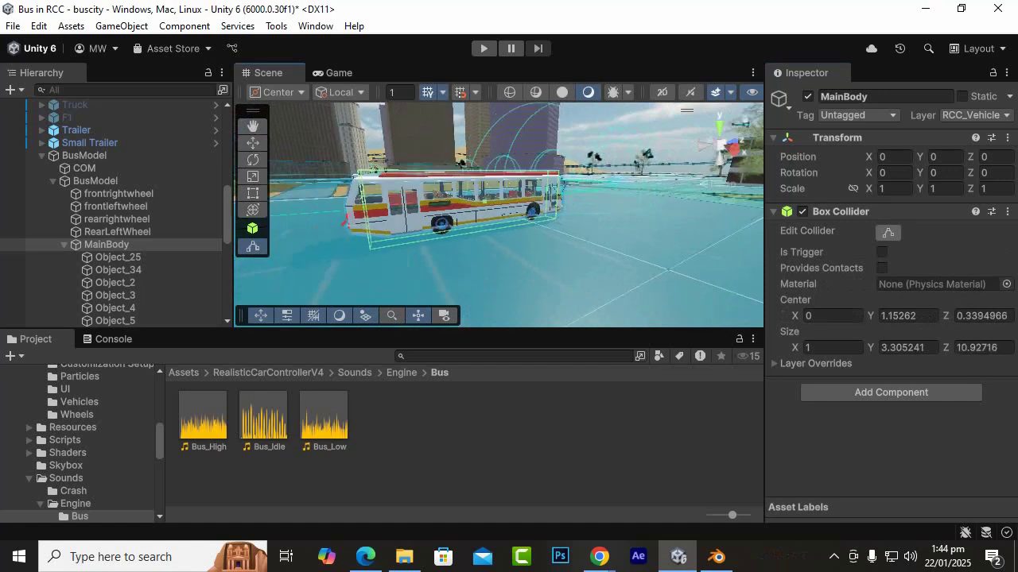
# Extend the rear face of the Box Collider to the bus's back end, making its Z size about 11.59.
pyautogui.keyDown('alt'); pyautogui.moveTo(318, 209); pyautogui.dragTo(433, 209); pyautogui.keyUp('alt')
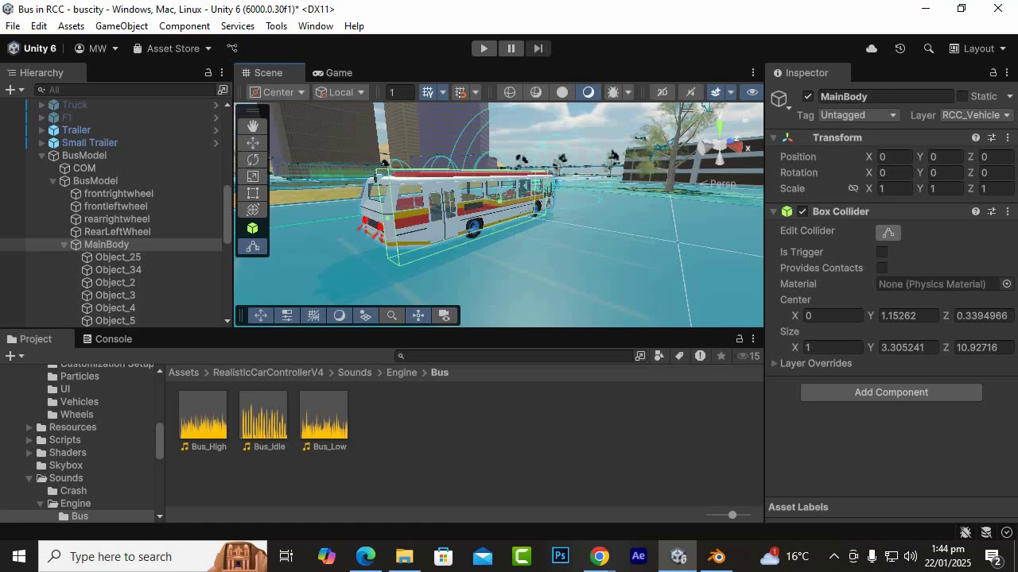
pyautogui.moveTo(388, 218); pyautogui.dragTo(365, 221)
pyautogui.keyDown('alt'); pyautogui.moveTo(493, 230); pyautogui.dragTo(310, 228); pyautogui.keyUp('alt')
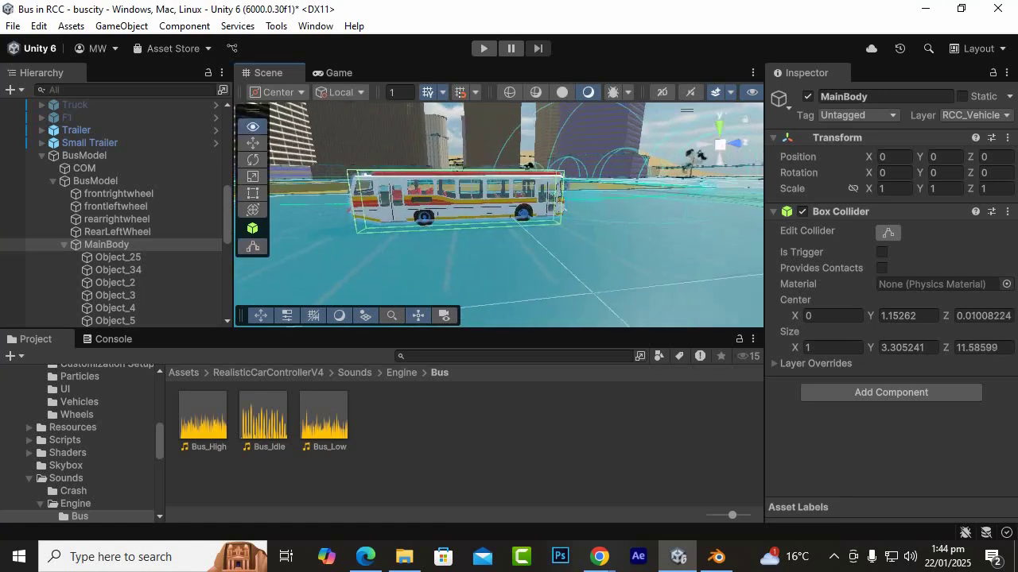
# Adjust the underside of the Box Collider to the bus's lower body edge, making its Y size about 2.58.
pyautogui.click(723, 148)
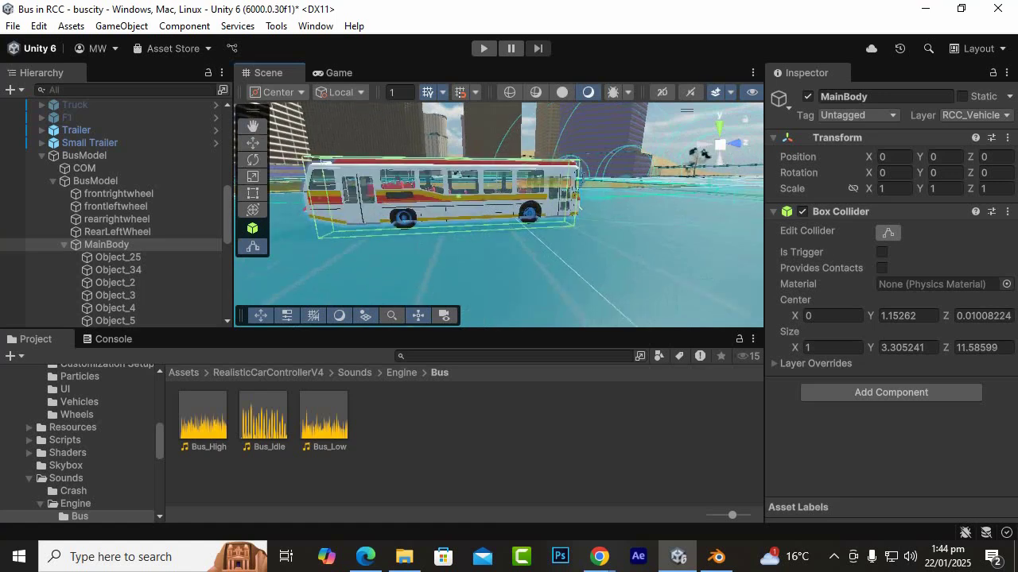
pyautogui.moveTo(460, 228); pyautogui.dragTo(618, 202)
pyautogui.scroll(3, 483, 167)
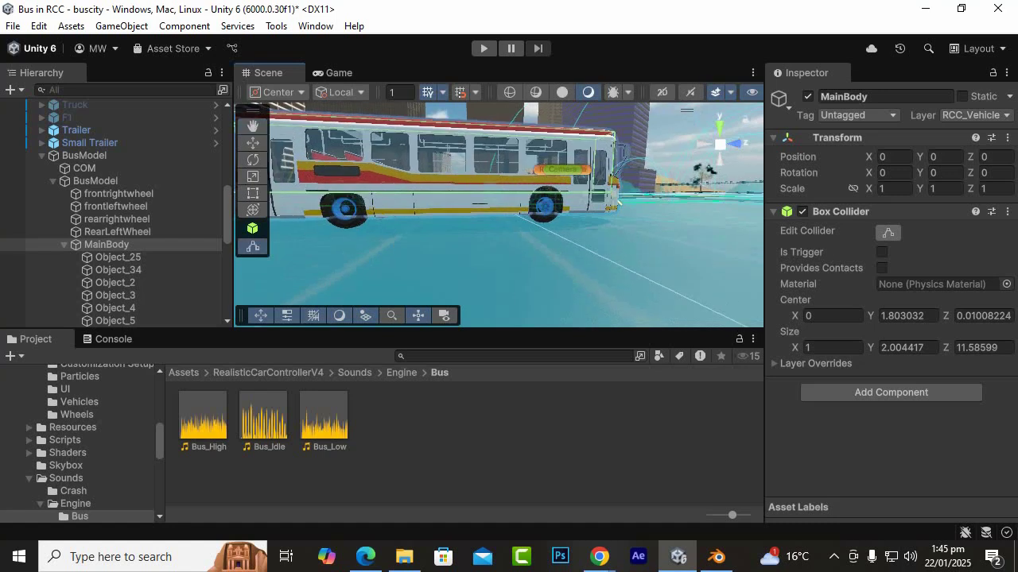
pyautogui.moveTo(439, 192); pyautogui.dragTo(439, 210)
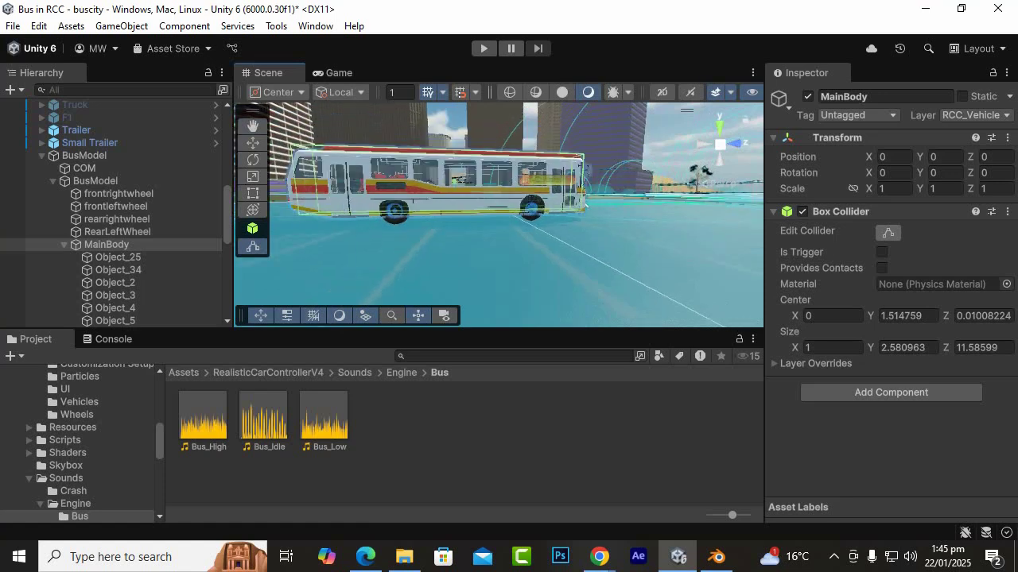
# Play-test the bus with the Box Collider, driving forward, steering both ways and cycling through the camera views.
pyautogui.hotkey('ctrl', 'p')
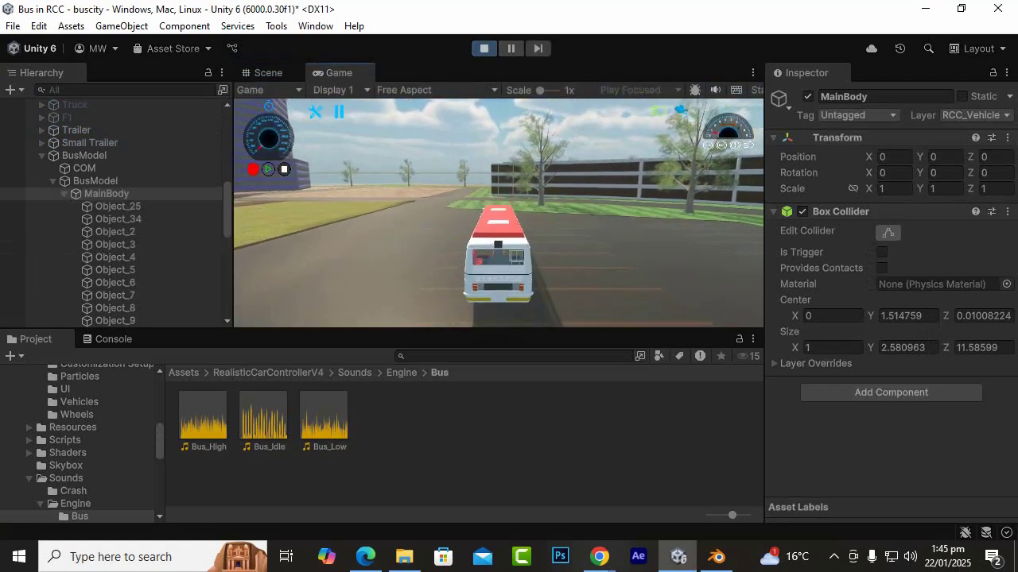
pyautogui.press('w')
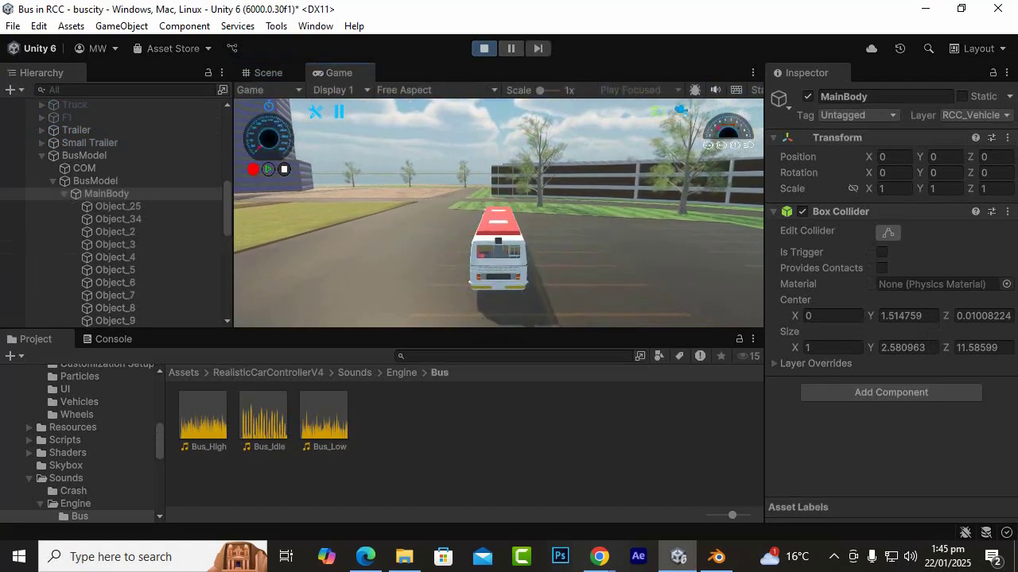
pyautogui.press('a')
pyautogui.press('w')
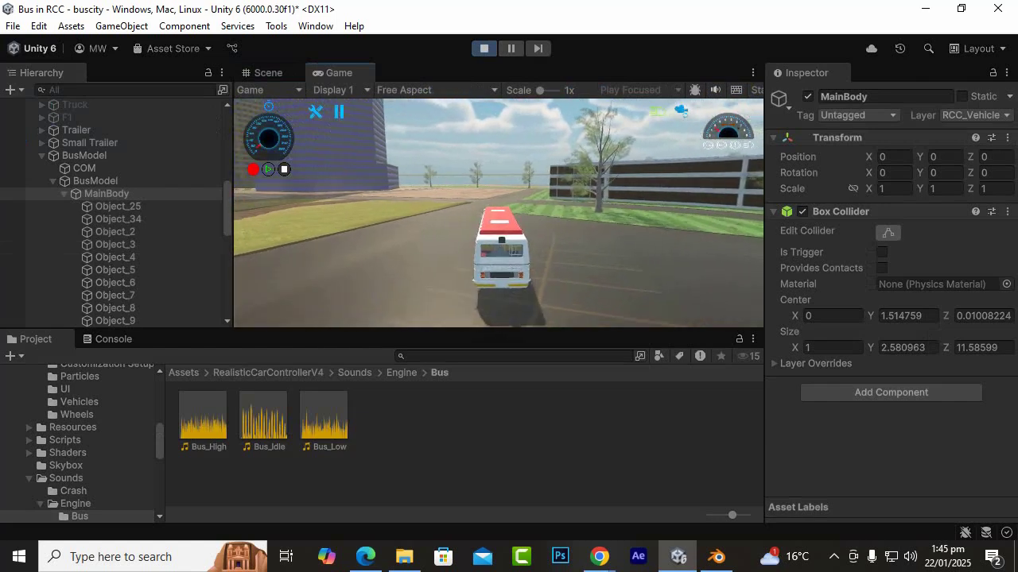
pyautogui.press('d')
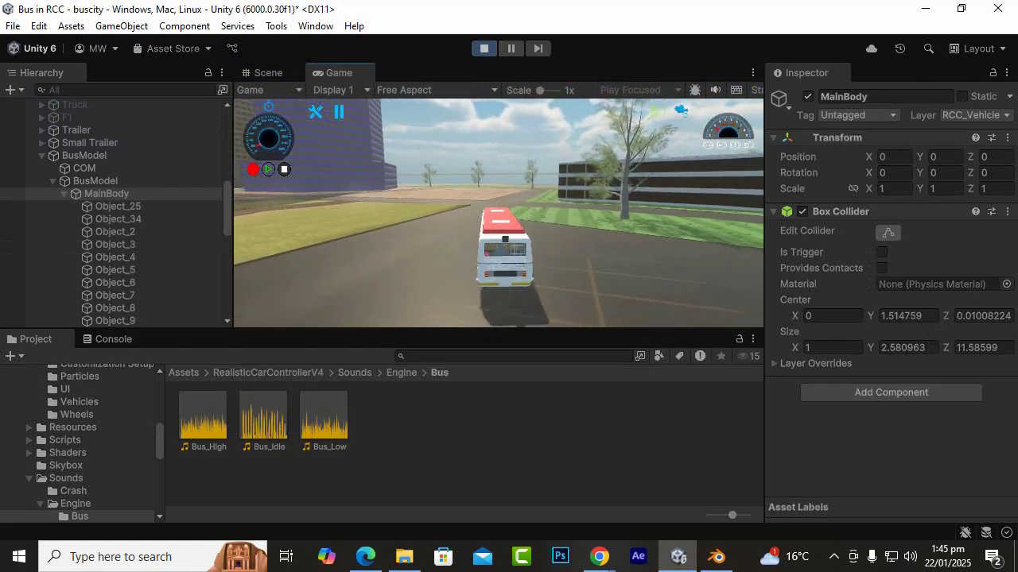
pyautogui.press('c')
pyautogui.press('w')
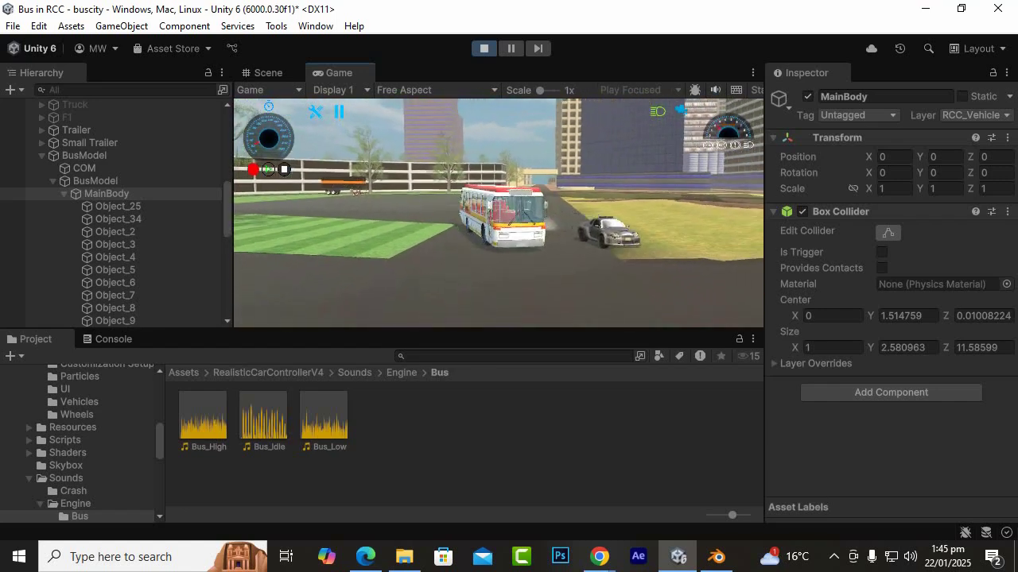
pyautogui.press('d')
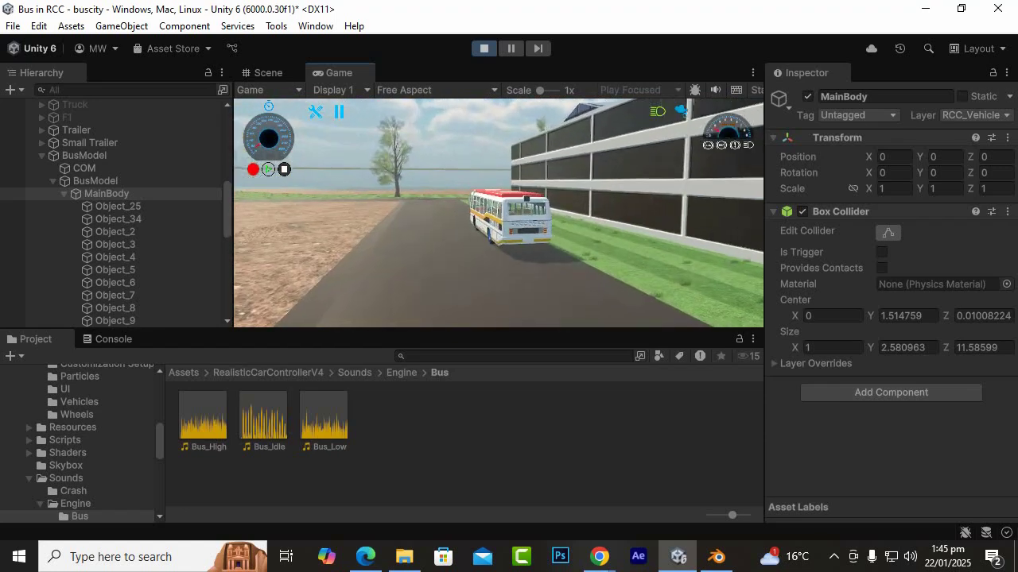
pyautogui.press('c')
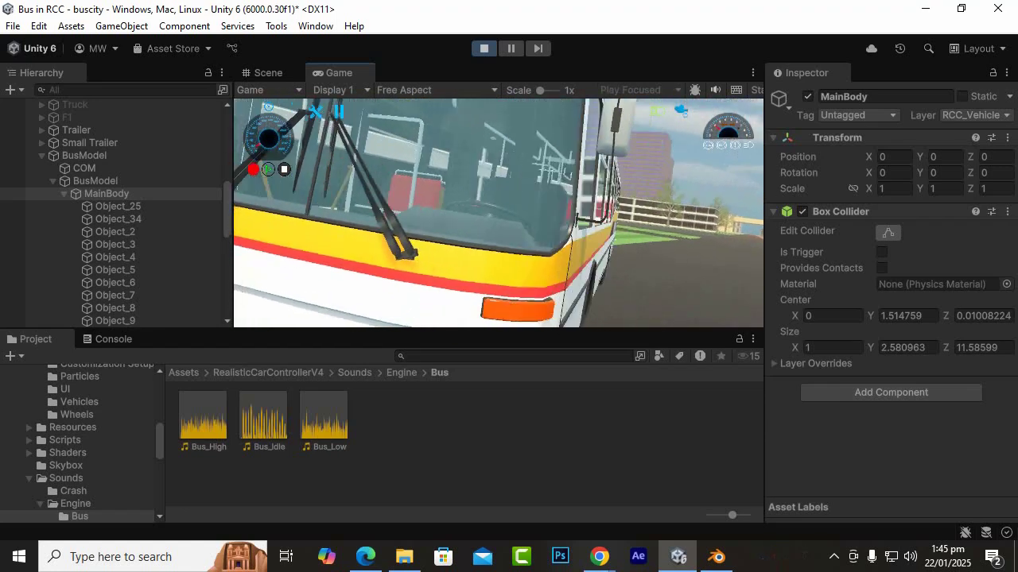